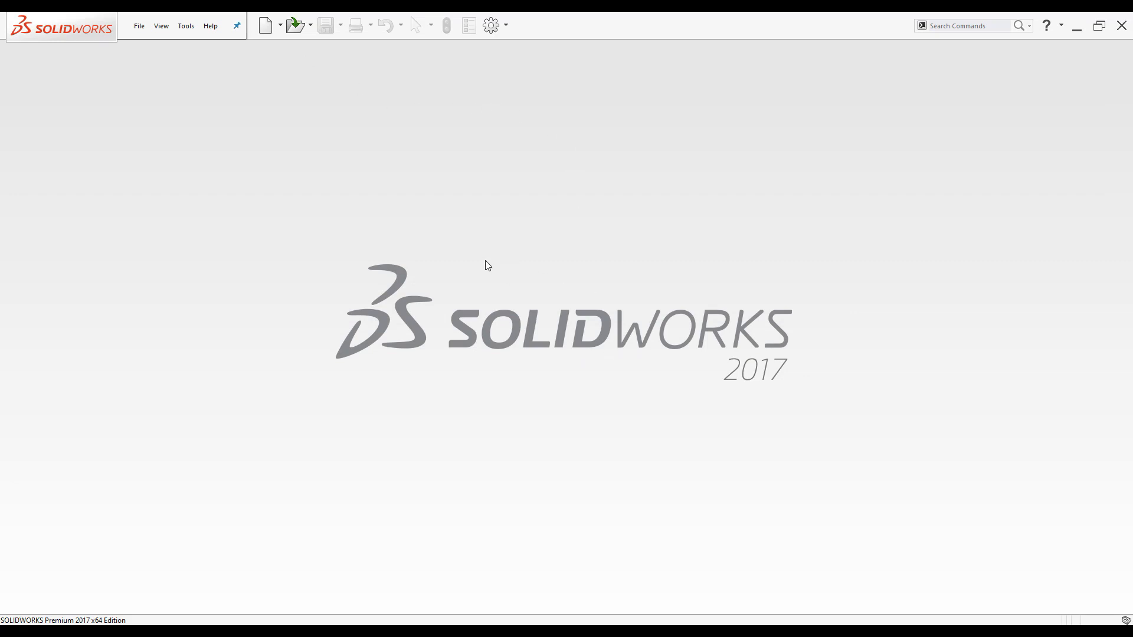
# Create a new part document from the NSPartDwgMetric template.
pyautogui.click(266, 26)
pyautogui.click(281, 233)
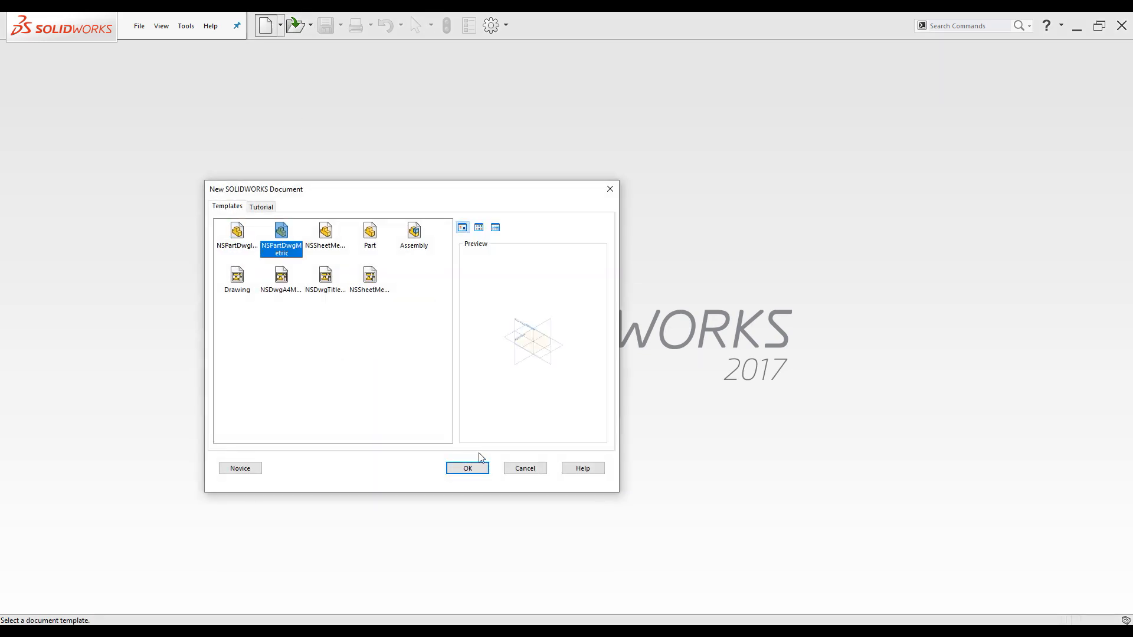
pyautogui.click(467, 468)
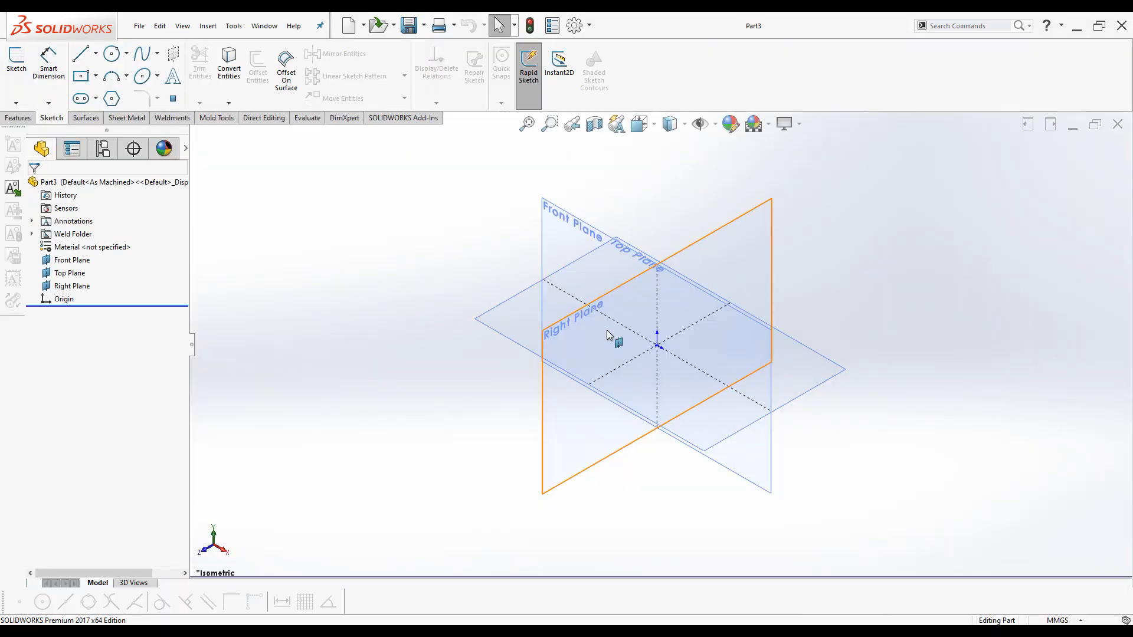
# Start a sketch on the Right Plane and draw a six-sided polygon centred on the origin, about 86.8 mm across flats.
pyautogui.click(699, 248)
pyautogui.click(749, 209)
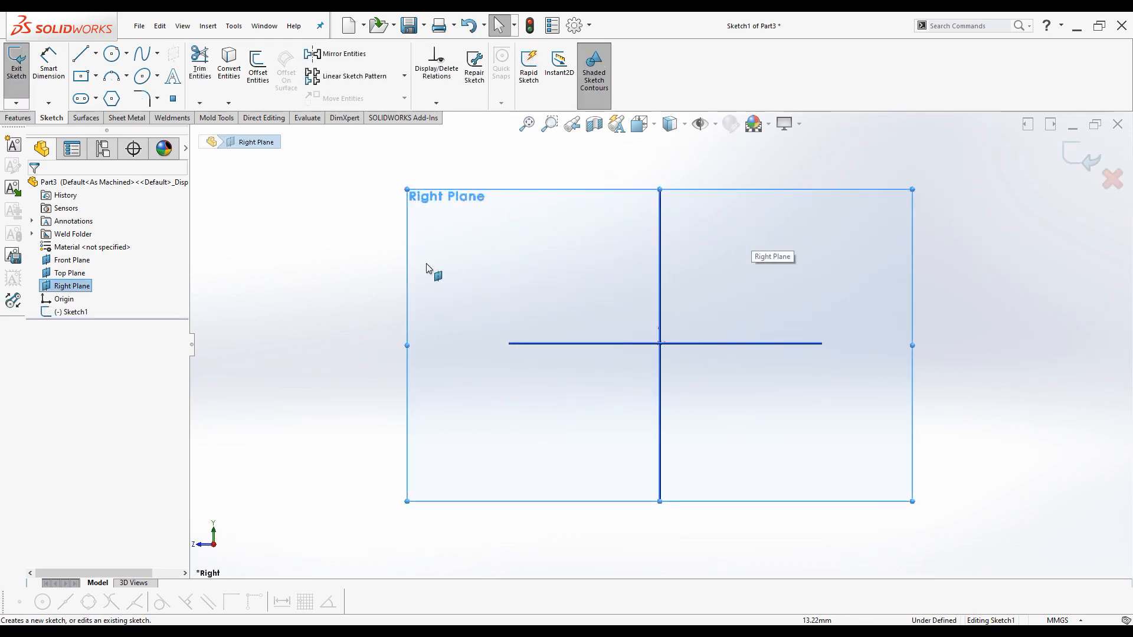
pyautogui.click(111, 99)
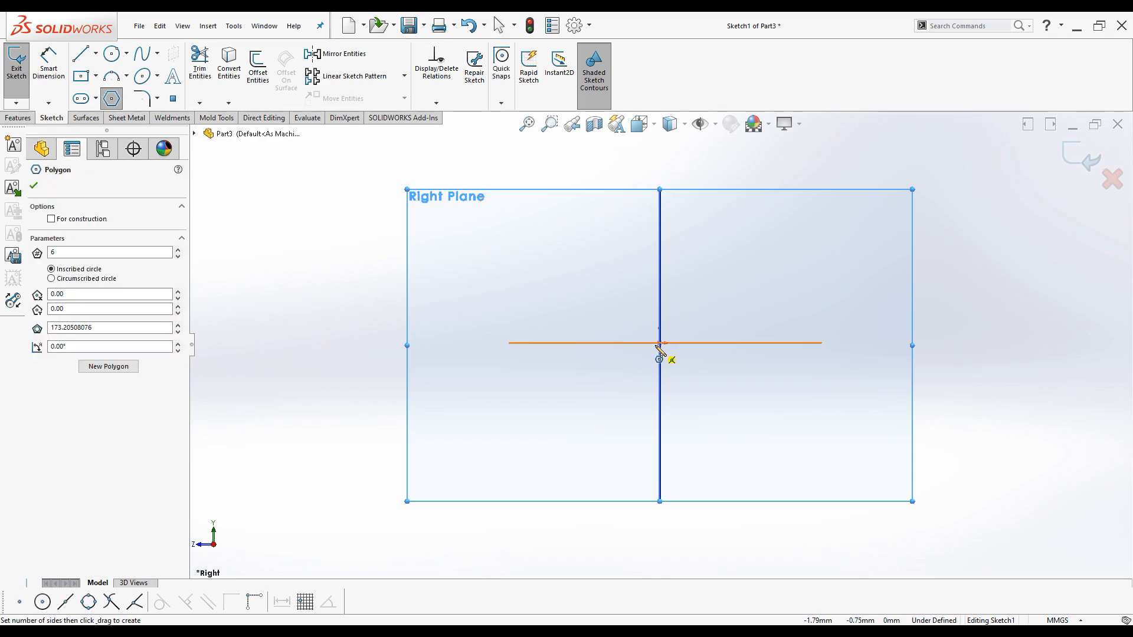
pyautogui.moveTo(660, 343)
pyautogui.mouseDown()
pyautogui.moveTo(596, 272)
pyautogui.moveTo(531, 243)
pyautogui.moveTo(553, 249)
pyautogui.mouseUp()
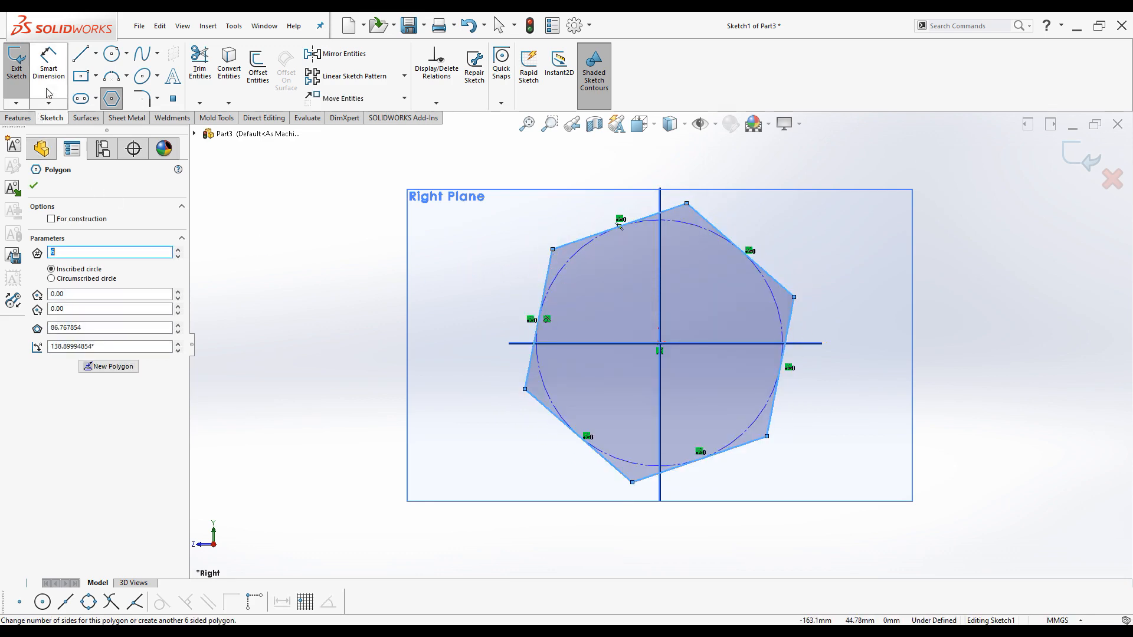
# Dimension the hexagon across two opposite flats as 21 mm and append the text "Head" to the dimension.
pyautogui.click(49, 62)
pyautogui.click(569, 243)
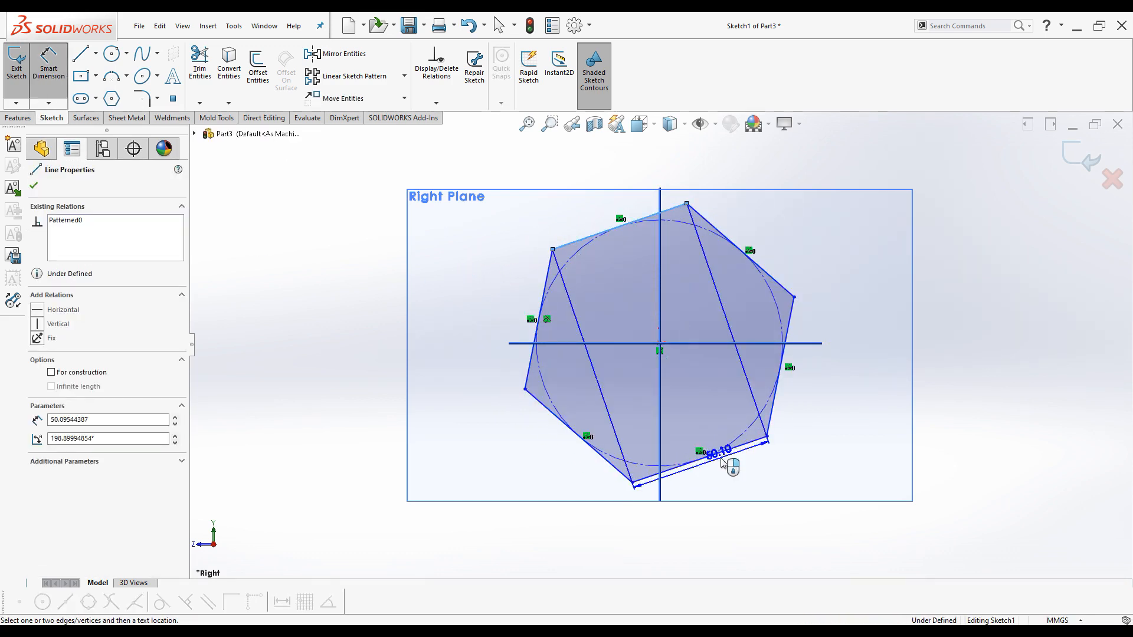
pyautogui.click(719, 452)
pyautogui.click(496, 439)
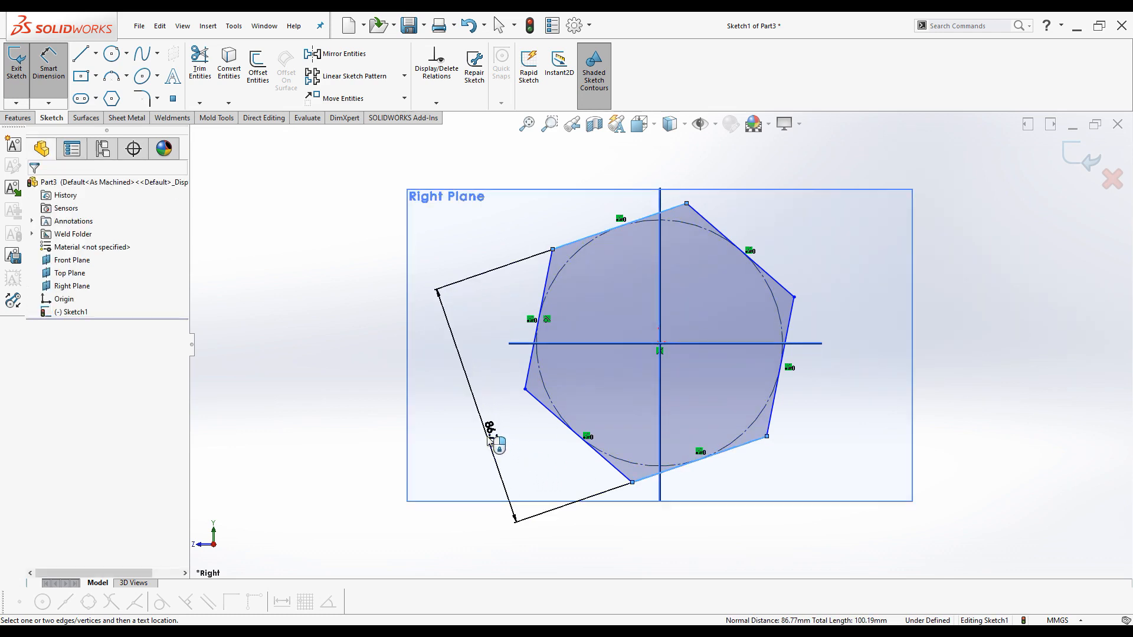
pyautogui.write('21')
pyautogui.press('Return')
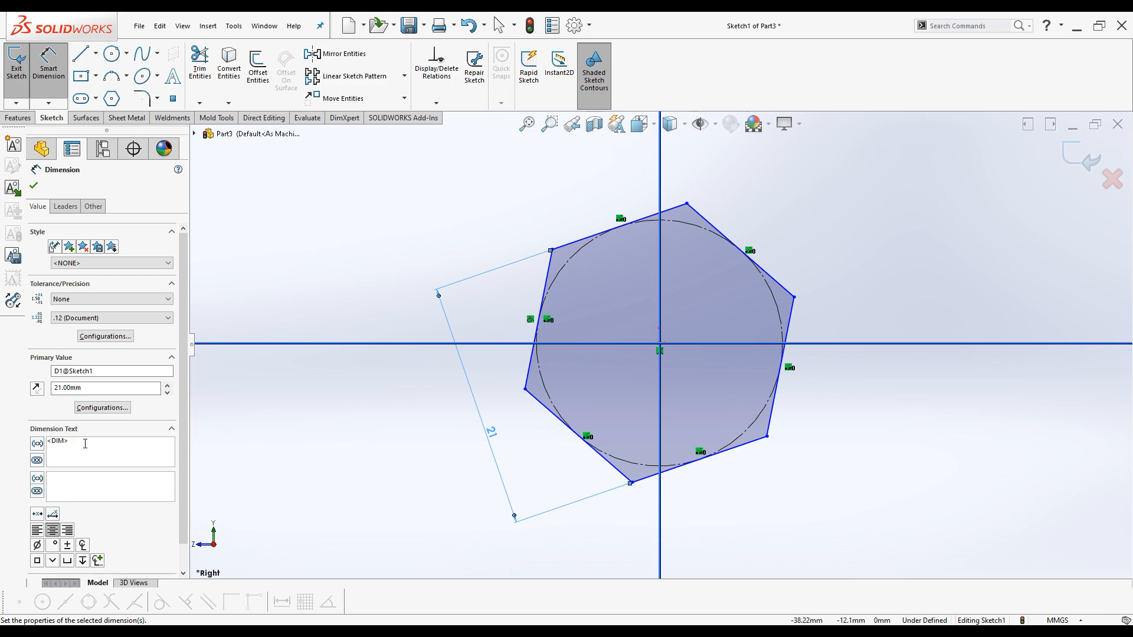
pyautogui.write('Head')
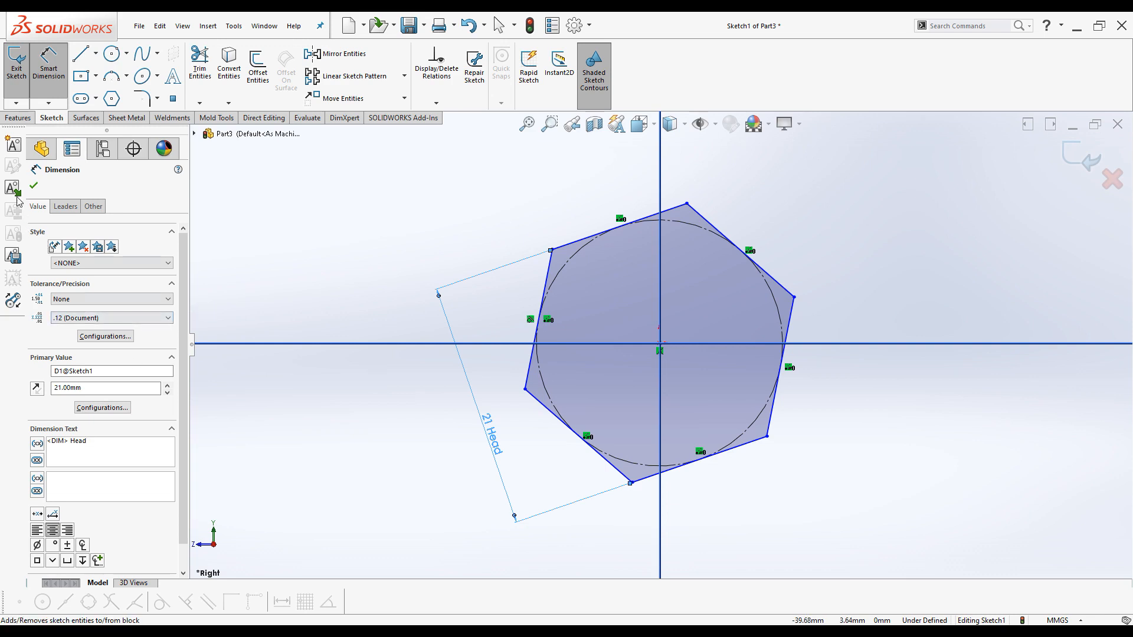
pyautogui.click(33, 185)
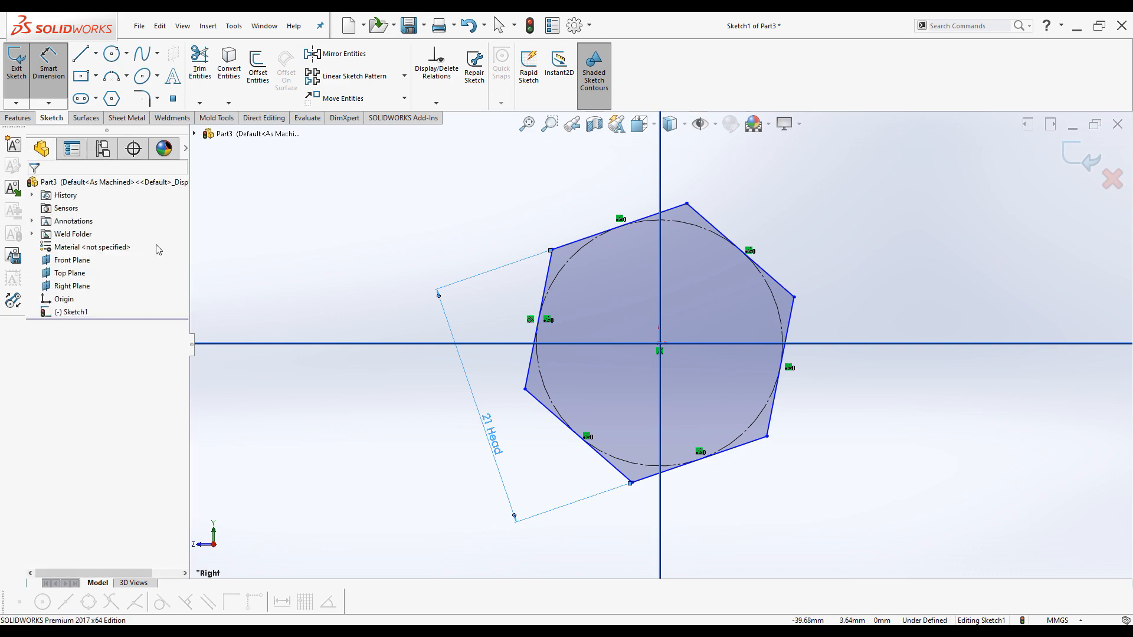
# Make the hexagon's upper edge horizontal and extrude the sketch as a blind boss 8 mm deep.
pyautogui.click(576, 247)
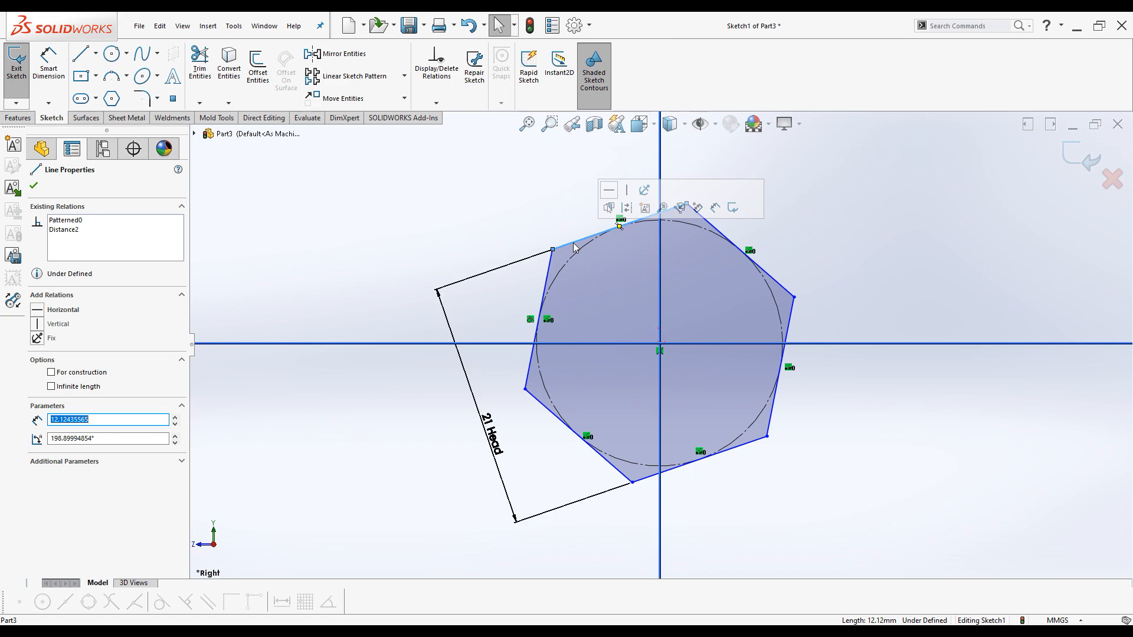
pyautogui.click(610, 191)
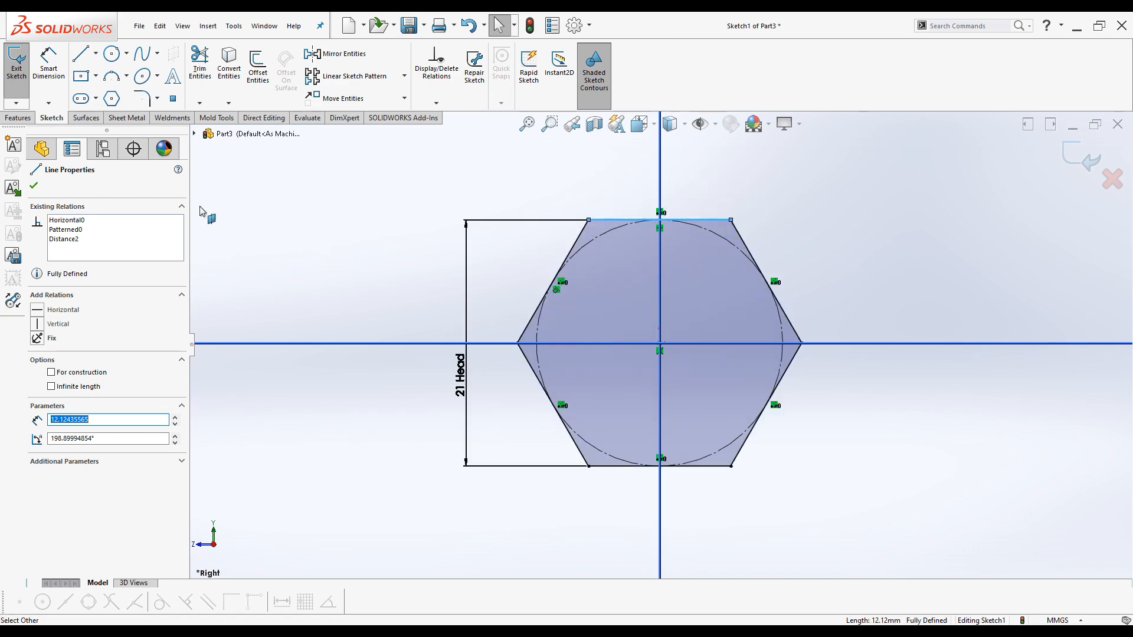
pyautogui.click(17, 118)
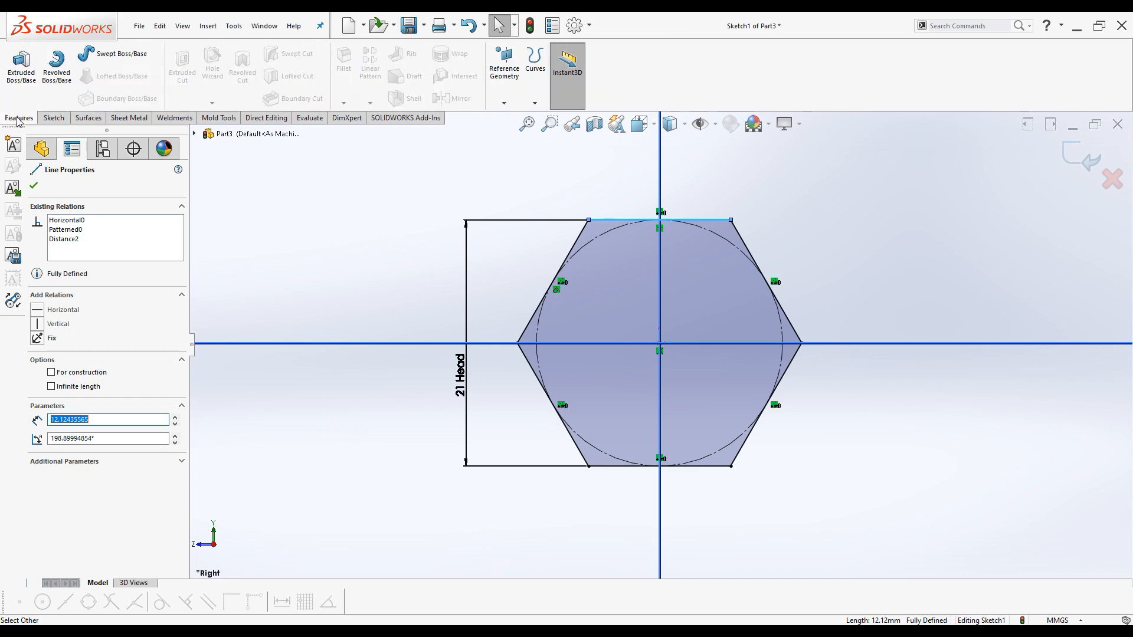
pyautogui.click(21, 65)
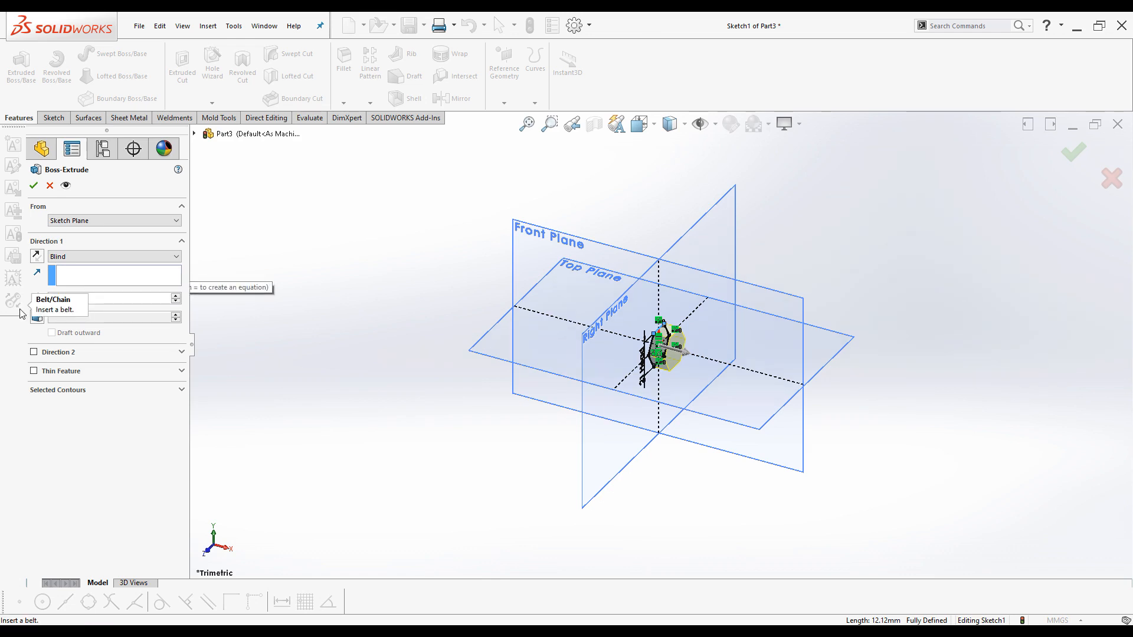
pyautogui.write('8')
pyautogui.press('Return')
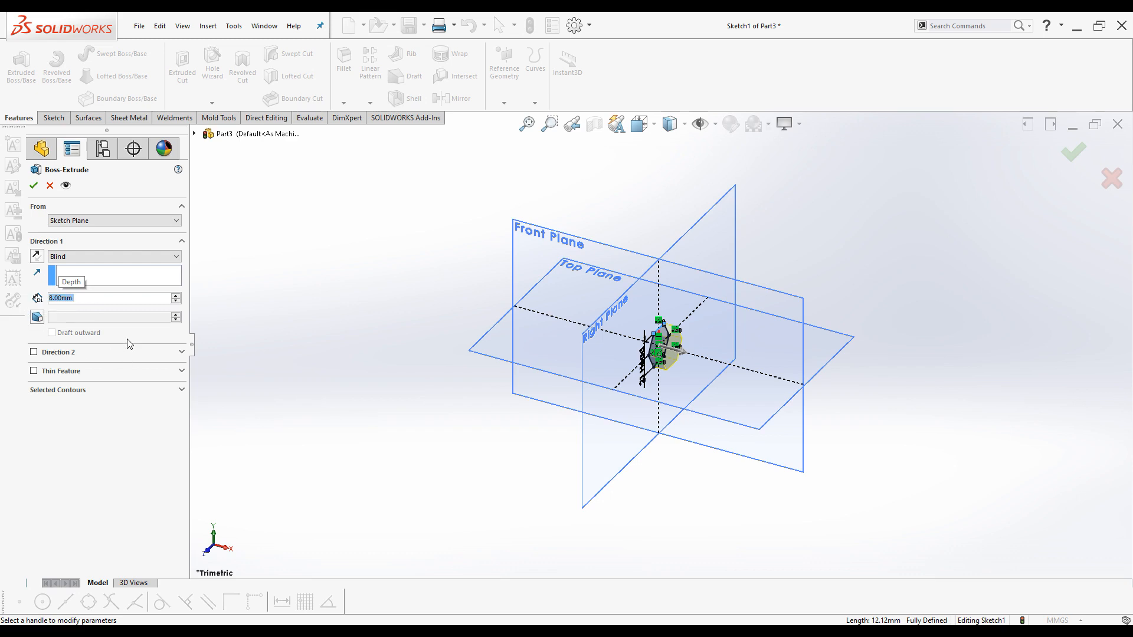
pyautogui.click(33, 185)
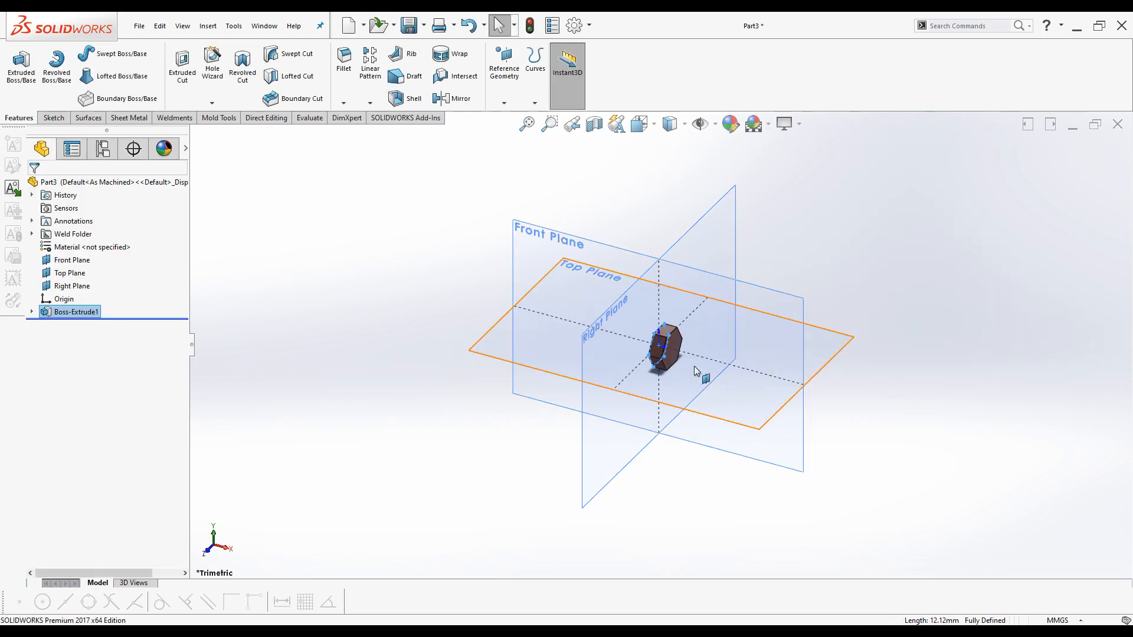
# Display the hexagonal extrusion's dimensions and append the text "Head Tk" to its 8 mm depth dimension.
pyautogui.scroll(-3, 690, 354)
pyautogui.scroll(-1, 689, 346)
pyautogui.scroll(3, 750, 309)
pyautogui.click(834, 235)
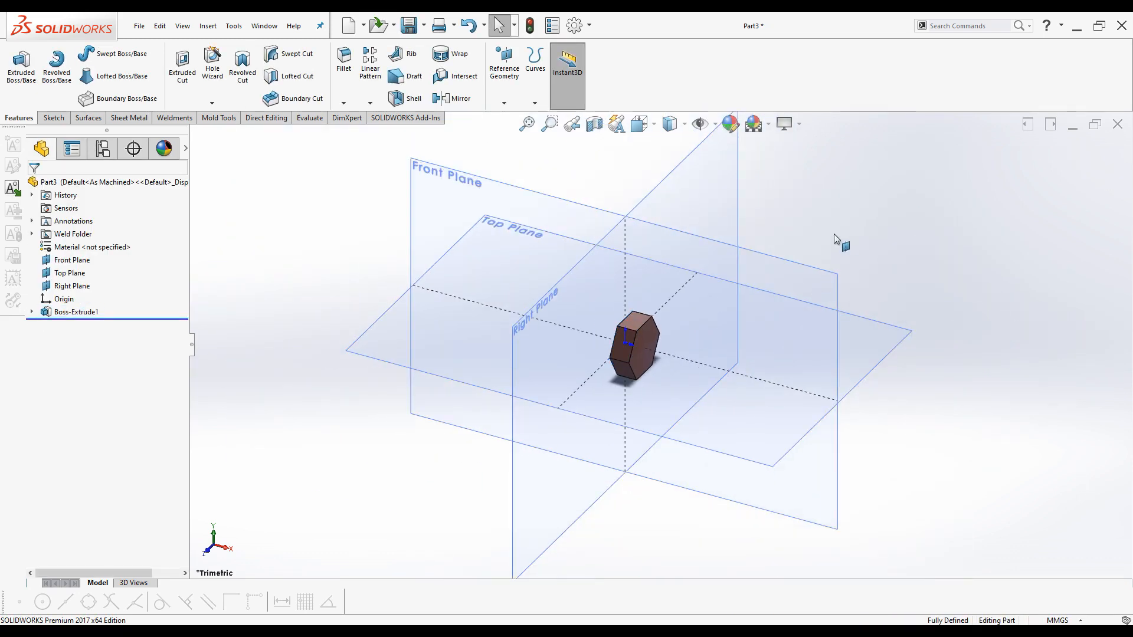
pyautogui.scroll(-3, 673, 316)
pyautogui.scroll(-2, 664, 322)
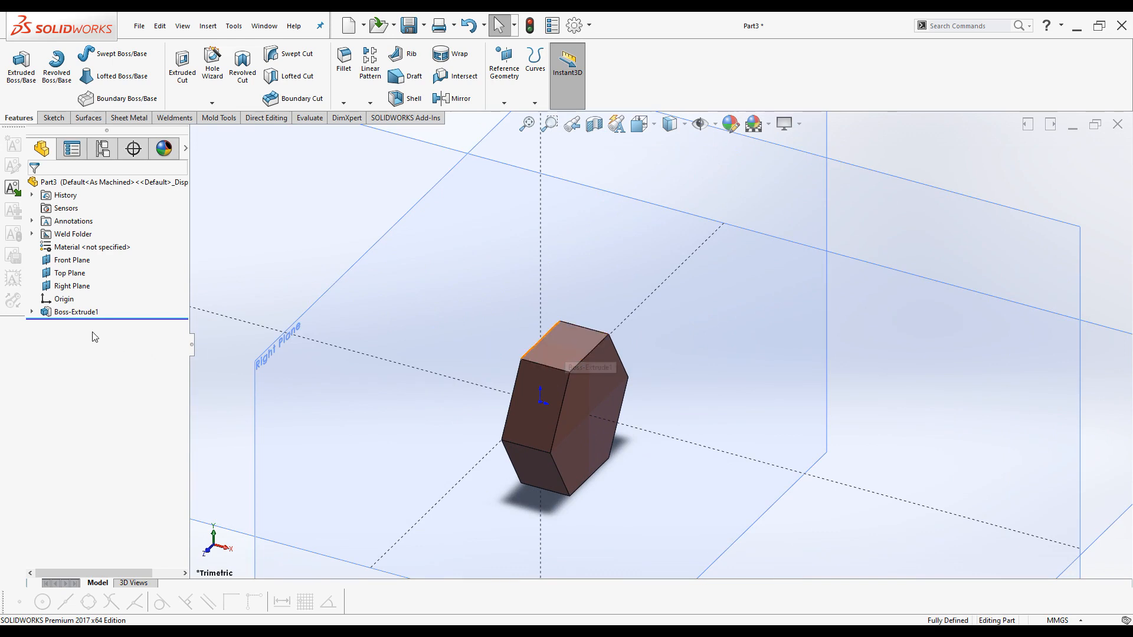
pyautogui.click(74, 313)
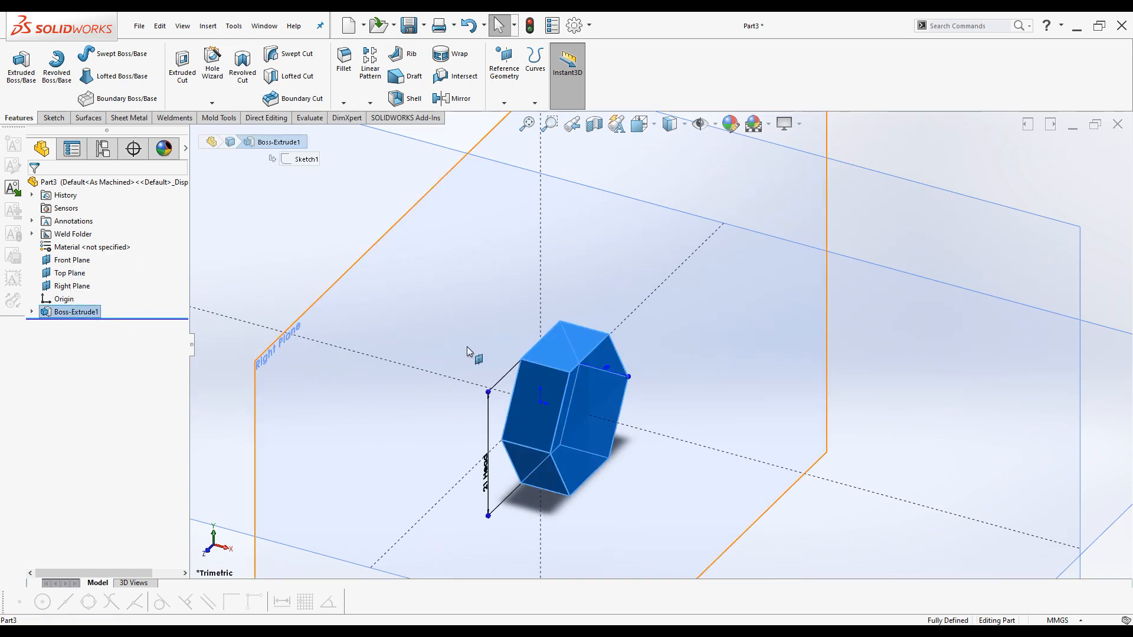
pyautogui.scroll(2, 399, 367)
pyautogui.scroll(-4, 501, 351)
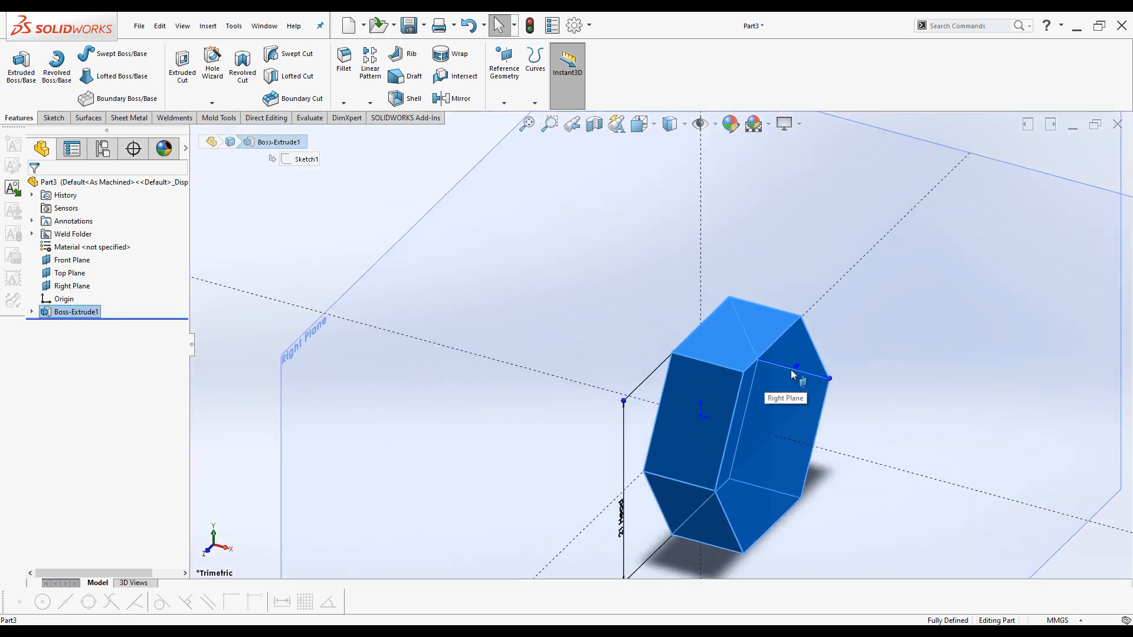
pyautogui.click(794, 367)
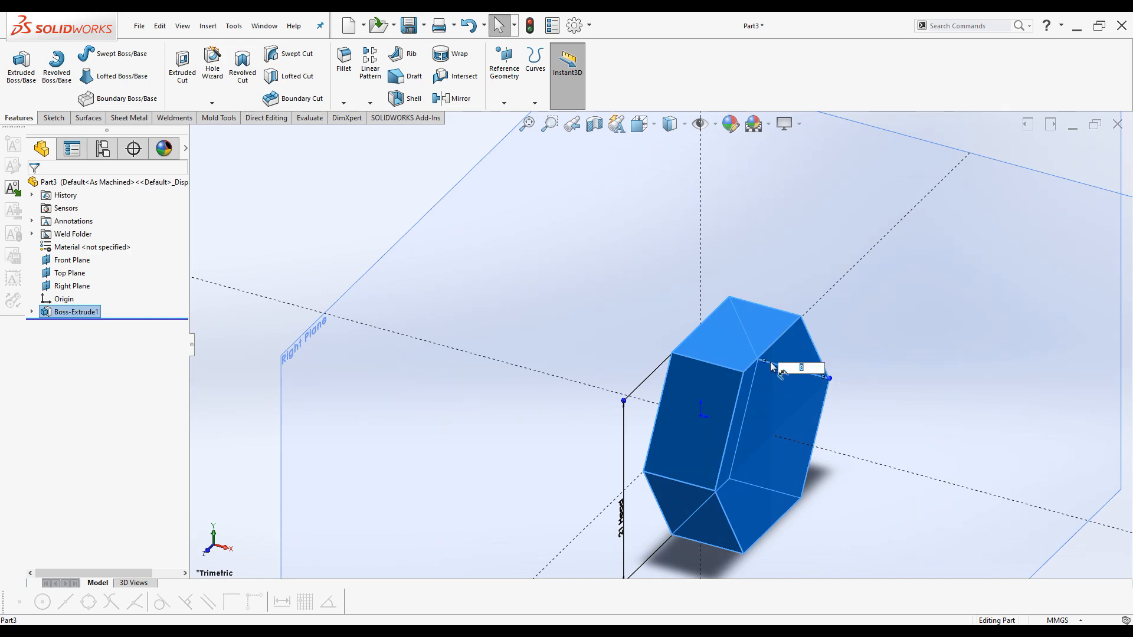
pyautogui.press('Return')
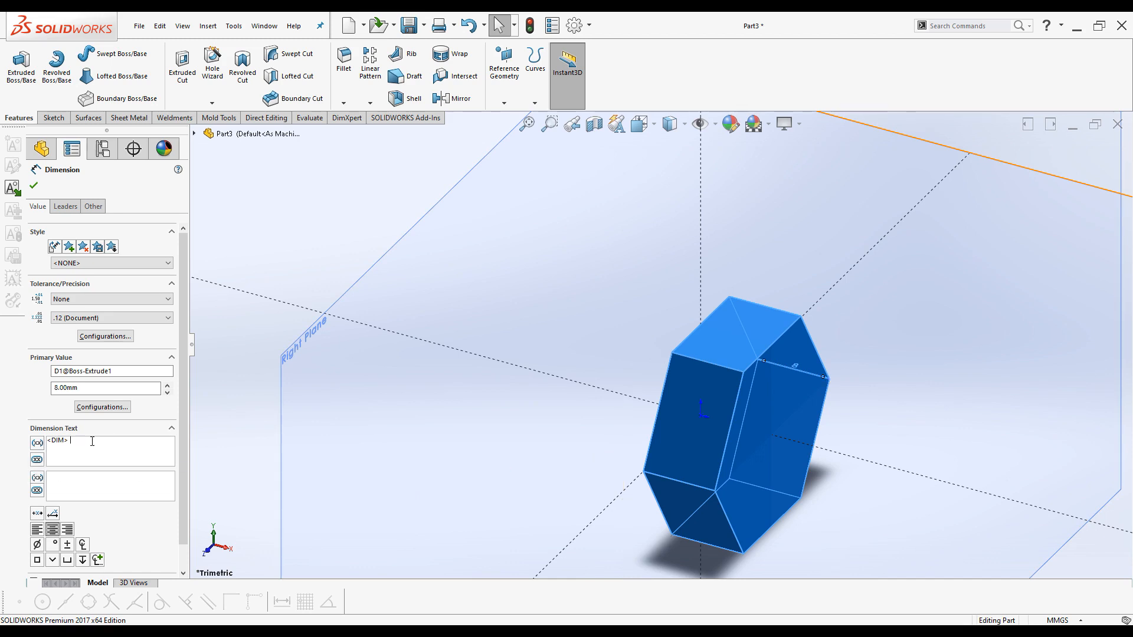
pyautogui.write('Head Tk')
pyautogui.click(33, 186)
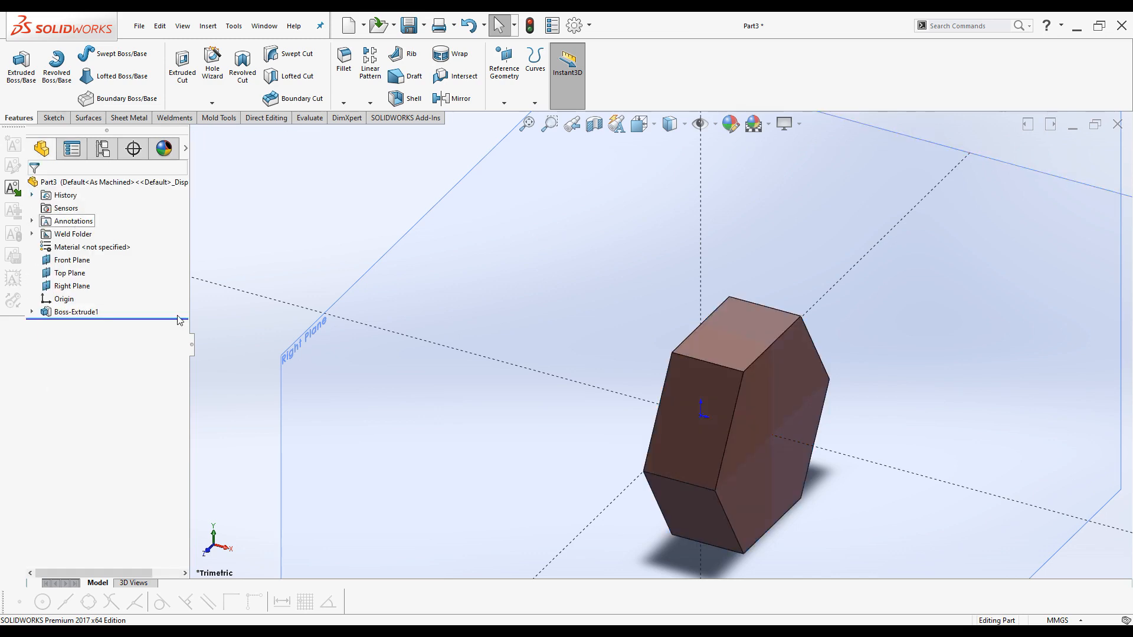
# Start a sketch on the hexagonal face opposite the Right Plane and draw a circle about 12.4 mm in diameter centred on the origin.
pyautogui.scroll(4, 440, 339)
pyautogui.scroll(-4, 733, 359)
pyautogui.scroll(5, 626, 333)
pyautogui.scroll(-5, 665, 374)
pyautogui.click(671, 331)
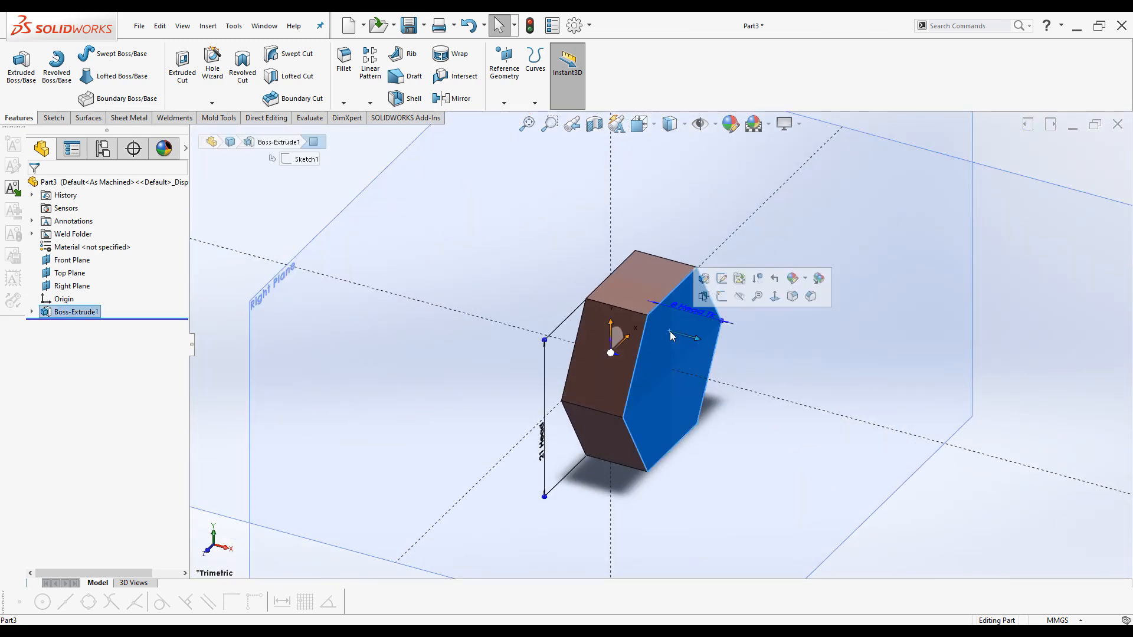
pyautogui.click(722, 295)
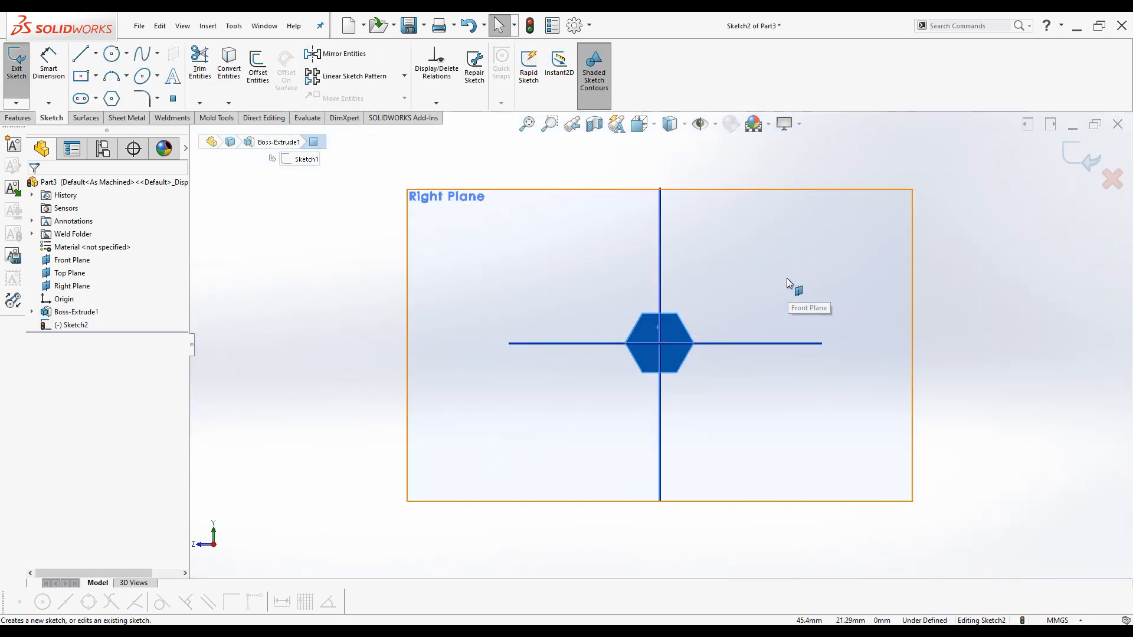
pyautogui.scroll(-4, 756, 328)
pyautogui.scroll(3, 703, 323)
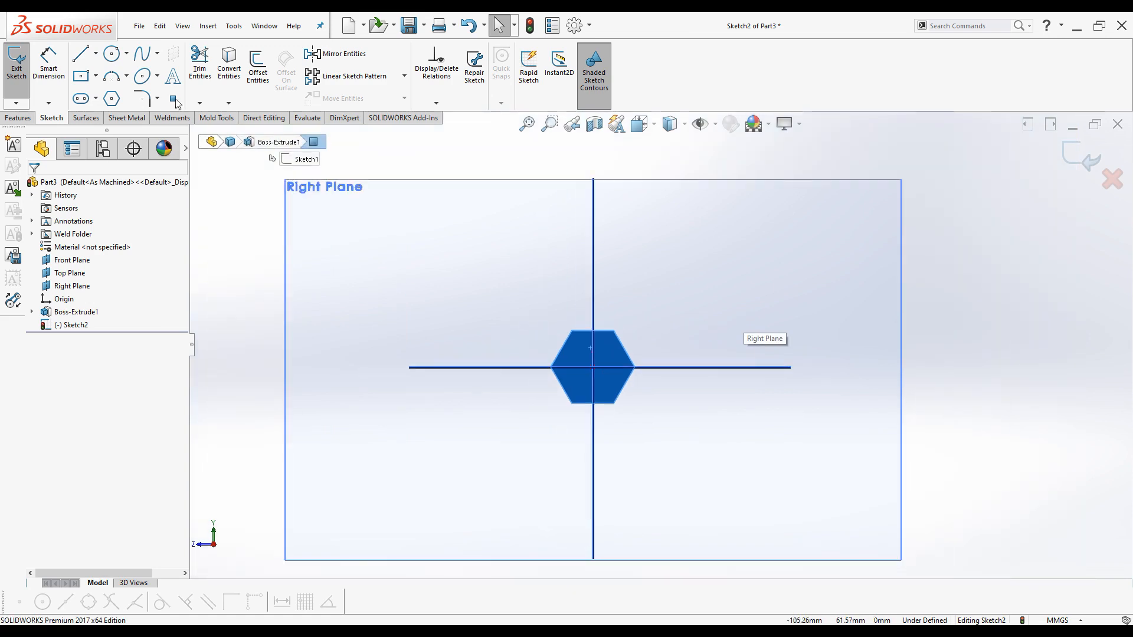
pyautogui.moveTo(236, 314); pyautogui.dragTo(295, 314, button='right')
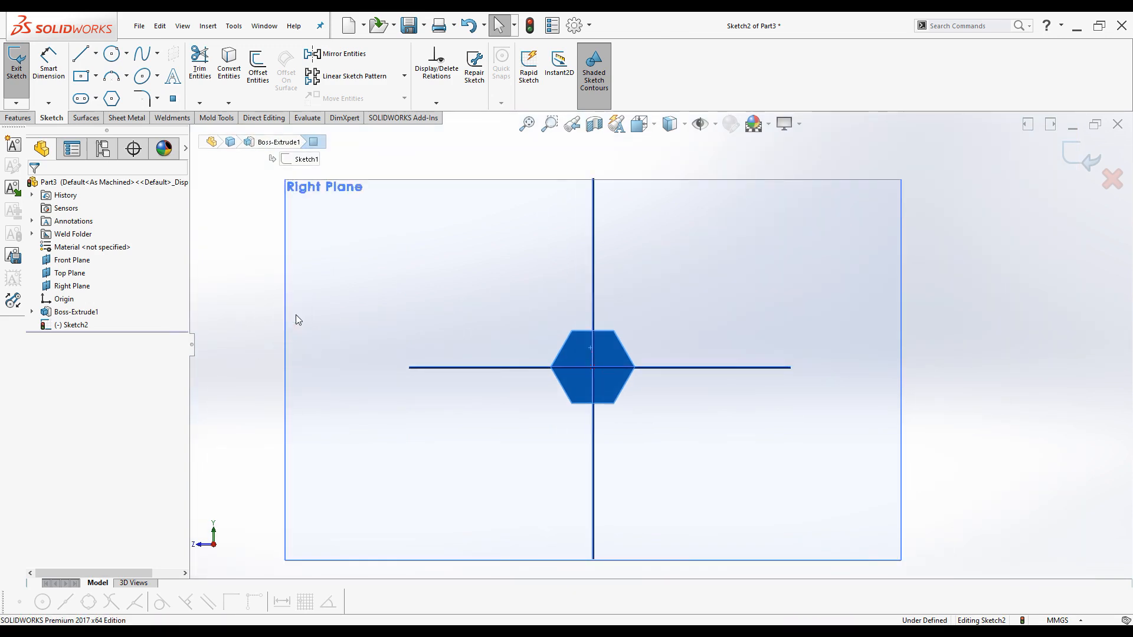
pyautogui.click(593, 368)
pyautogui.click(610, 388)
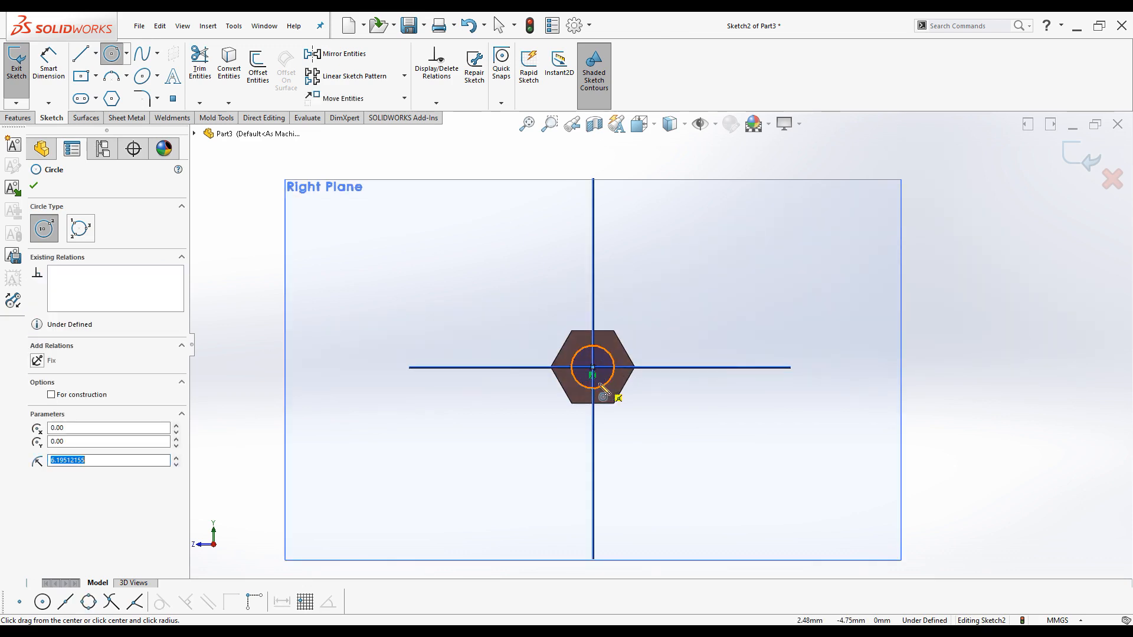
# Dimension the circle's diameter as 12 mm and append the text "Bolt Dia" to the dimension.
pyautogui.moveTo(234, 275); pyautogui.dragTo(253, 232, button='right')
pyautogui.click(574, 360)
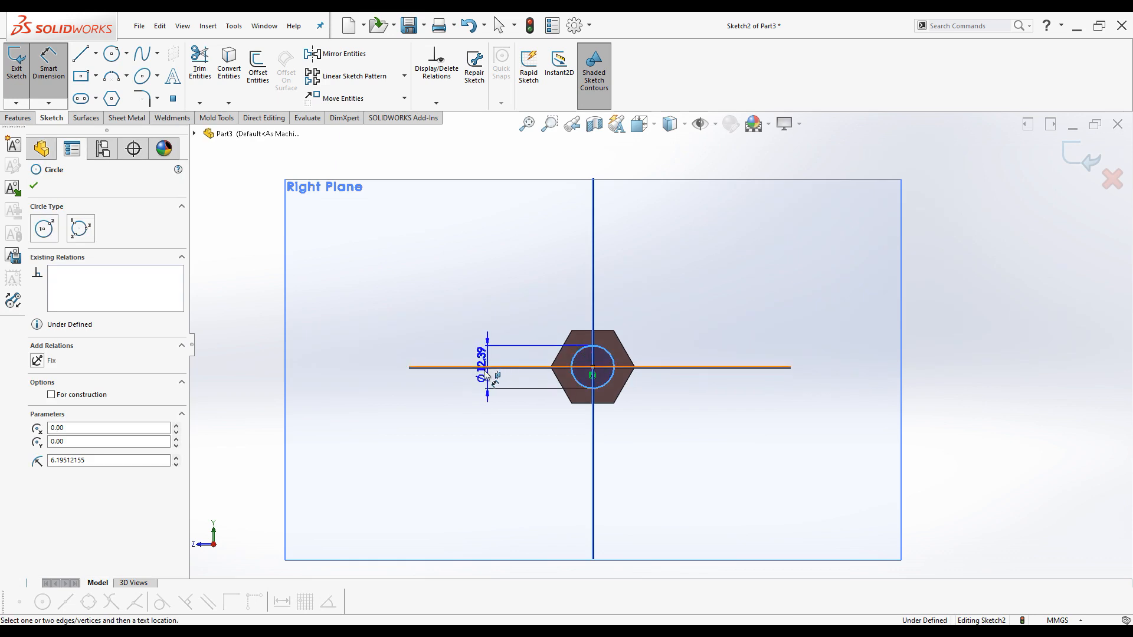
pyautogui.click(482, 360)
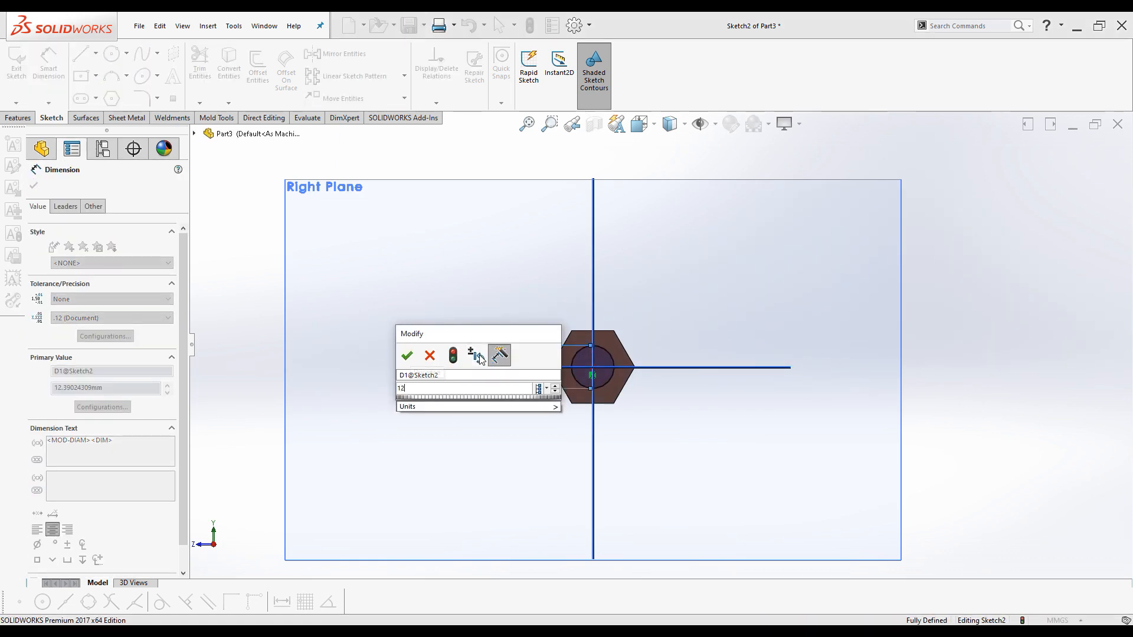
pyautogui.write('12')
pyautogui.press('Return')
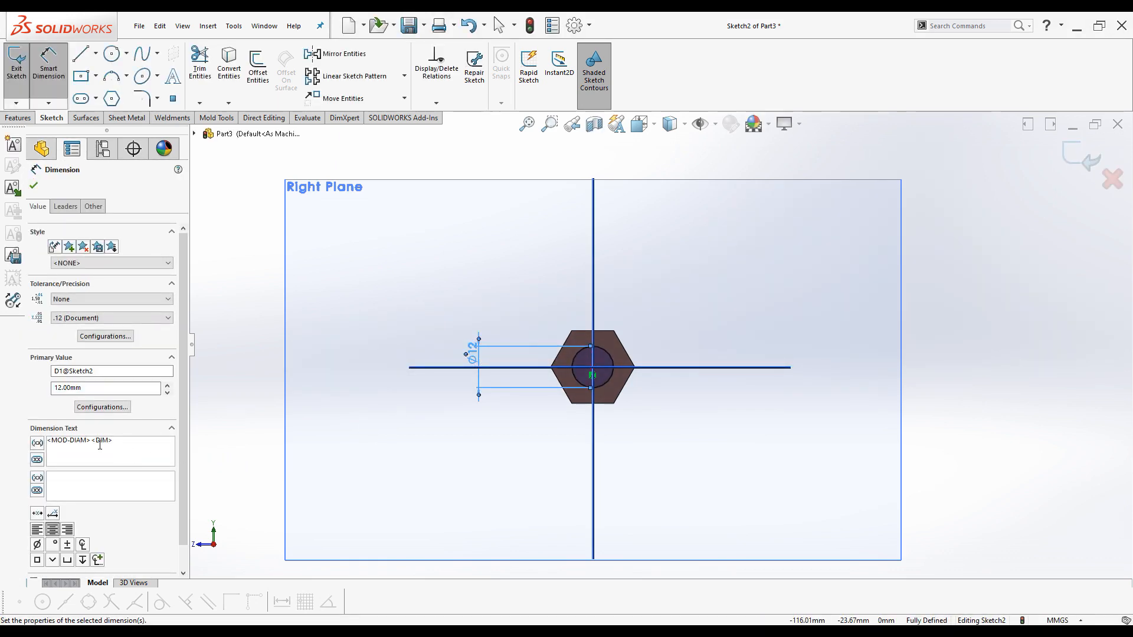
pyautogui.click(170, 445)
pyautogui.write('Bo')
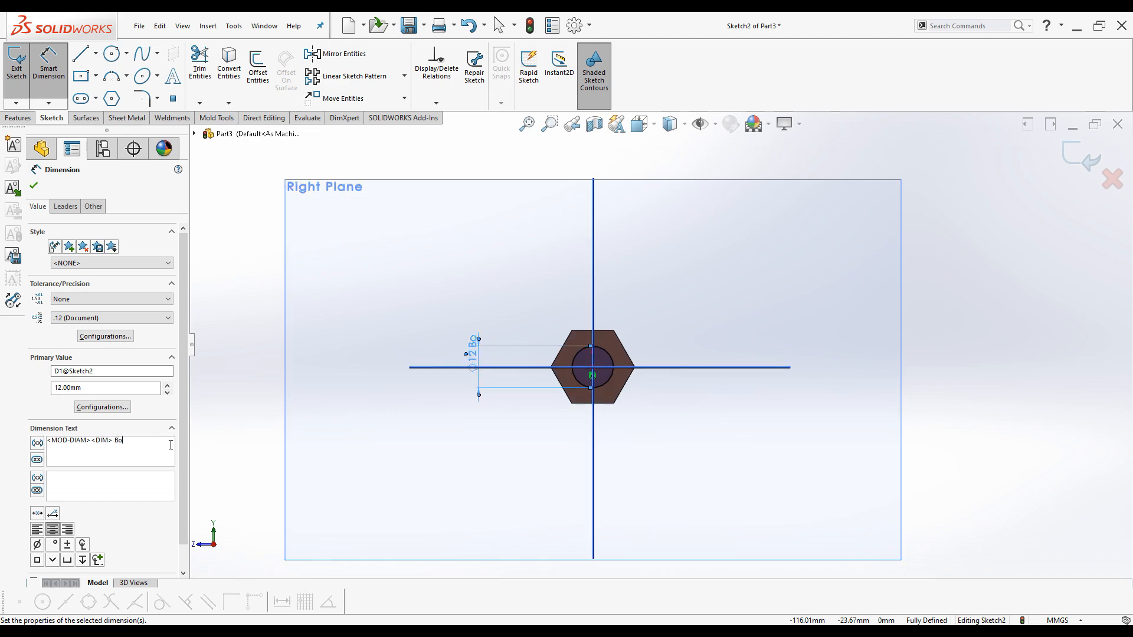
pyautogui.write('lt Dia')
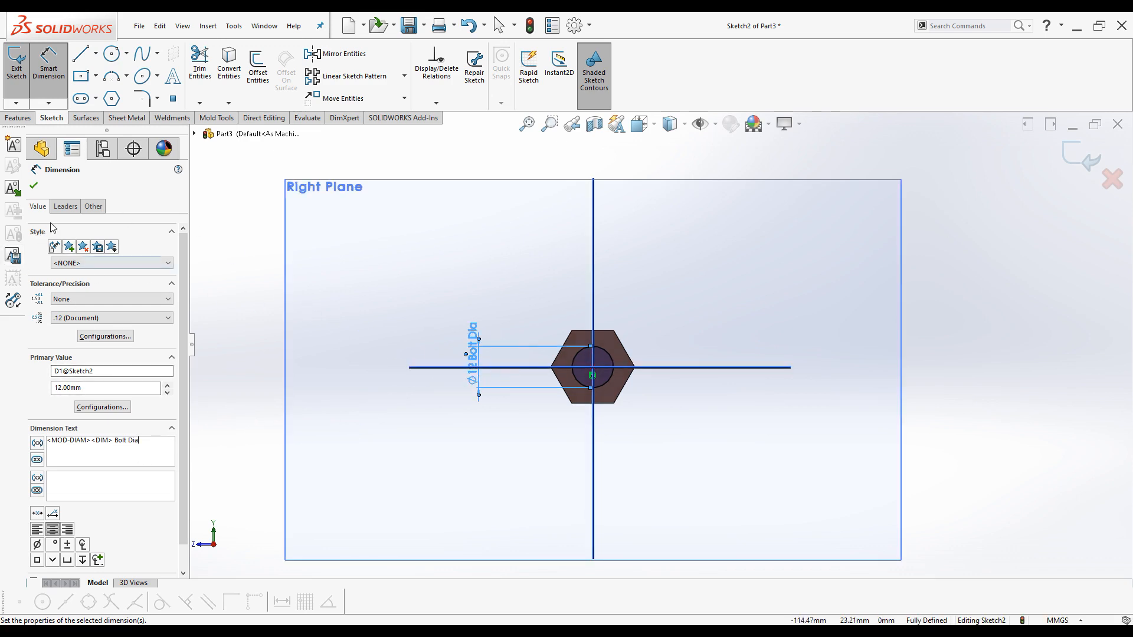
pyautogui.click(33, 186)
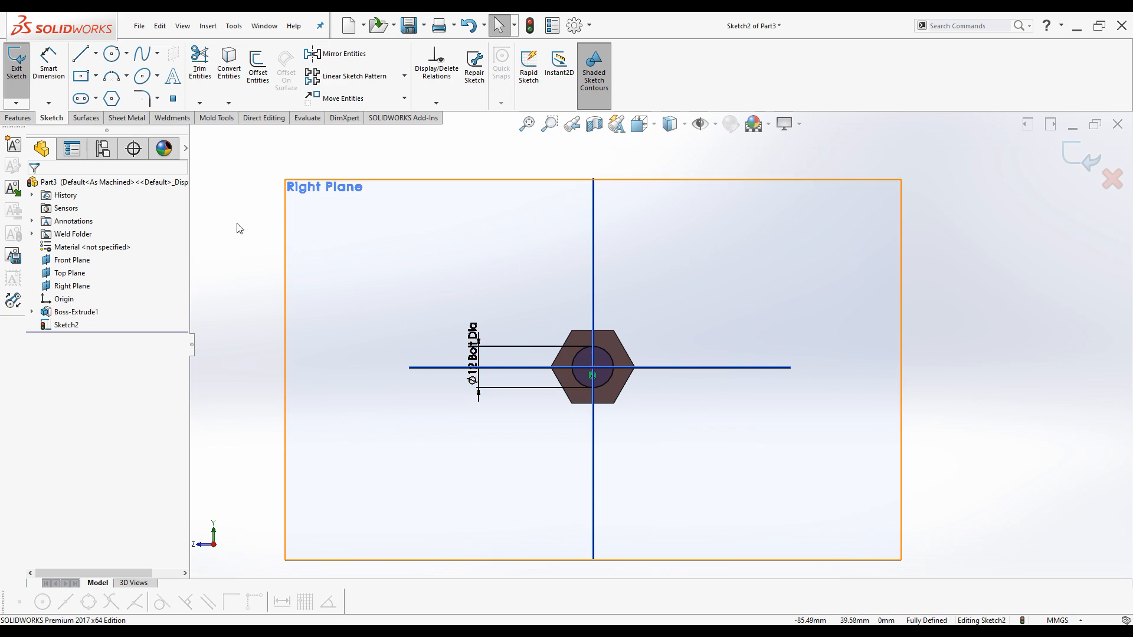
# Extrude the bolt diameter circle as a blind boss 45 mm deep, merged with the head, and show the part in isometric view.
pyautogui.click(18, 118)
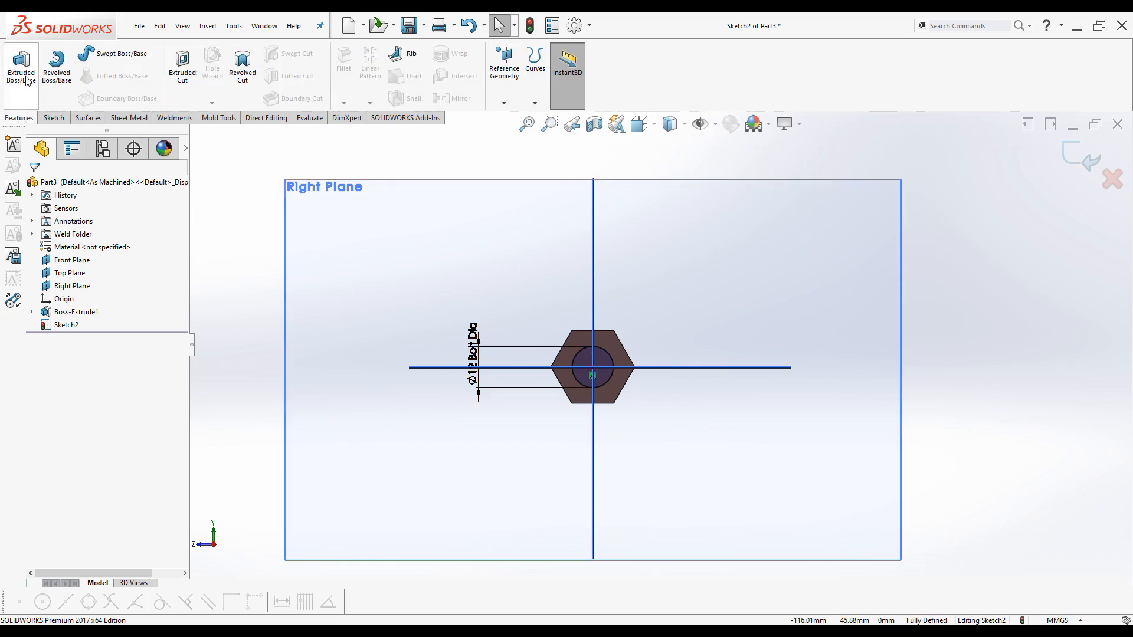
pyautogui.click(21, 65)
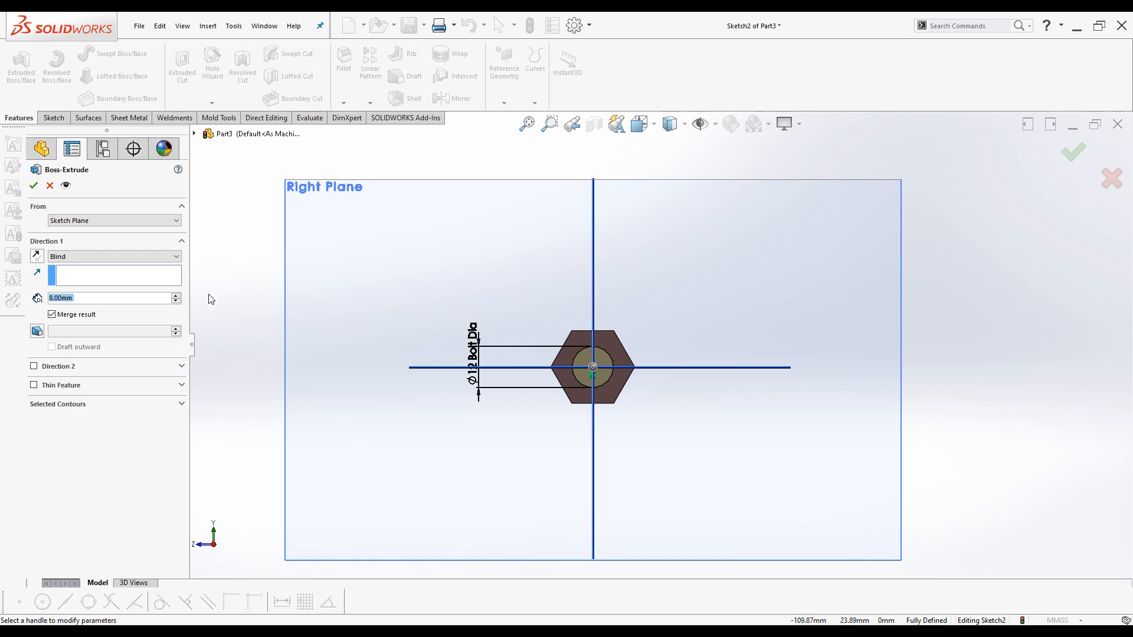
pyautogui.moveTo(83, 301); pyautogui.dragTo(32, 305)
pyautogui.write('45')
pyautogui.press('Return')
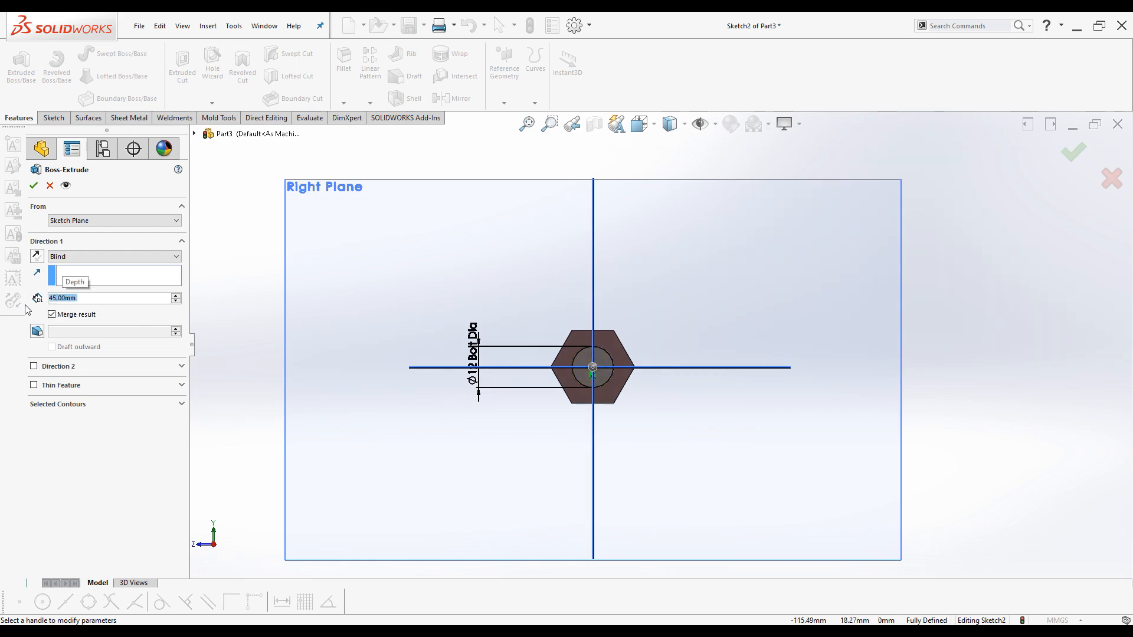
pyautogui.click(33, 185)
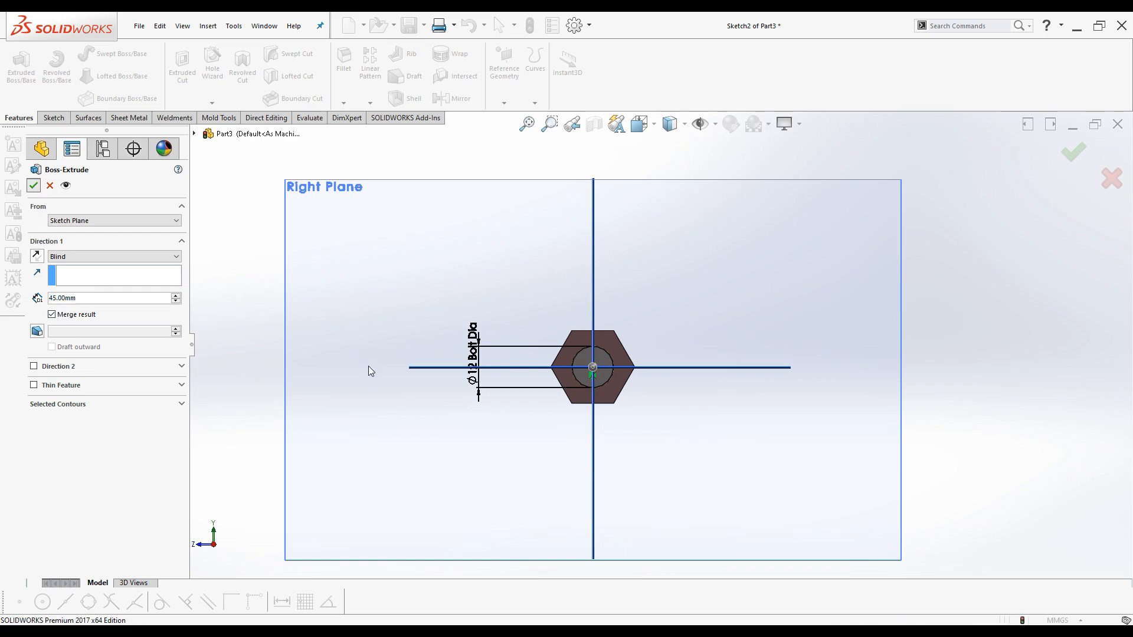
pyautogui.hotkey('ctrl', '7')
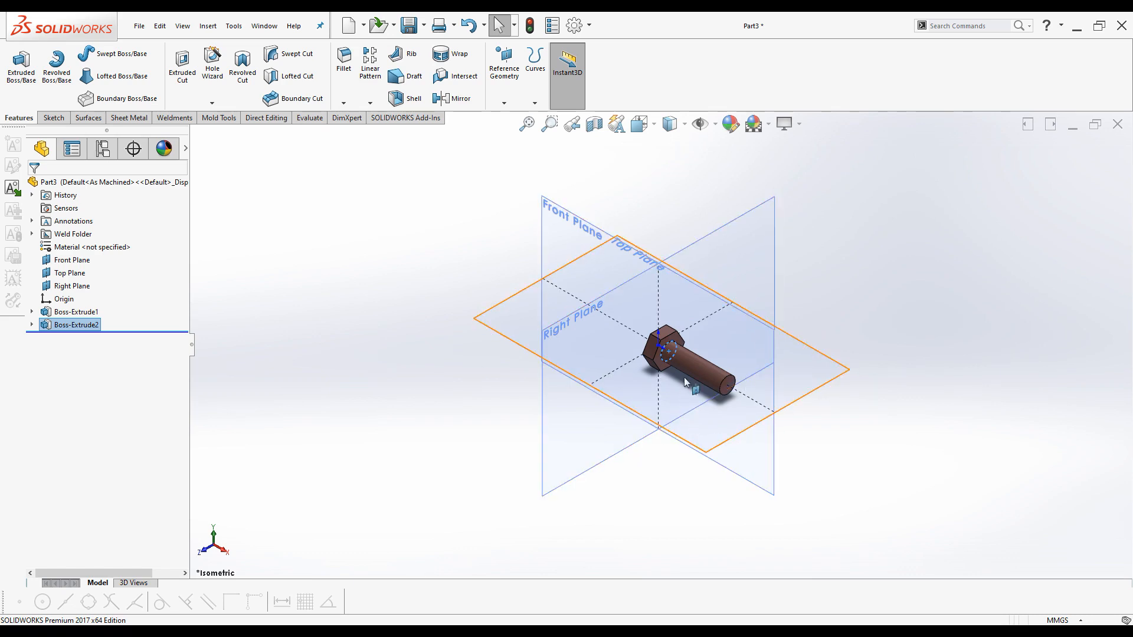
pyautogui.scroll(-3, 685, 377)
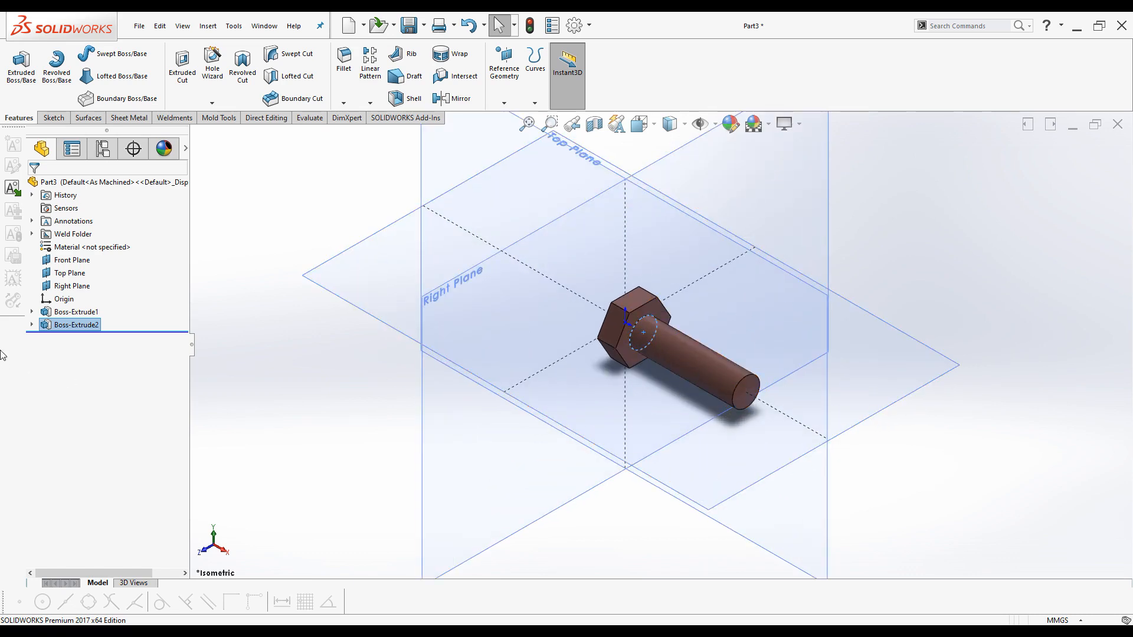
# Display the shank extrusion's dimensions, move its 45 mm length dimension clear of the shank and append the text "Bolt Lg".
pyautogui.click(48, 326)
pyautogui.scroll(-5, 700, 368)
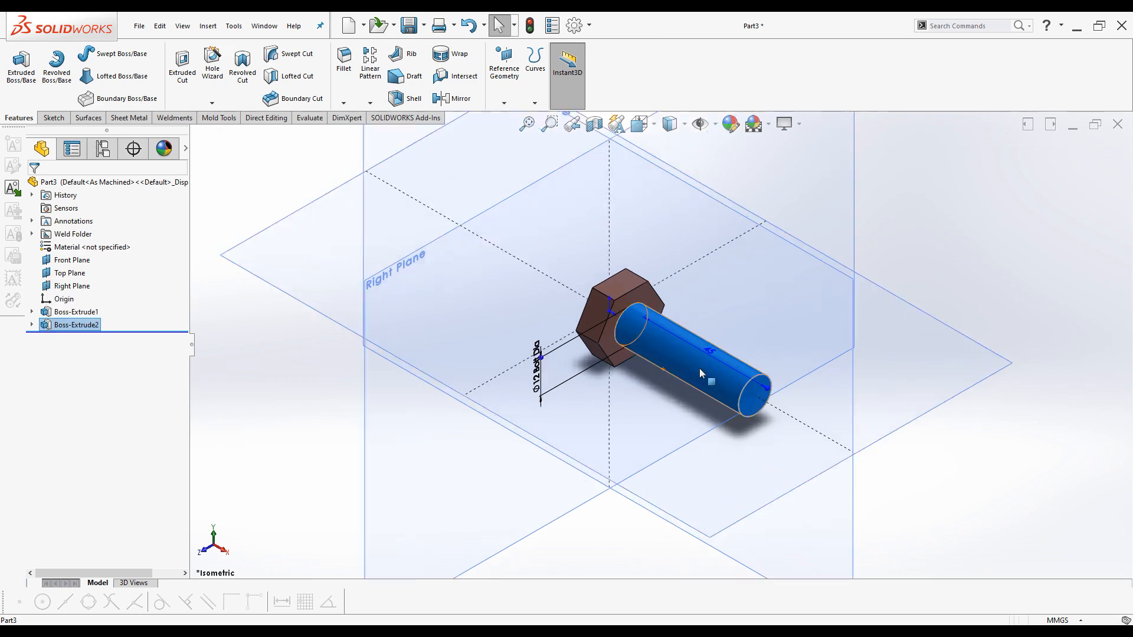
pyautogui.moveTo(671, 310); pyautogui.dragTo(767, 239)
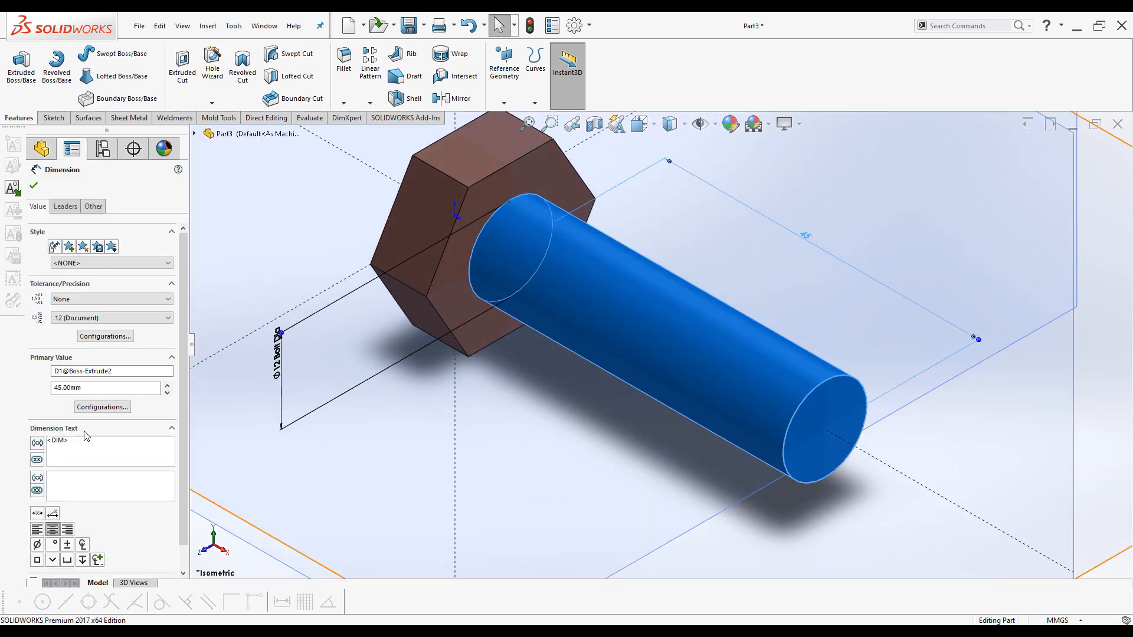
pyautogui.click(75, 445)
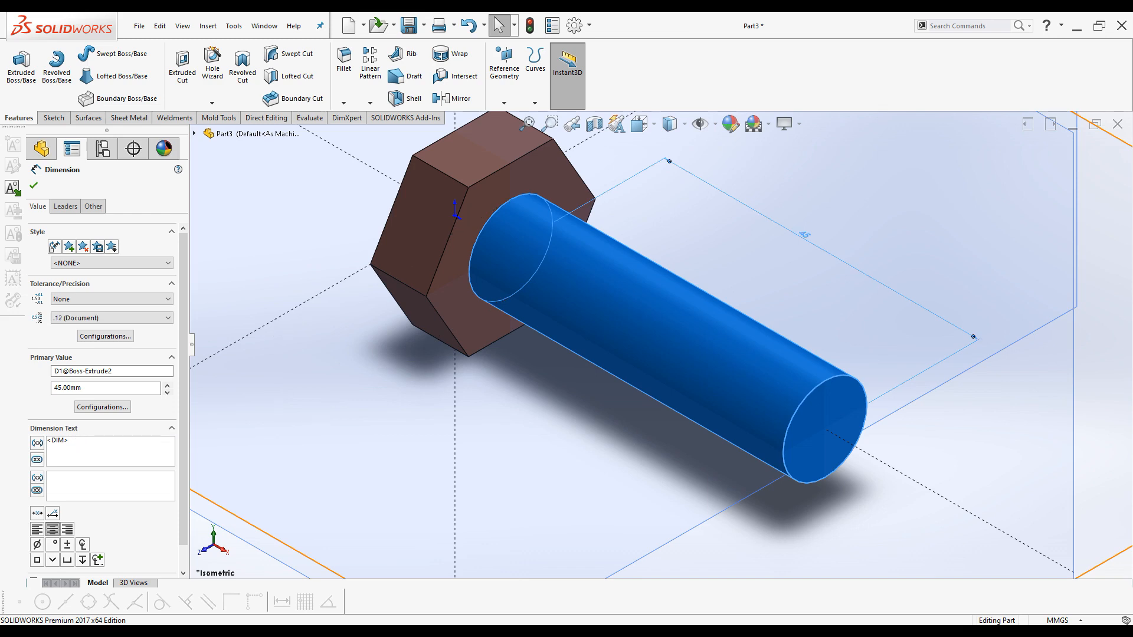
pyautogui.write('Bolt Lg')
pyautogui.press('BackSpace')
pyautogui.click(34, 185)
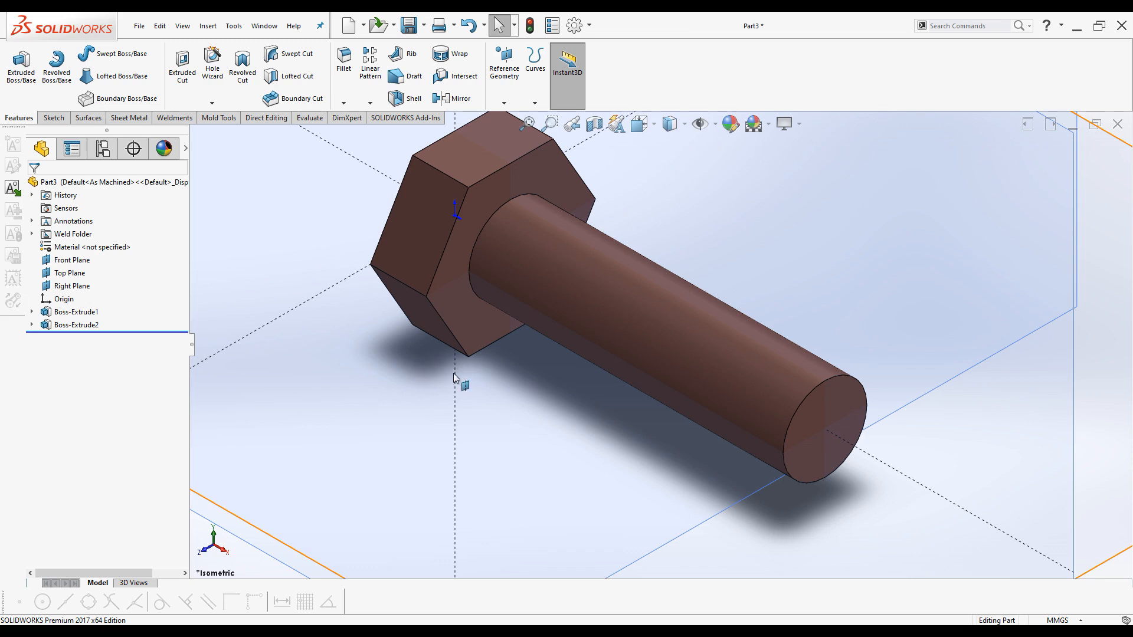
pyautogui.press('f')
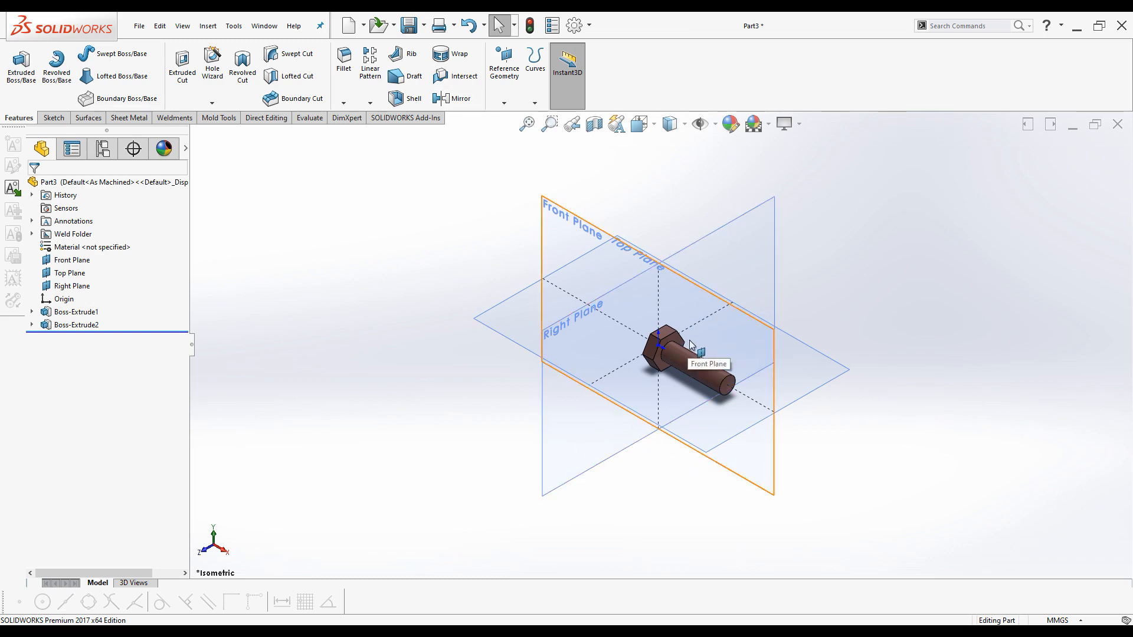
# Save the part as "Bolt with Config" in the SW Config folder on the Desktop.
pyautogui.click(408, 25)
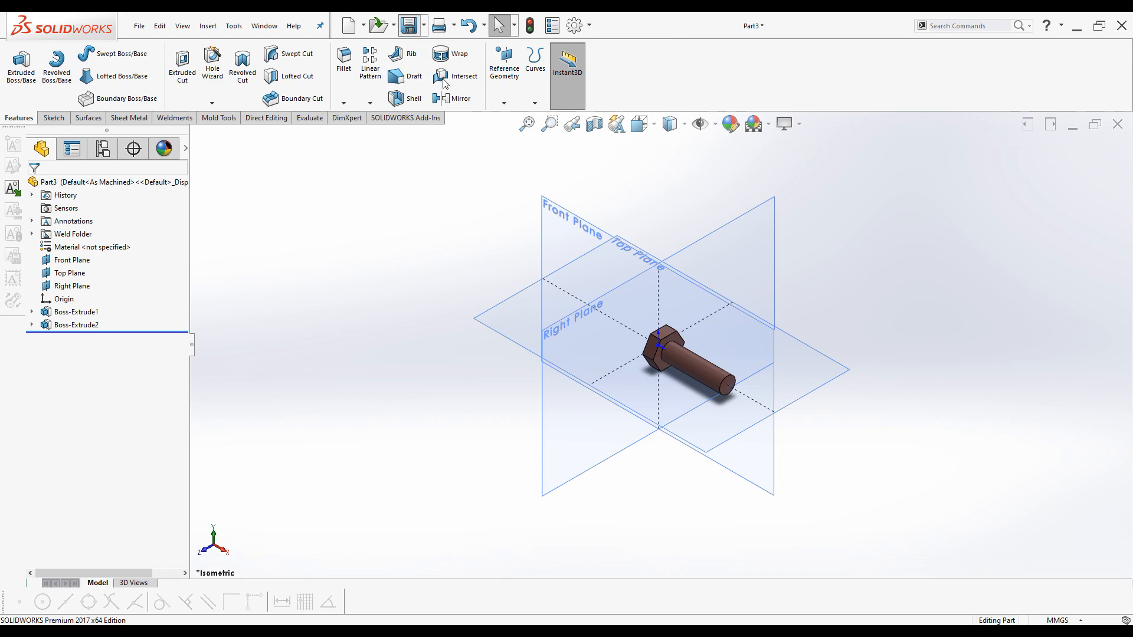
pyautogui.scroll(1, 436, 274)
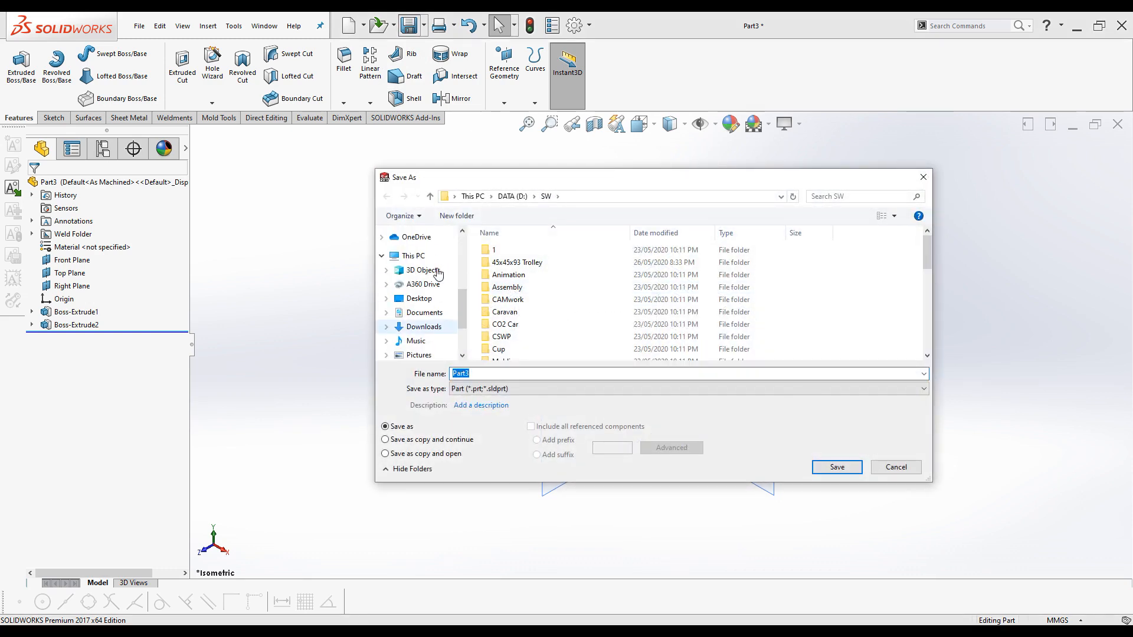
pyautogui.click(417, 304)
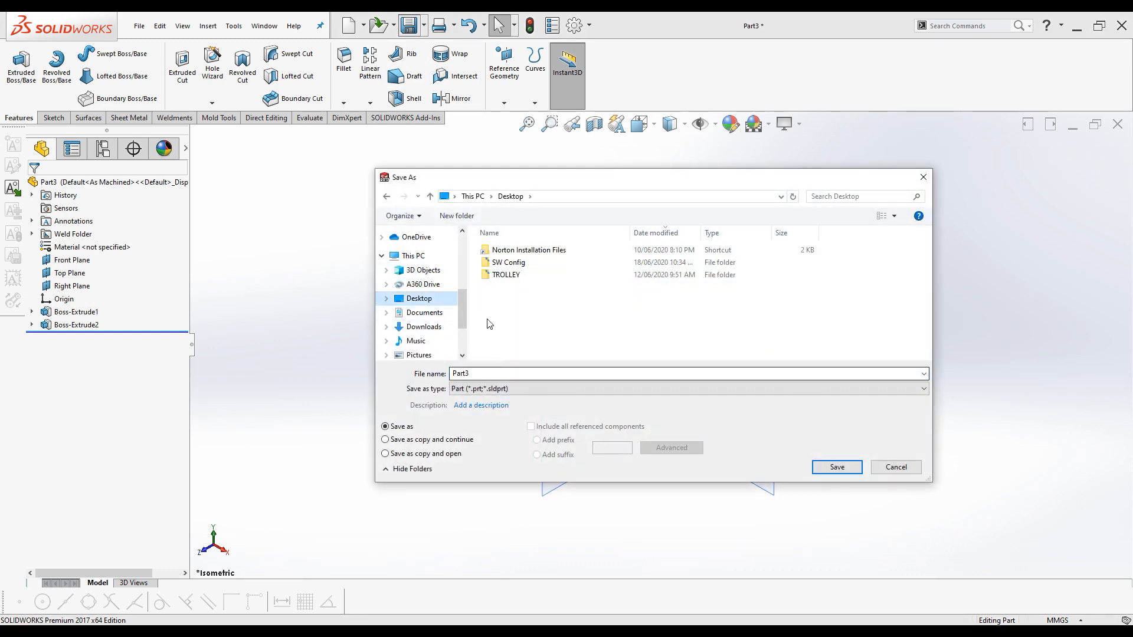
pyautogui.doubleClick(496, 264)
pyautogui.click(485, 373)
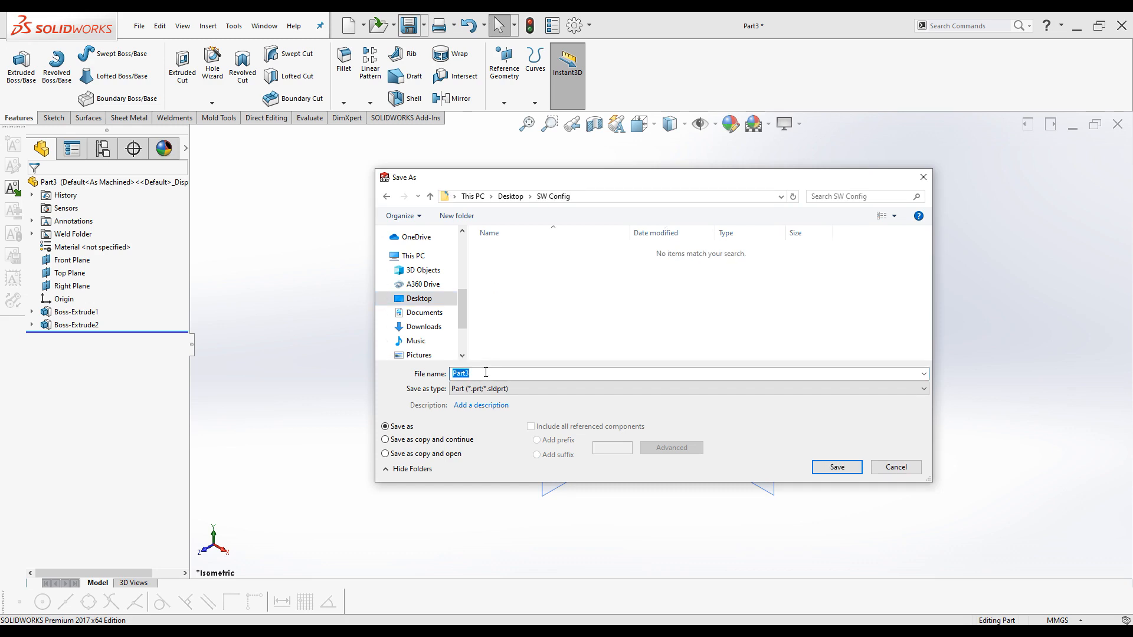
pyautogui.write('Bo')
pyautogui.write('lt with Config')
pyautogui.click(850, 468)
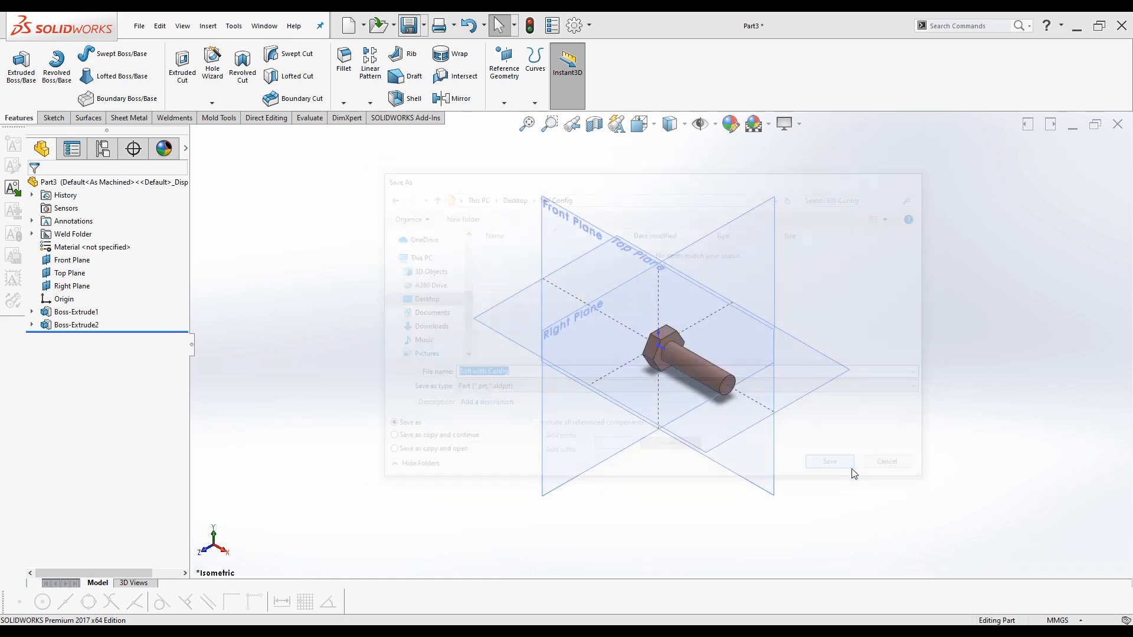
# Examine the part's configuration list, its Add Configuration command and the Design Table option as ways to create configurations.
pyautogui.scroll(-2, 766, 392)
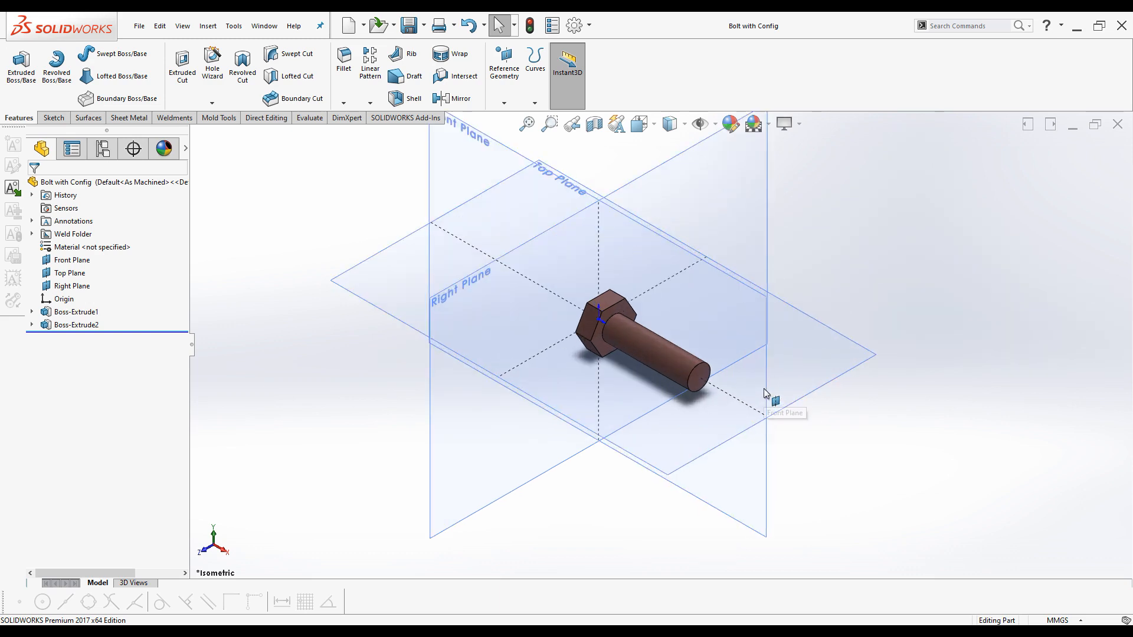
pyautogui.scroll(3, 719, 384)
pyautogui.scroll(-2, 676, 311)
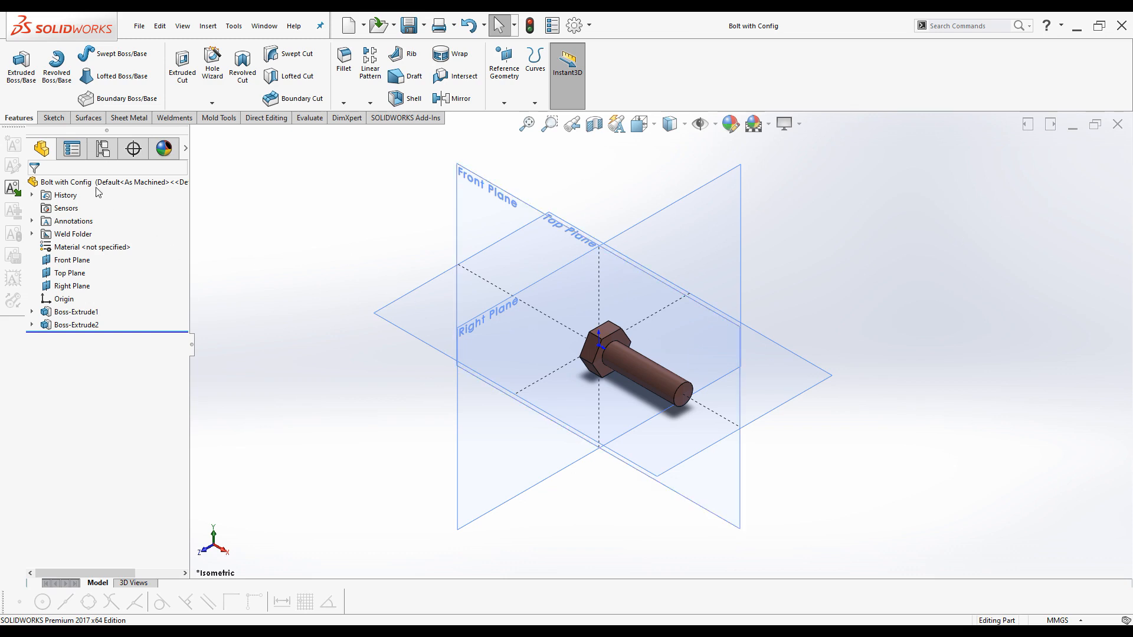
pyautogui.click(102, 149)
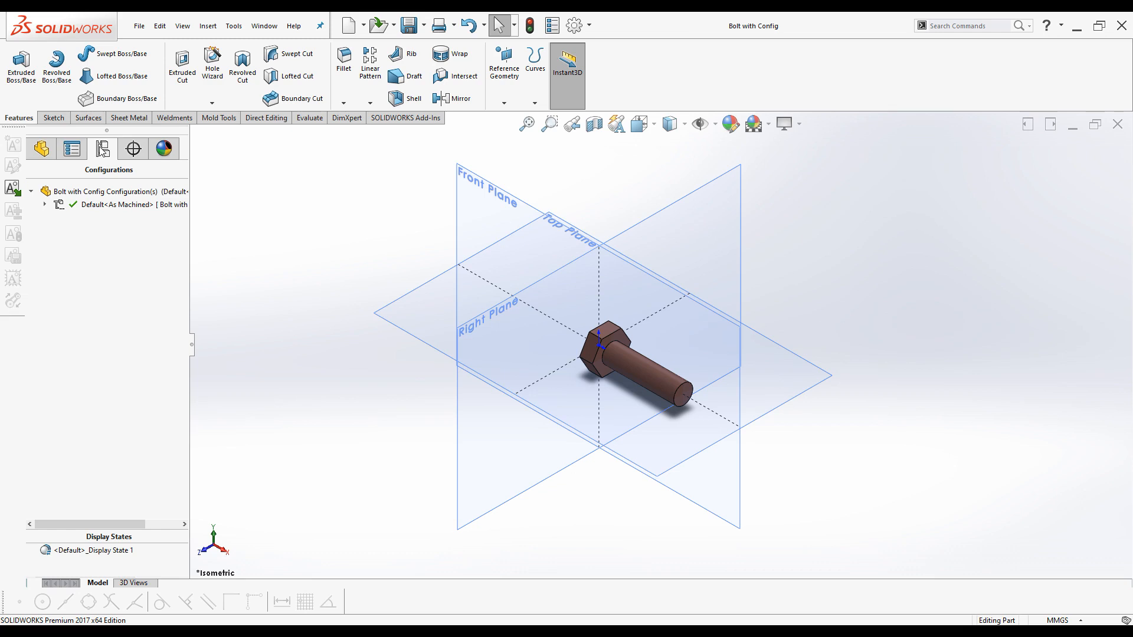
pyautogui.rightClick(78, 192)
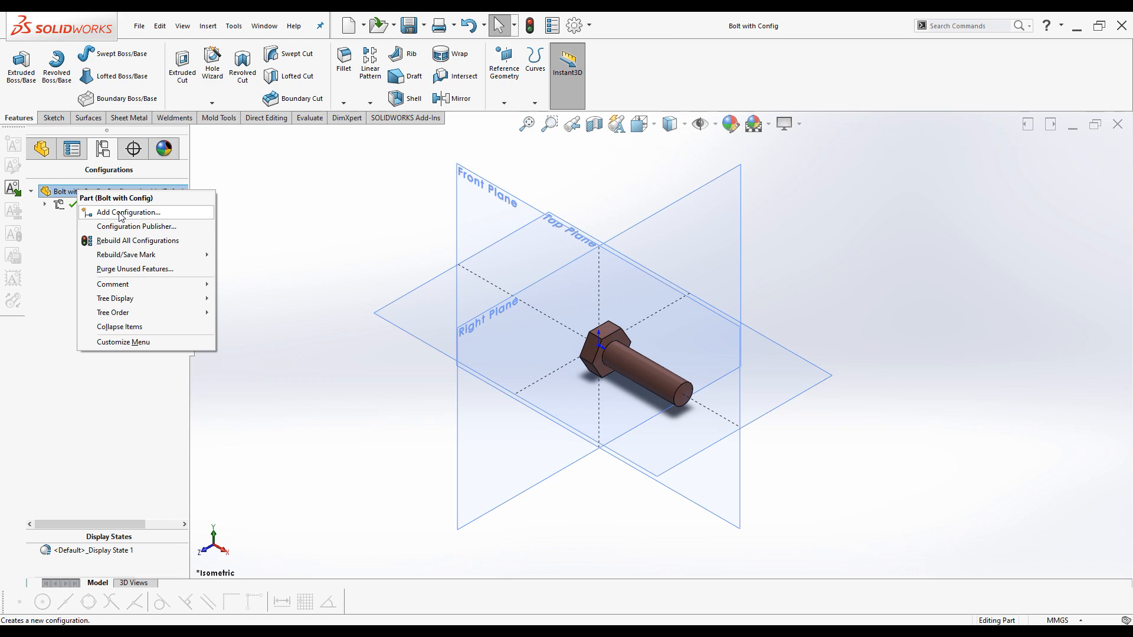
pyautogui.click(320, 229)
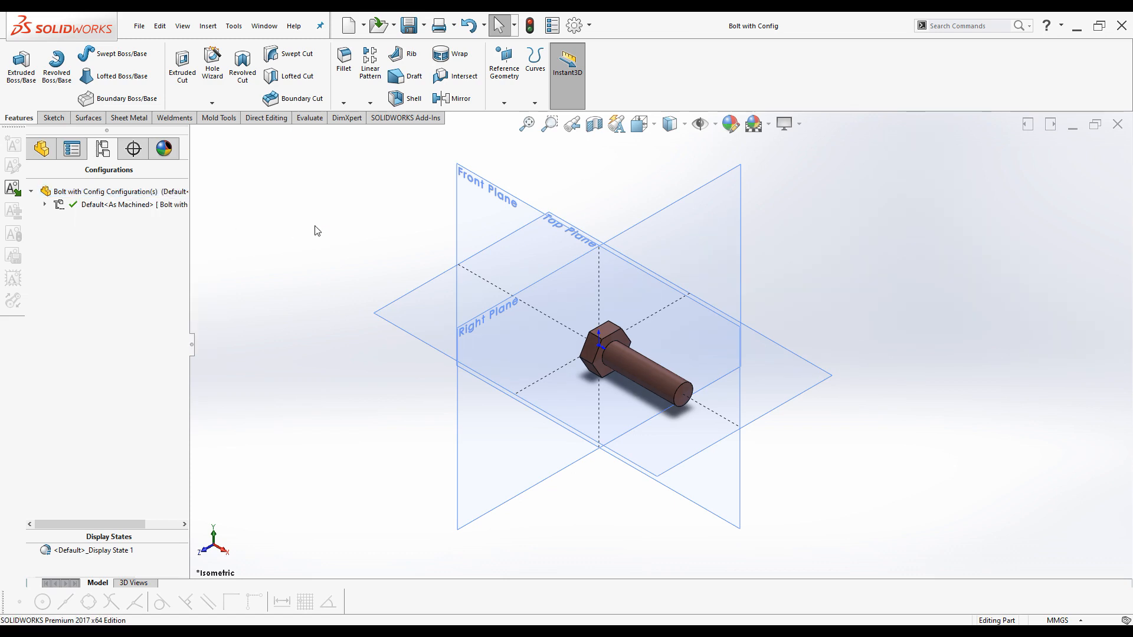
pyautogui.click(208, 27)
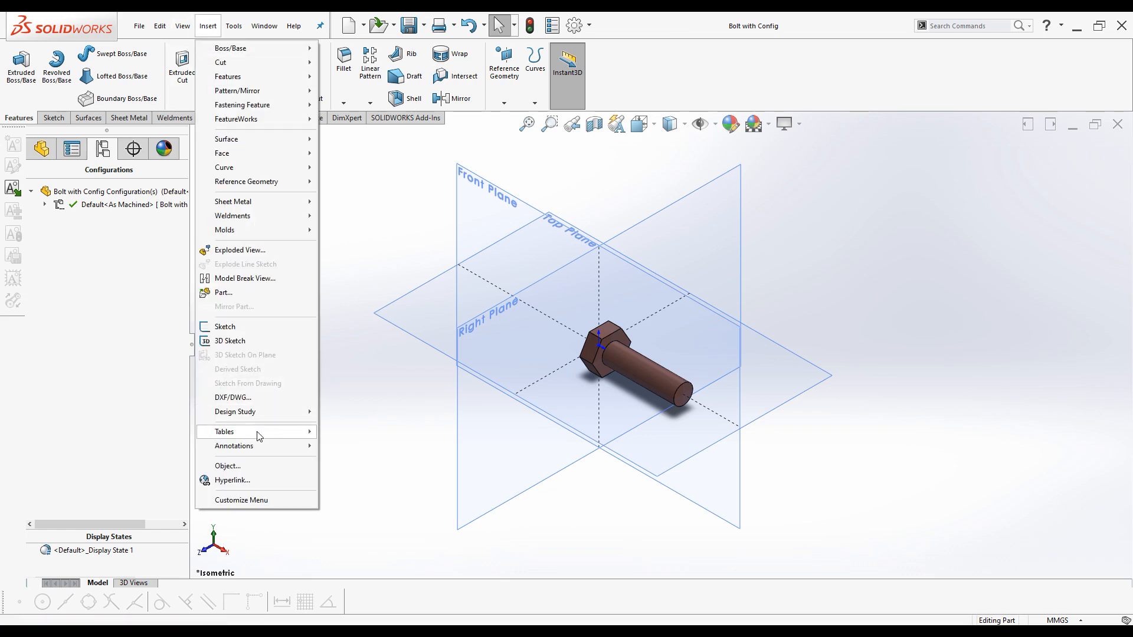
pyautogui.moveTo(258, 437)
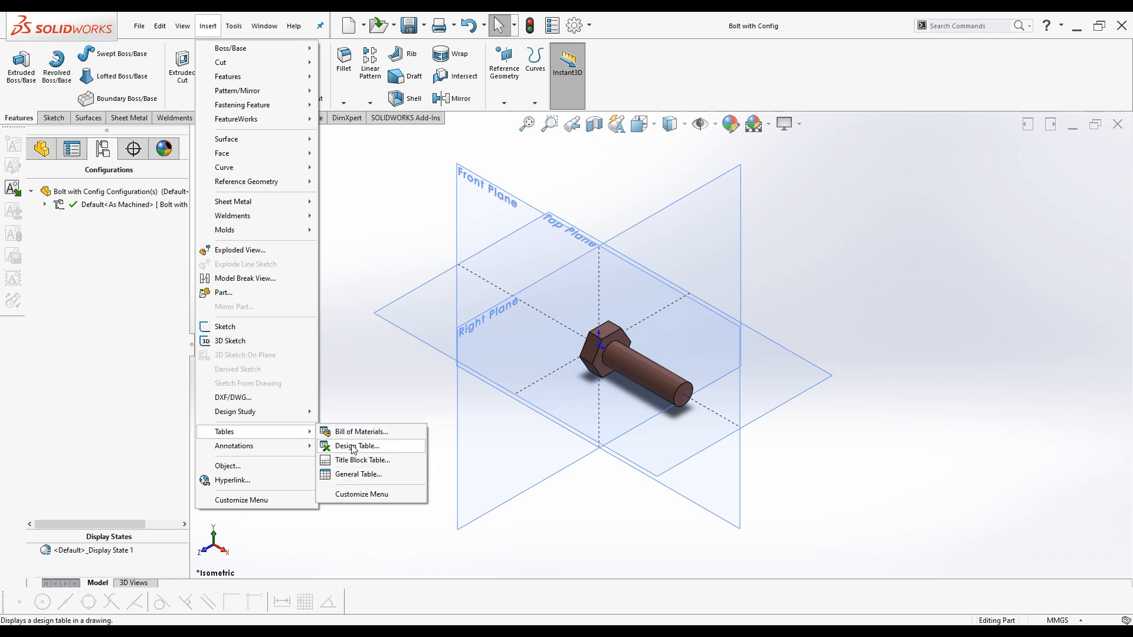
pyautogui.click(348, 258)
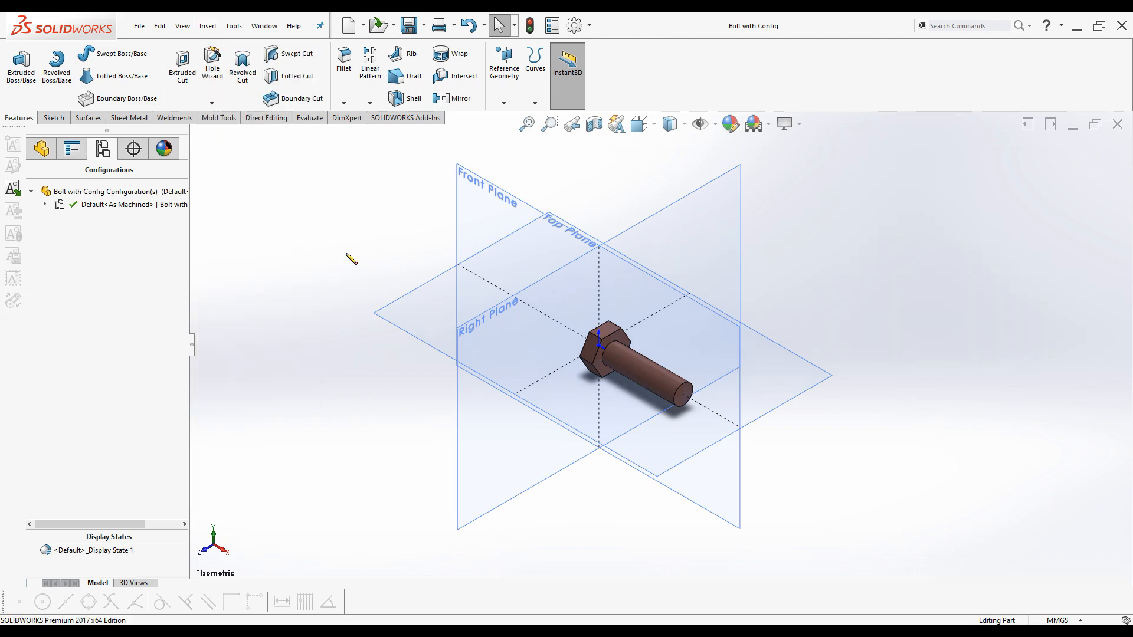
# Examine the Configure Feature command for the head extrusion and its sketch, and the Configure Material command for the part's material.
pyautogui.click(41, 149)
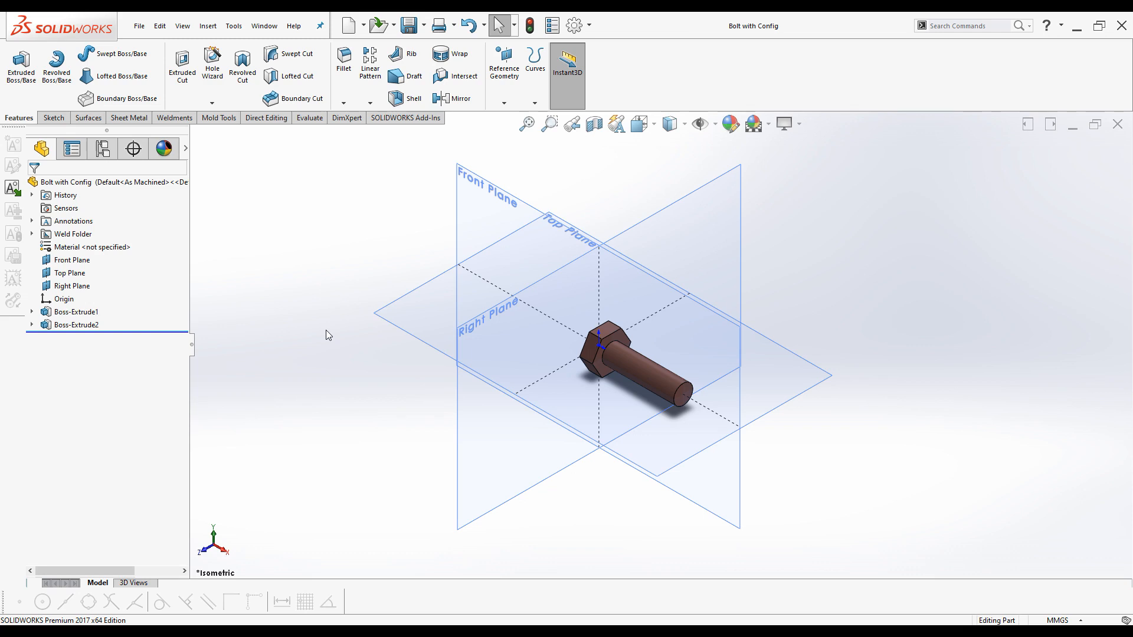
pyautogui.rightClick(74, 313)
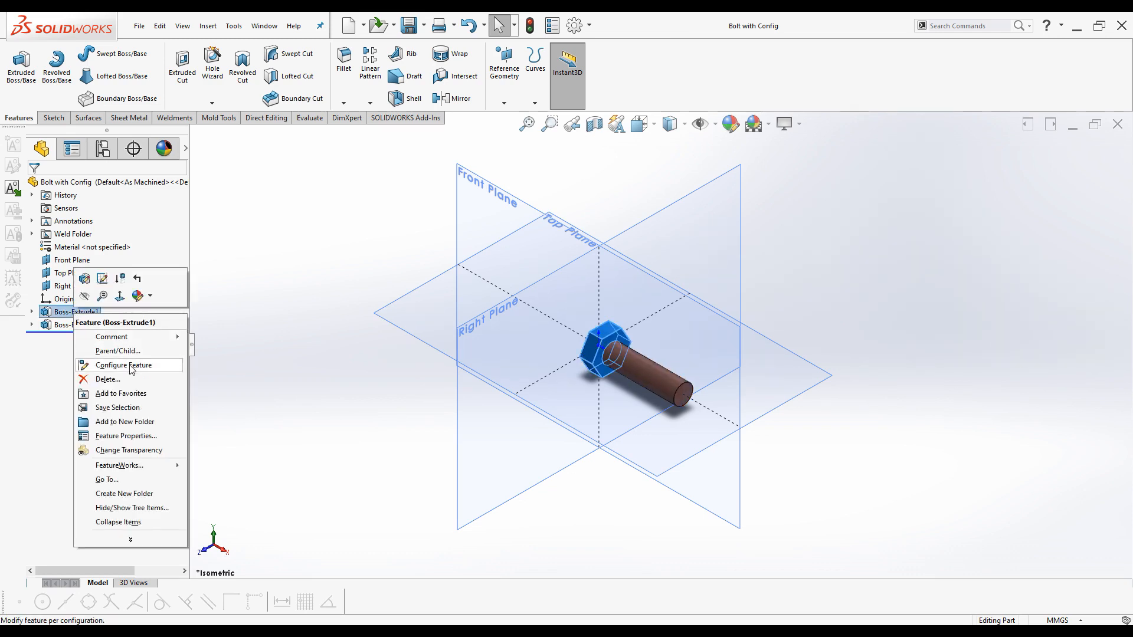
pyautogui.click(253, 306)
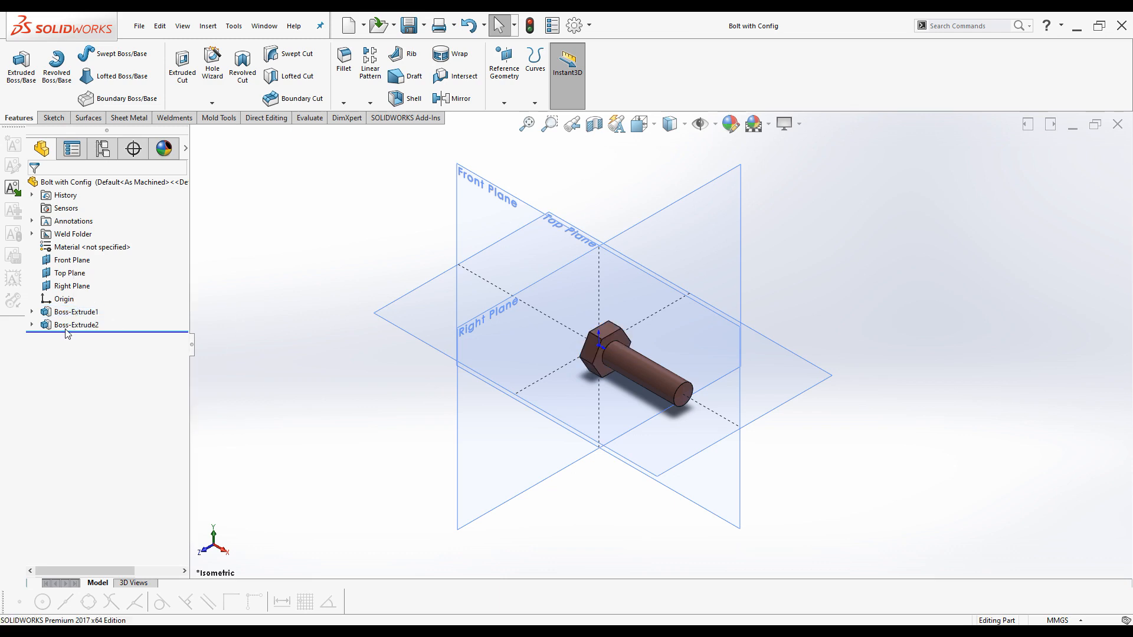
pyautogui.click(33, 312)
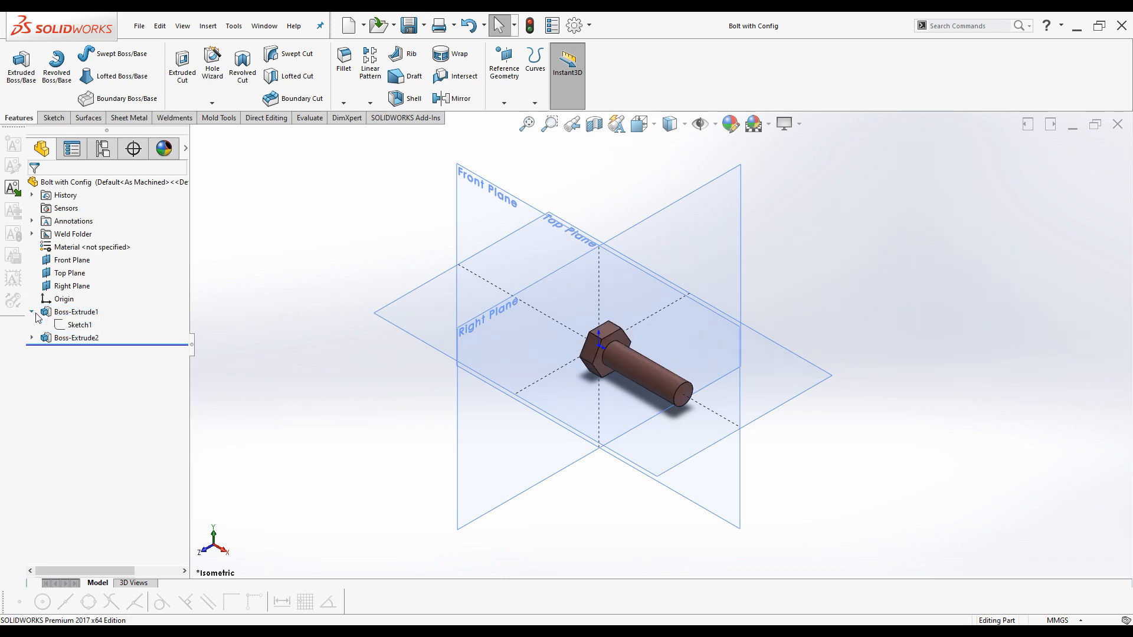
pyautogui.click(72, 327)
pyautogui.rightClick(72, 327)
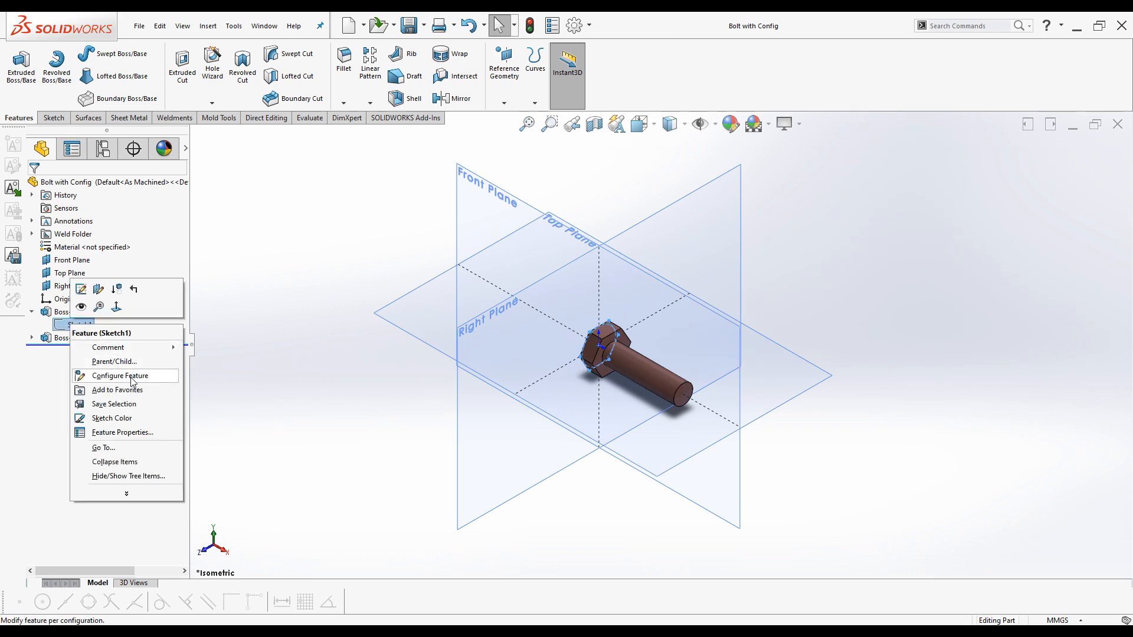
pyautogui.click(241, 325)
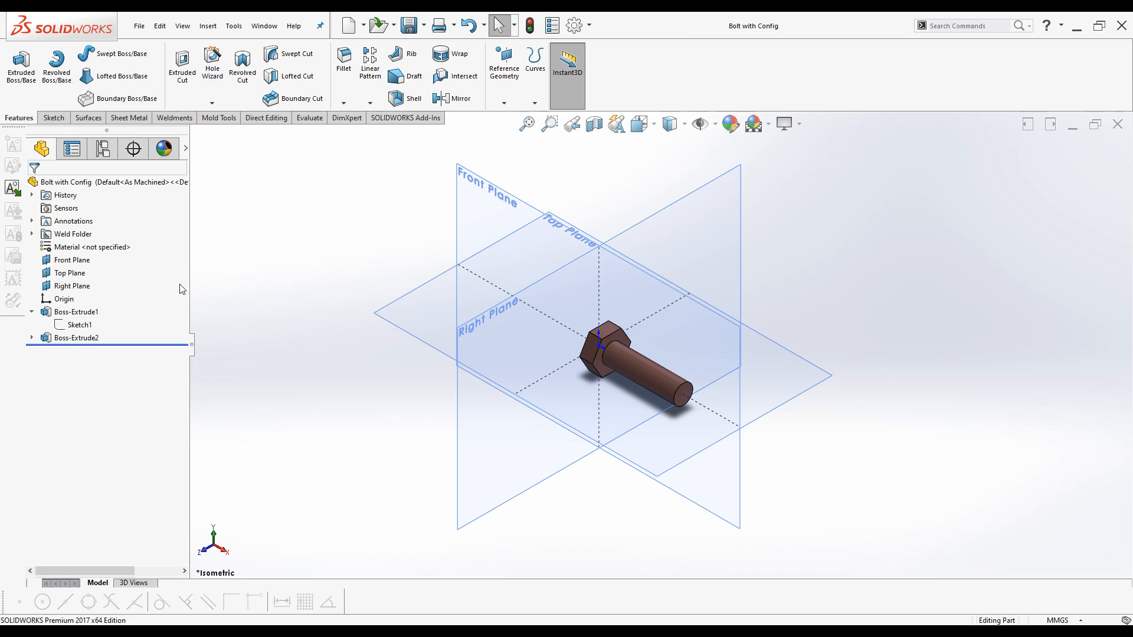
pyautogui.rightClick(88, 251)
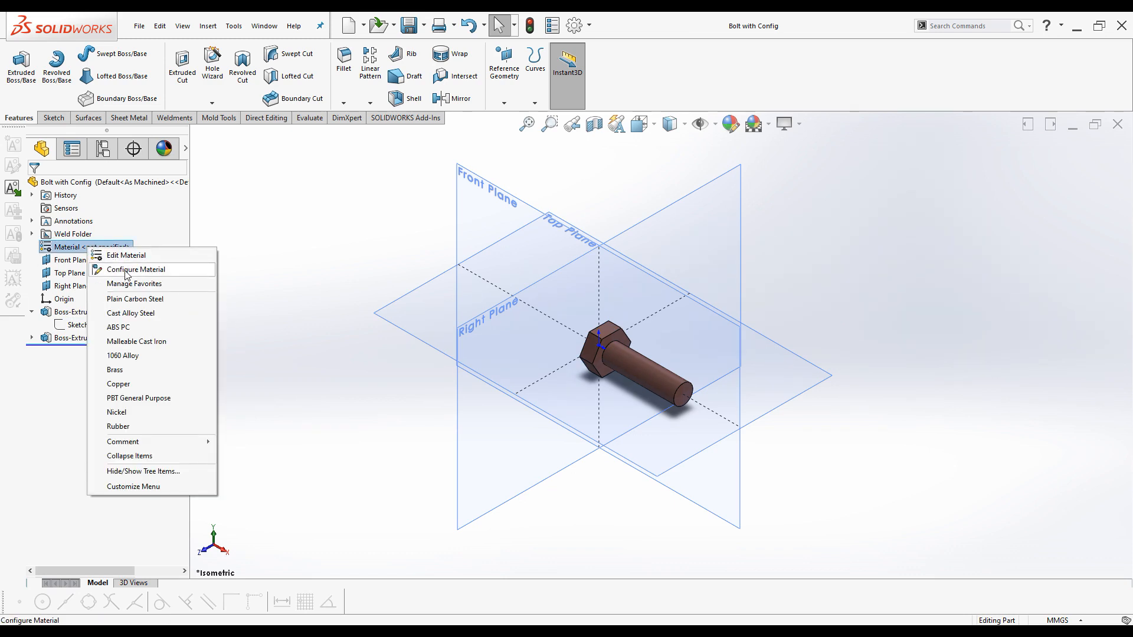
pyautogui.click(324, 268)
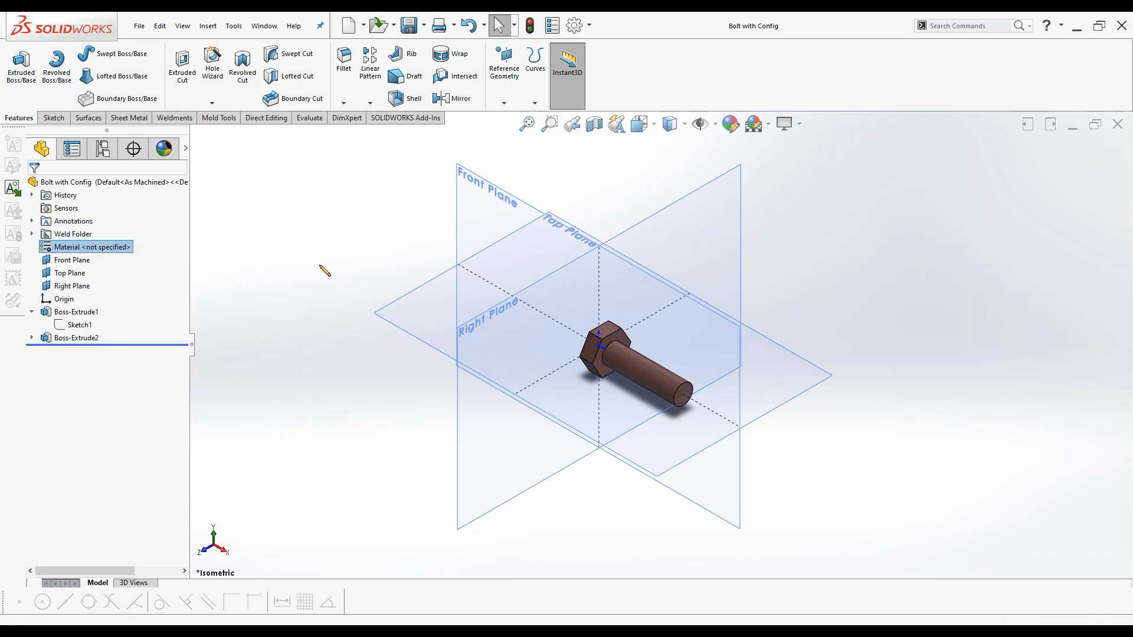
# Examine the Configure Dimension command available for the 21 mm head width dimension of the head extrusion.
pyautogui.click(76, 311)
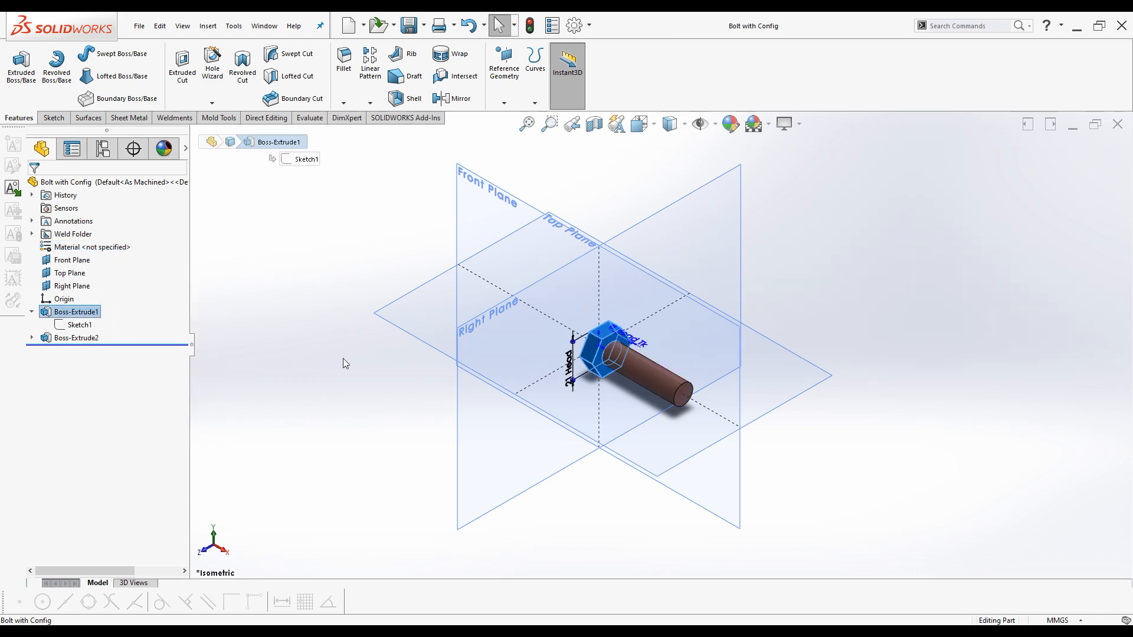
pyautogui.scroll(-2, 583, 380)
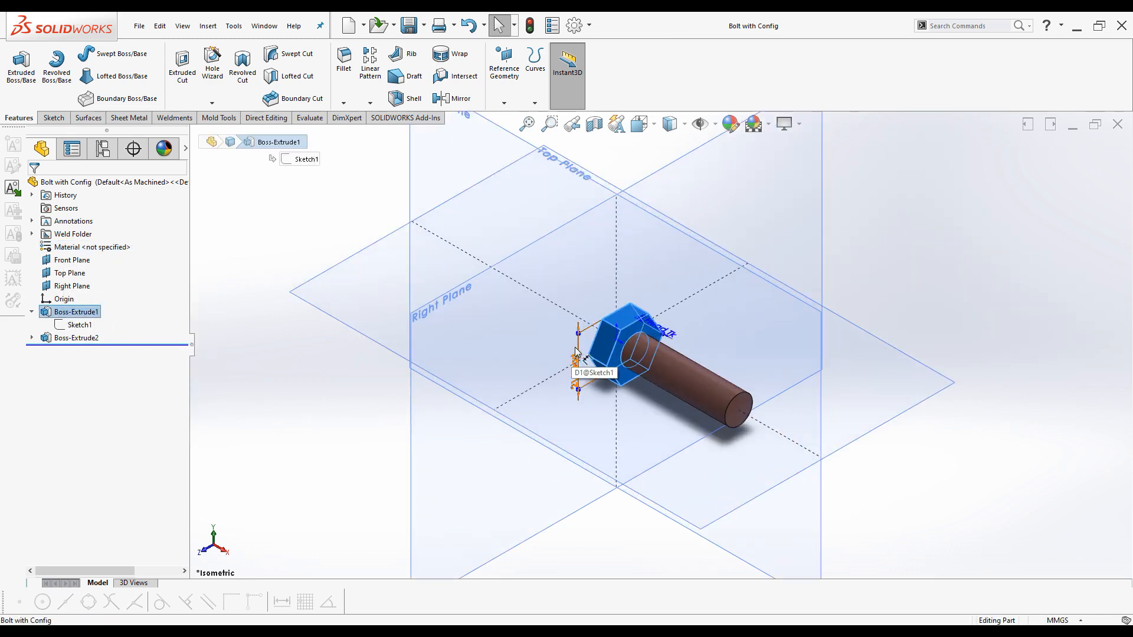
pyautogui.rightClick(580, 351)
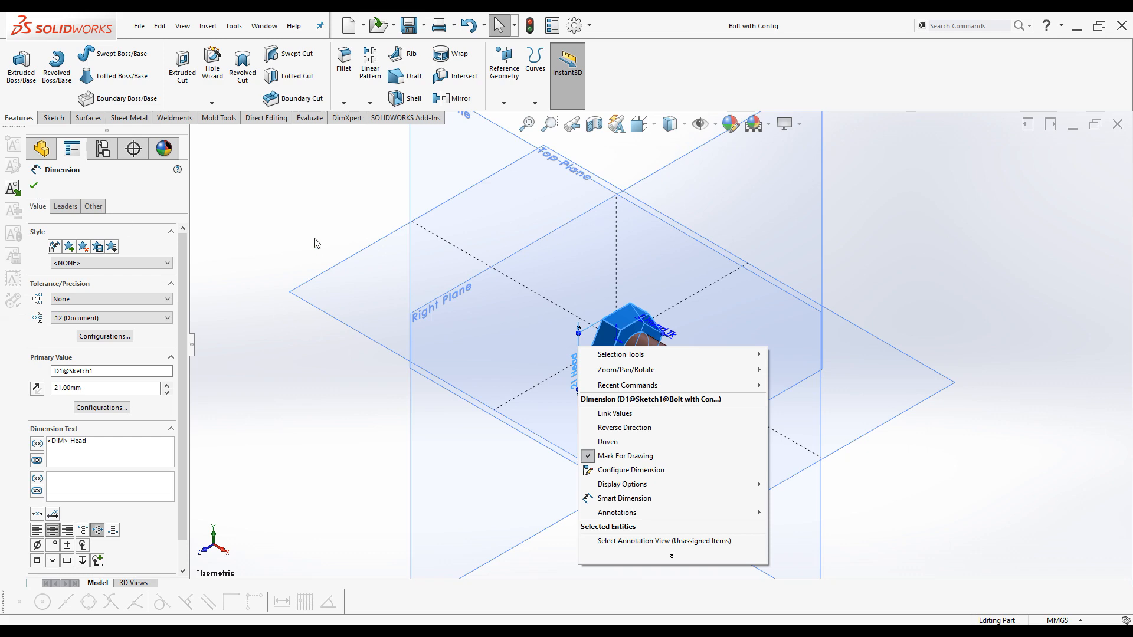
pyautogui.click(33, 188)
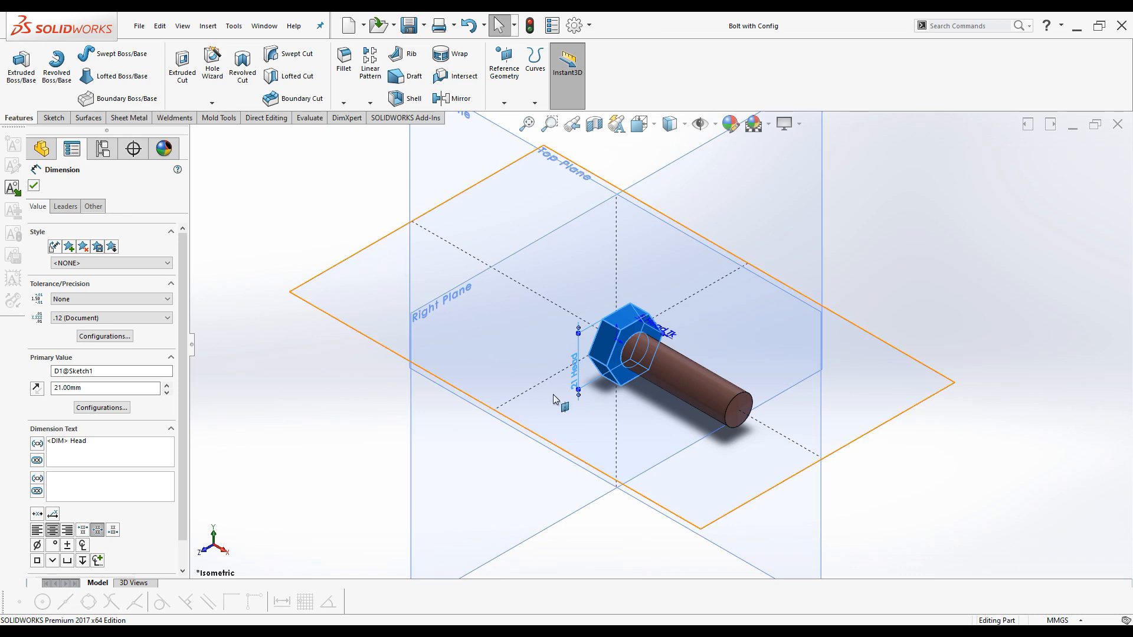
pyautogui.scroll(-2, 606, 372)
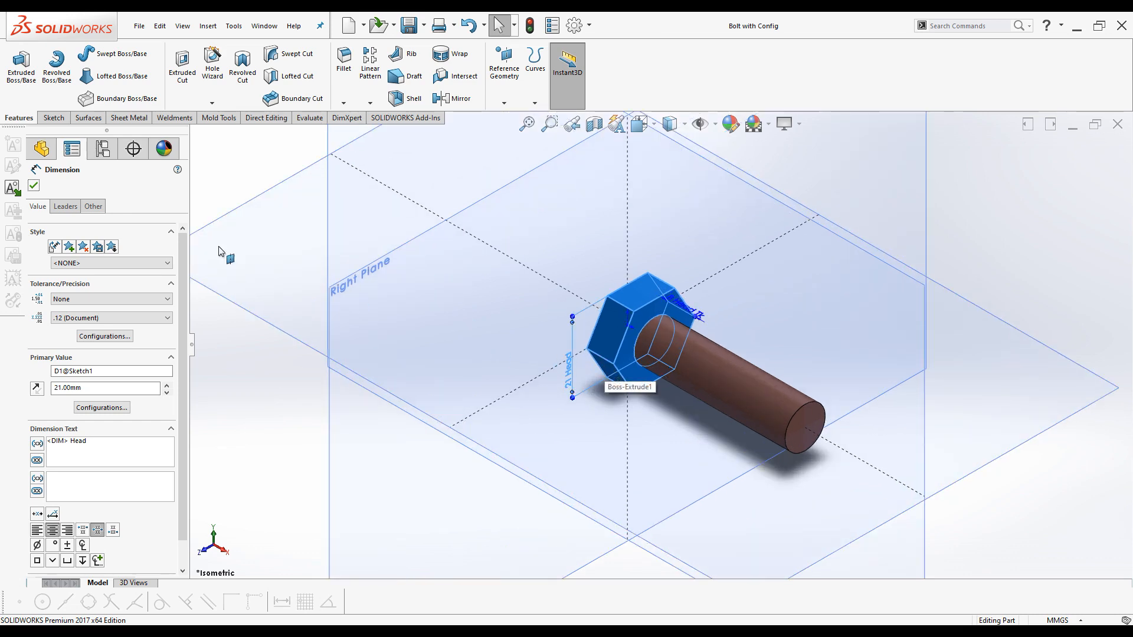
pyautogui.click(33, 187)
pyautogui.scroll(3, 543, 335)
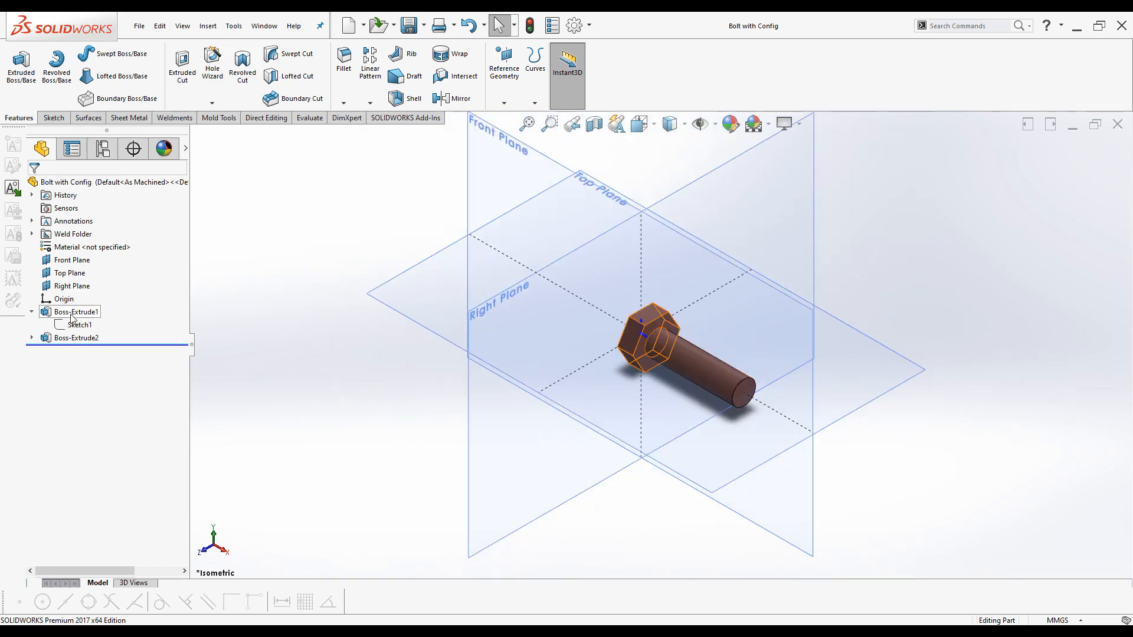
# Display the head extrusion's dimensions and move its 8 mm head thickness dimension clear of the head.
pyautogui.click(45, 317)
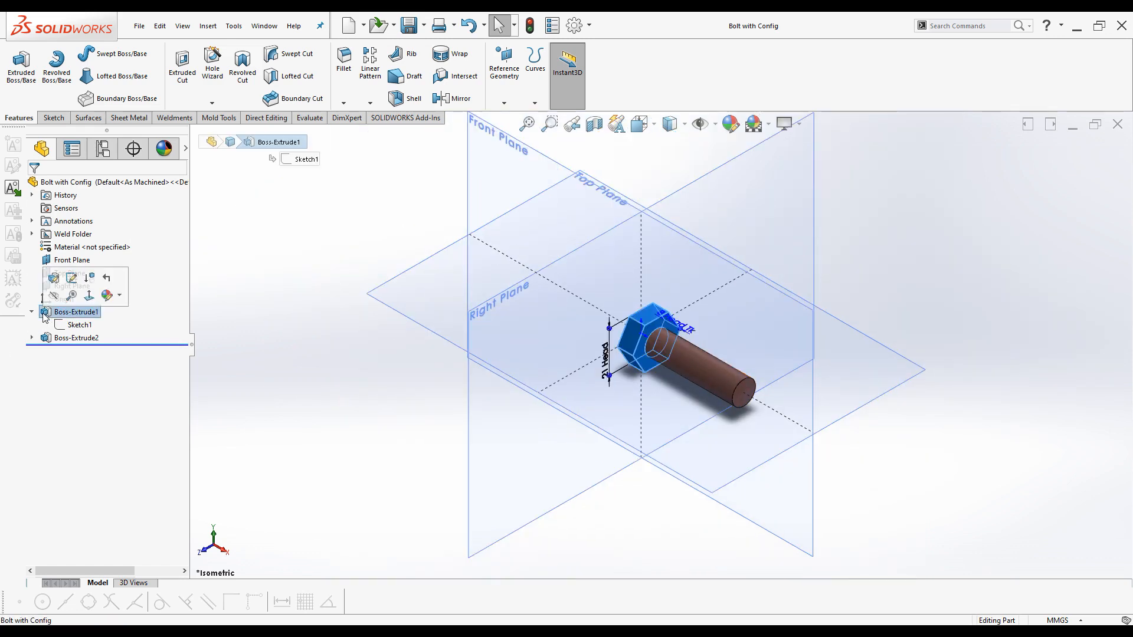
pyautogui.scroll(-4, 697, 344)
pyautogui.moveTo(661, 313); pyautogui.dragTo(699, 262)
pyautogui.click(699, 262)
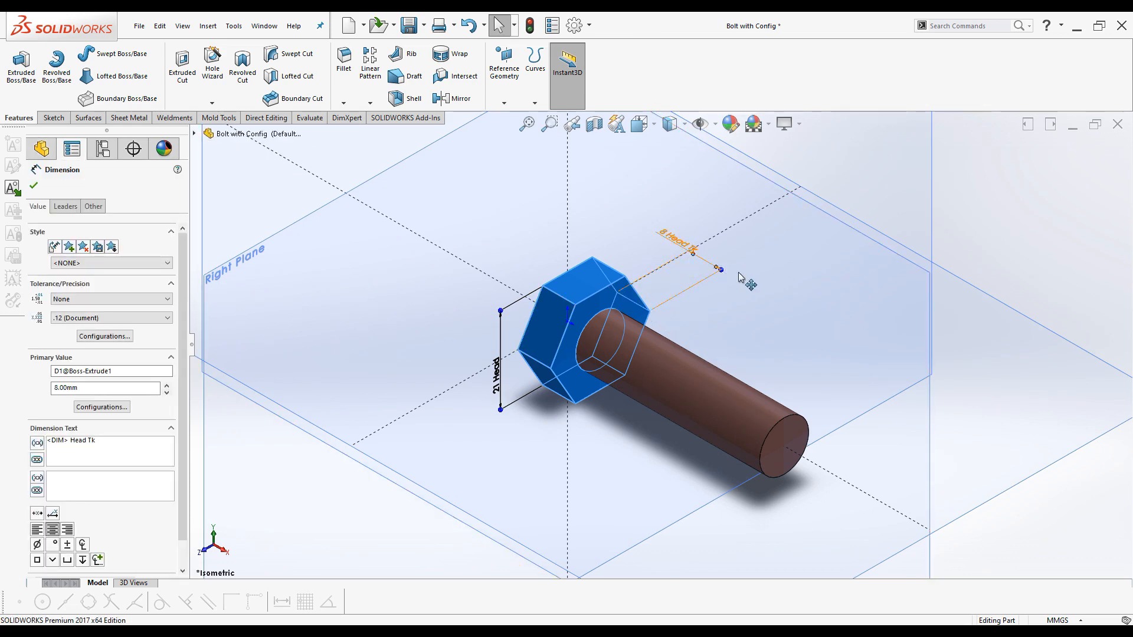
pyautogui.scroll(3, 661, 345)
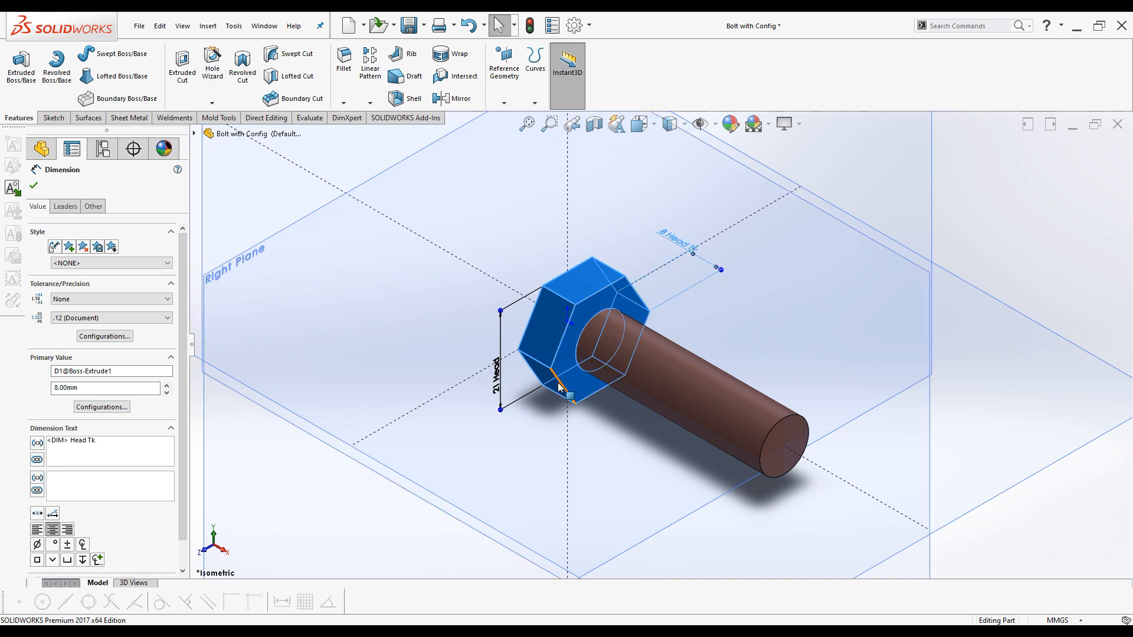
pyautogui.scroll(1, 543, 436)
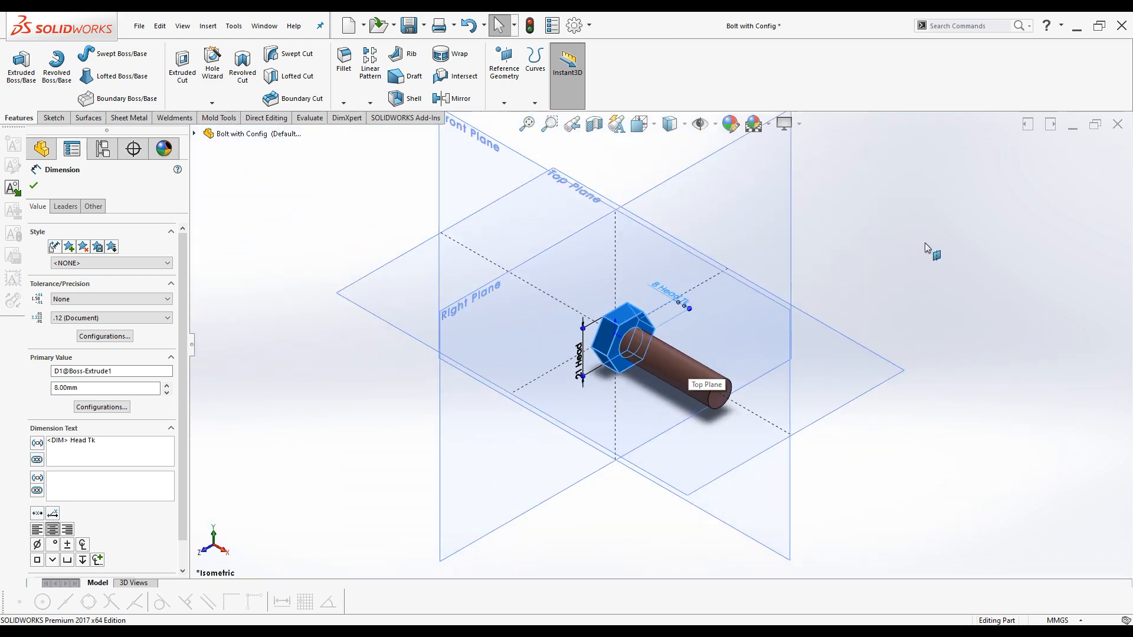
pyautogui.click(911, 252)
# Switch Instant3D off and back on, selecting the head and shank extrusions to compare how their dimensions display.
pyautogui.click(77, 313)
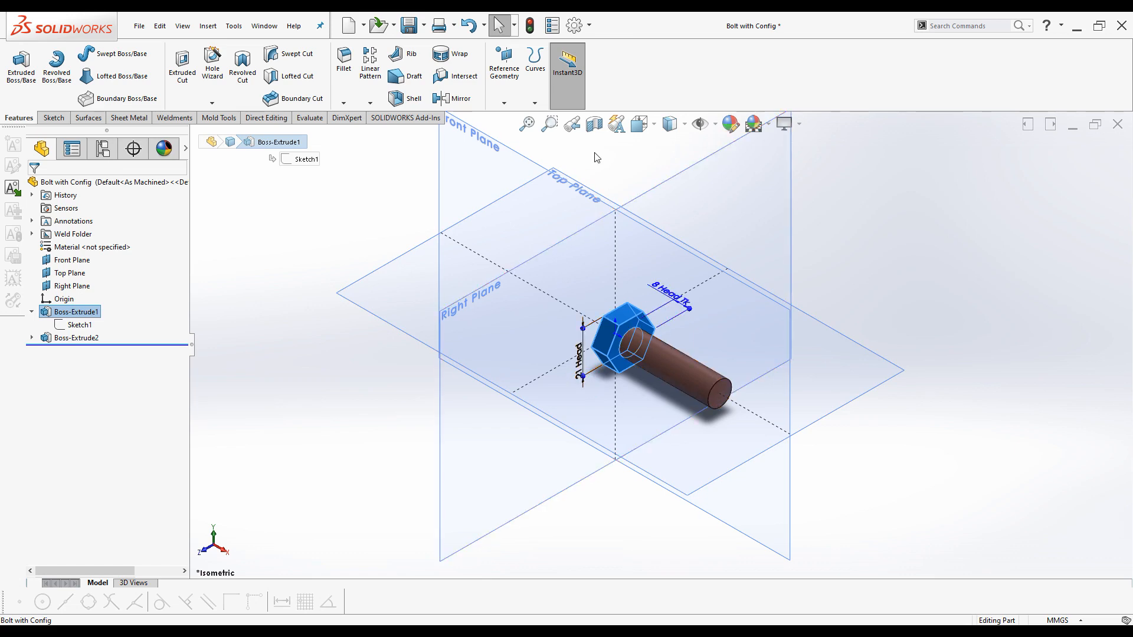
pyautogui.click(570, 72)
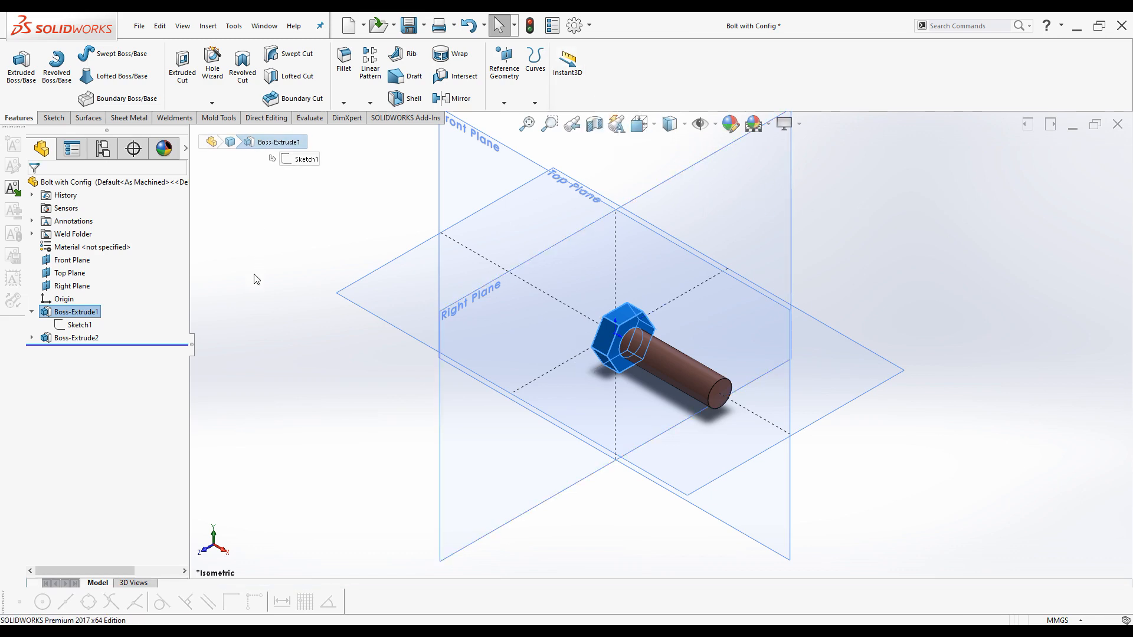
pyautogui.click(84, 339)
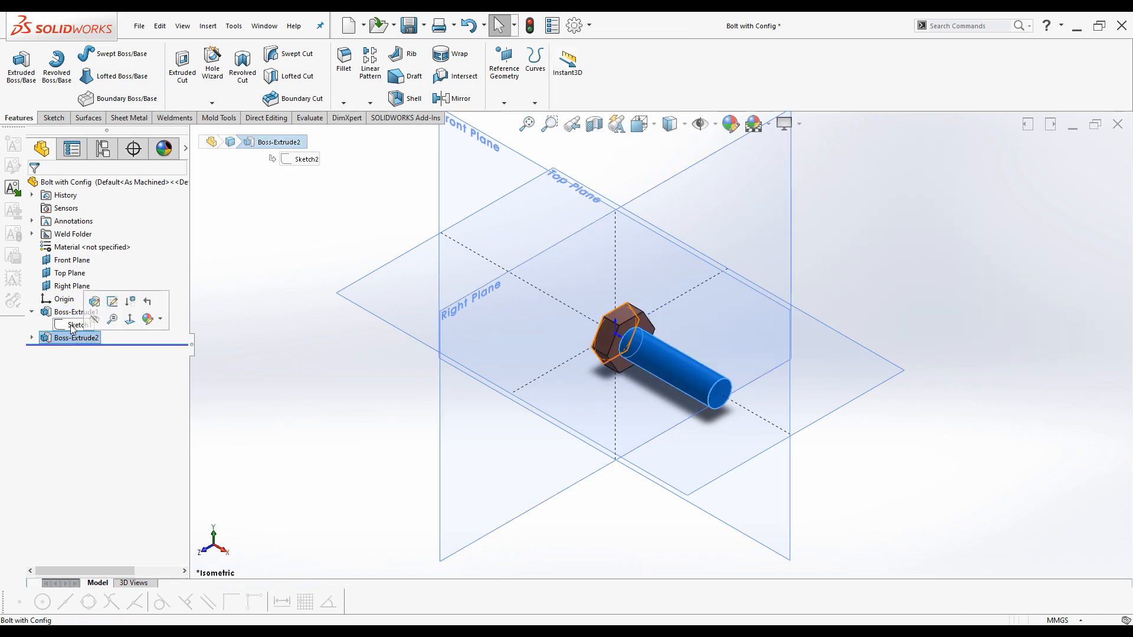
pyautogui.click(75, 312)
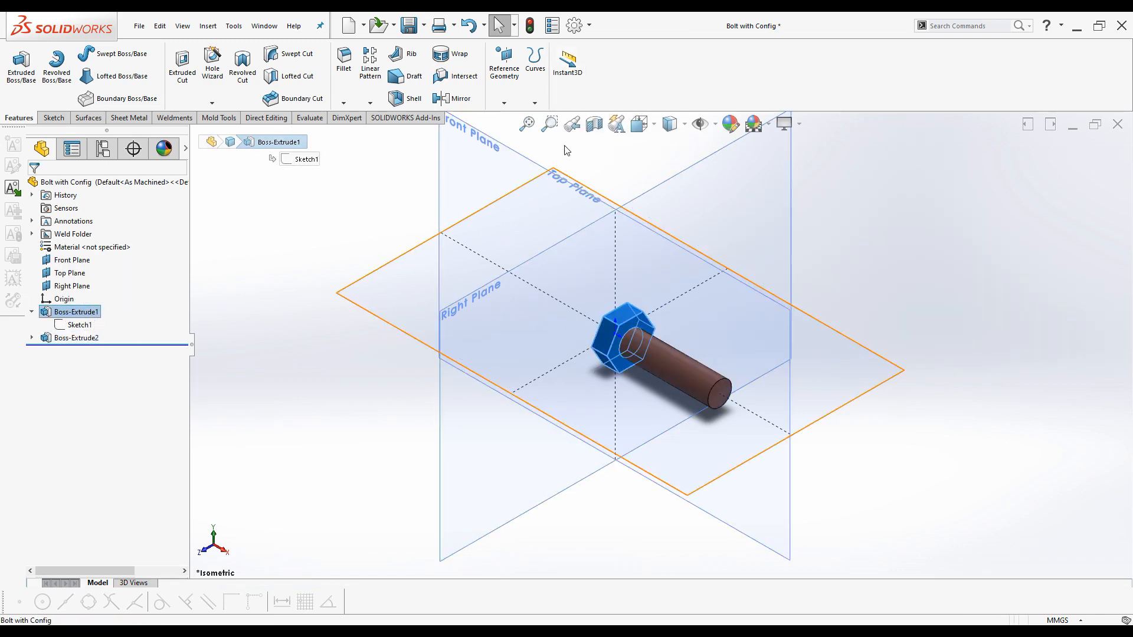
pyautogui.click(568, 72)
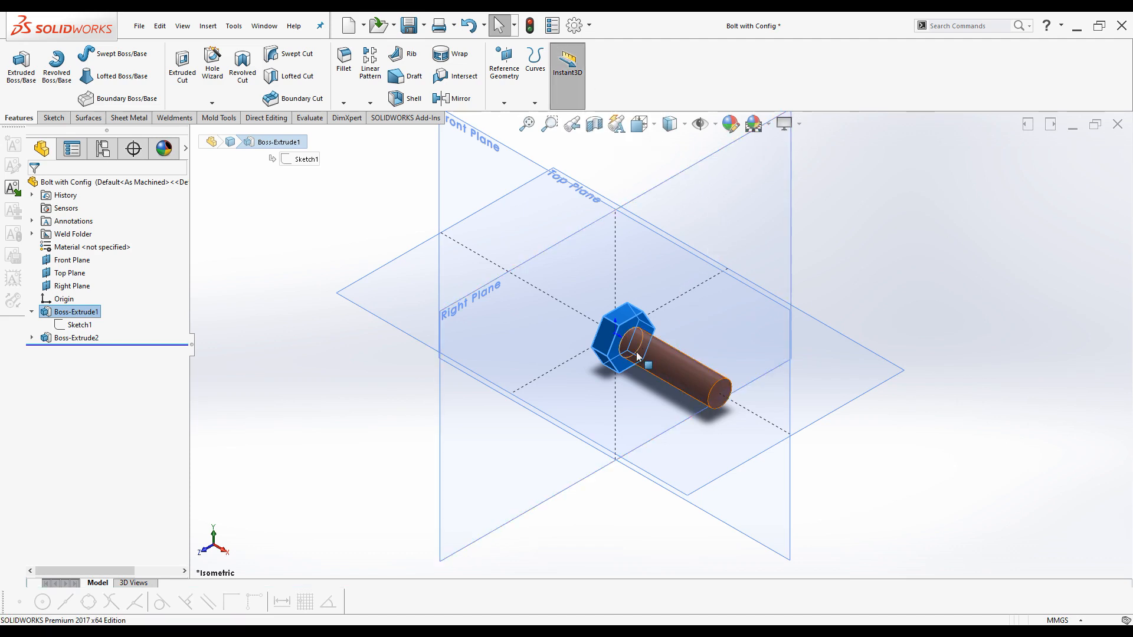
pyautogui.click(295, 406)
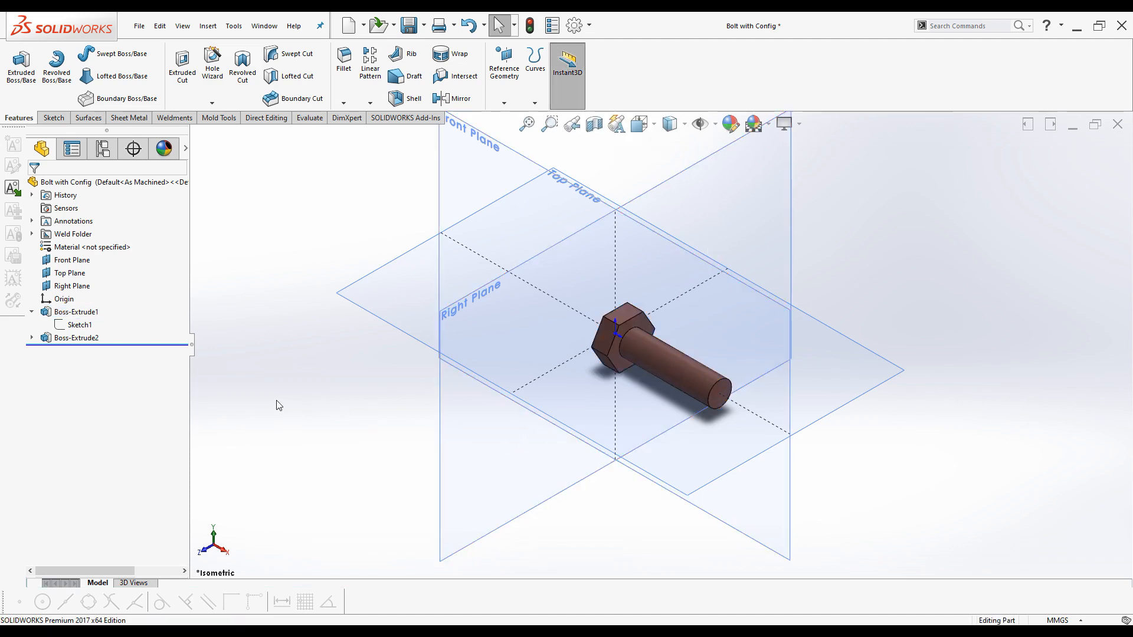
# Collapse the head extrusion in the feature tree and hide all reference planes and the origin in the model view.
pyautogui.scroll(-2, 469, 290)
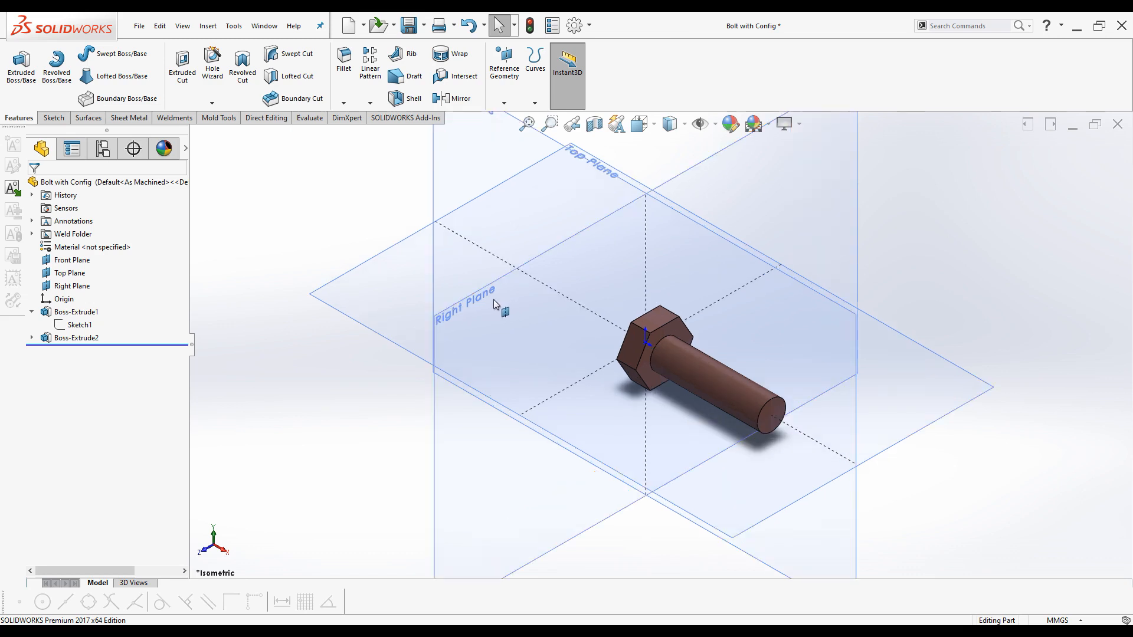
pyautogui.click(32, 311)
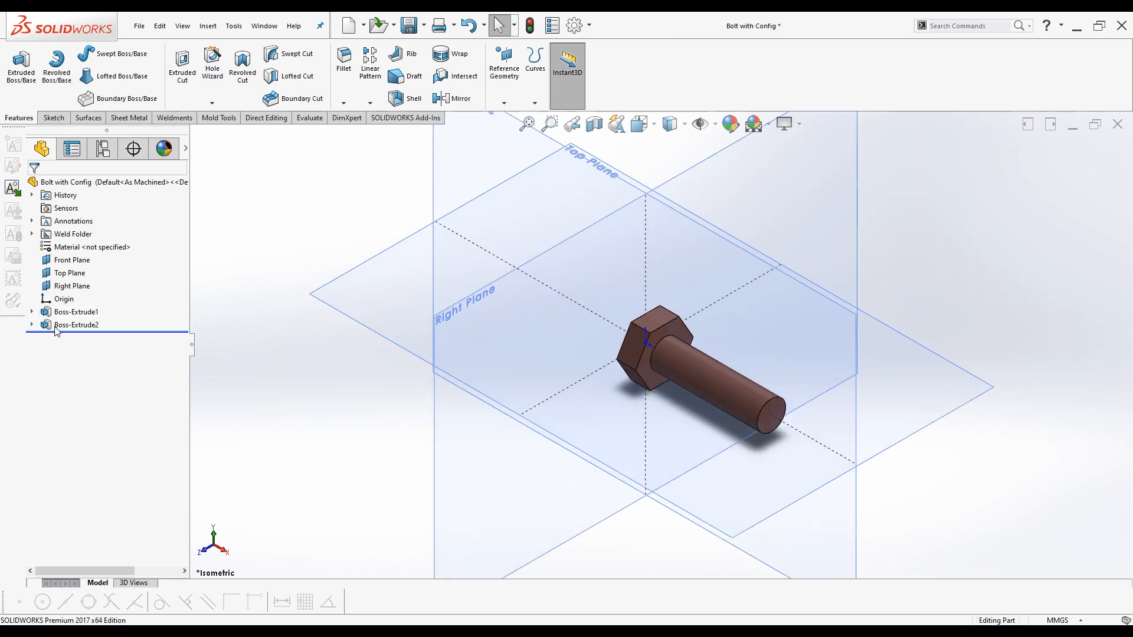
pyautogui.press('f')
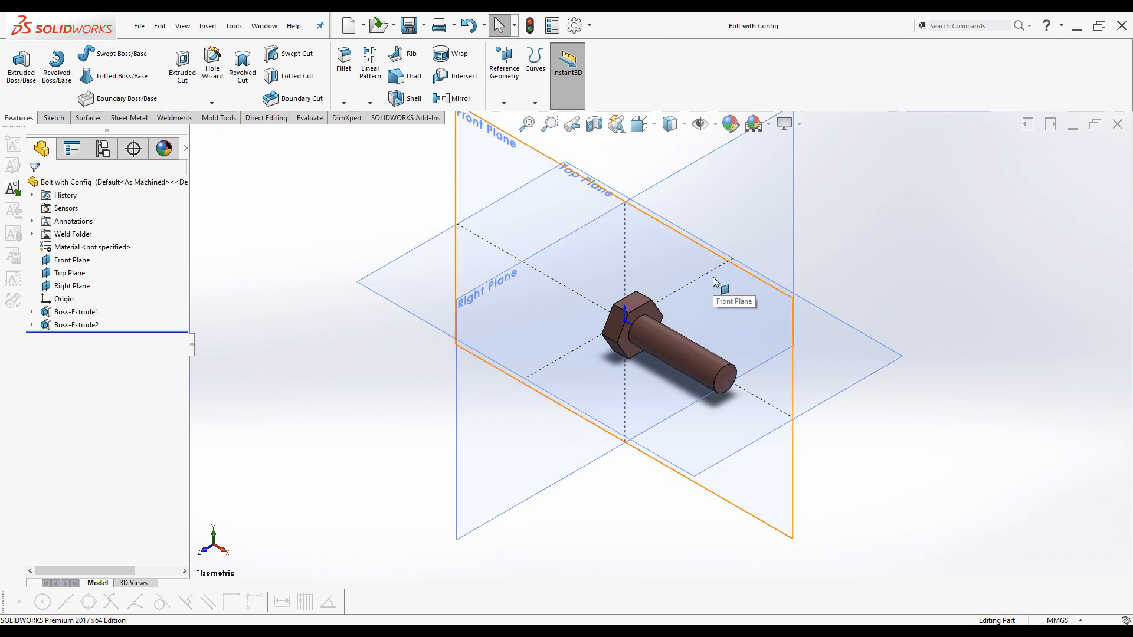
pyautogui.click(700, 124)
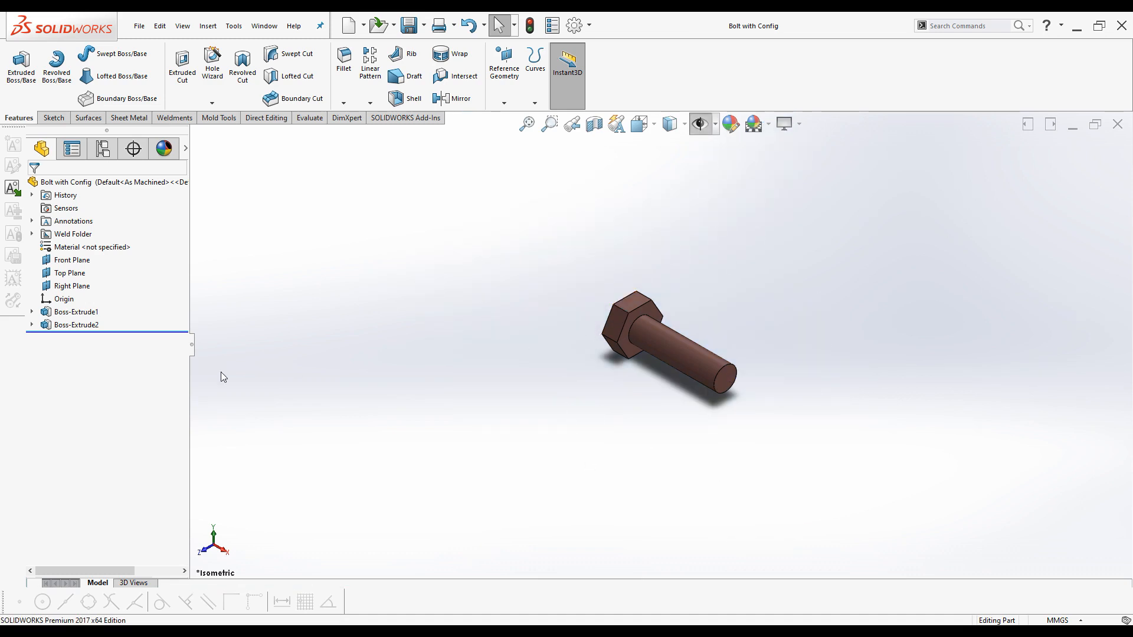
# Display the head extrusion's dimensions and move the 21 mm head width dimension farther away from the head.
pyautogui.click(65, 312)
pyautogui.scroll(-3, 698, 324)
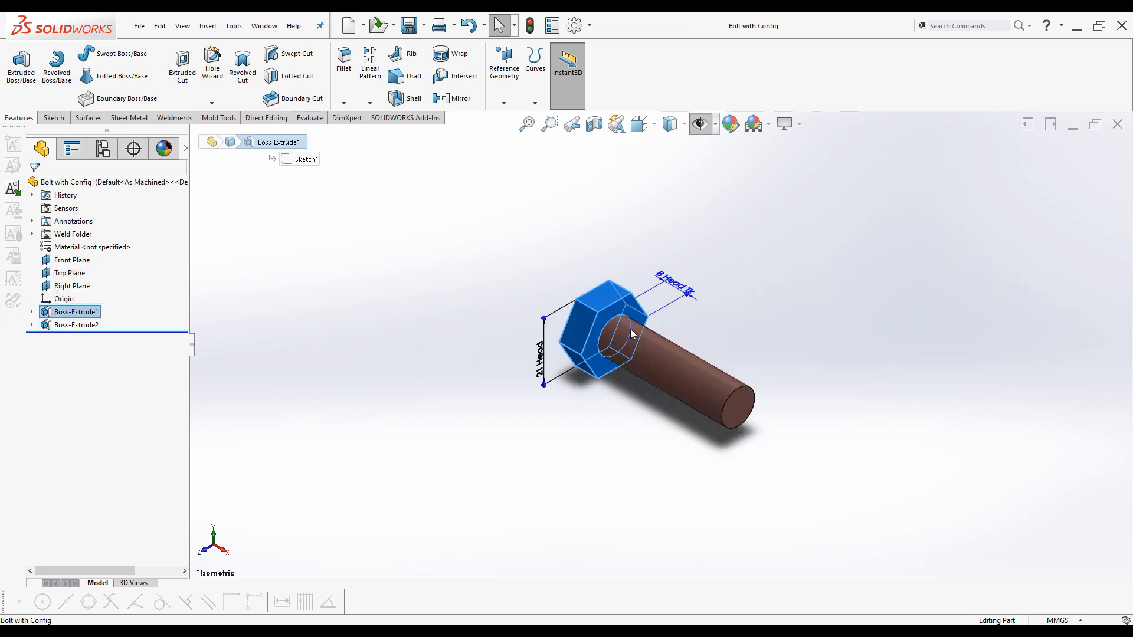
pyautogui.moveTo(541, 336); pyautogui.dragTo(517, 347)
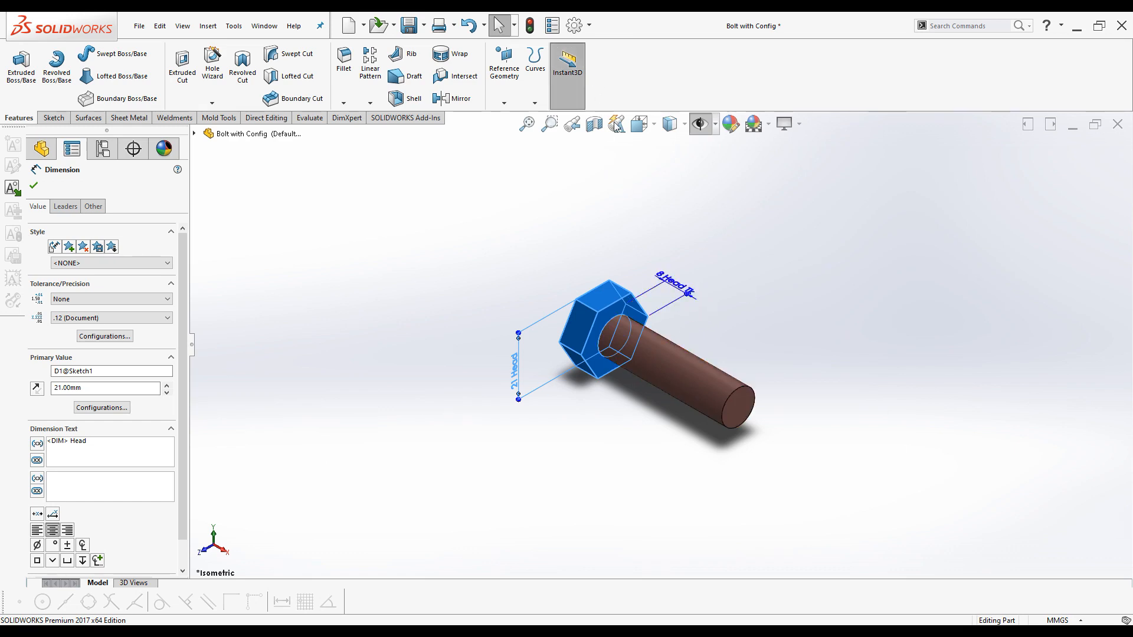
pyautogui.scroll(-1, 673, 311)
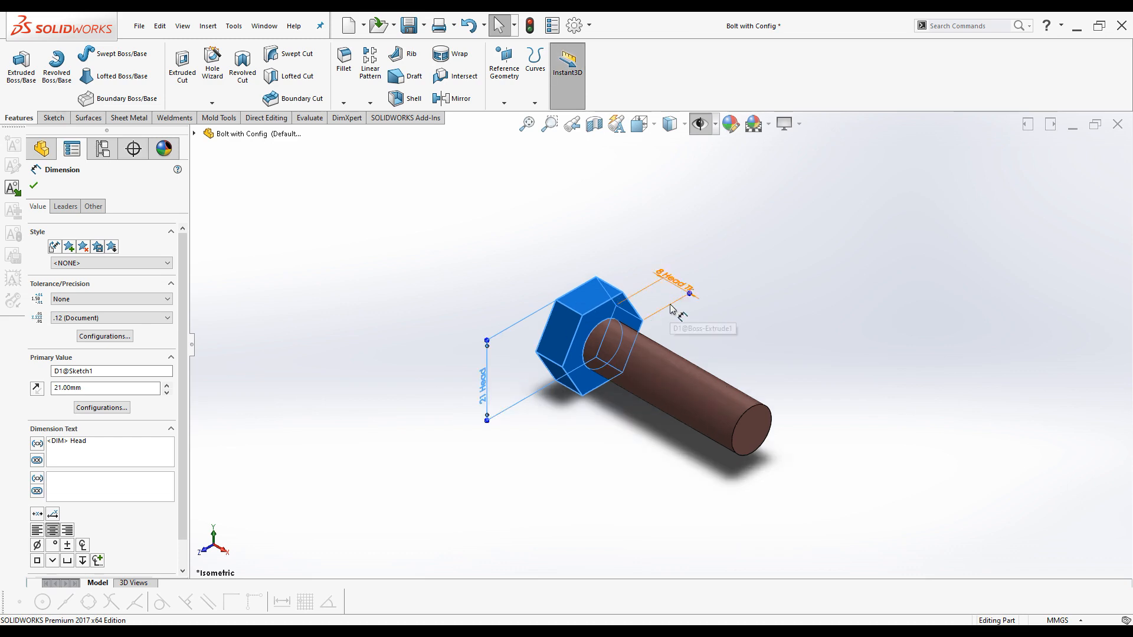
# Configure the 21 mm head width dimension, widen its Sketch1 column and delete the Default<As Welded> configuration.
pyautogui.rightClick(485, 355)
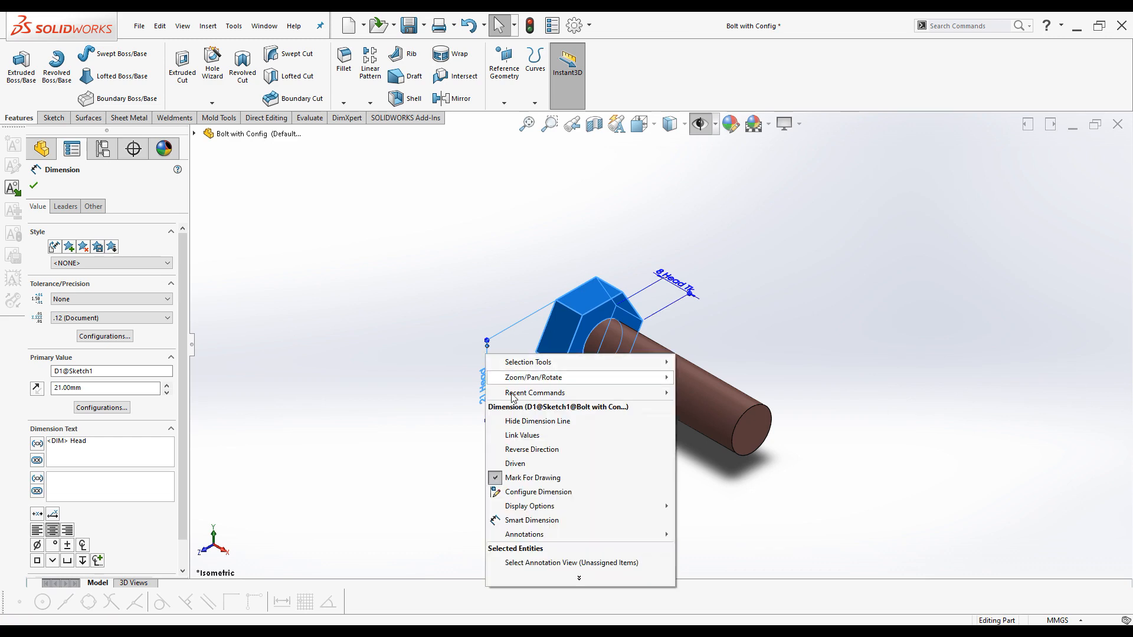
pyautogui.click(534, 493)
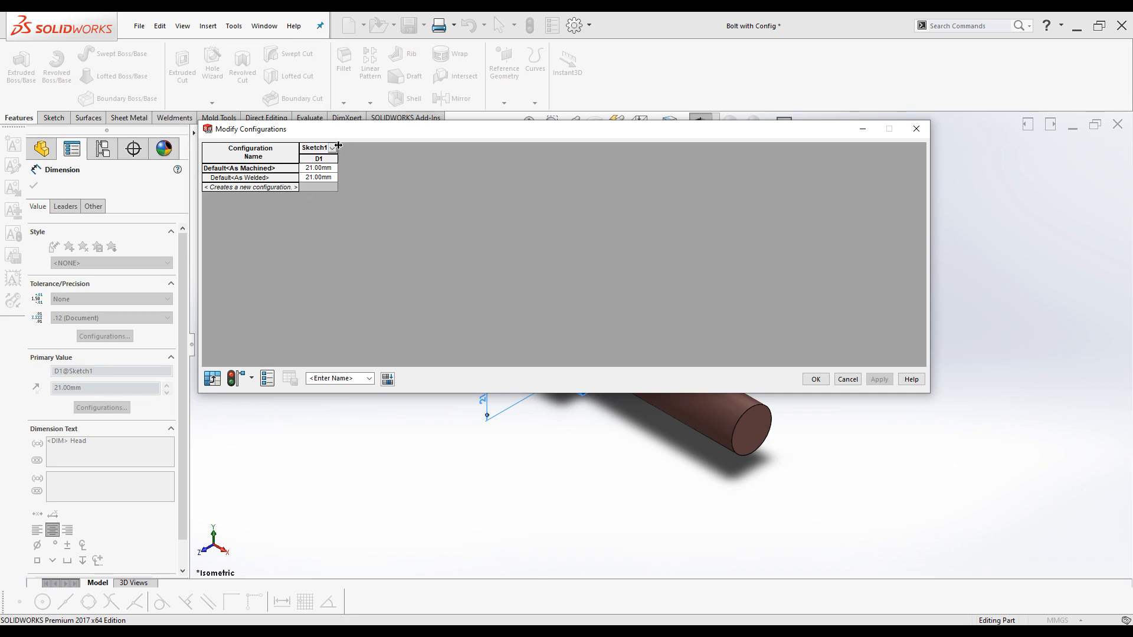
pyautogui.moveTo(337, 146); pyautogui.dragTo(361, 145)
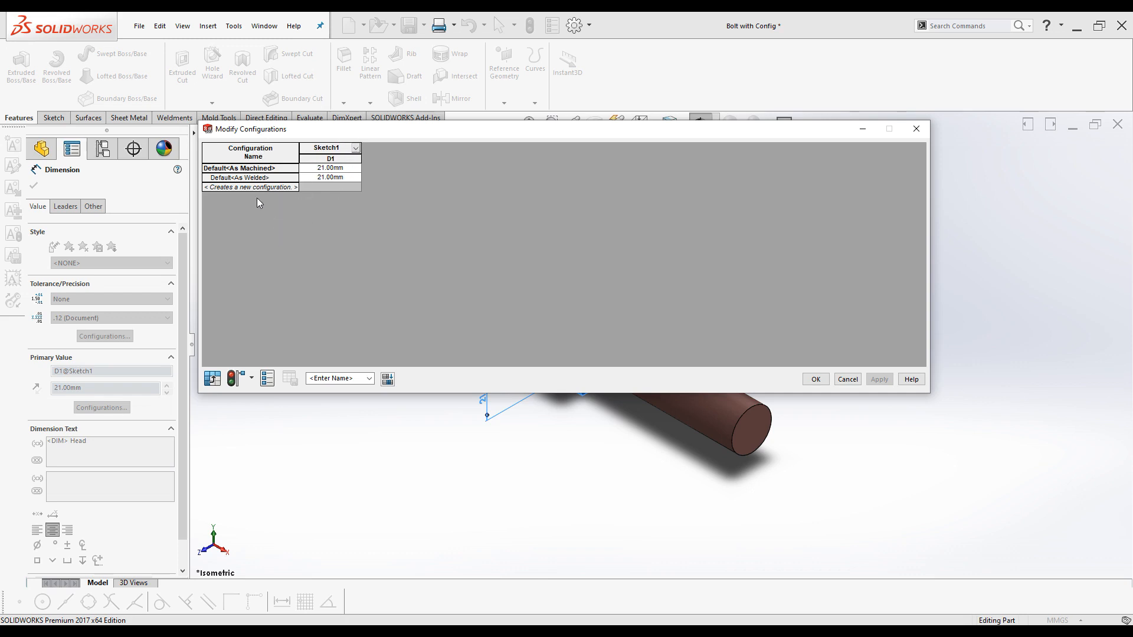
pyautogui.click(220, 177)
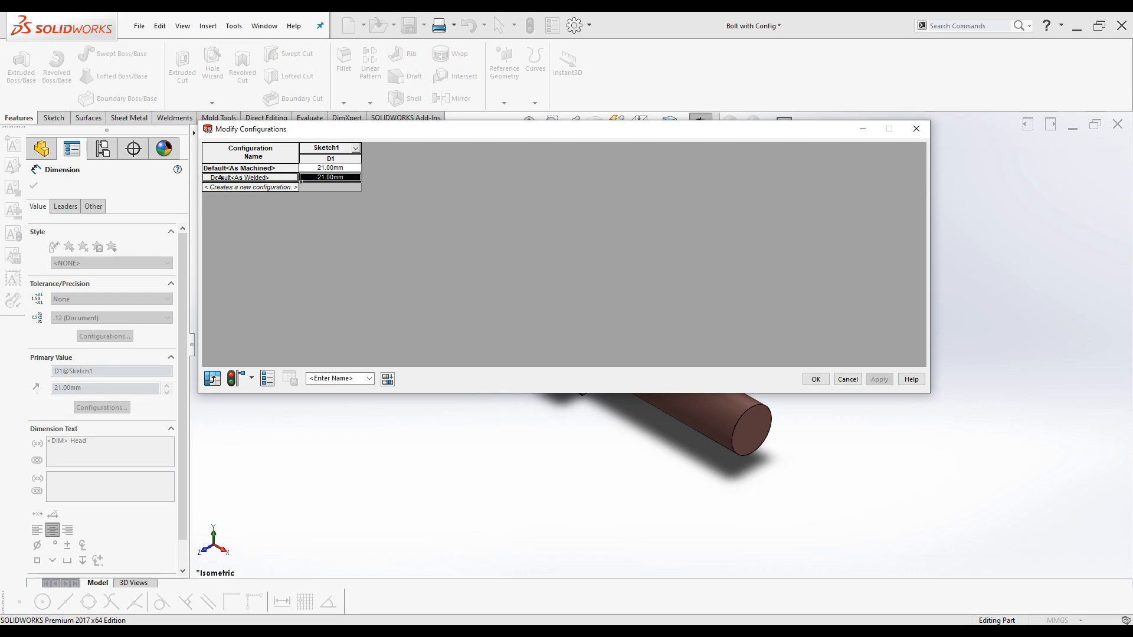
pyautogui.rightClick(225, 177)
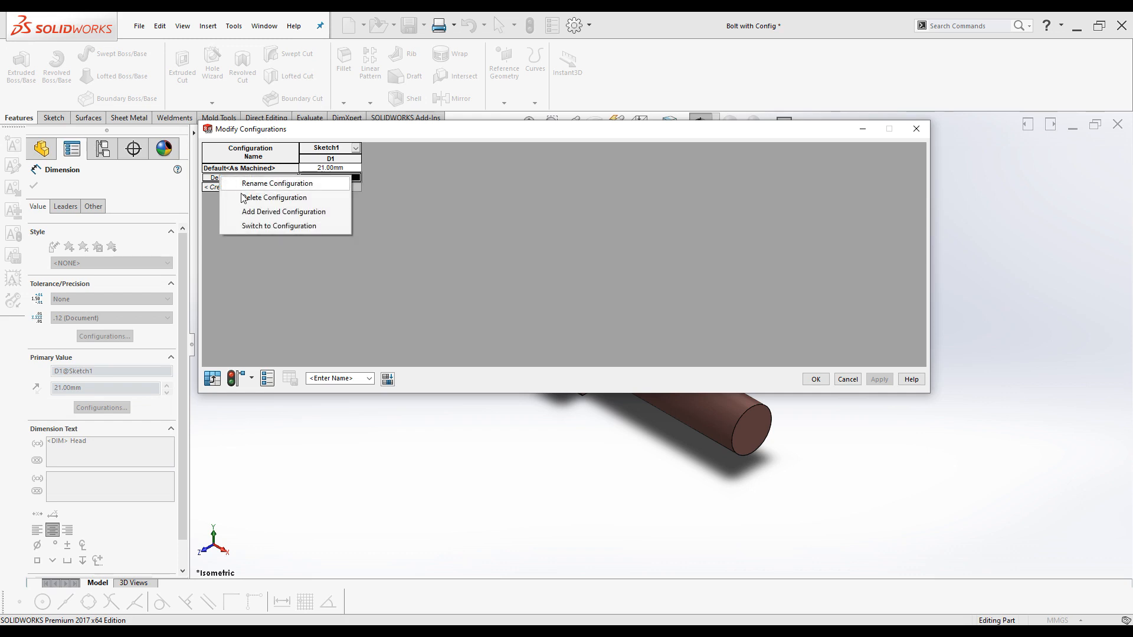
pyautogui.click(245, 198)
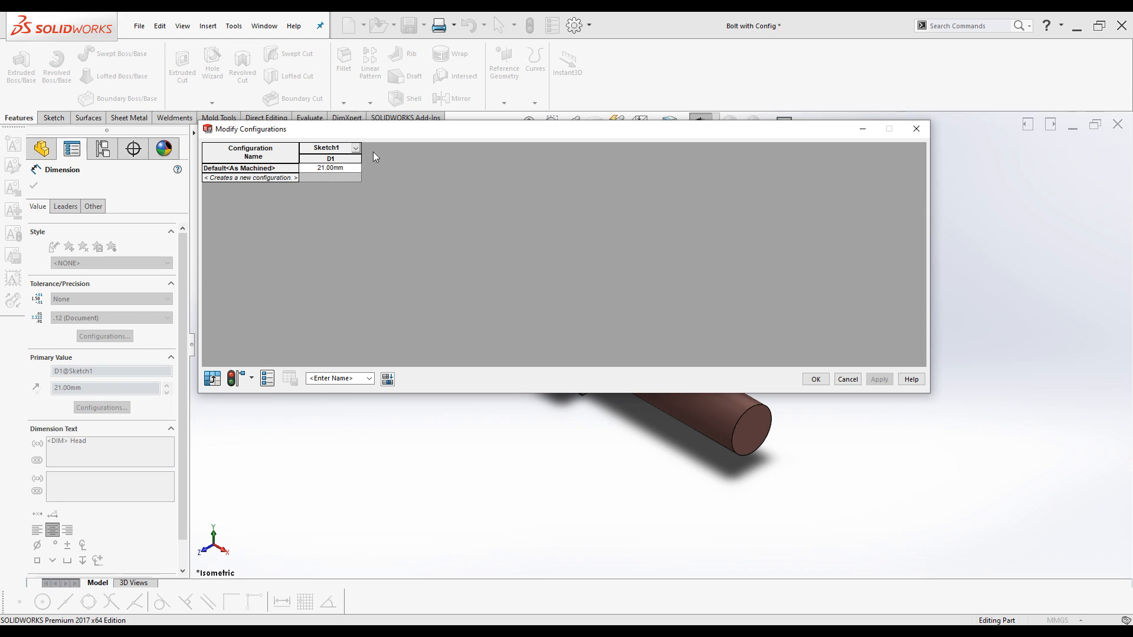
# Add a configuration named M16 with the head width dimension set to 27 mm.
pyautogui.click(242, 178)
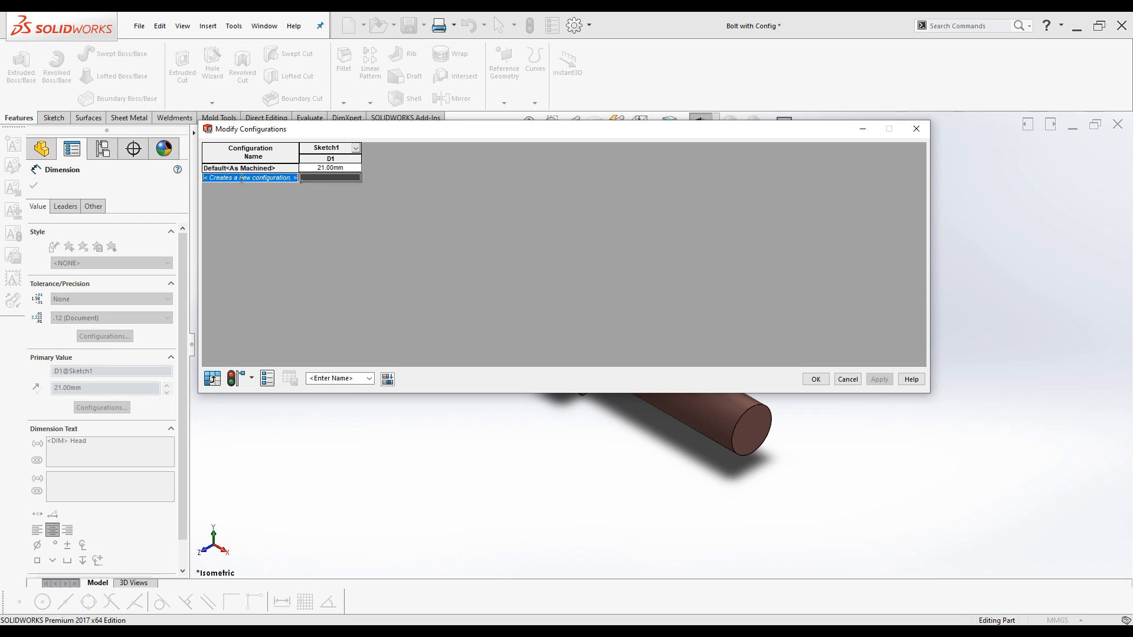
pyautogui.write('M')
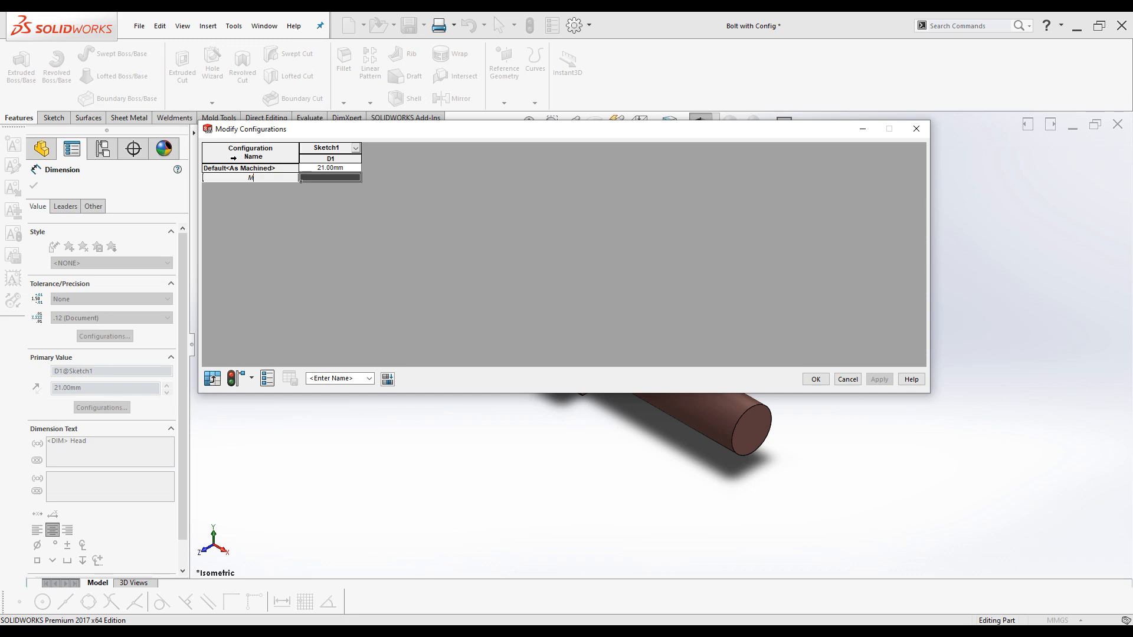
pyautogui.write('16')
pyautogui.click(336, 178)
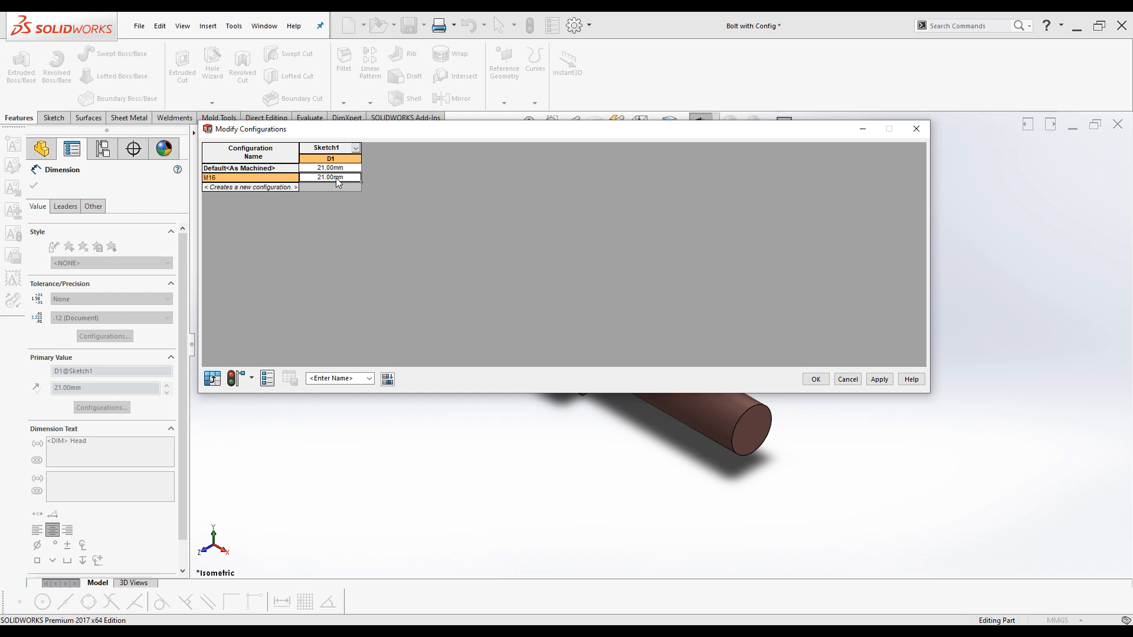
pyautogui.write('27')
# Add a configuration named M20 with the head width dimension set to 32 mm.
pyautogui.click(242, 187)
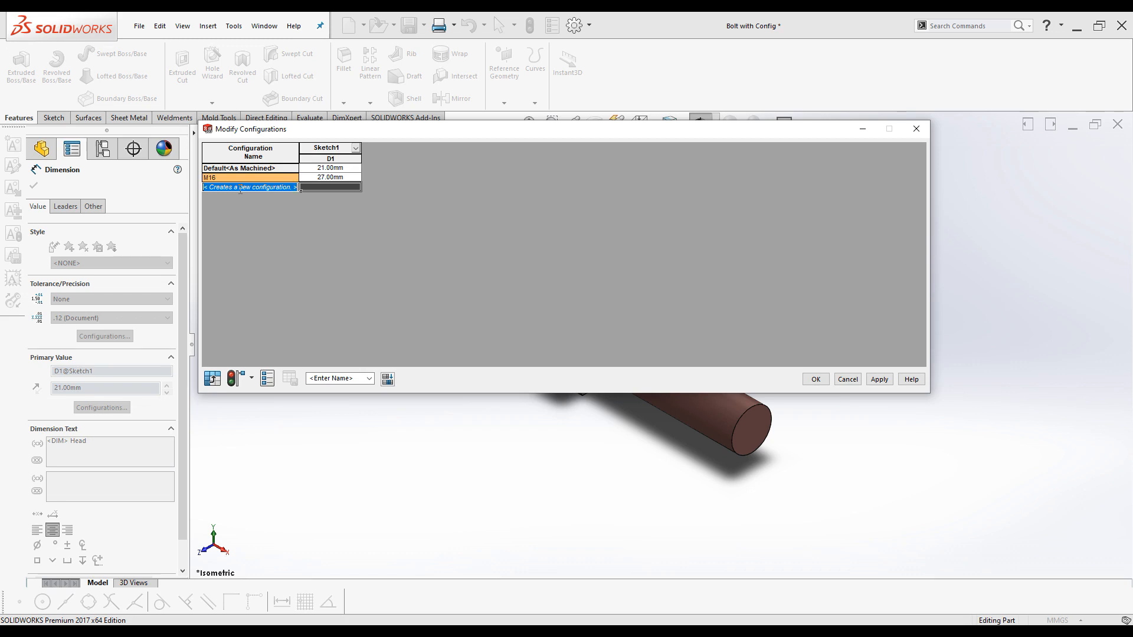
pyautogui.click(240, 188)
pyautogui.write('M20')
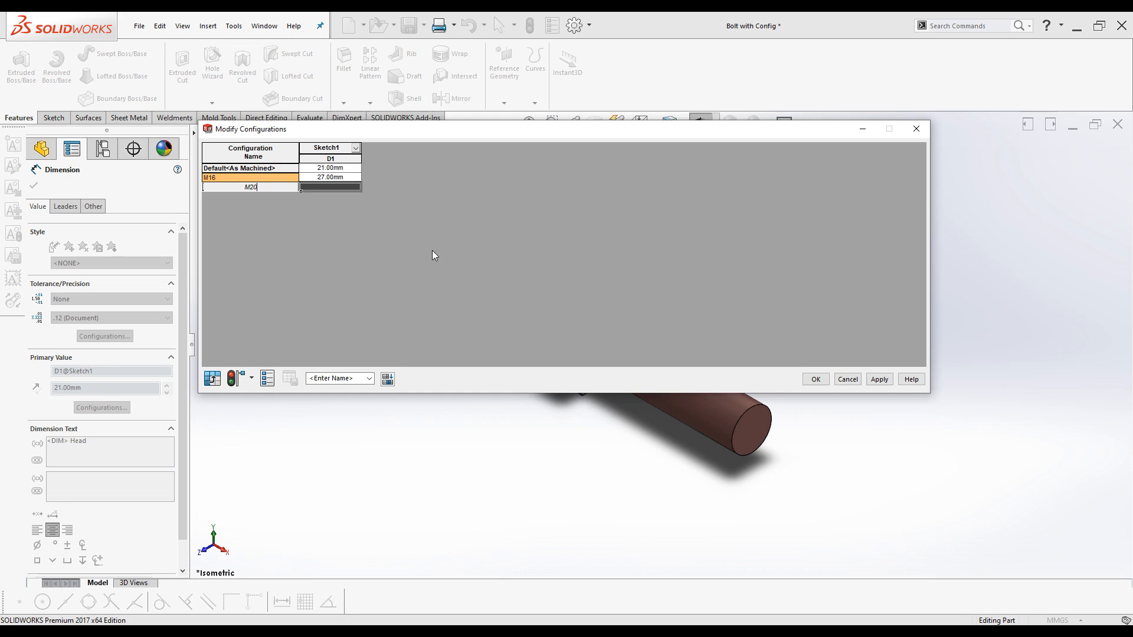
pyautogui.click(328, 187)
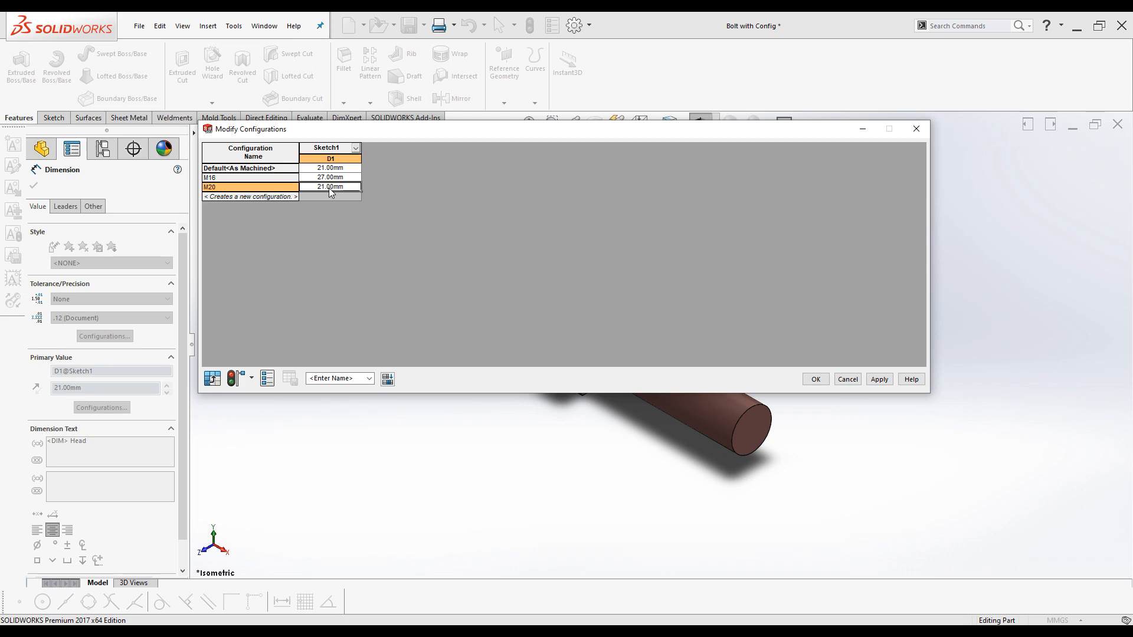
pyautogui.write('32')
# Add configurations named M24 and M30 with the head width set to 41 mm and 50 mm respectively.
pyautogui.click(238, 197)
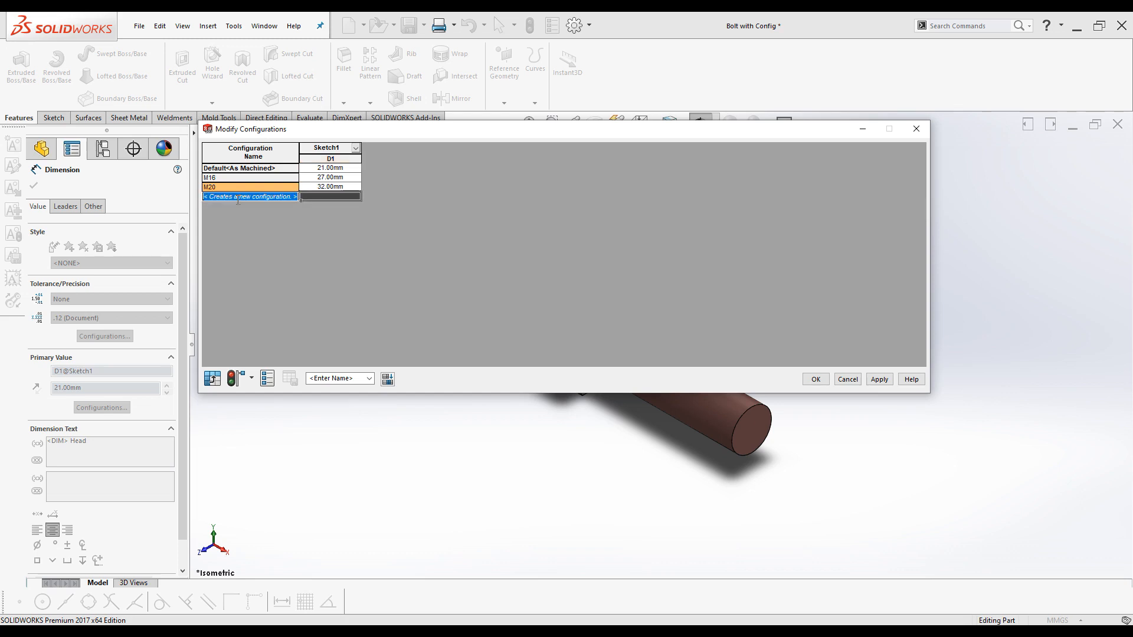
pyautogui.write('M24')
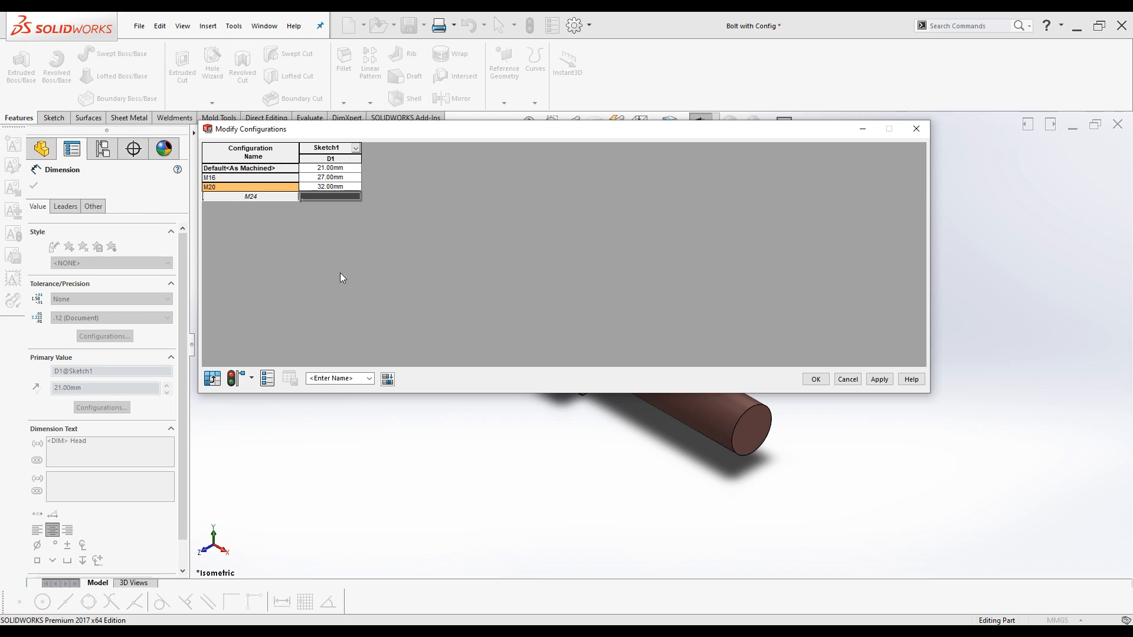
pyautogui.click(328, 196)
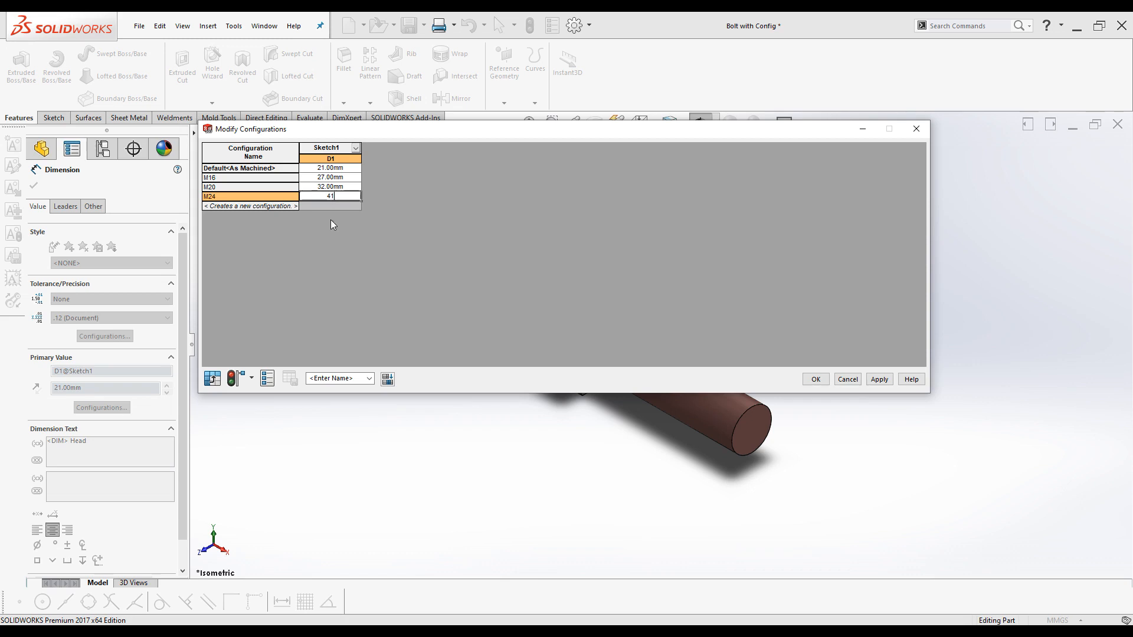
pyautogui.click(228, 207)
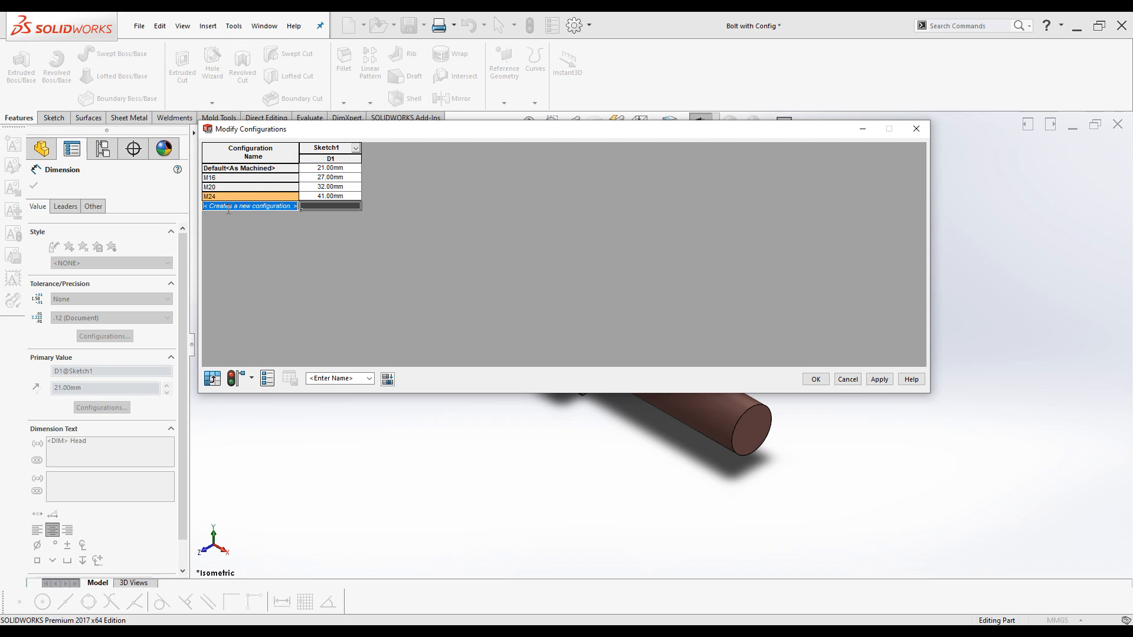
pyautogui.write('M30')
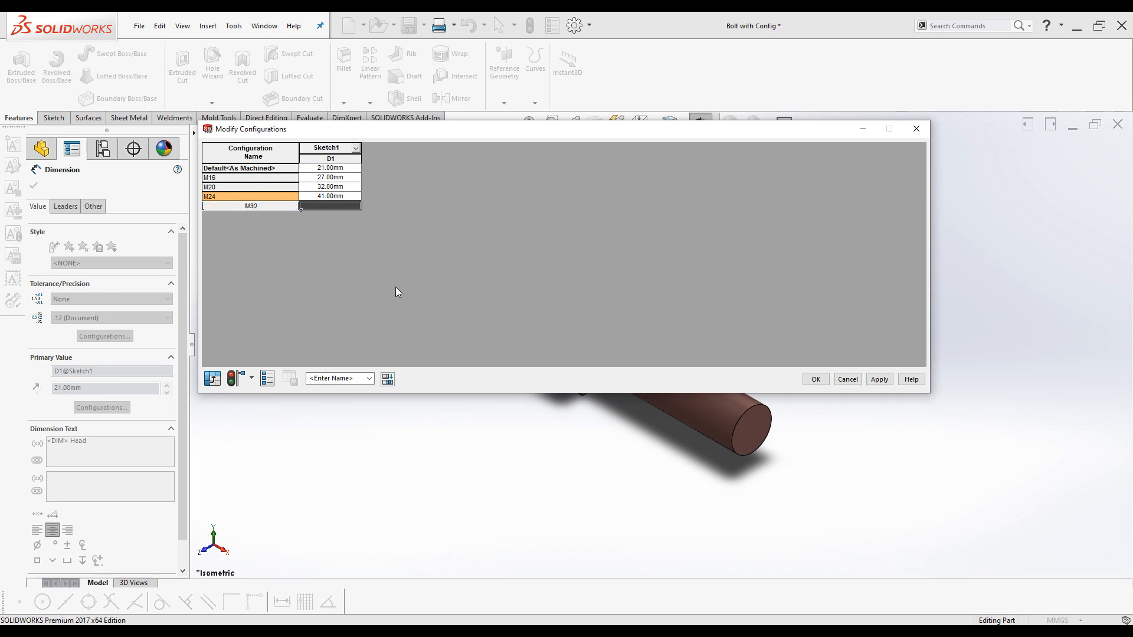
pyautogui.click(324, 205)
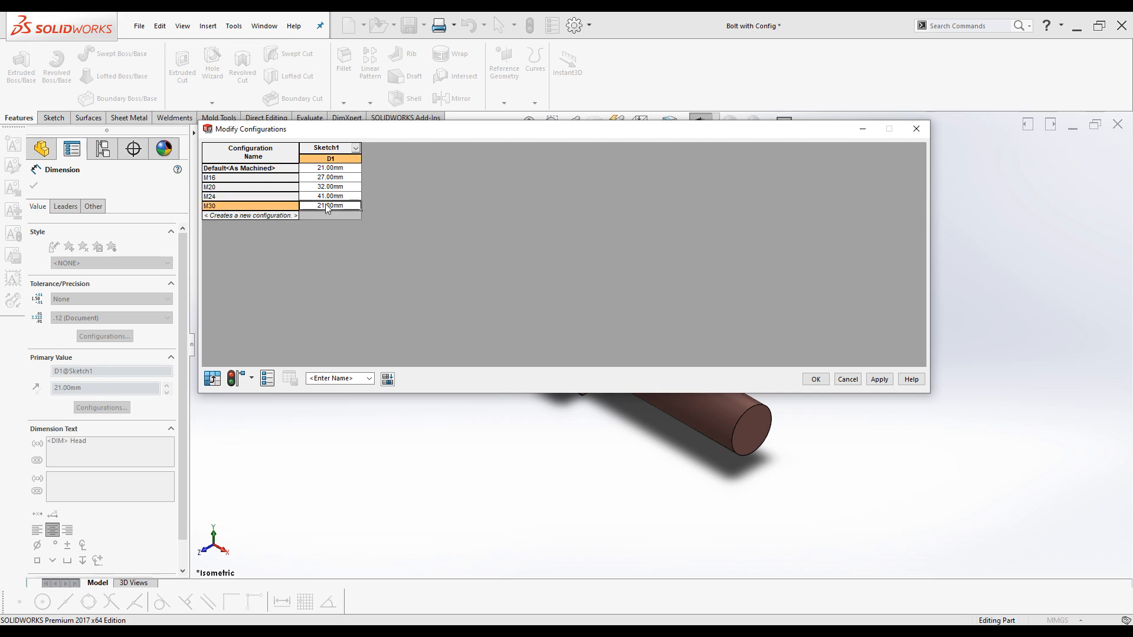
pyautogui.write('50')
pyautogui.click(345, 198)
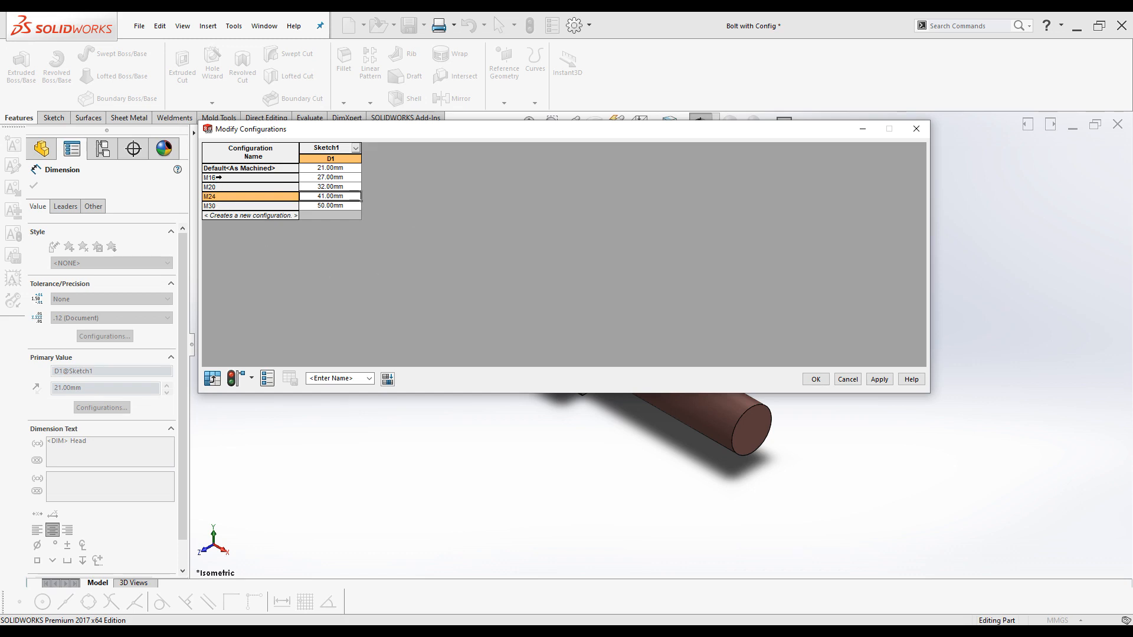
# Rename the Default<As Machined> configuration to M12, apply the head width configurations and close the dimension's properties.
pyautogui.click(233, 168)
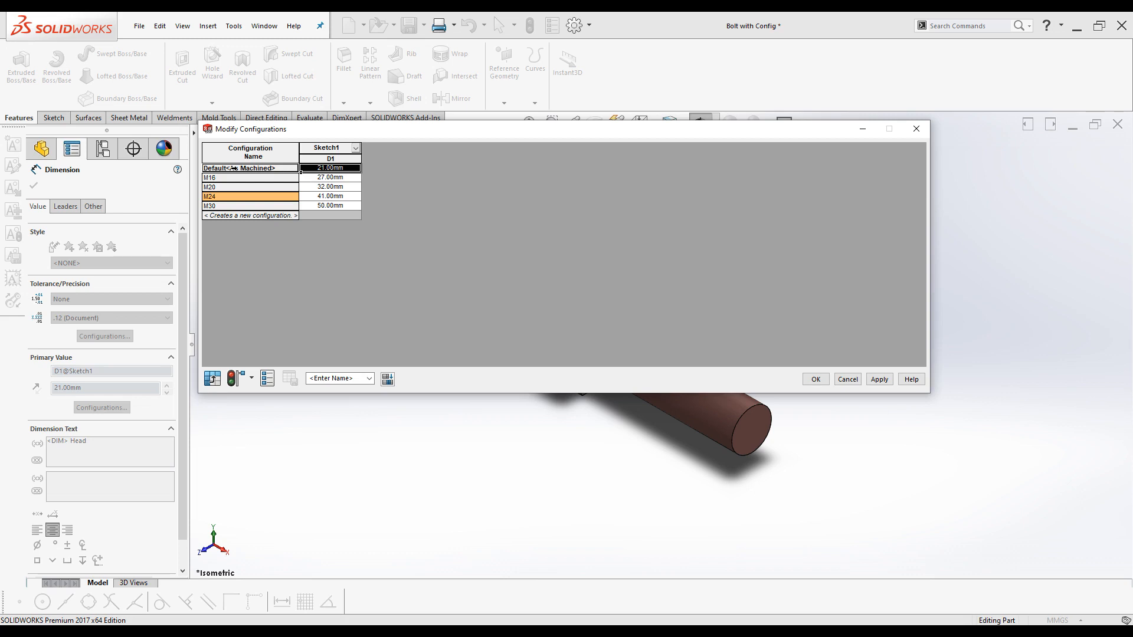
pyautogui.rightClick(233, 168)
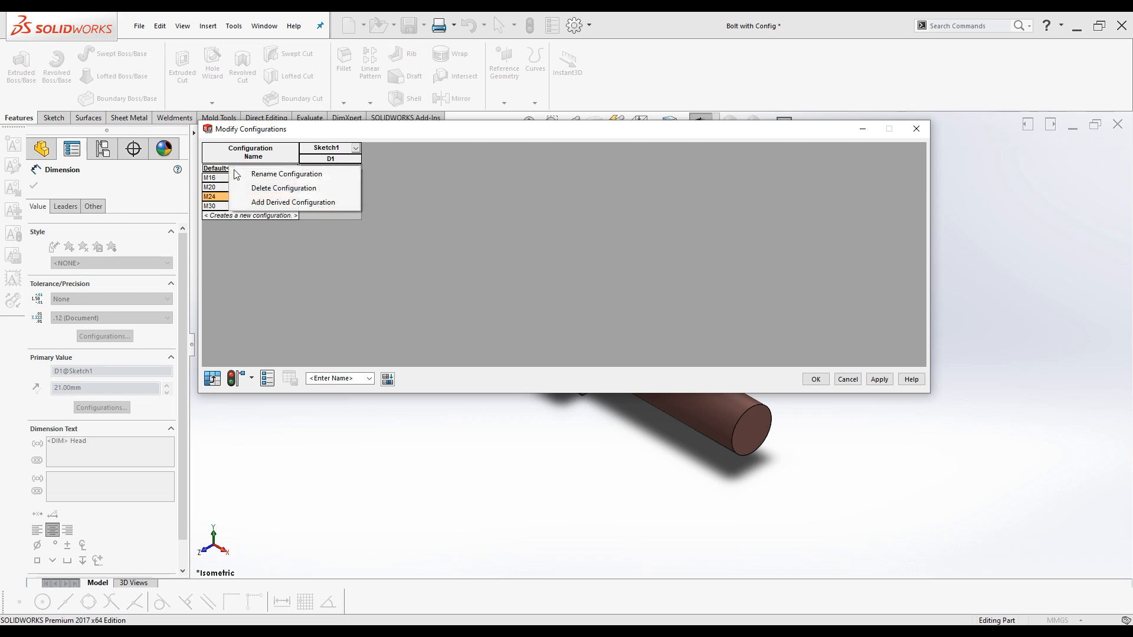
pyautogui.click(260, 174)
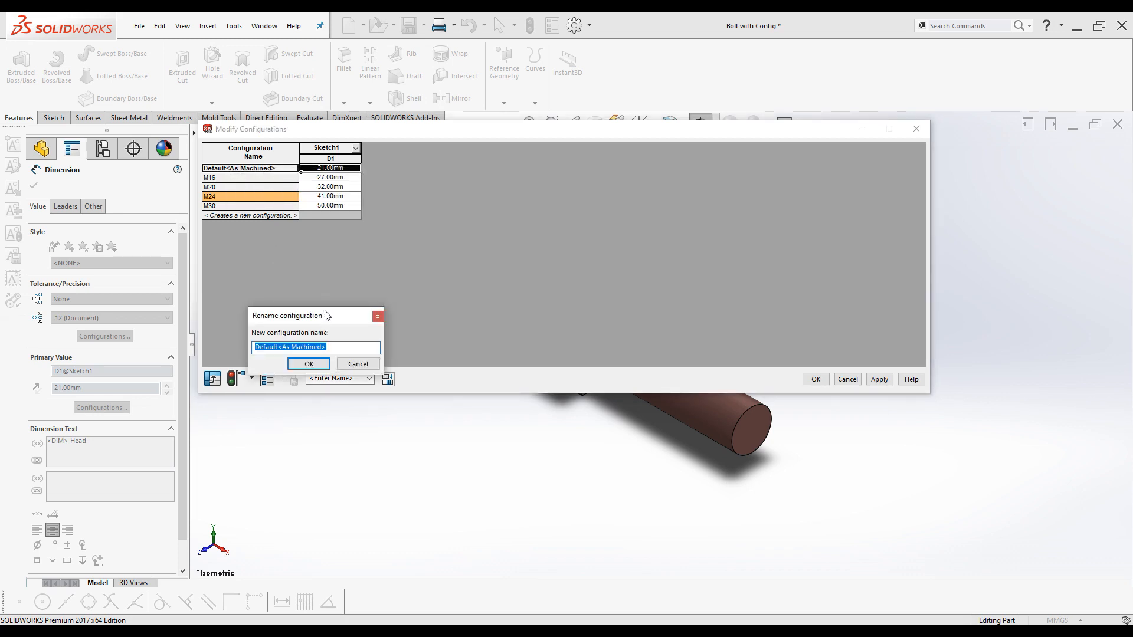
pyautogui.write('M12')
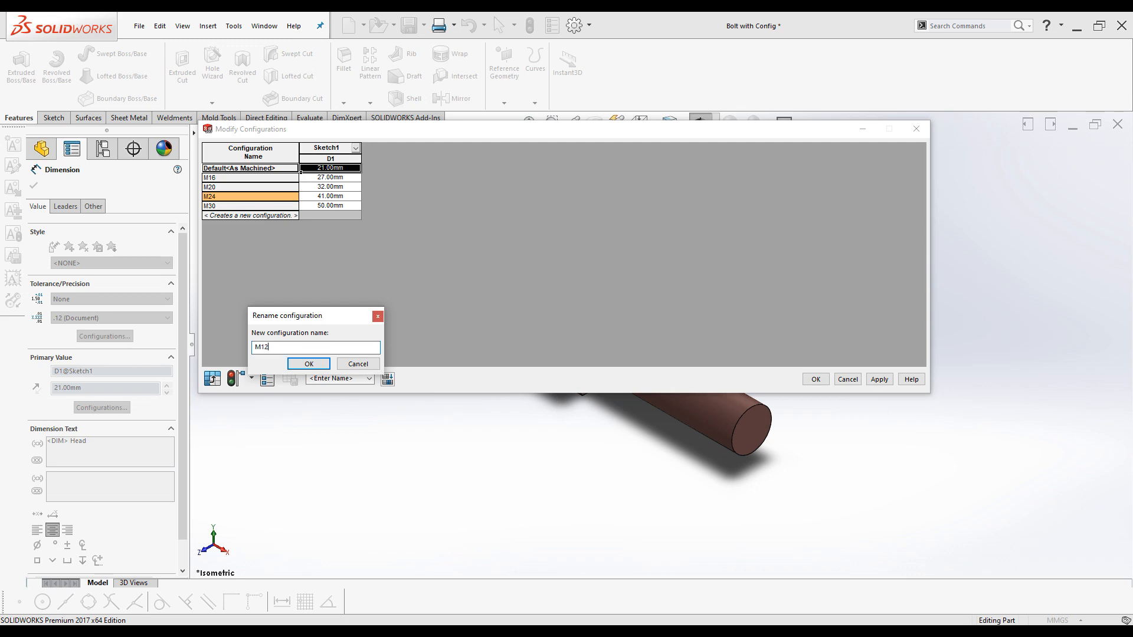
pyautogui.press('Return')
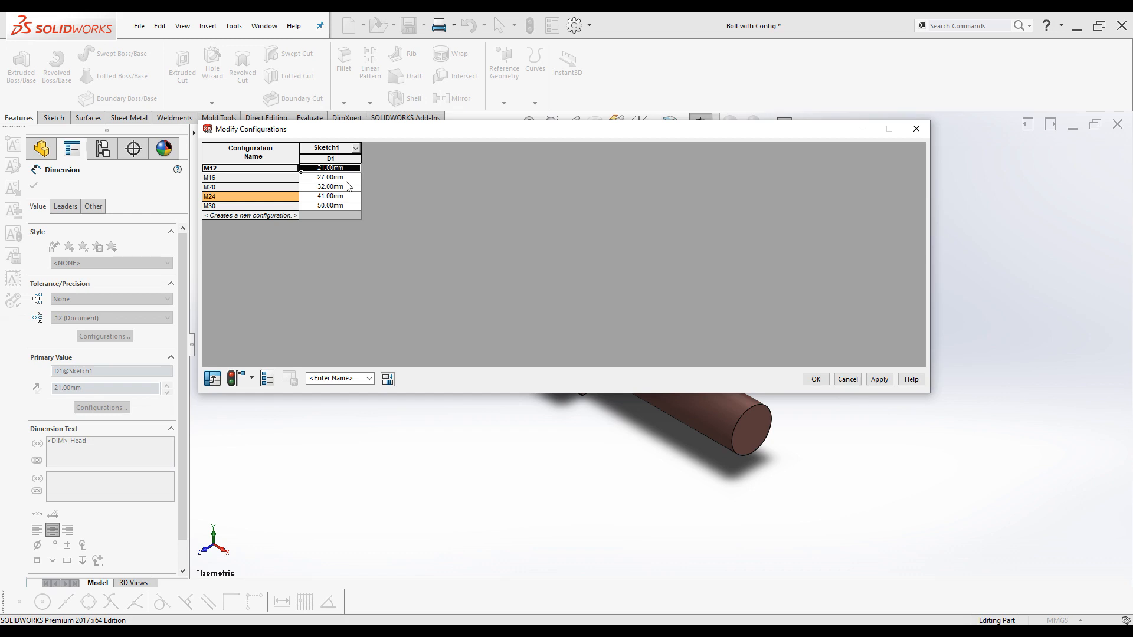
pyautogui.click(878, 381)
pyautogui.click(813, 380)
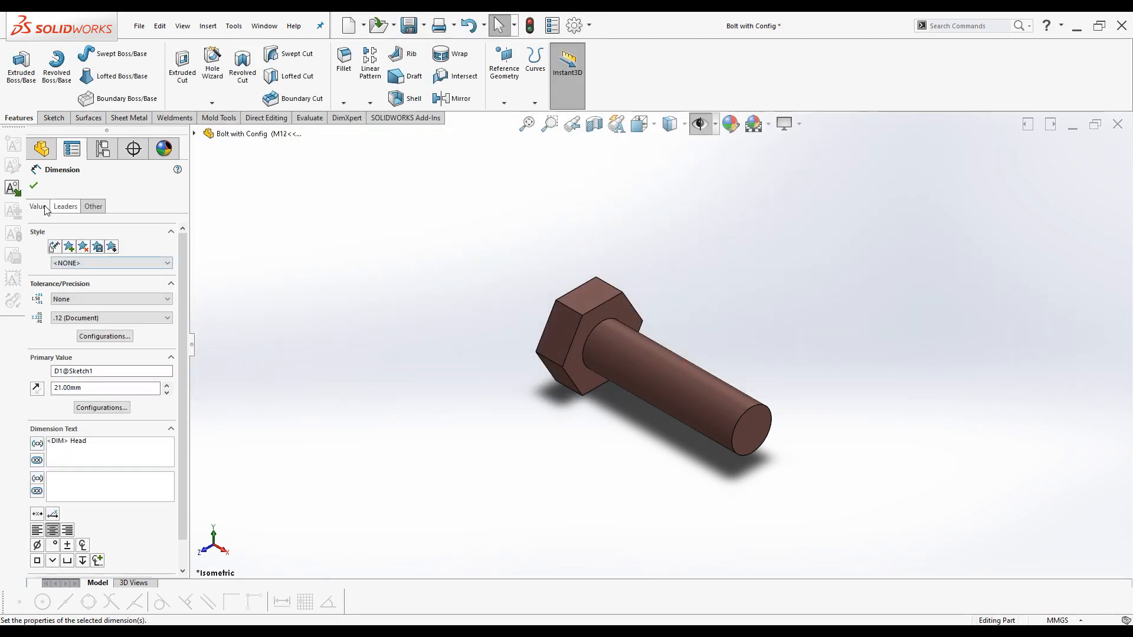
pyautogui.click(33, 187)
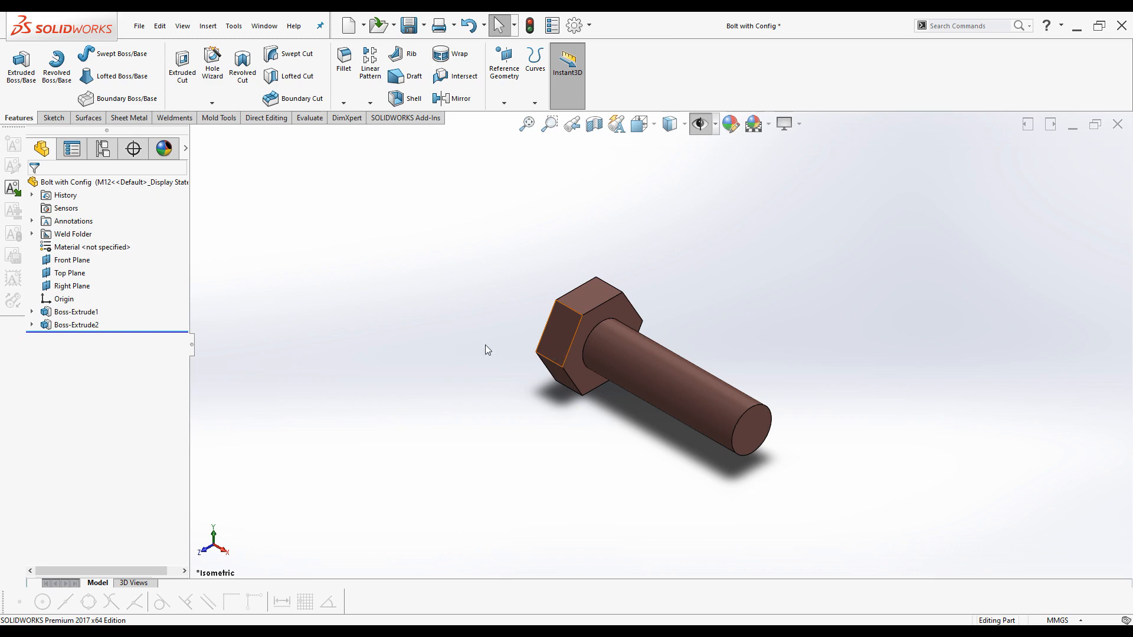
# Configure the head thickness dimension of the head extrusion, setting it to 11 mm for M16 and 14 mm for M20.
pyautogui.click(46, 316)
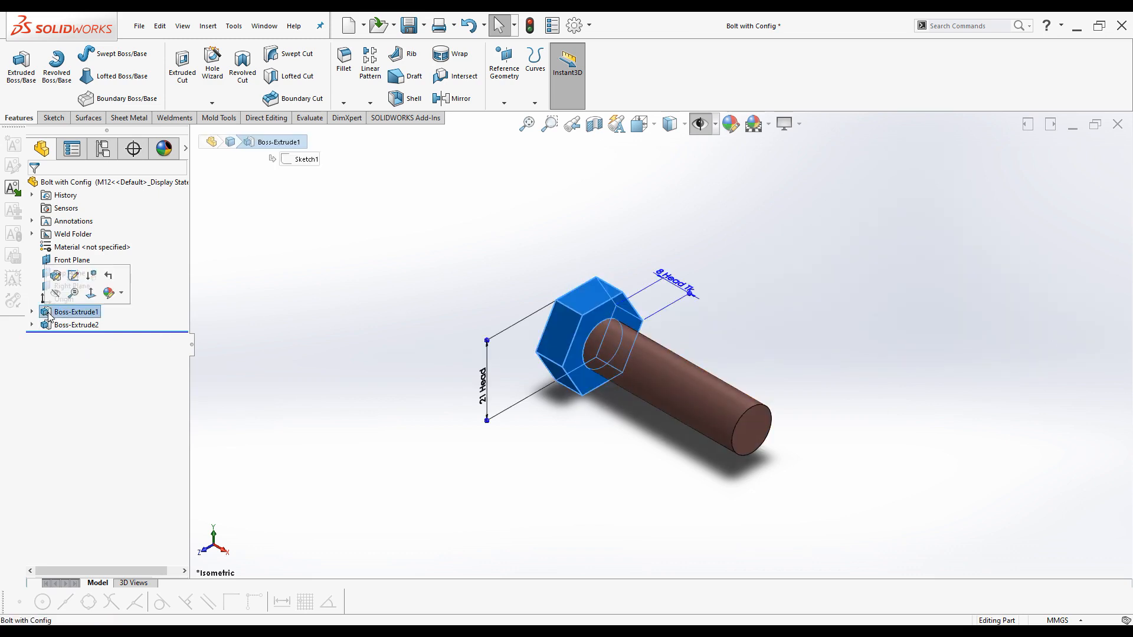
pyautogui.rightClick(685, 293)
pyautogui.click(681, 289)
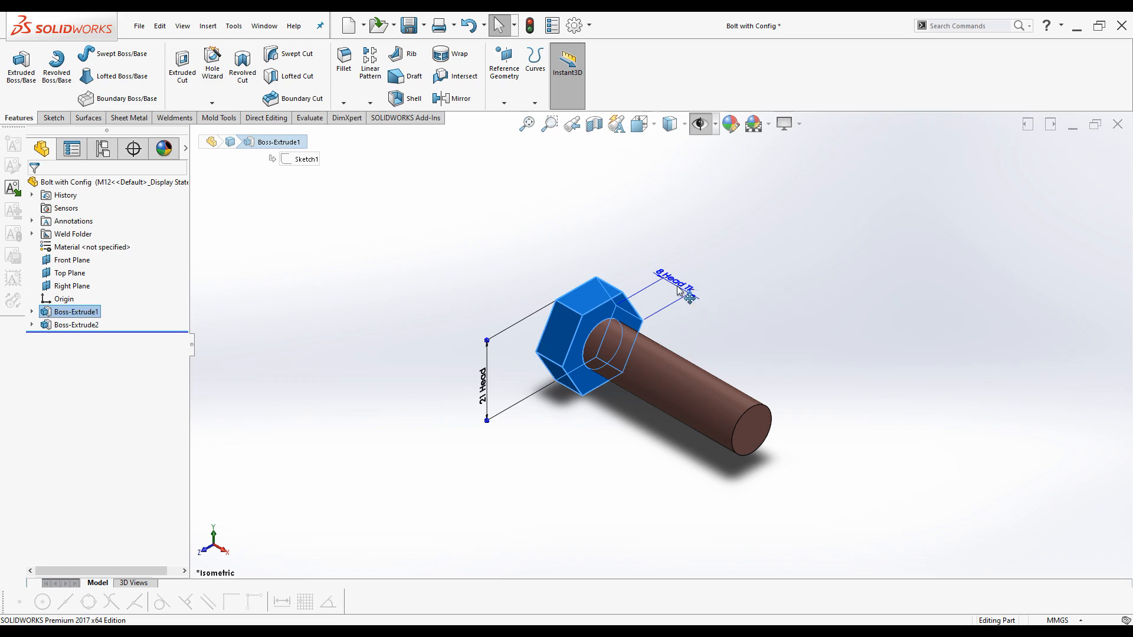
pyautogui.rightClick(679, 287)
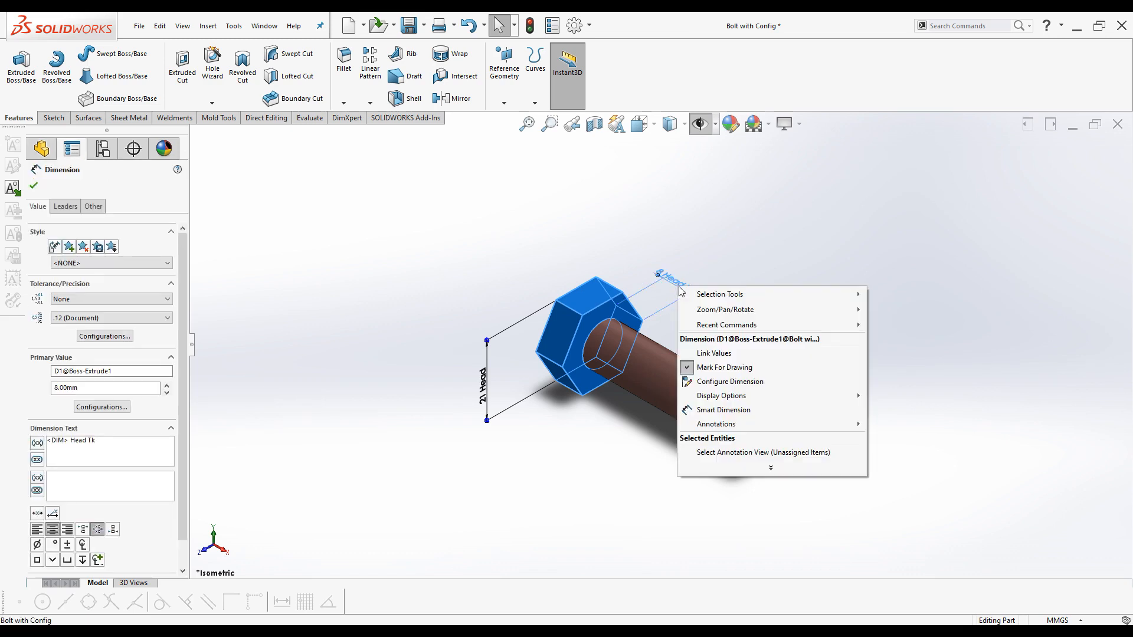
pyautogui.click(710, 383)
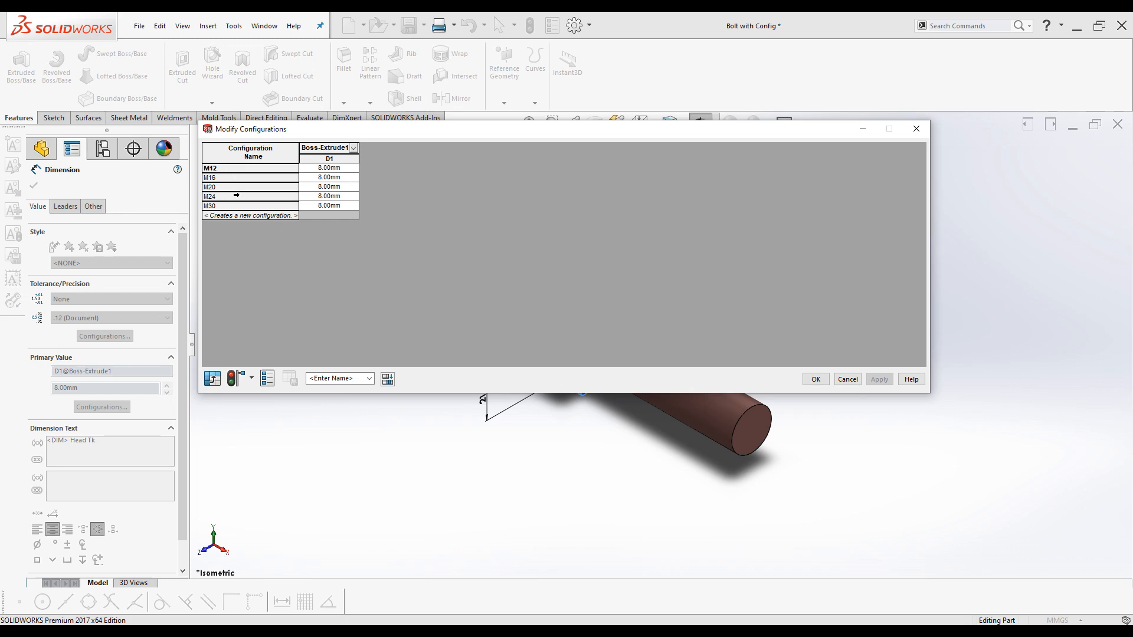
pyautogui.click(326, 178)
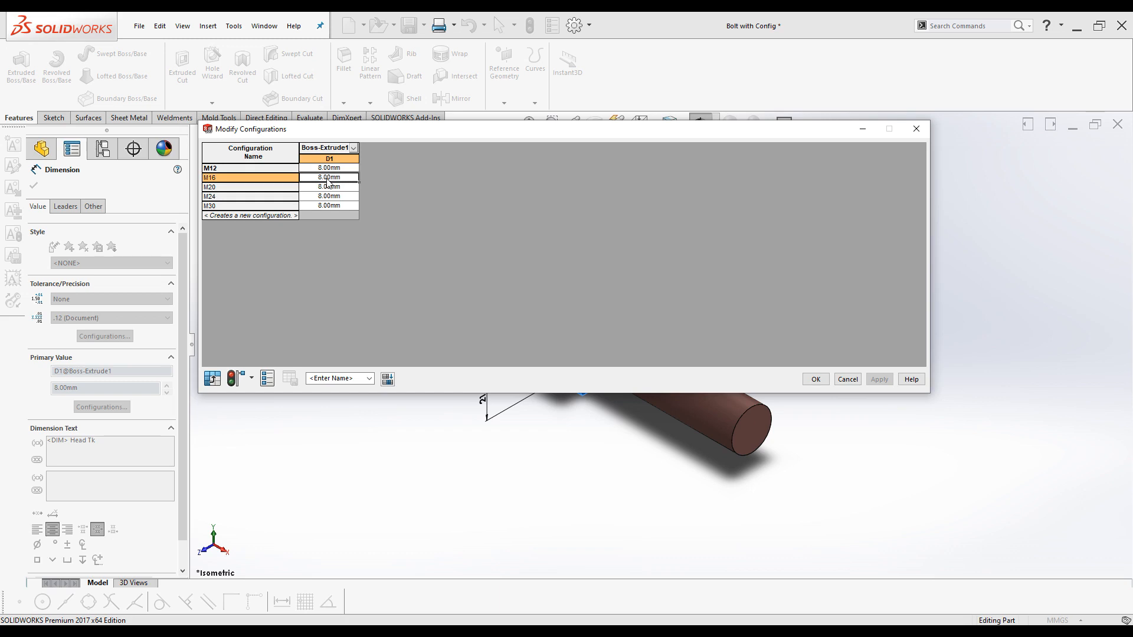
pyautogui.write('11')
pyautogui.click(334, 187)
pyautogui.write('14')
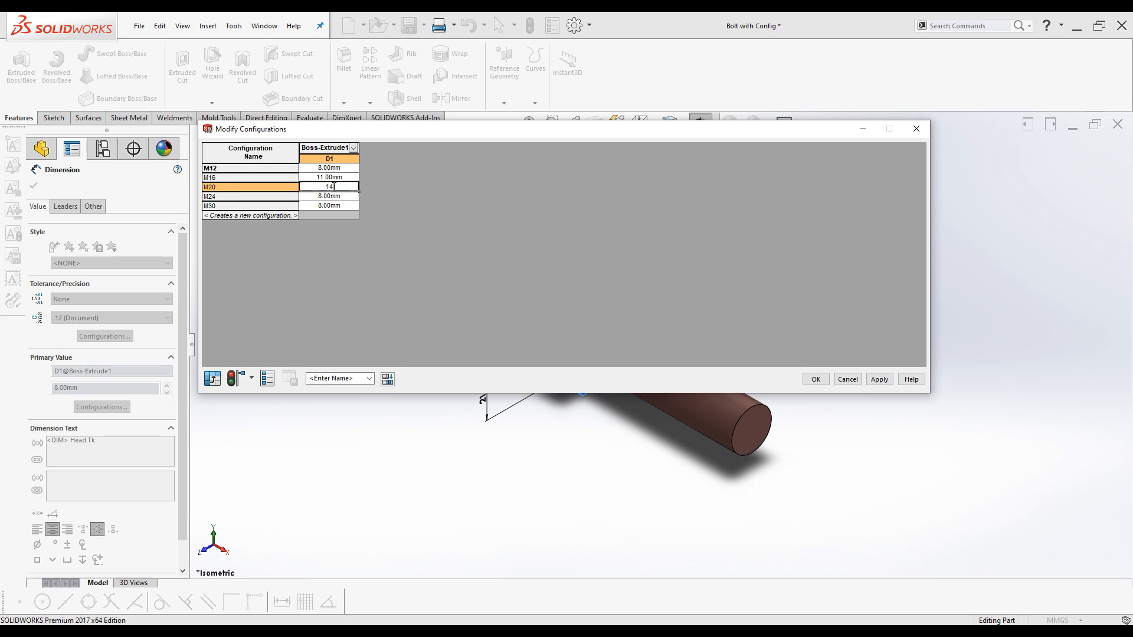
# Set the head thickness to 16 mm for M24 and 20 mm for M30.
pyautogui.click(337, 199)
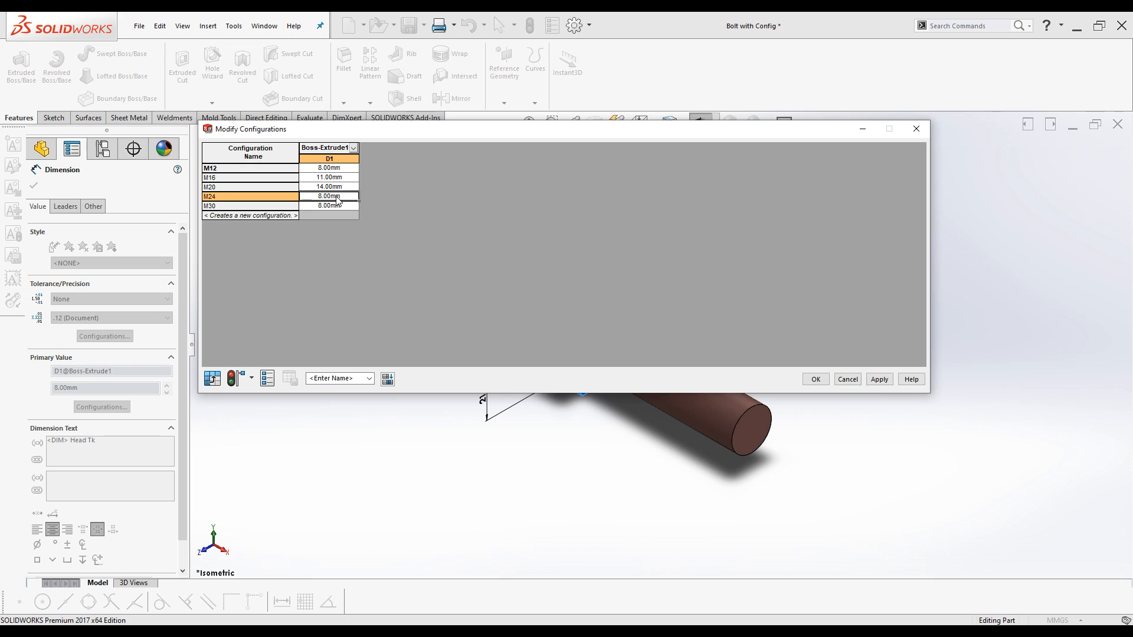
pyautogui.write('16')
pyautogui.click(334, 206)
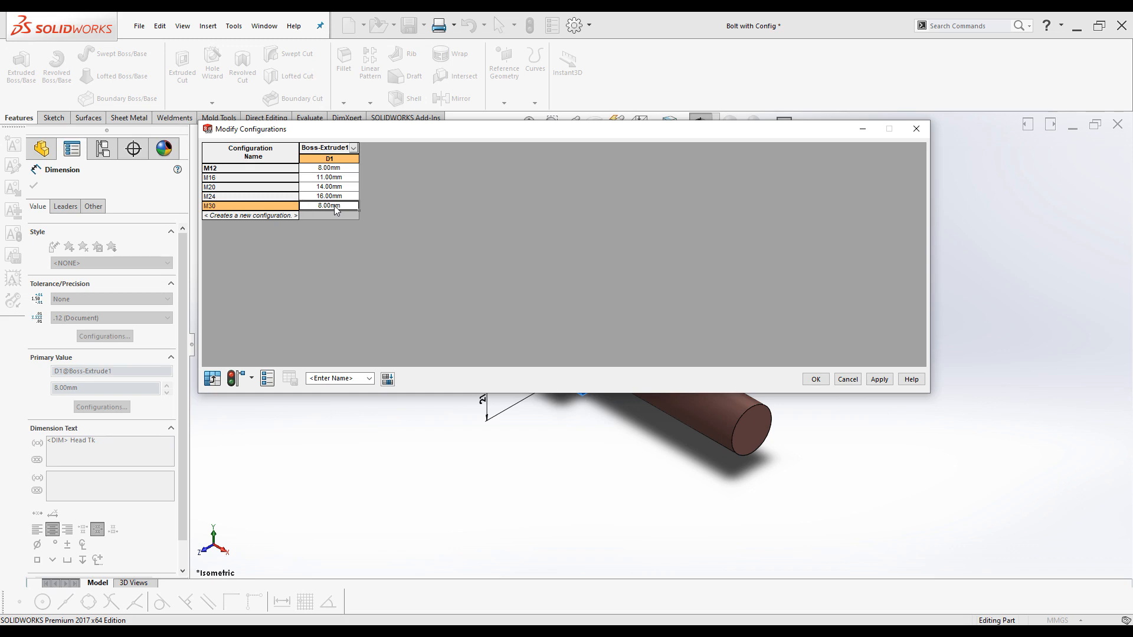
pyautogui.write('20')
pyautogui.press('Up')
pyautogui.press('Up')
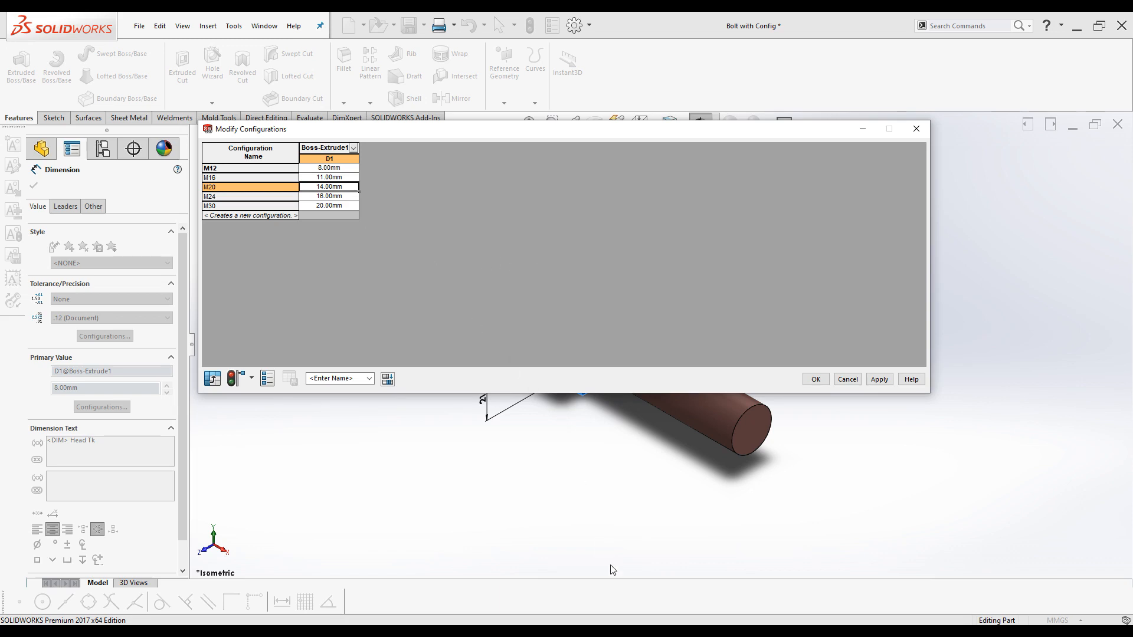
# Check the bolt standard in Bolt STD.pdf, apply the head thickness configurations and close the dimension's properties.
pyautogui.moveTo(679, 631)
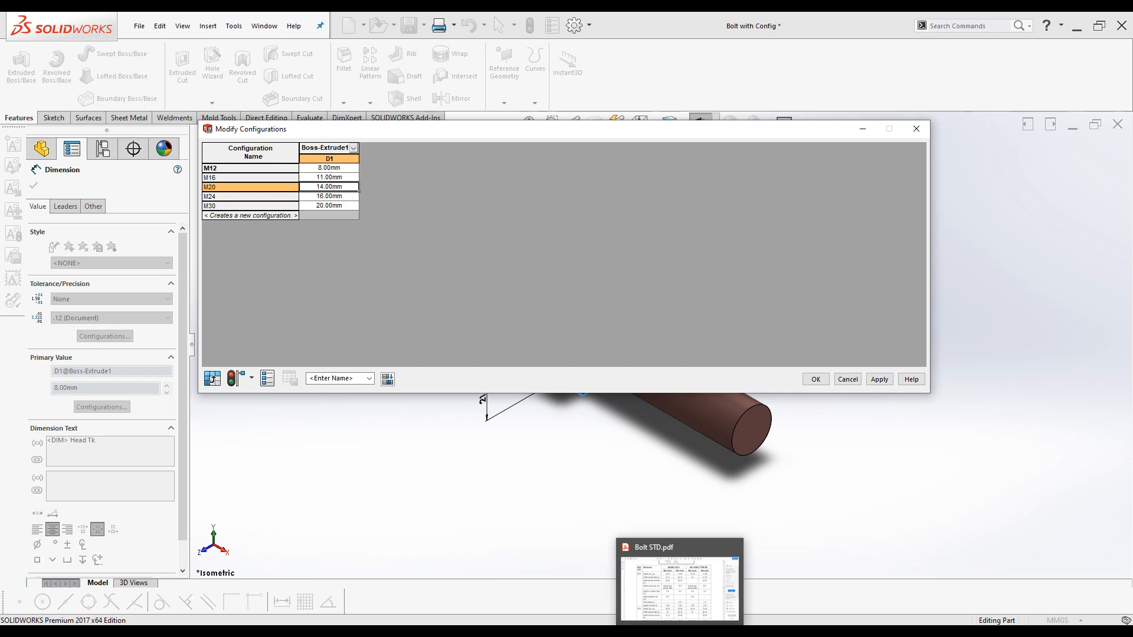
pyautogui.click(680, 587)
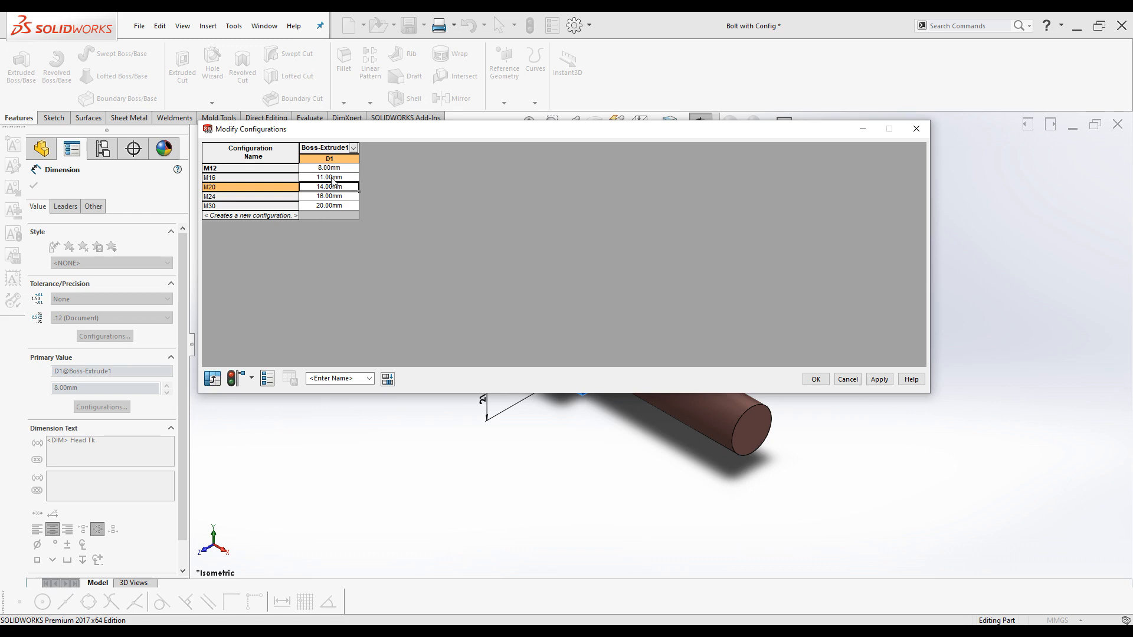
pyautogui.click(879, 379)
pyautogui.click(815, 381)
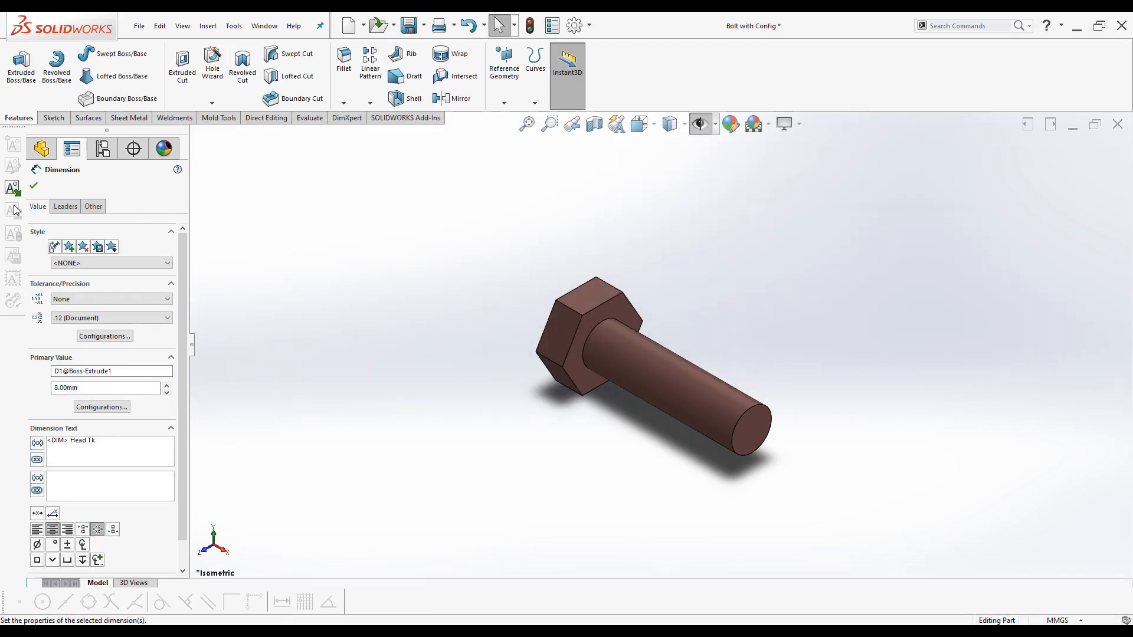
pyautogui.click(34, 185)
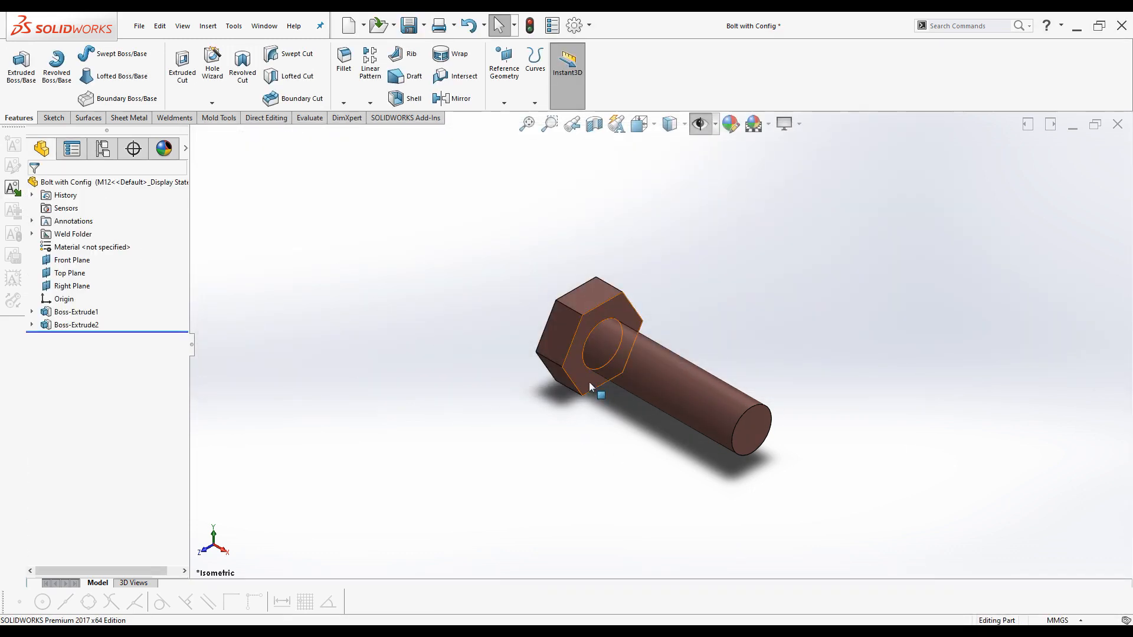
# Configure the shank's bolt diameter as 16 mm for M16, 20 mm for M20, 24 mm for M24 and 30 mm for M30, and apply.
pyautogui.click(48, 328)
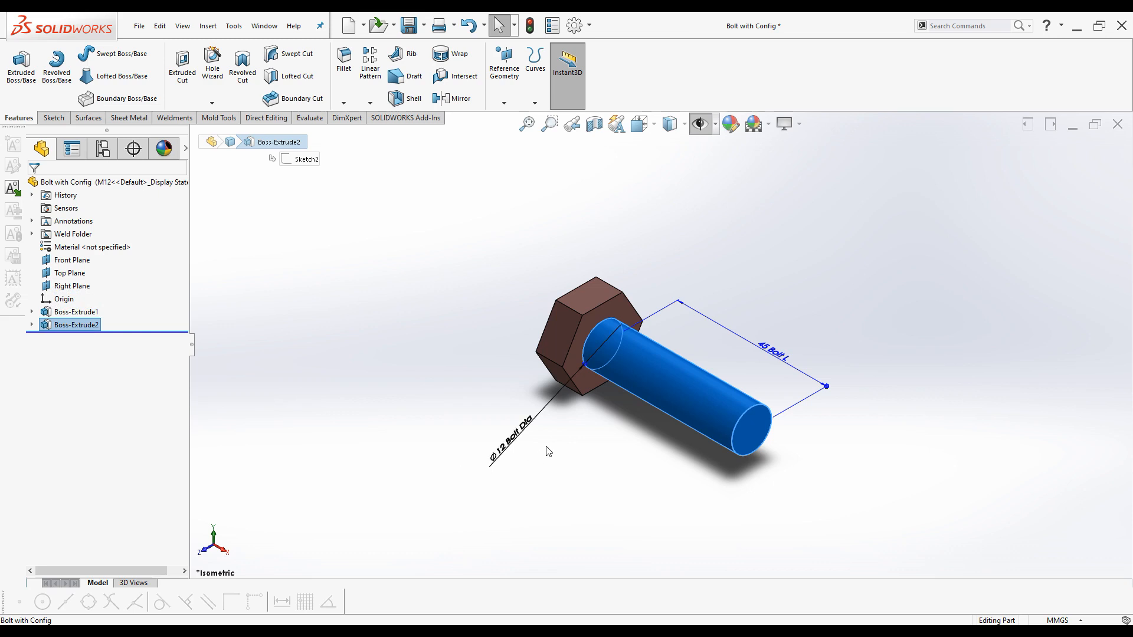
pyautogui.rightClick(542, 416)
pyautogui.click(593, 520)
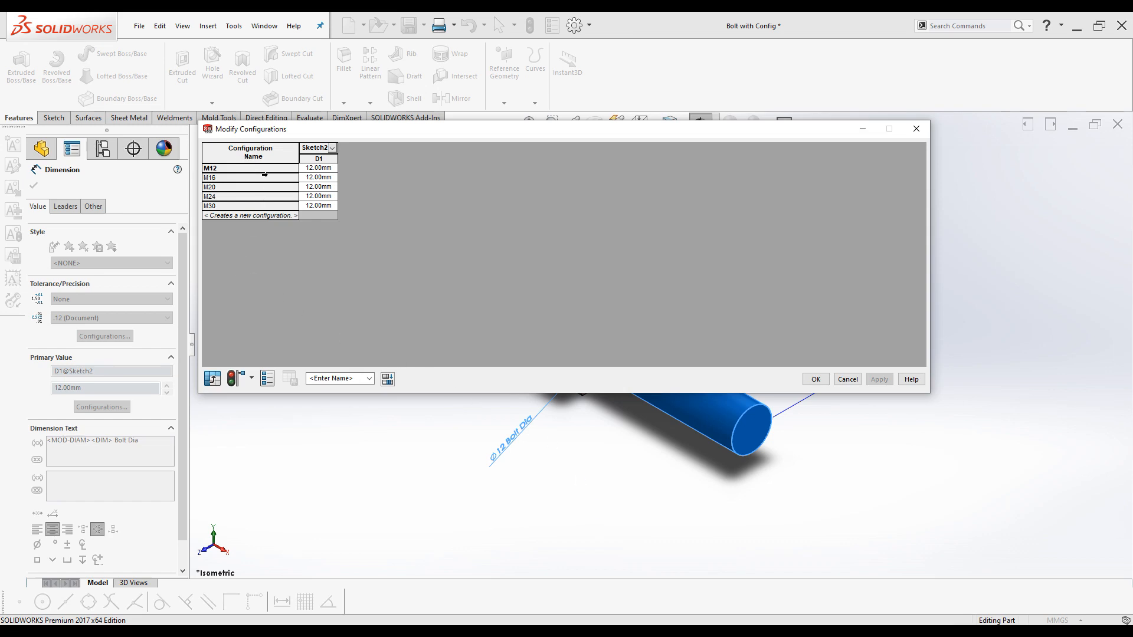
pyautogui.click(313, 179)
pyautogui.write('16')
pyautogui.click(316, 188)
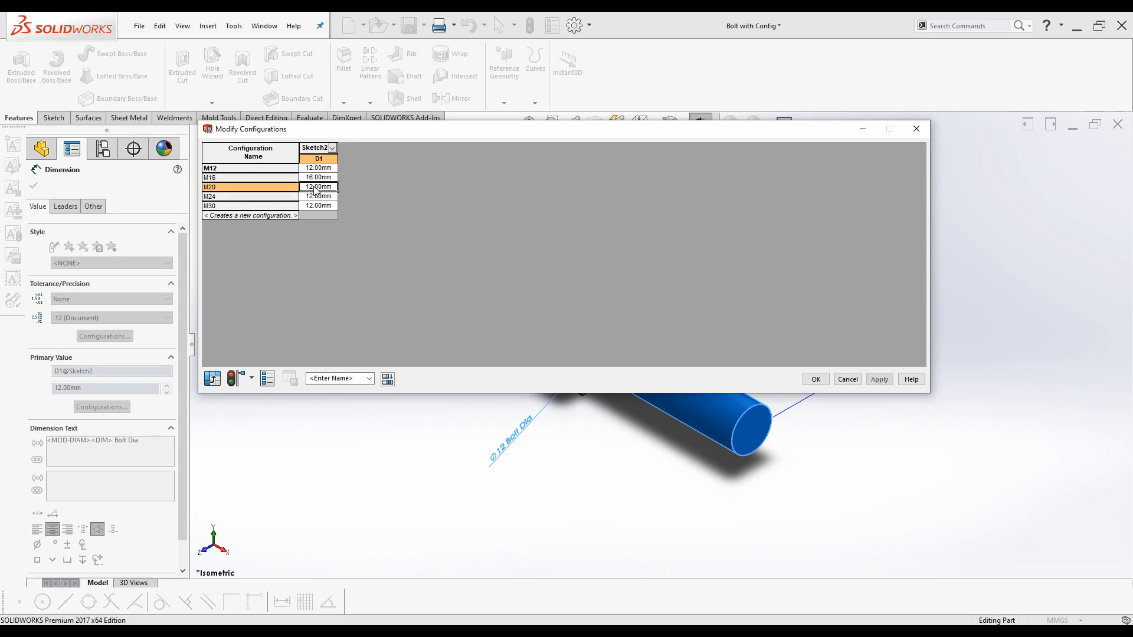
pyautogui.write('20')
pyautogui.click(318, 197)
pyautogui.write('24')
pyautogui.click(318, 207)
pyautogui.write('30')
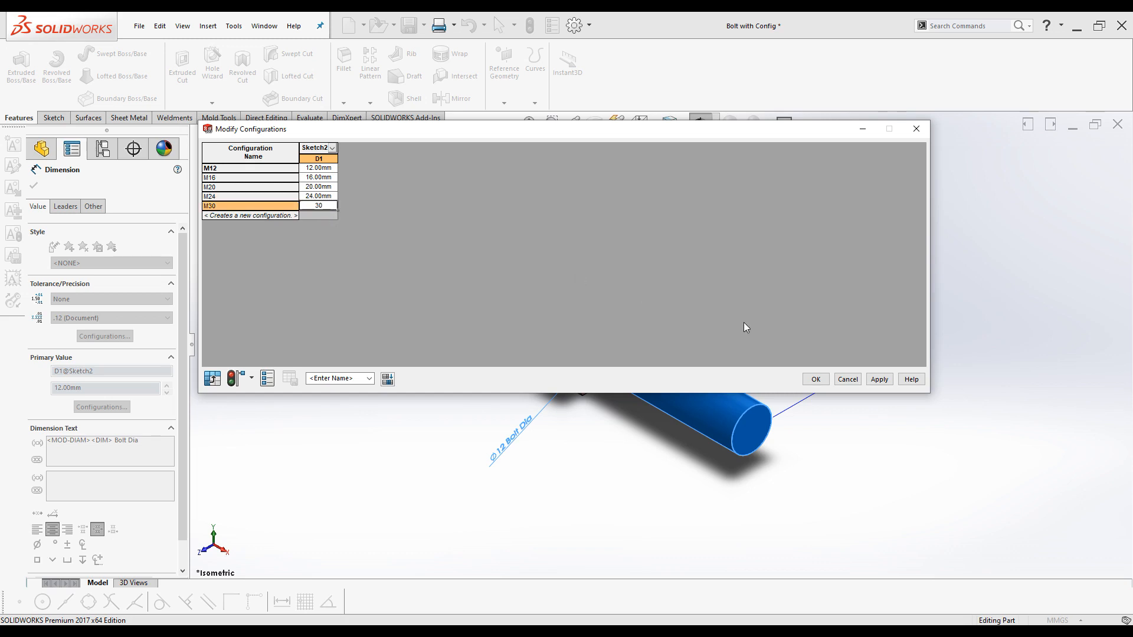
pyautogui.click(886, 381)
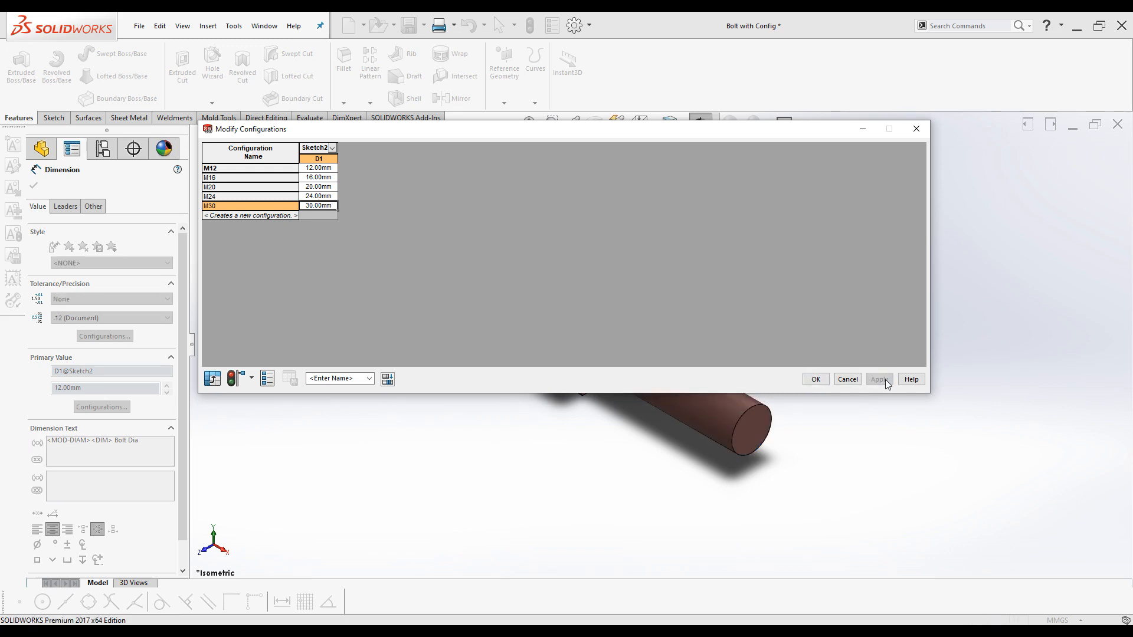
# Accept the bolt diameter configurations and close the dimension's properties.
pyautogui.click(815, 379)
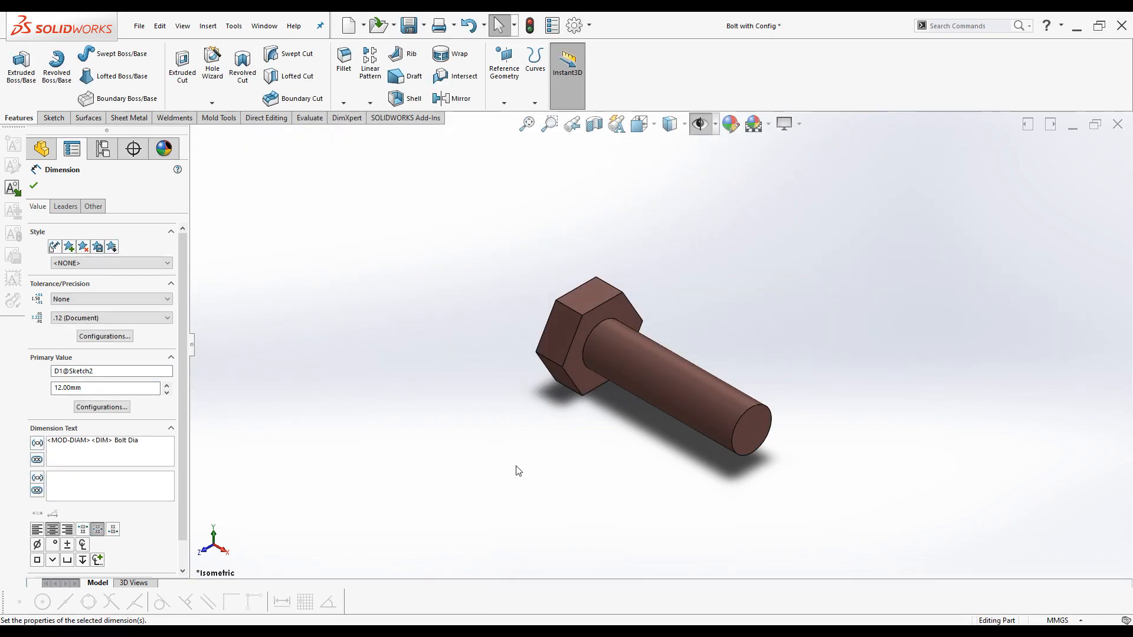
pyautogui.click(33, 188)
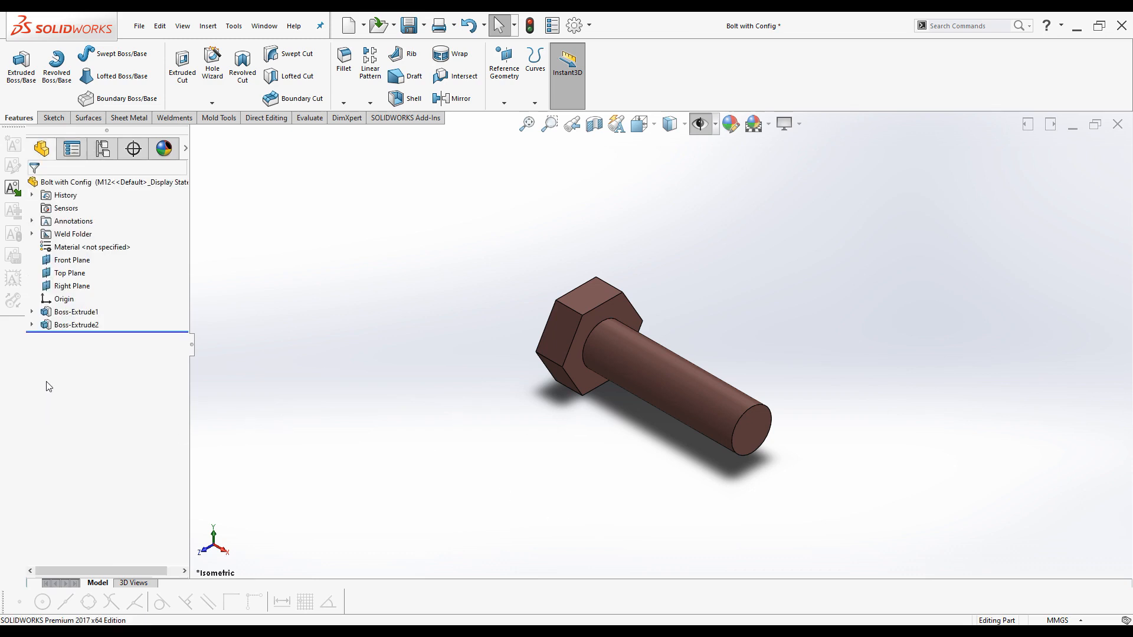
# Configure the bolt length dimension of the shank extrusion, setting it to 55 mm for M16 and 65 mm for M20.
pyautogui.click(50, 326)
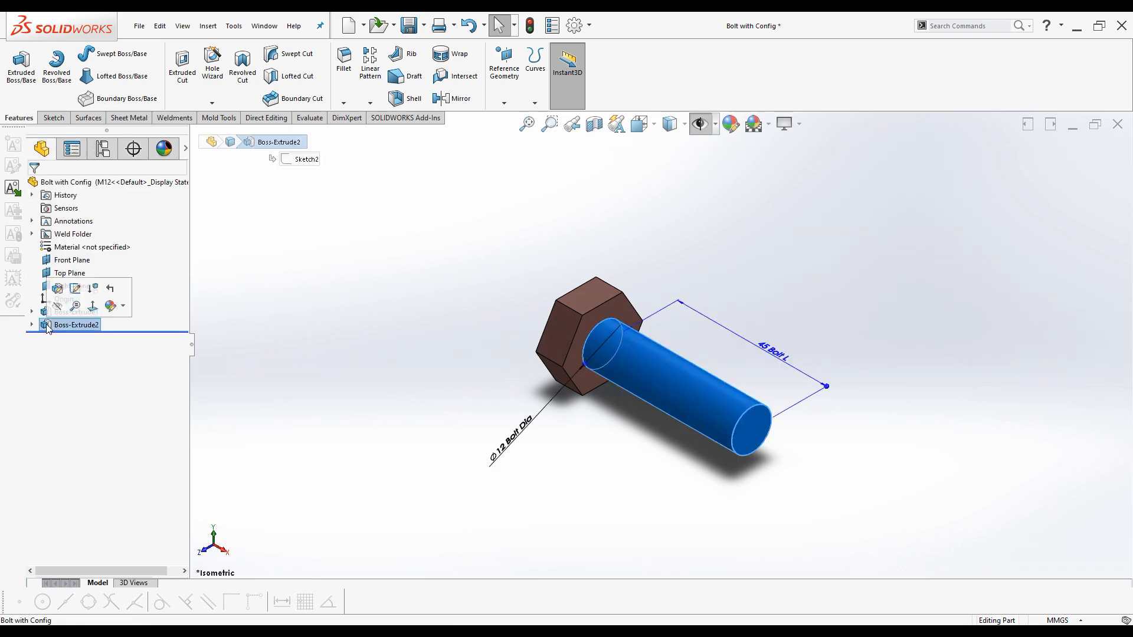
pyautogui.rightClick(798, 372)
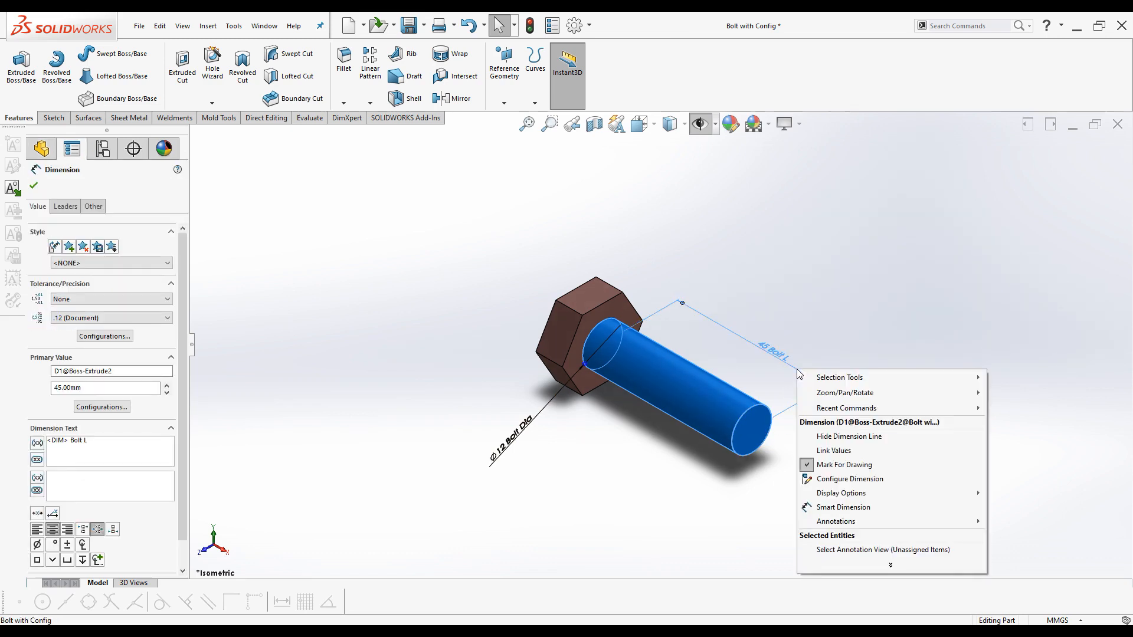
pyautogui.click(824, 481)
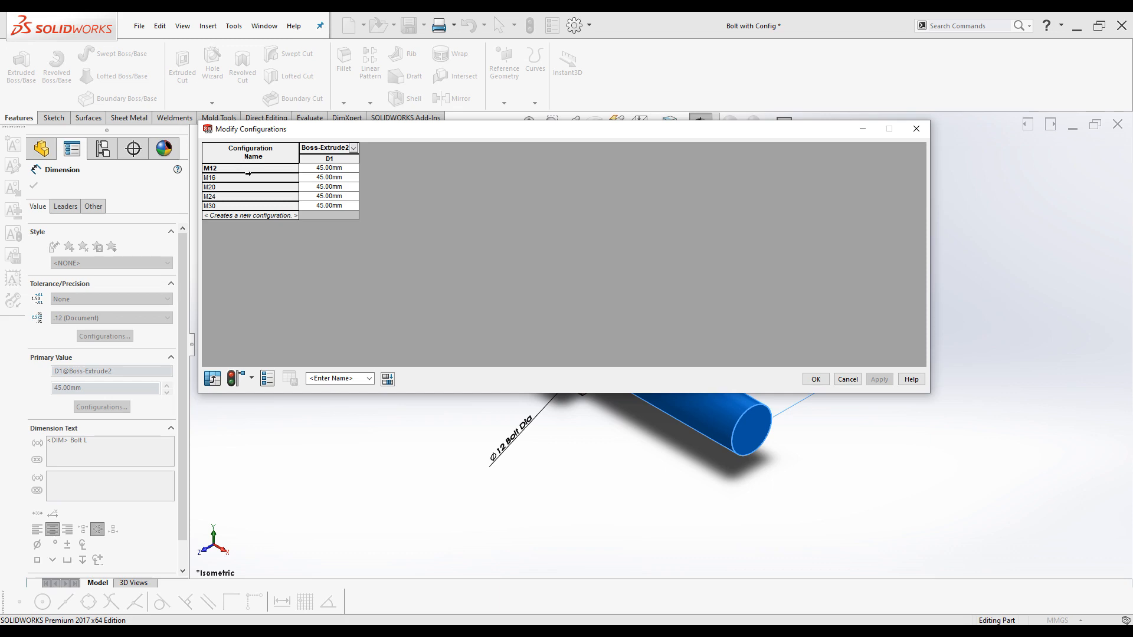
pyautogui.click(325, 180)
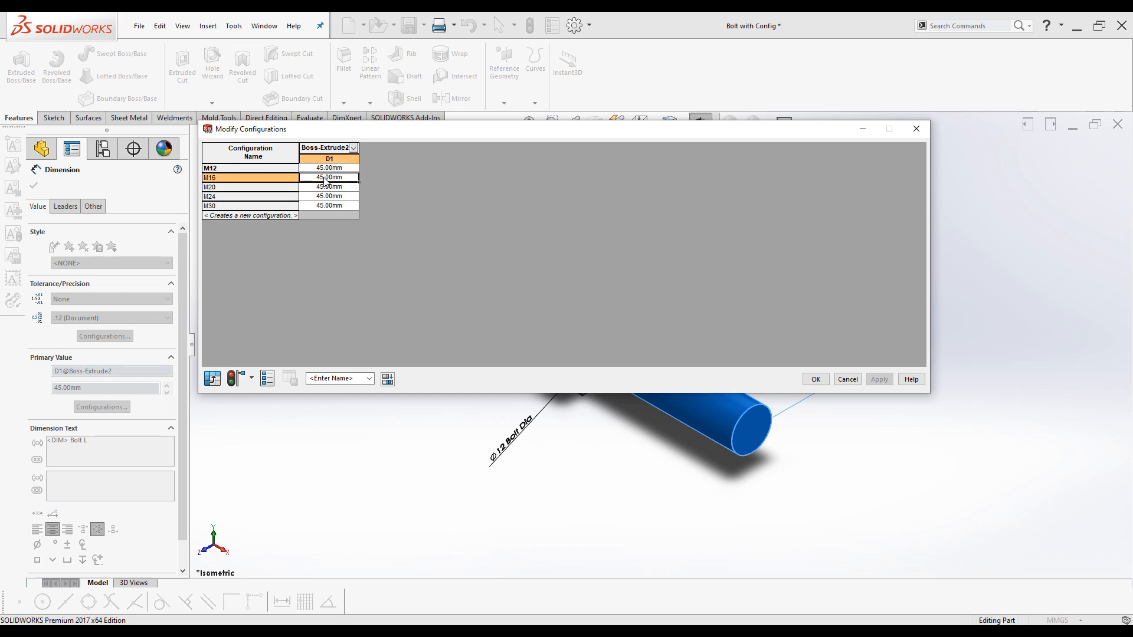
pyautogui.write('55')
pyautogui.click(328, 188)
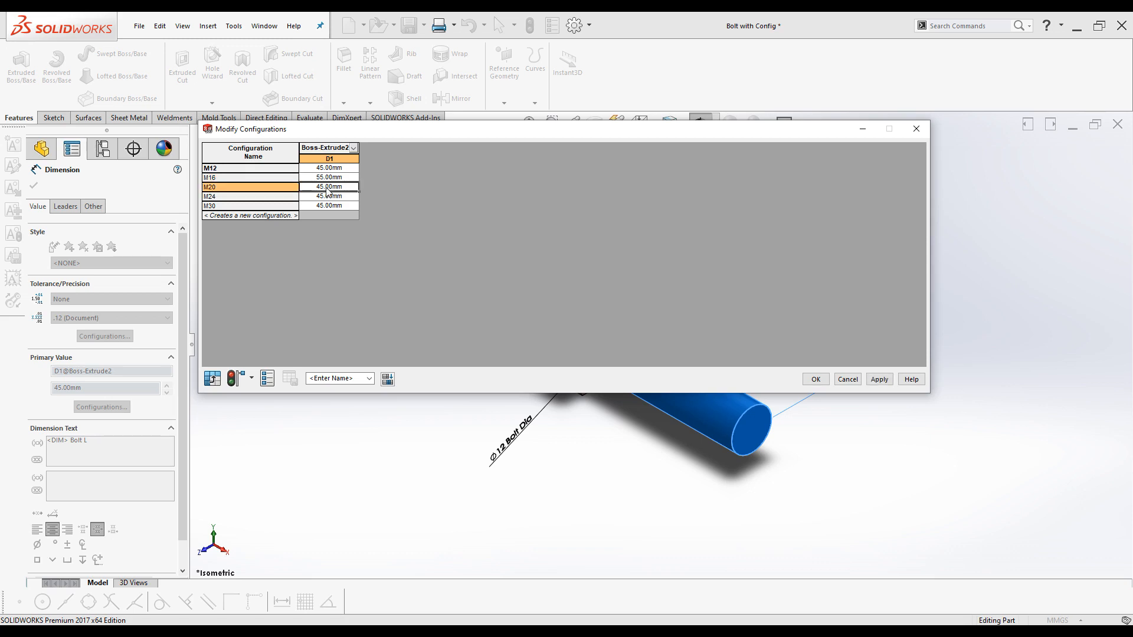
pyautogui.write('65')
# Set the bolt length to 70 mm for M24 and 90 mm for M30, apply the configurations and close the dimension's properties.
pyautogui.click(333, 197)
pyautogui.write('70')
pyautogui.click(334, 205)
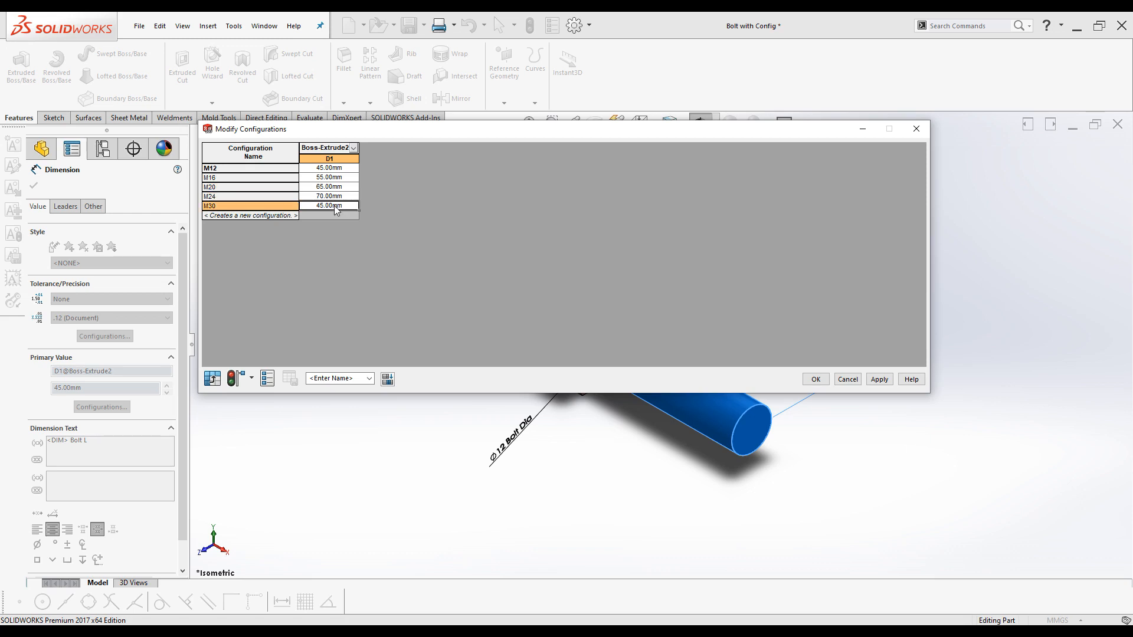
pyautogui.write('90')
pyautogui.click(879, 379)
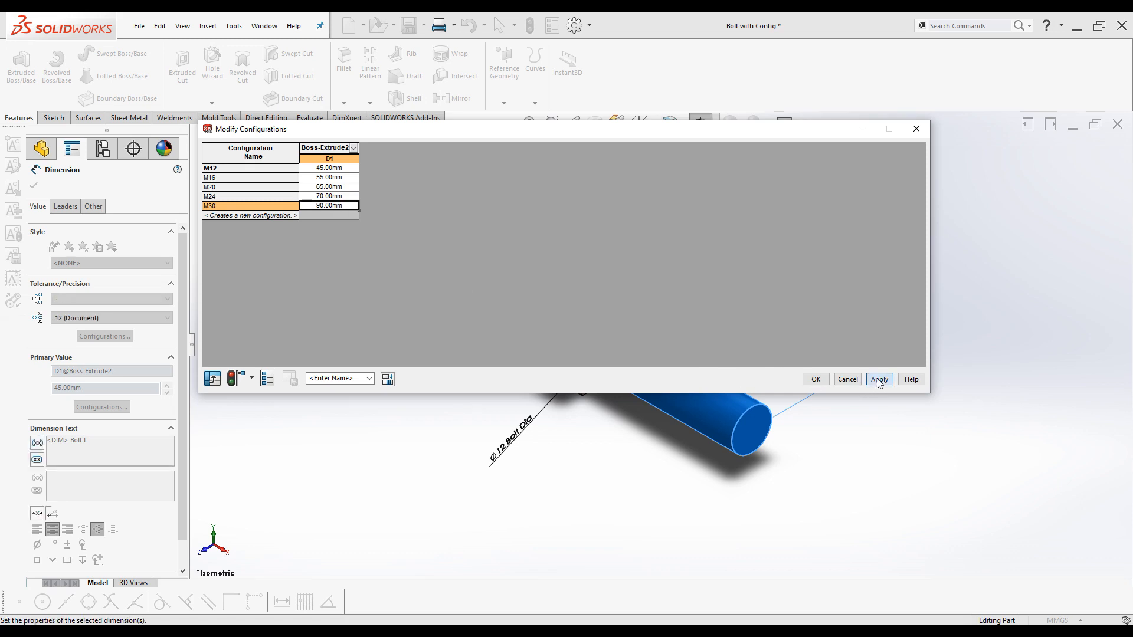
pyautogui.click(815, 379)
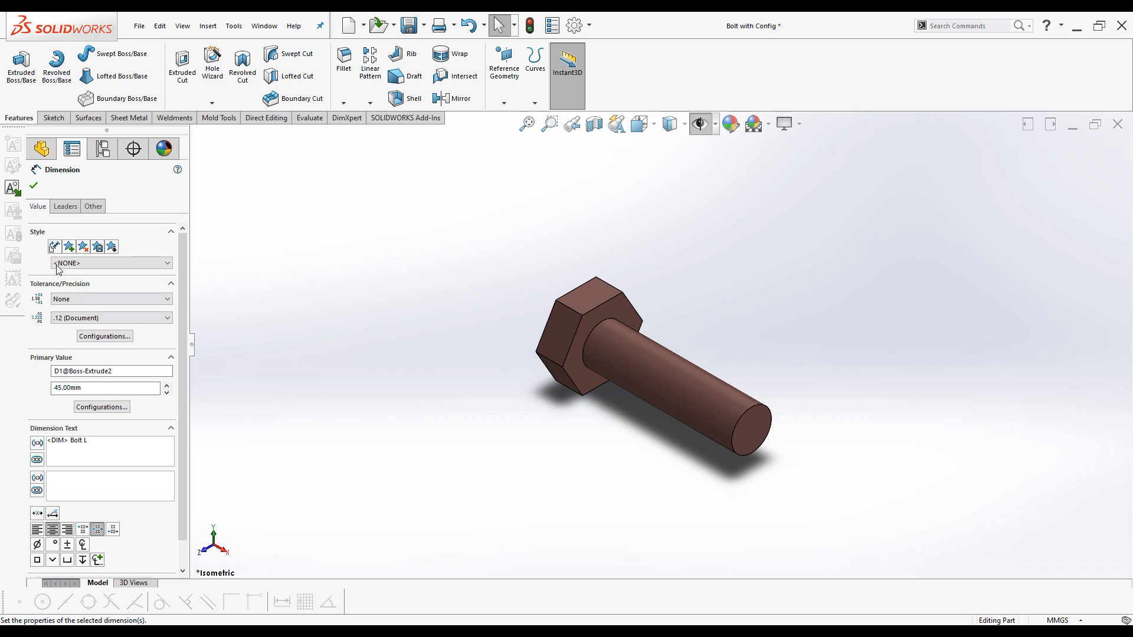
pyautogui.click(34, 186)
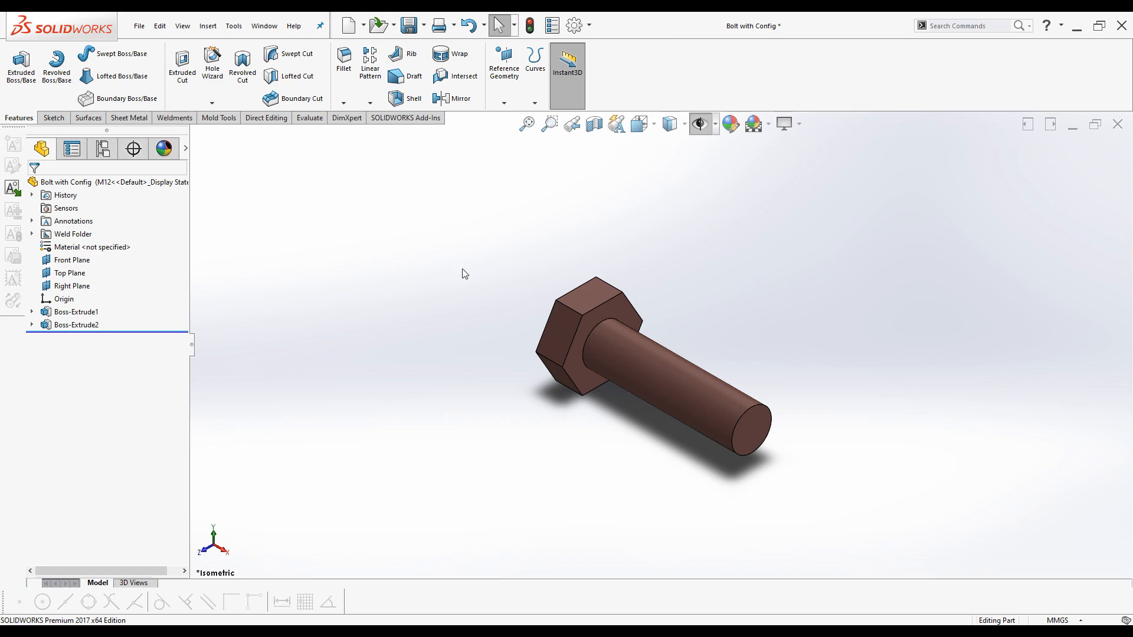
# Activate the bolt configurations M16, M20, M24 and M30 in turn to check their geometry, and return to M12.
pyautogui.click(102, 151)
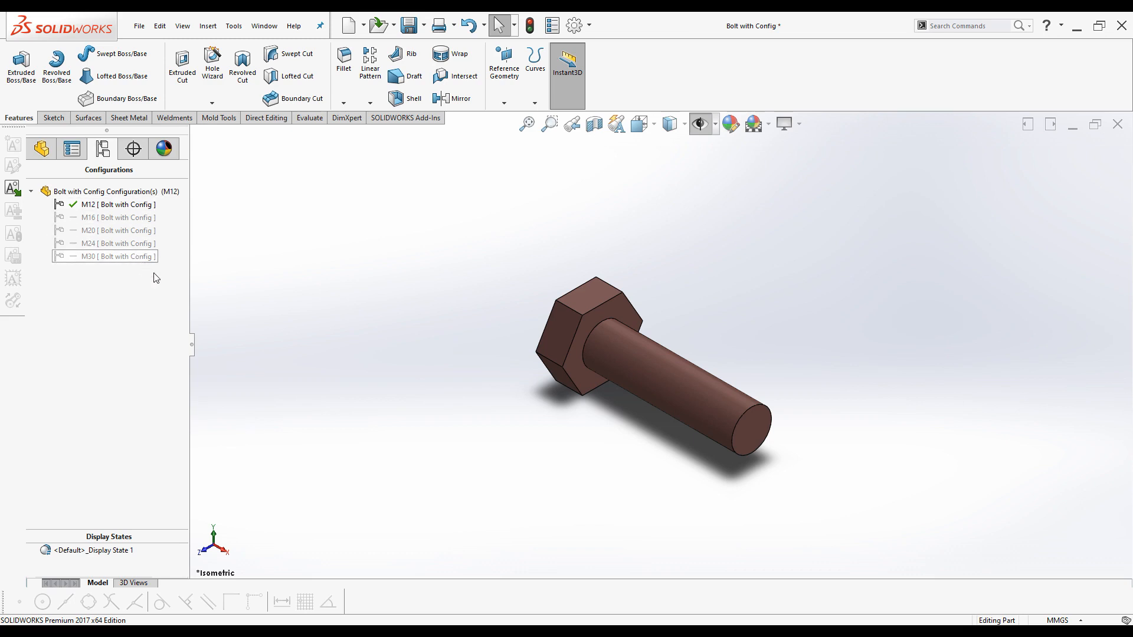
pyautogui.doubleClick(93, 218)
pyautogui.doubleClick(95, 231)
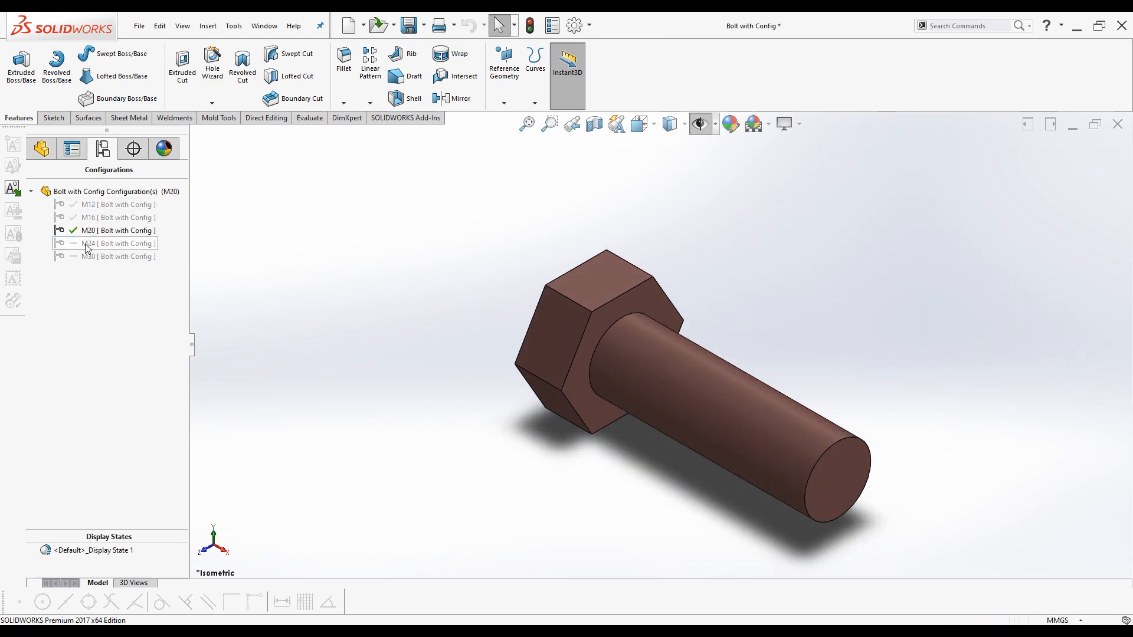
pyautogui.doubleClick(82, 244)
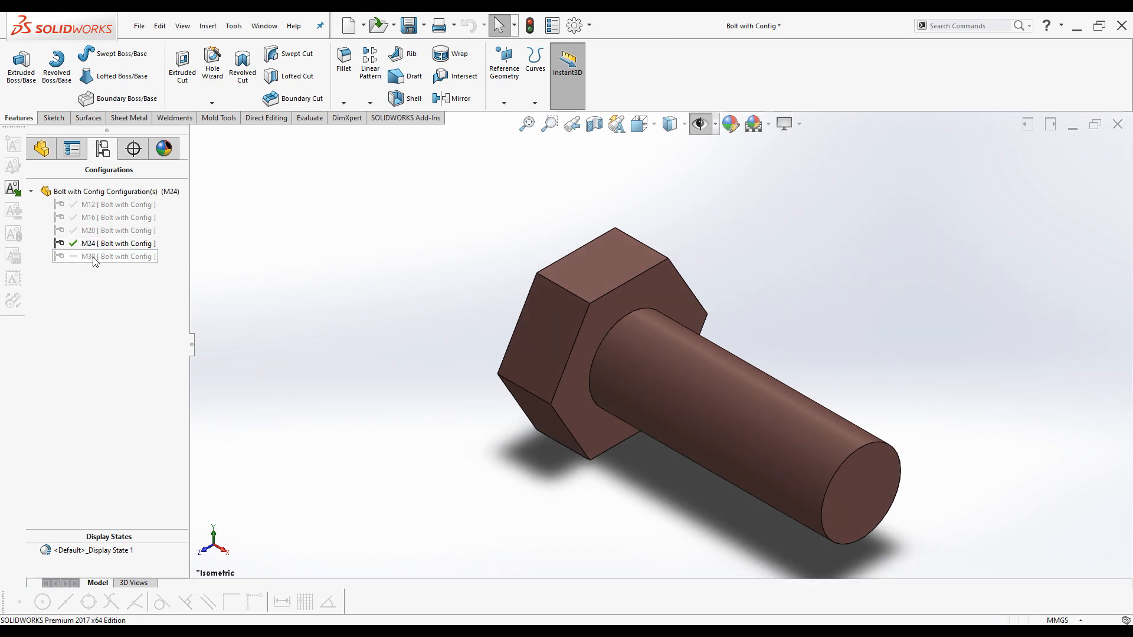
pyautogui.doubleClick(93, 258)
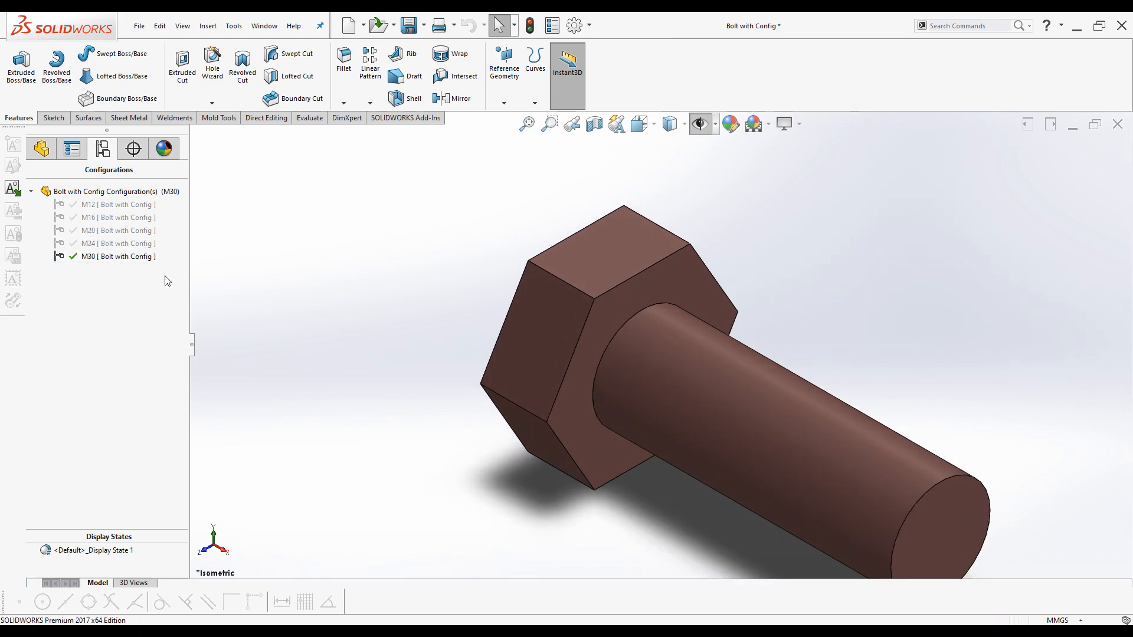
pyautogui.doubleClick(104, 205)
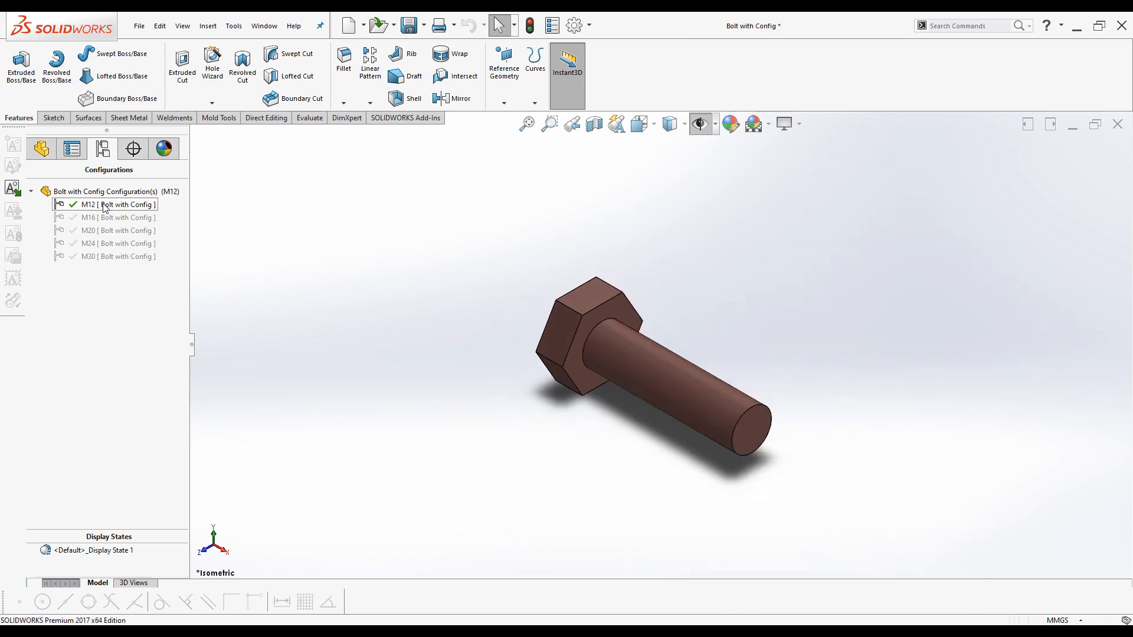
# Save the configured bolt part and close it.
pyautogui.click(407, 28)
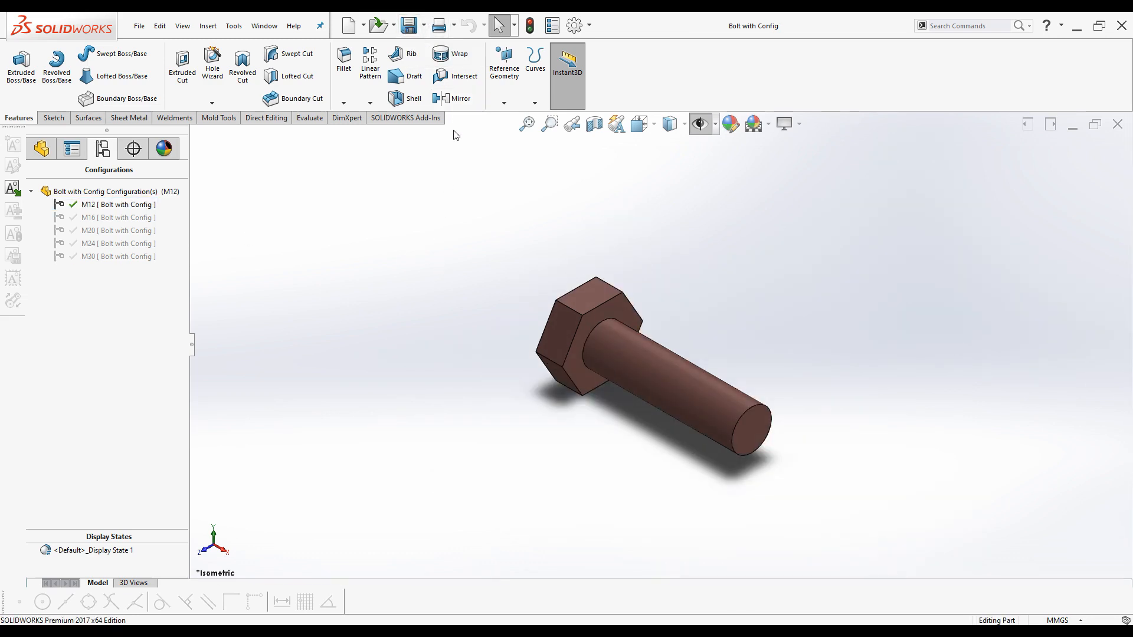
pyautogui.click(1117, 125)
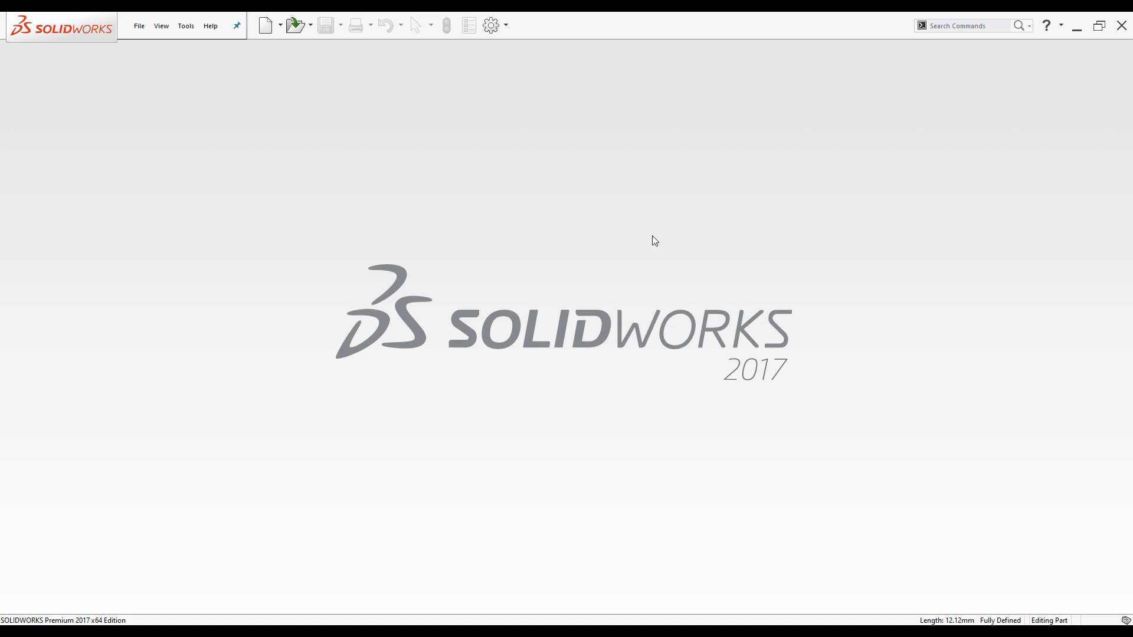
# Create a new part and sketch a hexagon centred on the origin on the Right Plane, with an inscribed circle about 85 mm in diameter.
pyautogui.click(265, 26)
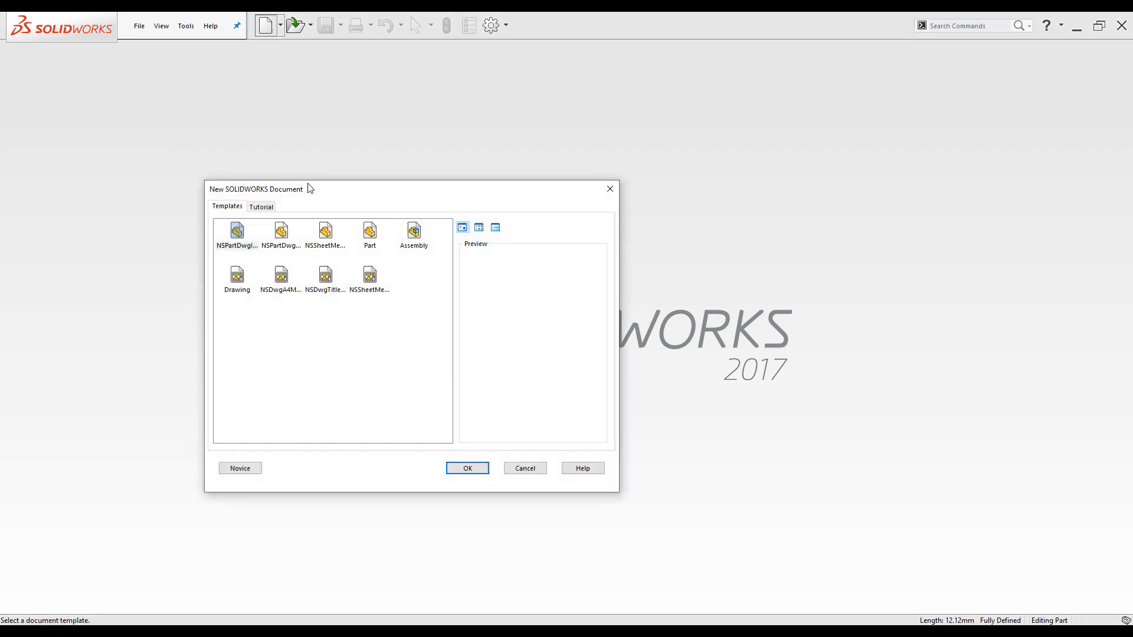
pyautogui.click(466, 468)
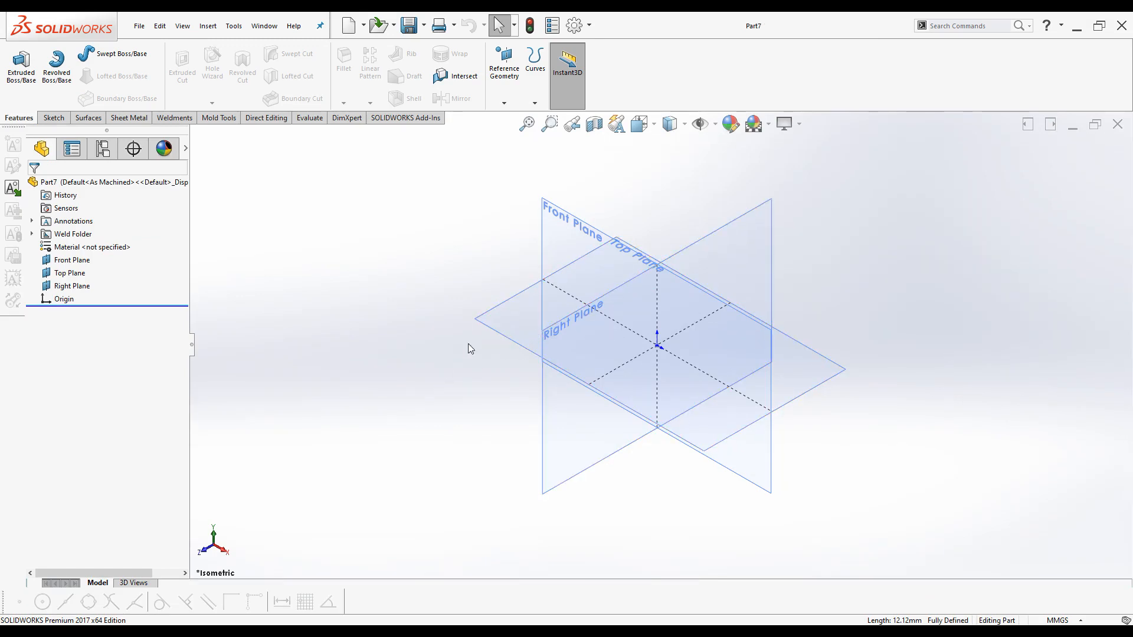
pyautogui.click(690, 253)
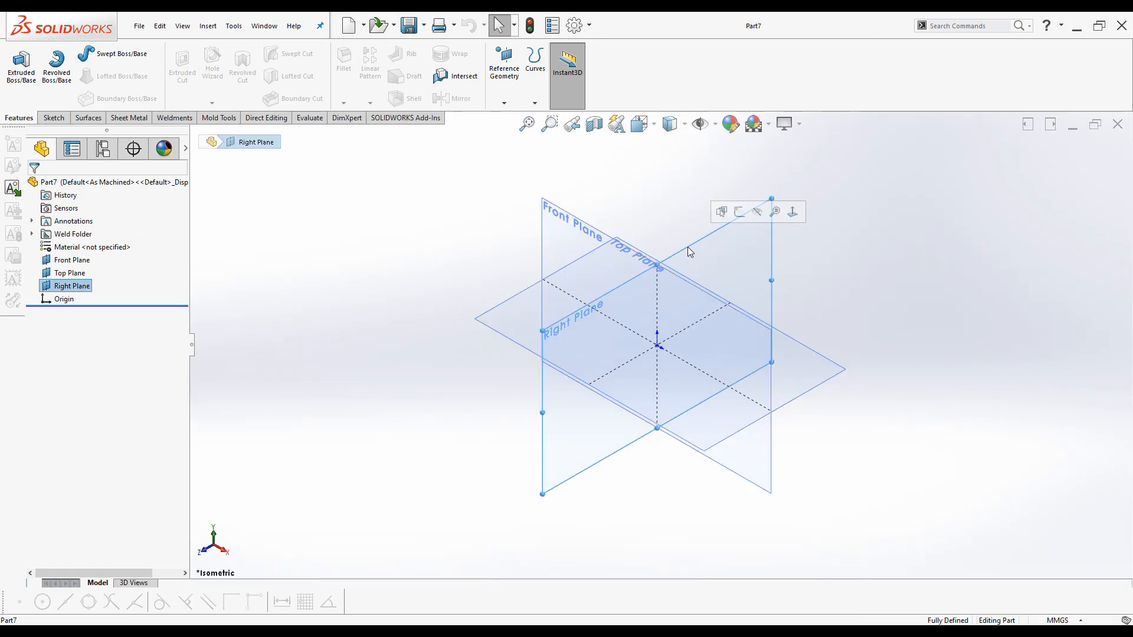
pyautogui.click(740, 212)
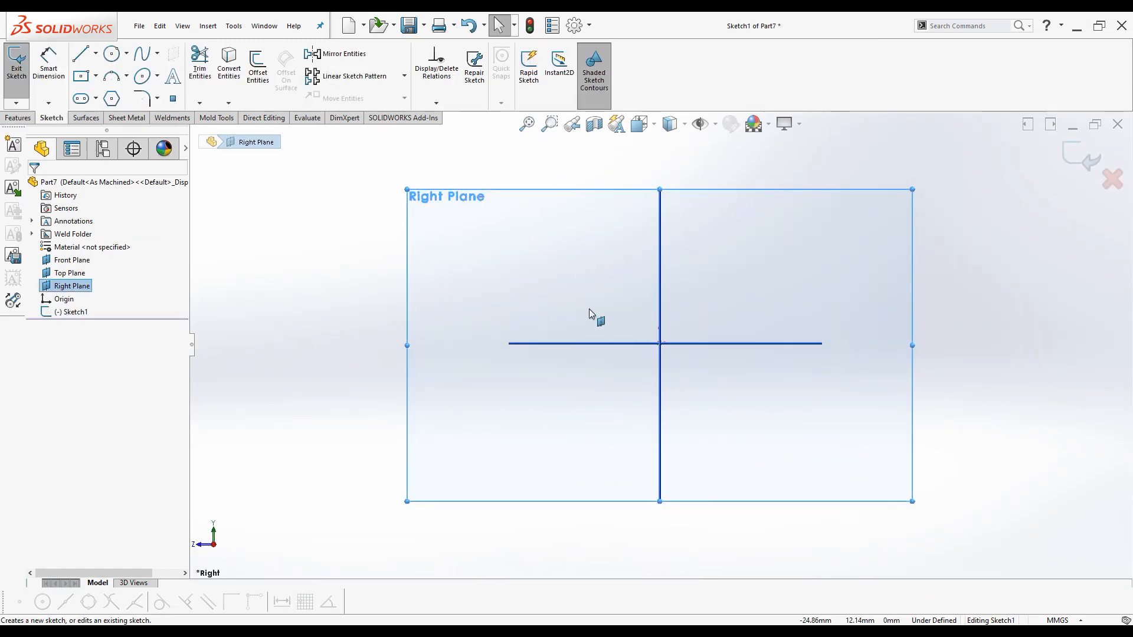
pyautogui.click(112, 99)
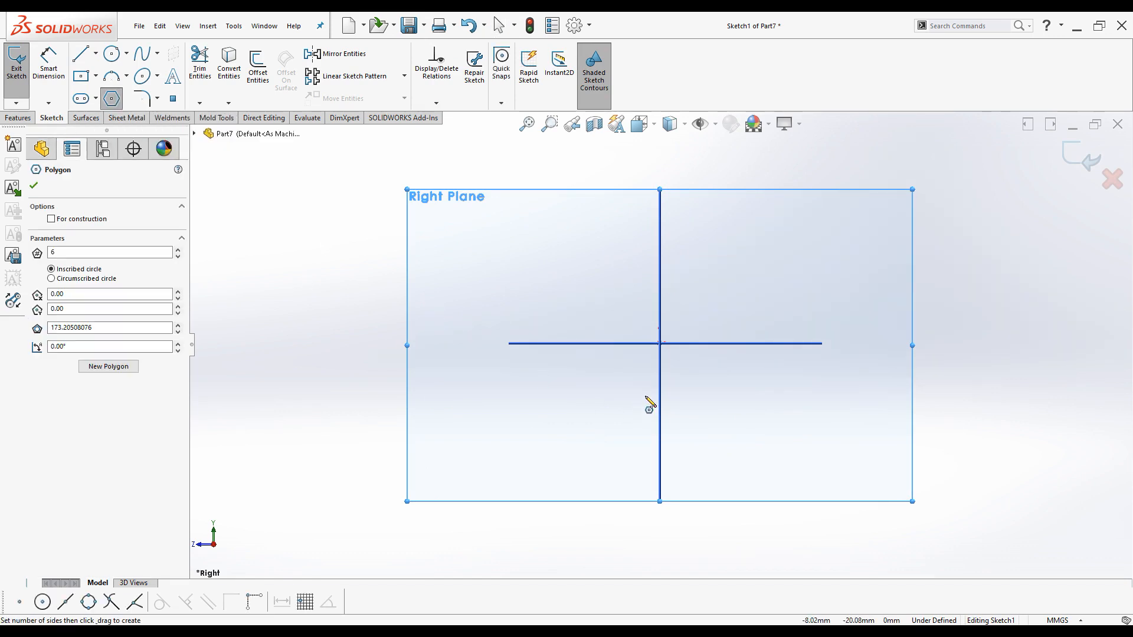
pyautogui.click(661, 344)
pyautogui.click(561, 245)
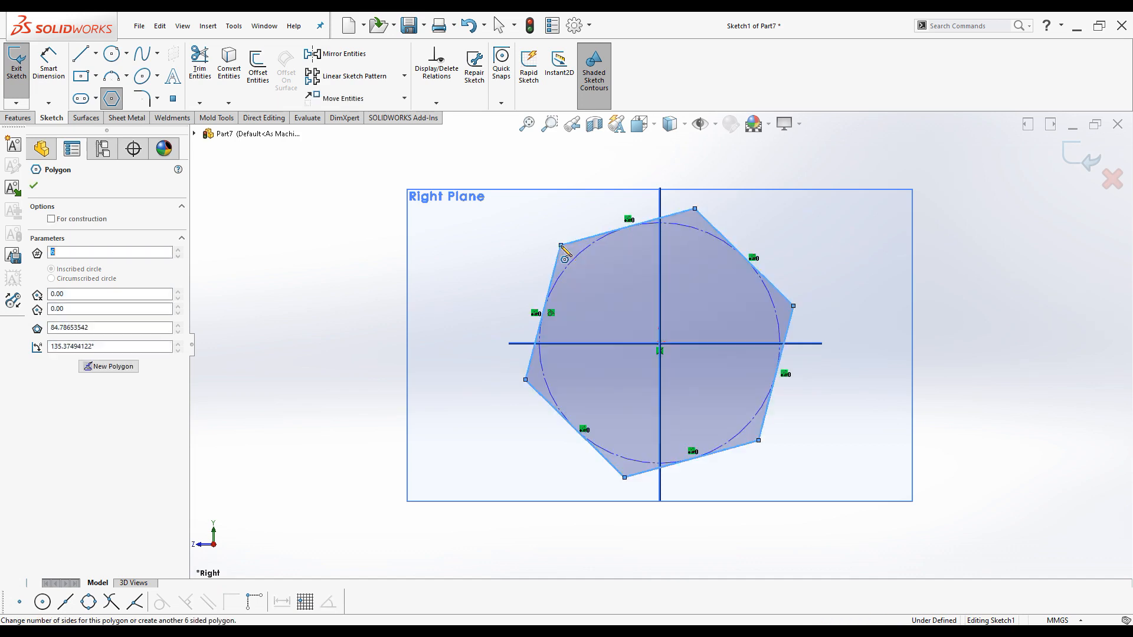
# Dimension the distance between two opposite sides of the hexagon as 21 mm and append the text "Nut" to the dimension.
pyautogui.click(48, 62)
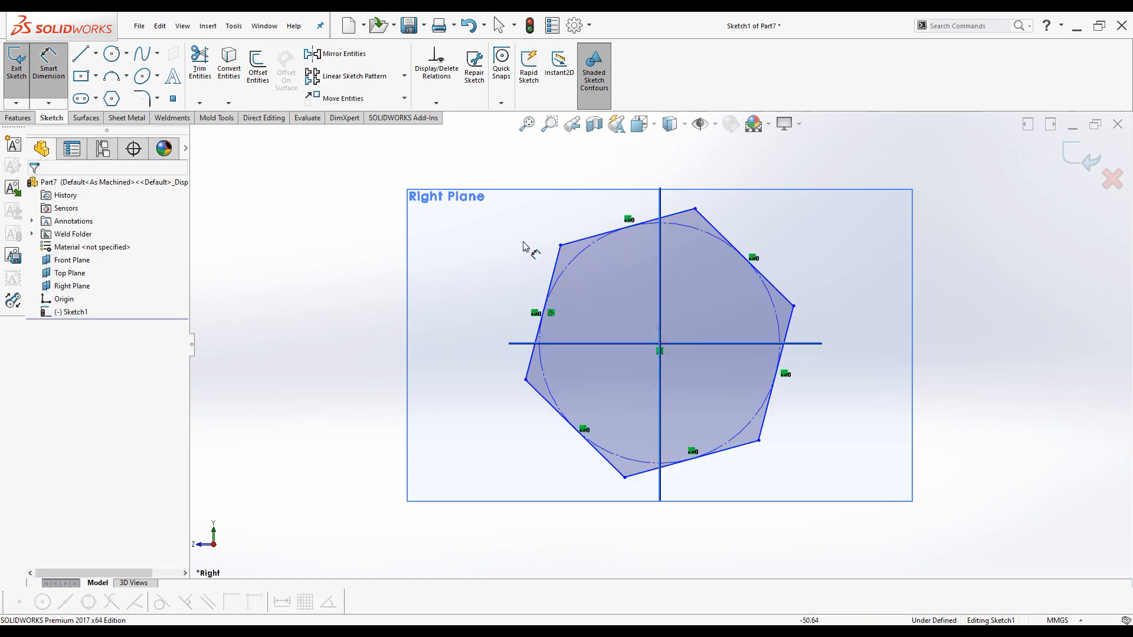
pyautogui.click(590, 237)
pyautogui.click(675, 463)
pyautogui.click(477, 425)
pyautogui.write('21')
pyautogui.click(404, 422)
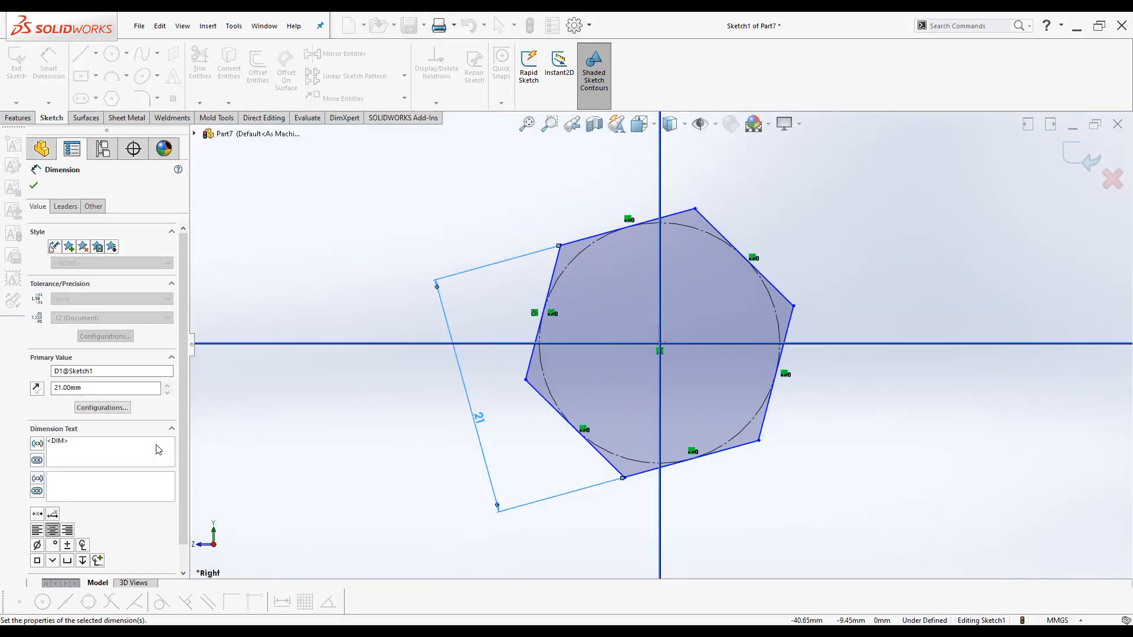
pyautogui.click(84, 443)
pyautogui.write('Nut')
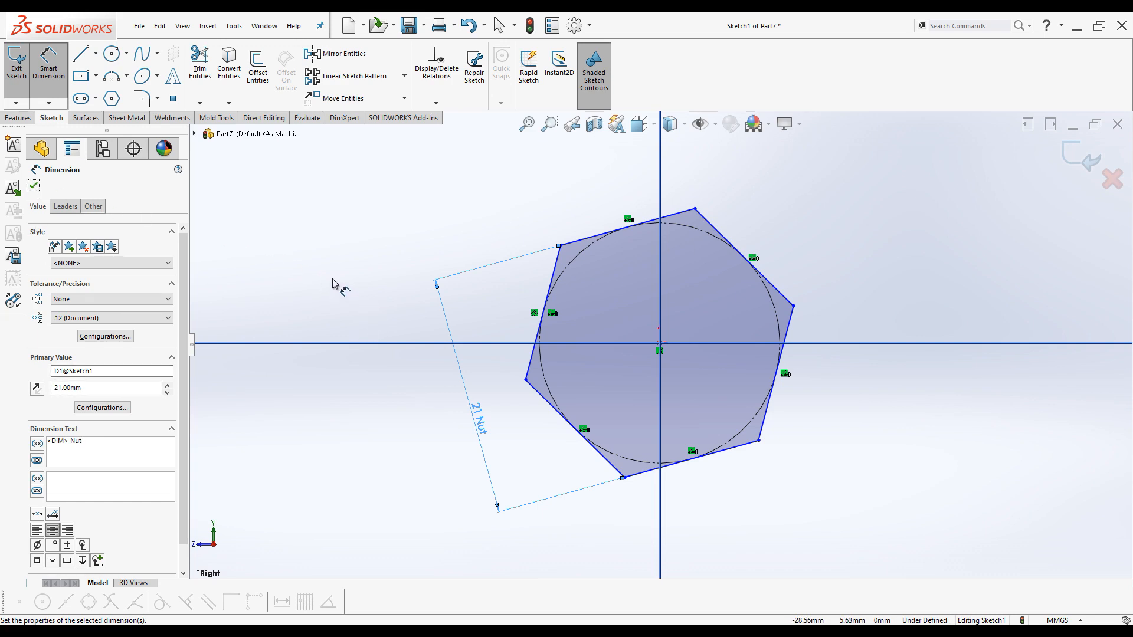
pyautogui.click(34, 187)
# Sketch a circle centred on the origin inside the hexagon and dimension its diameter as 12 mm.
pyautogui.moveTo(293, 279); pyautogui.dragTo(343, 284, button='right')
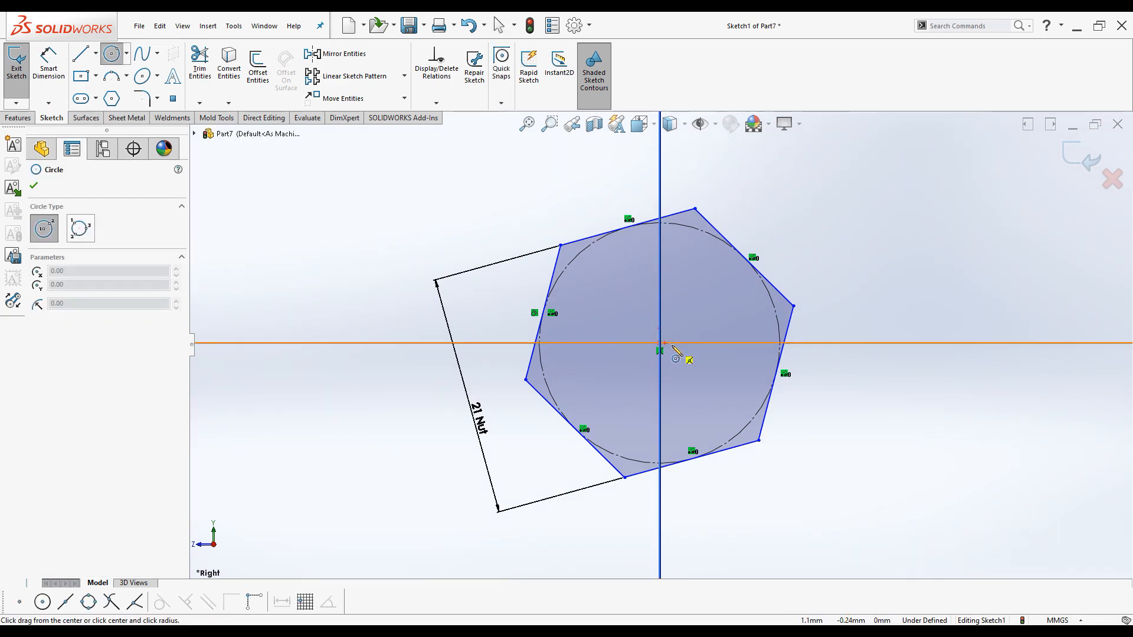
pyautogui.click(660, 343)
pyautogui.click(701, 378)
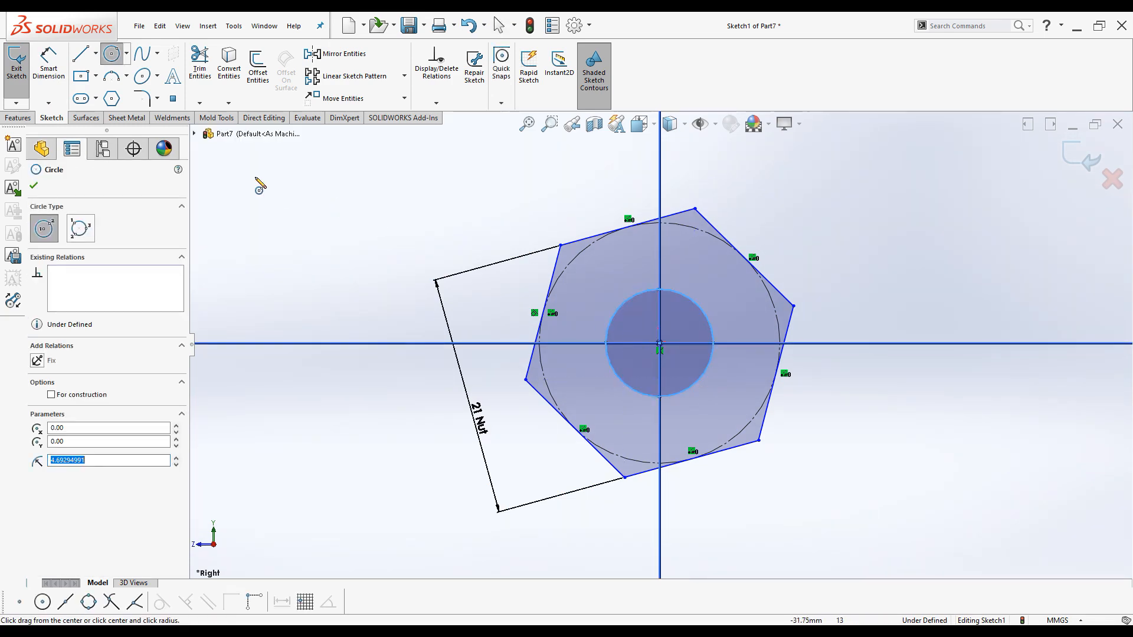
pyautogui.moveTo(300, 295); pyautogui.dragTo(293, 224, button='right')
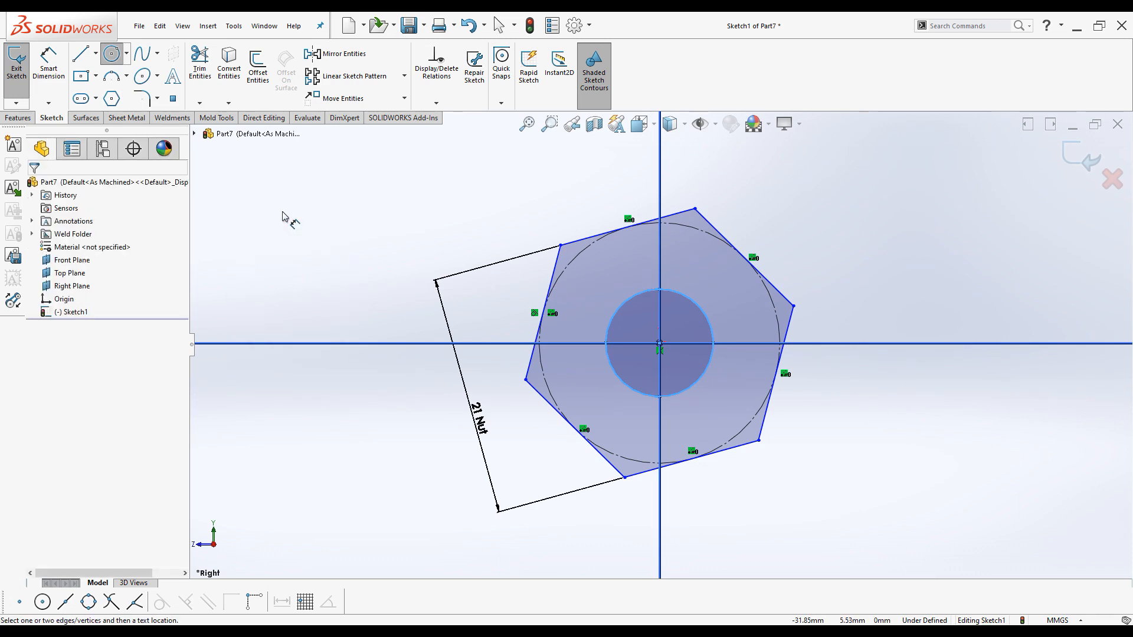
pyautogui.click(615, 324)
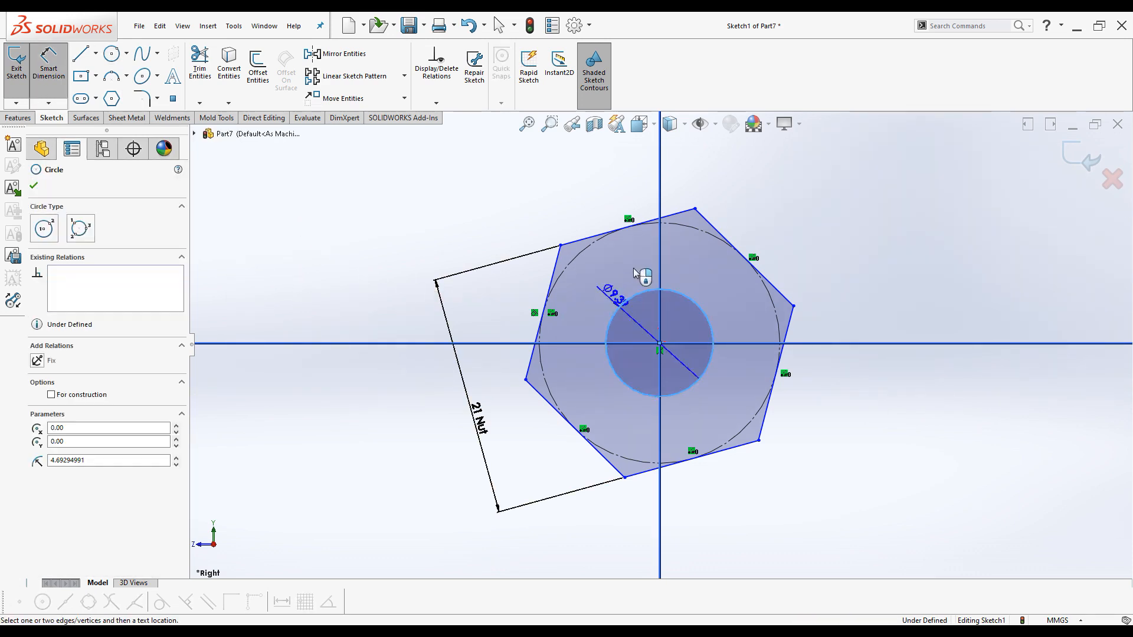
pyautogui.click(862, 258)
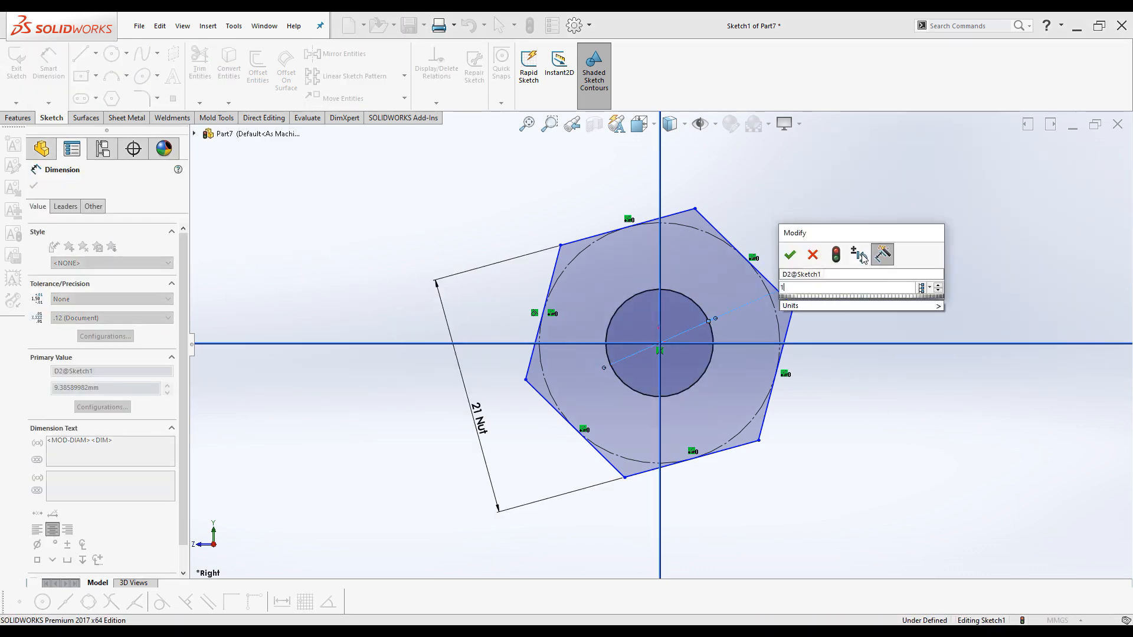
pyautogui.press('Return')
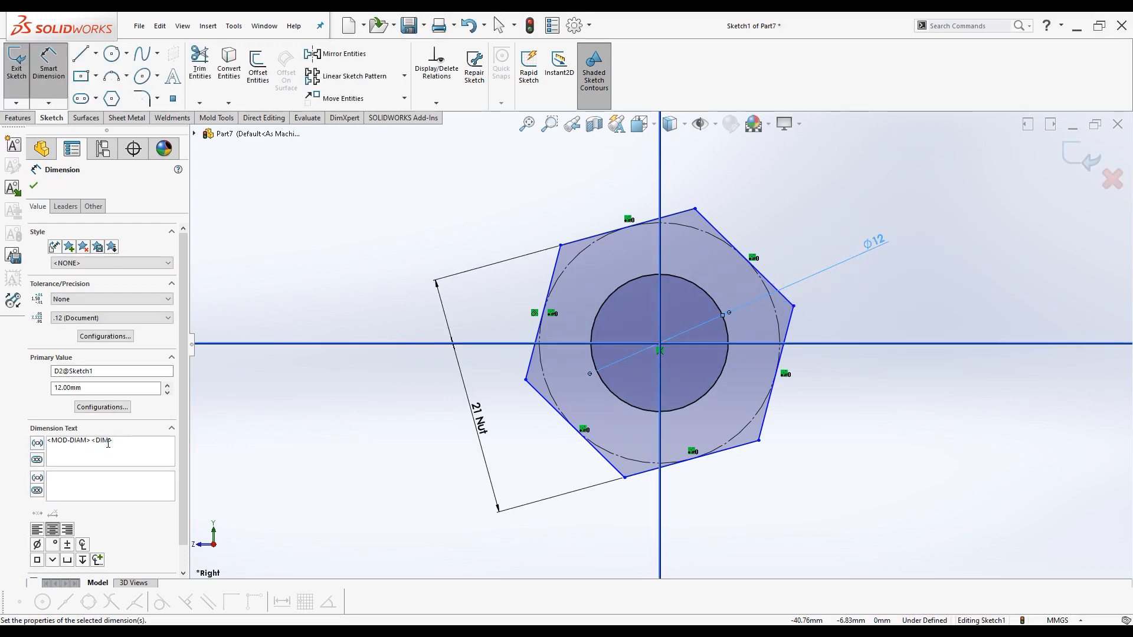
# Append the text "Nut Dia" to the circle's diameter dimension and close its properties.
pyautogui.click(118, 442)
pyautogui.write('Nut A')
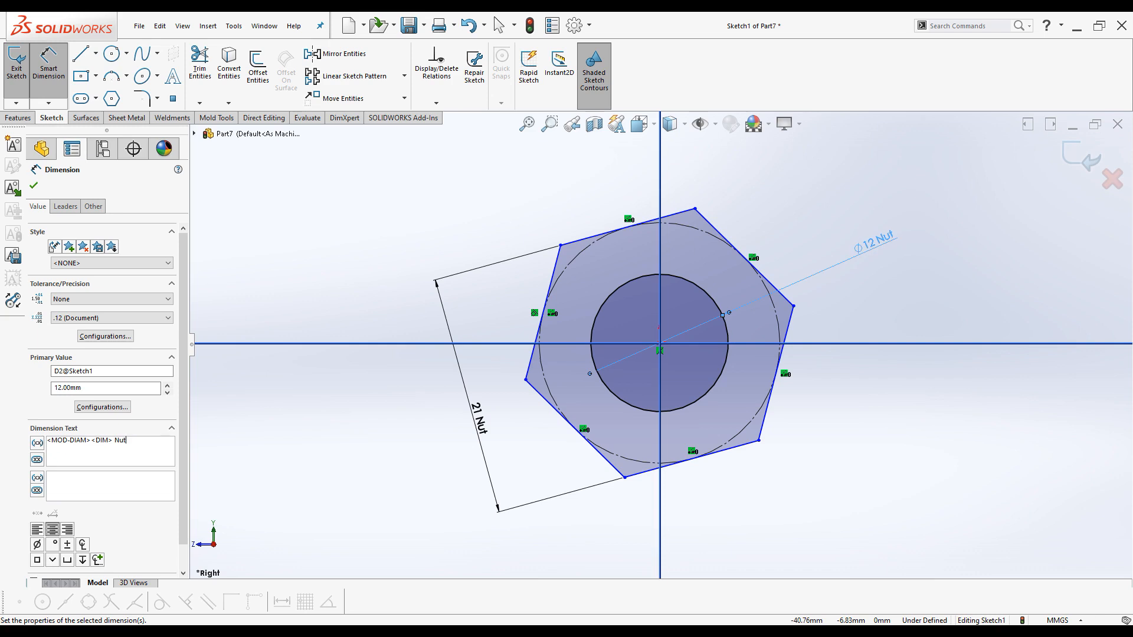
pyautogui.press('BackSpace')
pyautogui.write('Dia')
pyautogui.click(34, 185)
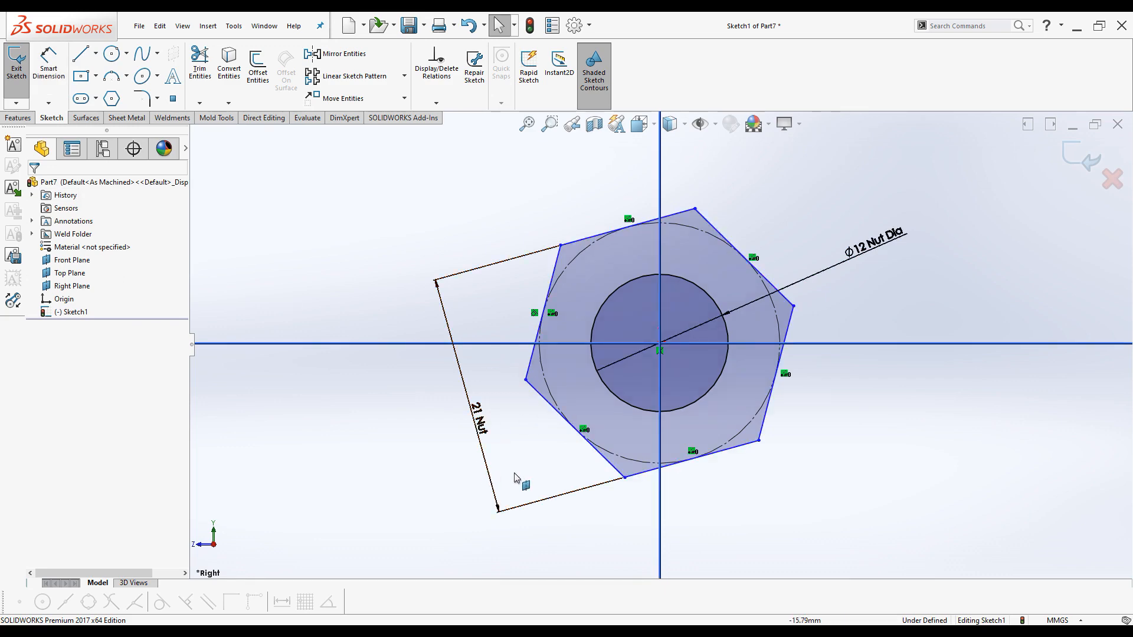
# Extrude the hexagon and circle sketch 13 mm blind to form the nut body.
pyautogui.click(18, 118)
pyautogui.click(22, 65)
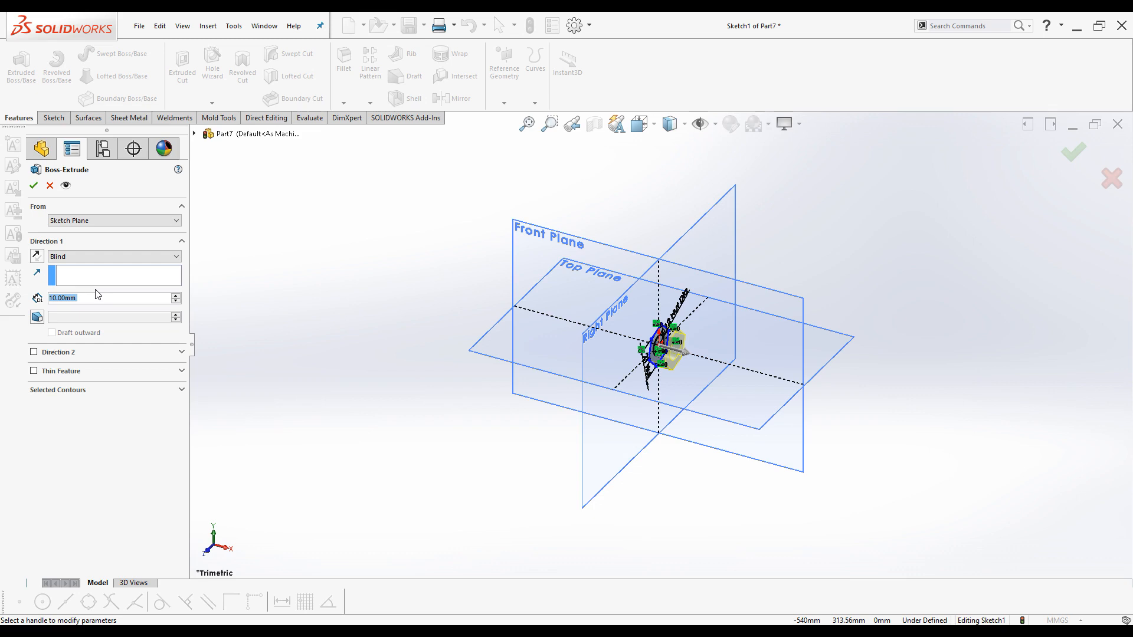
pyautogui.write('13')
pyautogui.press('Return')
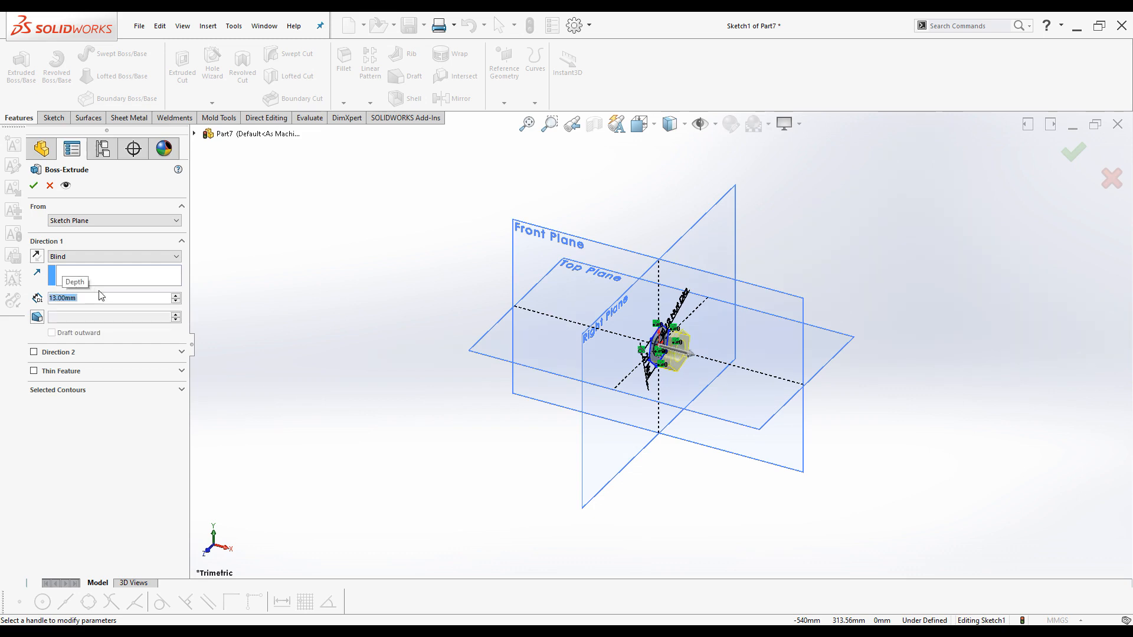
pyautogui.click(33, 186)
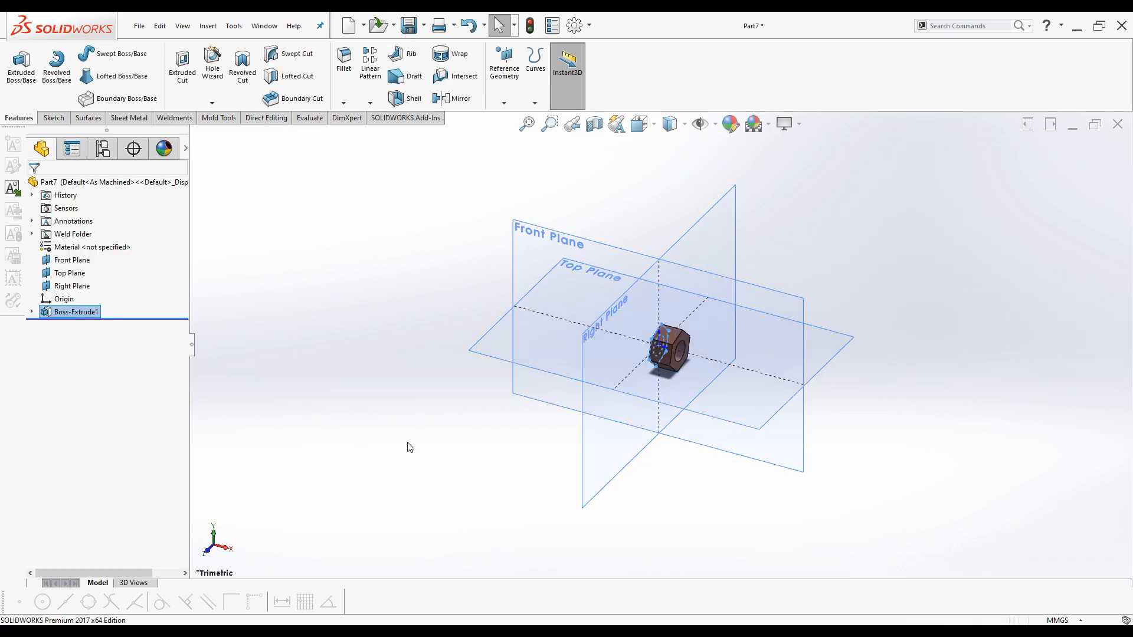
pyautogui.click(262, 349)
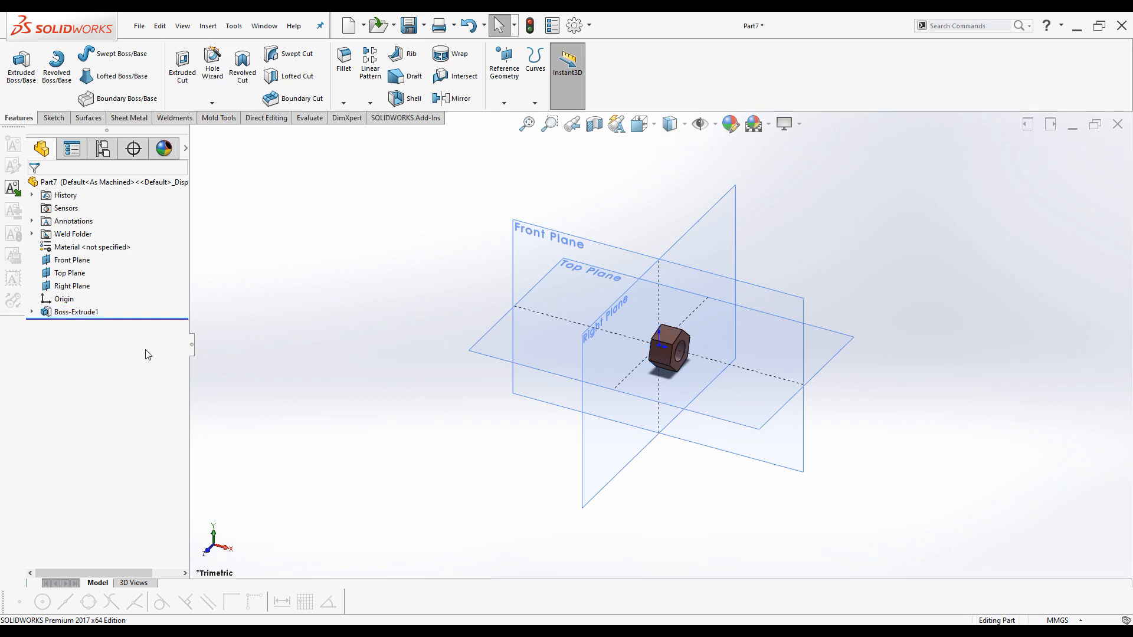
# Place the extrusion's thickness dimension clear of the nut body and append the text "Nut Tk" to it.
pyautogui.click(46, 313)
pyautogui.scroll(-5, 716, 329)
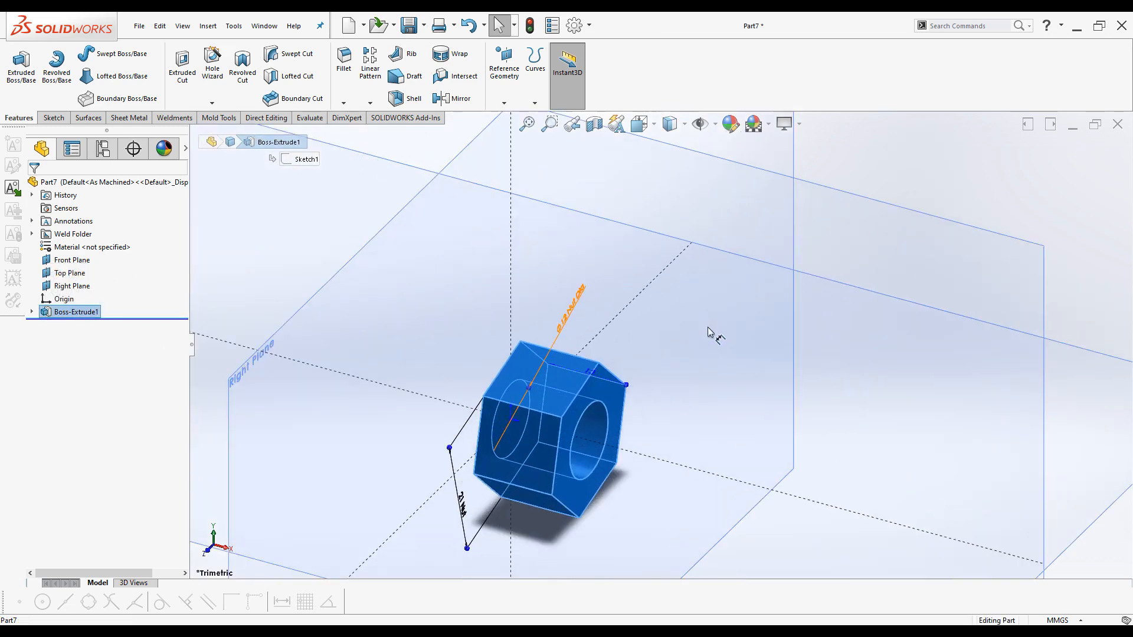
pyautogui.scroll(5, 626, 377)
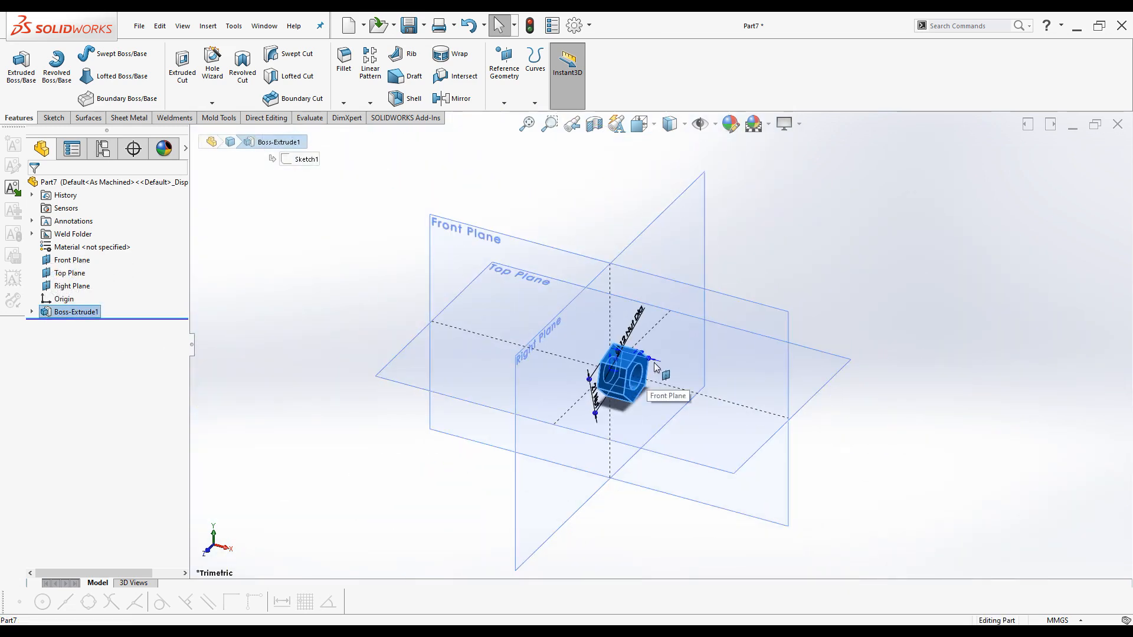
pyautogui.click(659, 362)
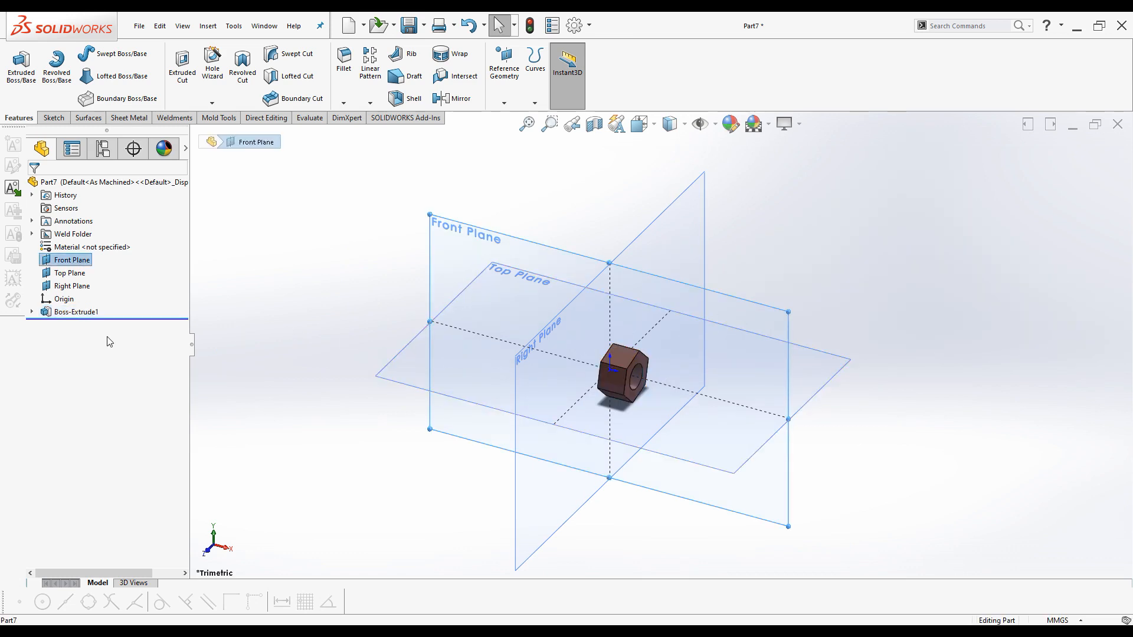
pyautogui.click(87, 315)
pyautogui.scroll(-5, 678, 360)
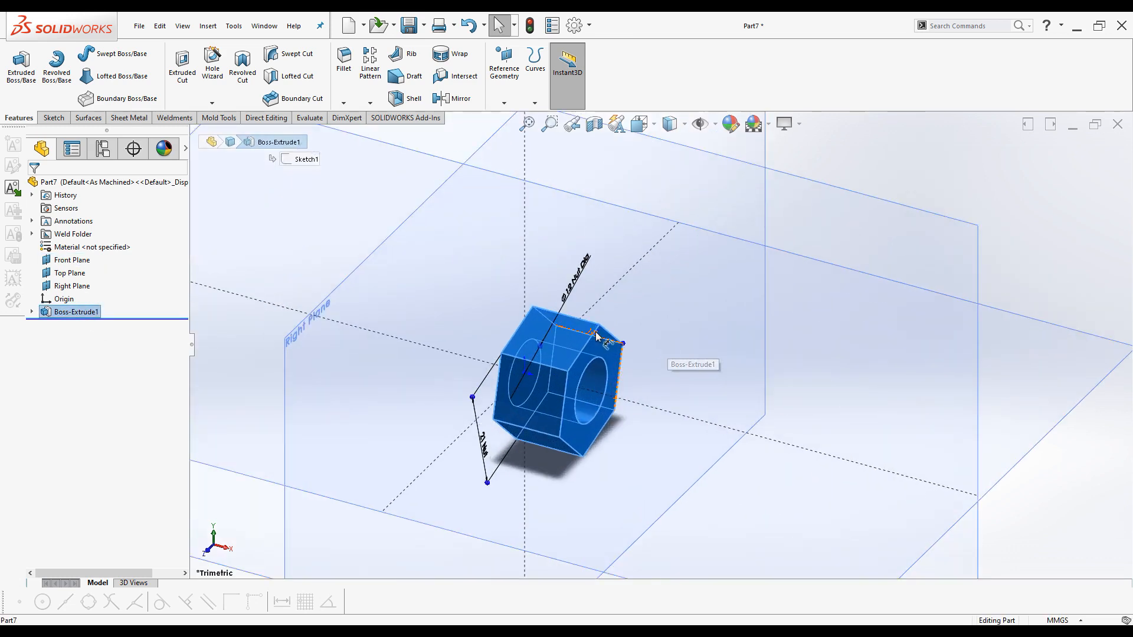
pyautogui.moveTo(595, 335); pyautogui.dragTo(649, 262)
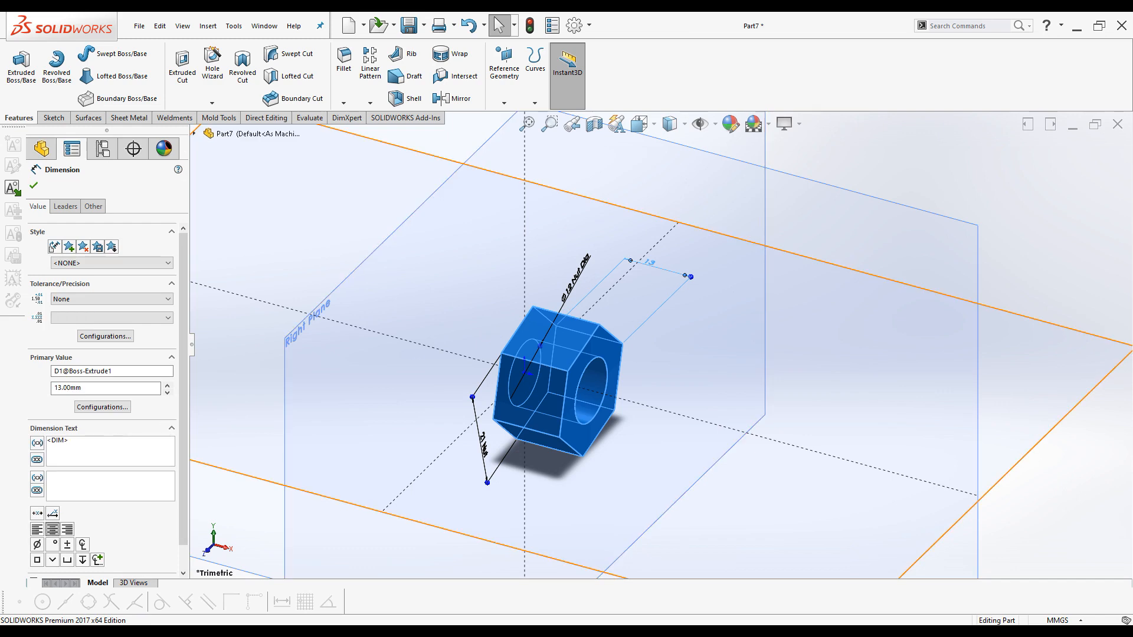
pyautogui.click(97, 442)
pyautogui.write('Nut Tk')
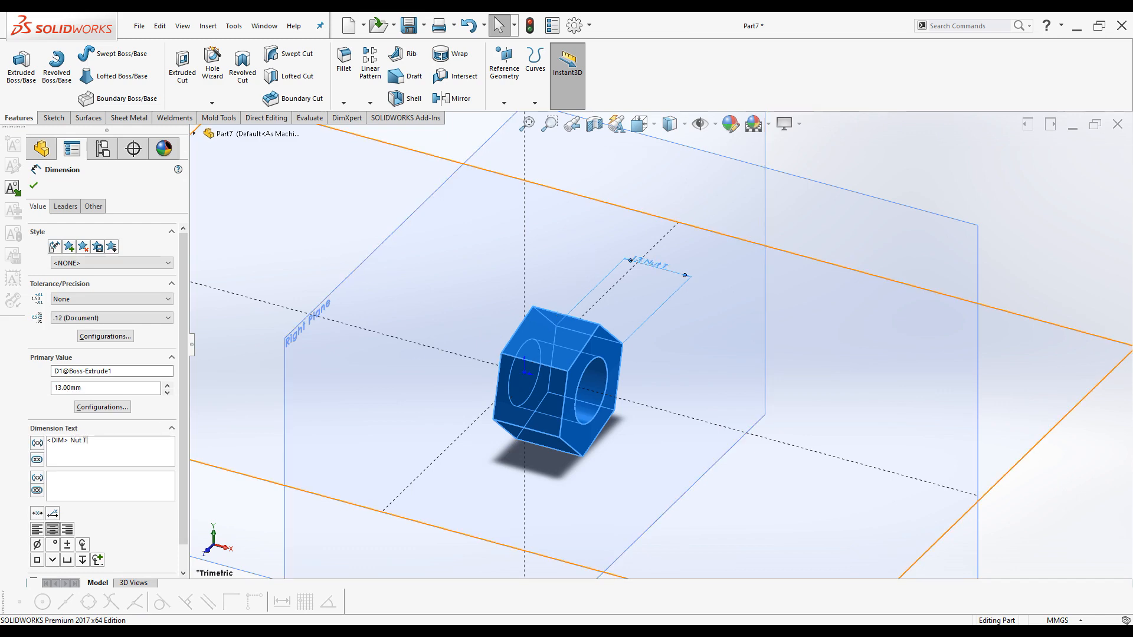
pyautogui.click(33, 186)
pyautogui.scroll(3, 655, 337)
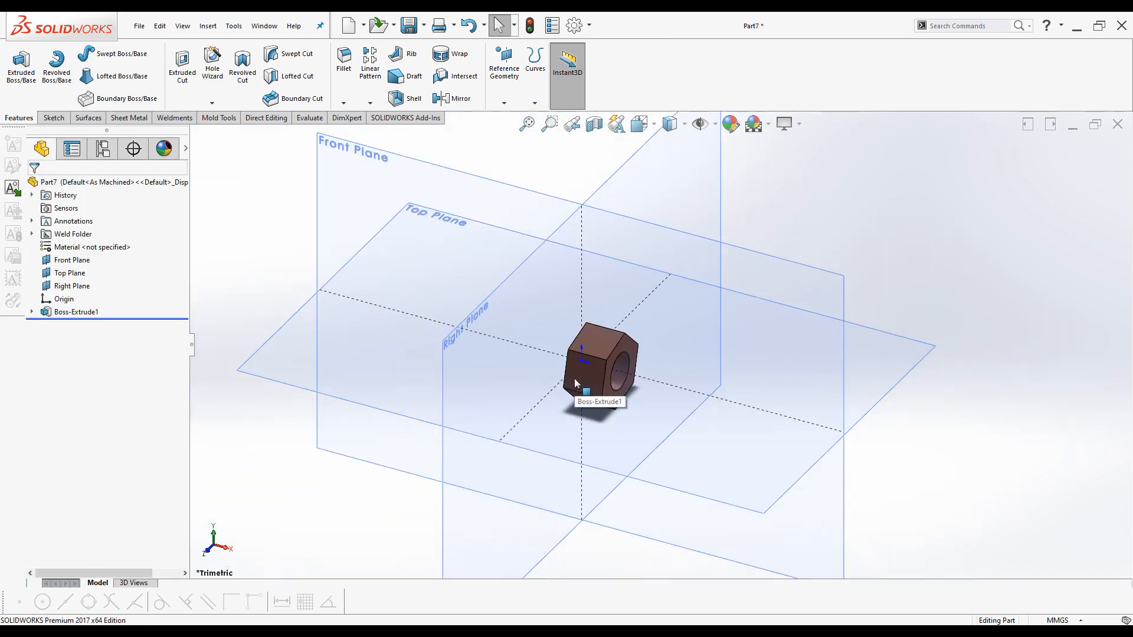
# Show the nut in isometric view, save the part as "Nut ith Config", and hide the reference planes.
pyautogui.hotkey('ctrl', '7')
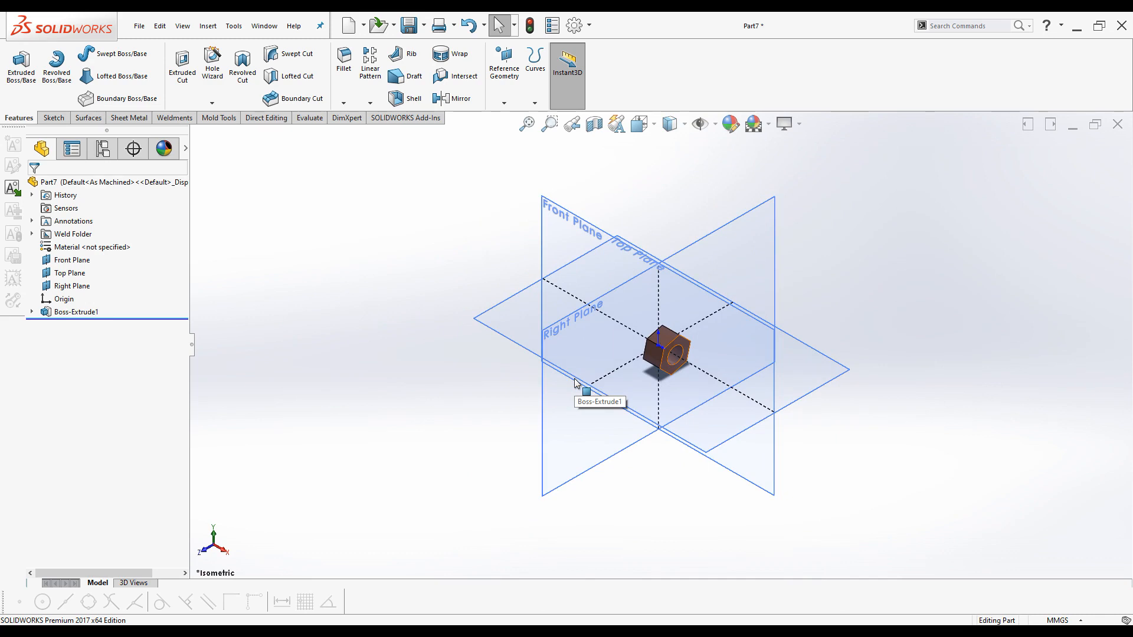
pyautogui.click(408, 25)
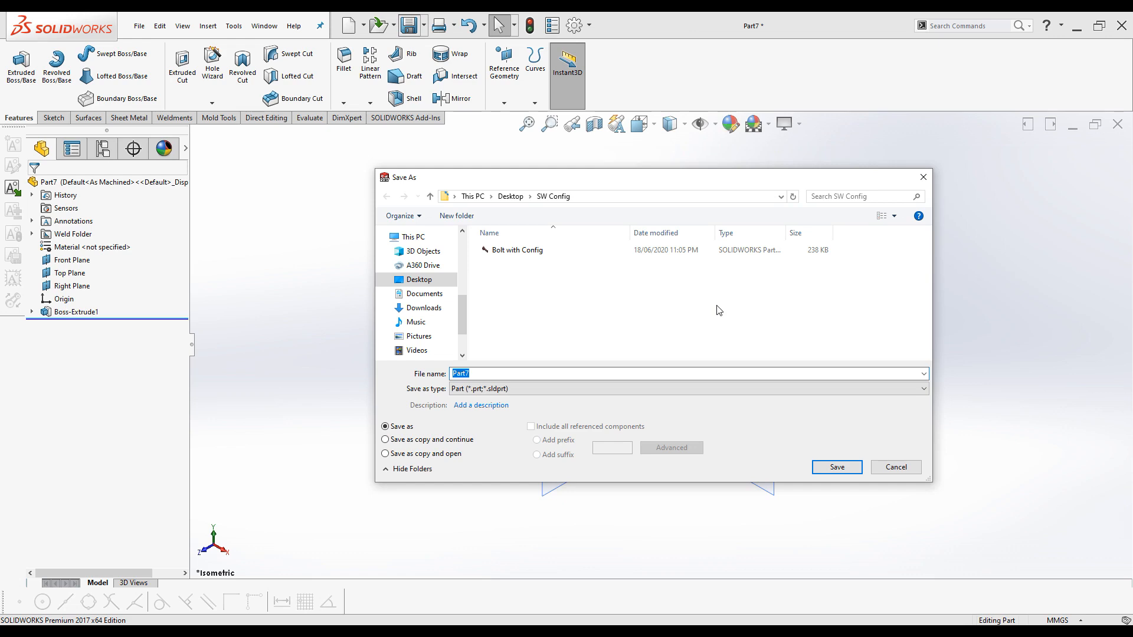
pyautogui.write('Nut ith Config')
pyautogui.click(837, 467)
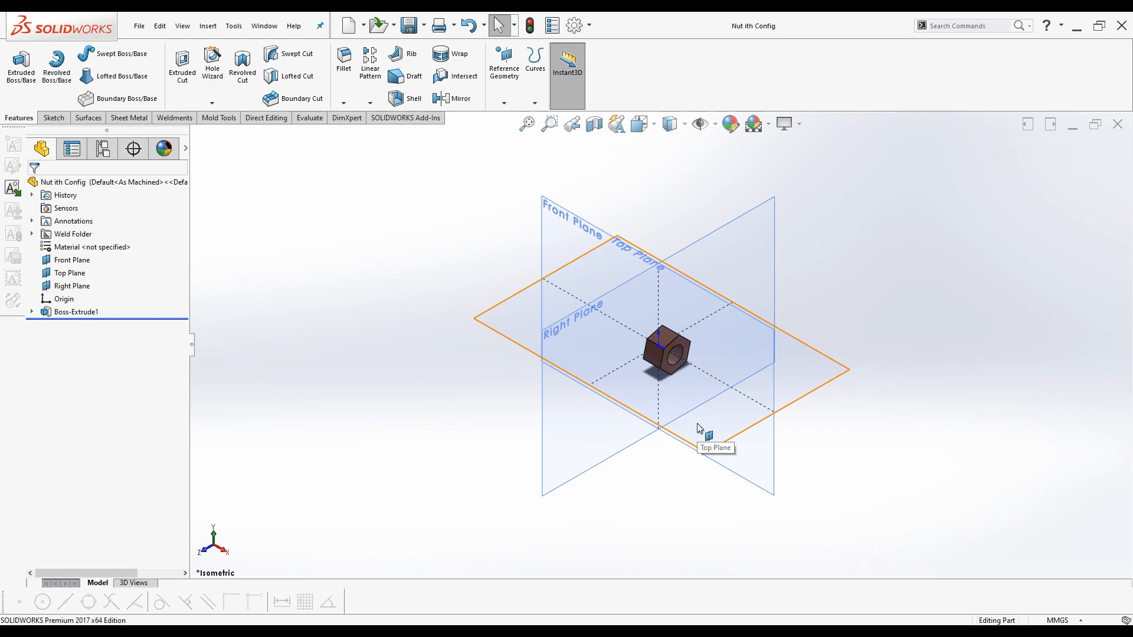
pyautogui.scroll(-2, 776, 314)
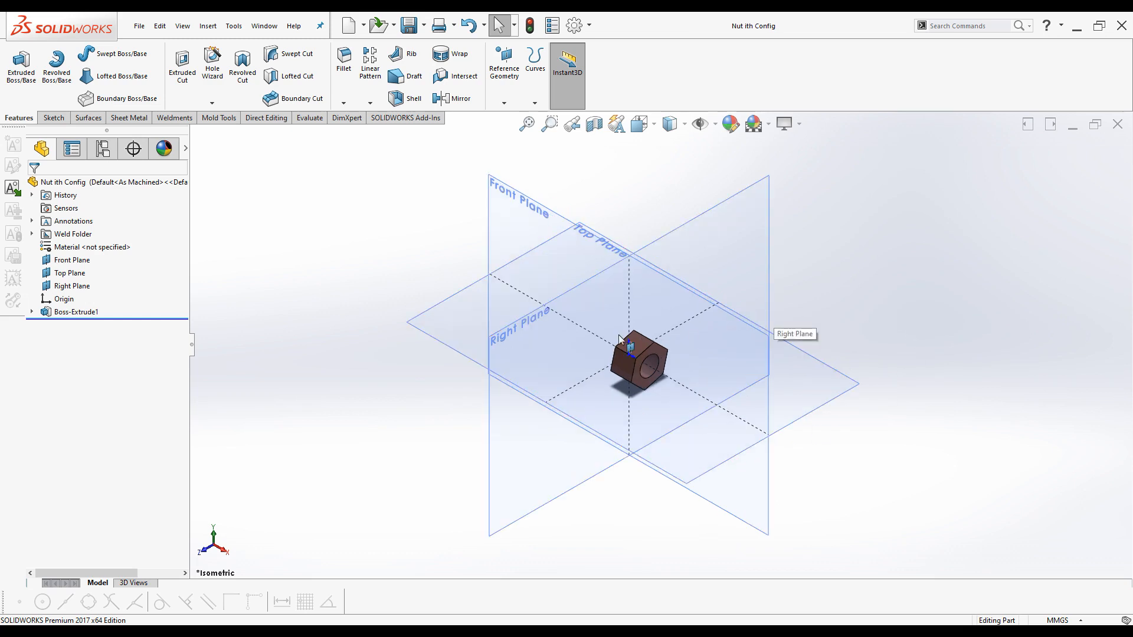
pyautogui.click(700, 125)
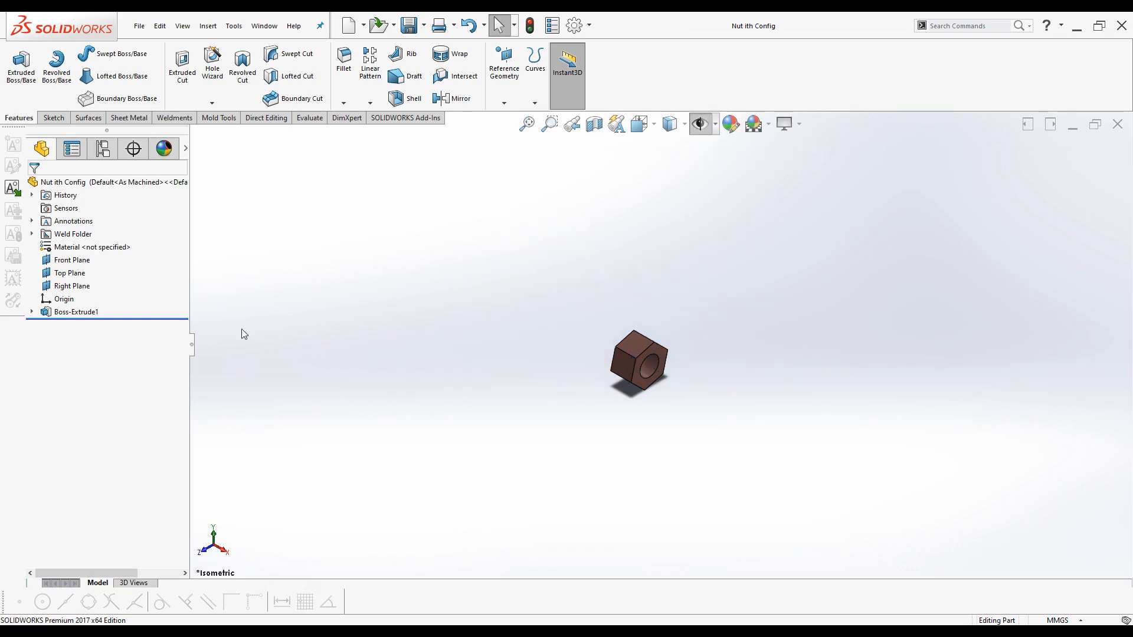
# Open the configuration table for the "Nut" across-flats dimension and delete the Default<As Welded> configuration.
pyautogui.click(49, 315)
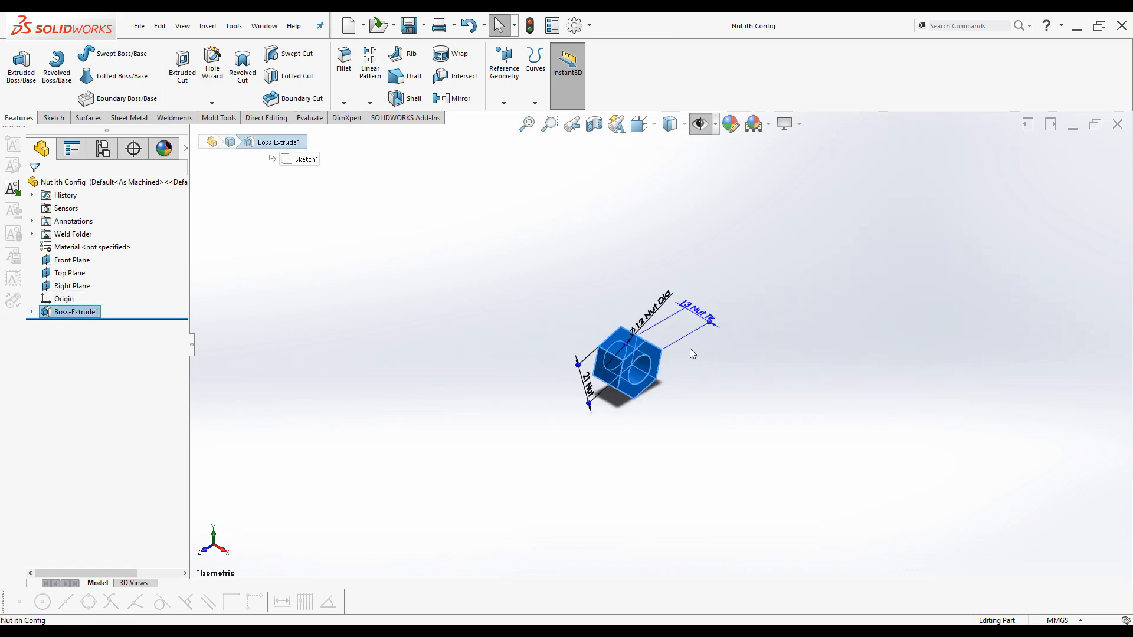
pyautogui.scroll(-2, 693, 353)
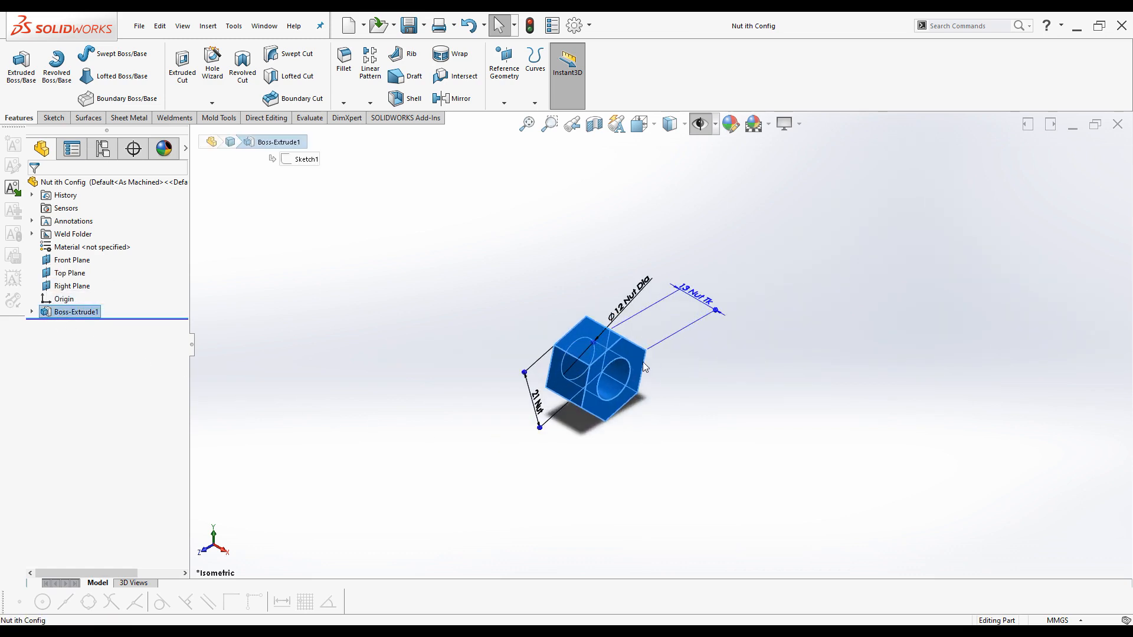
pyautogui.rightClick(527, 387)
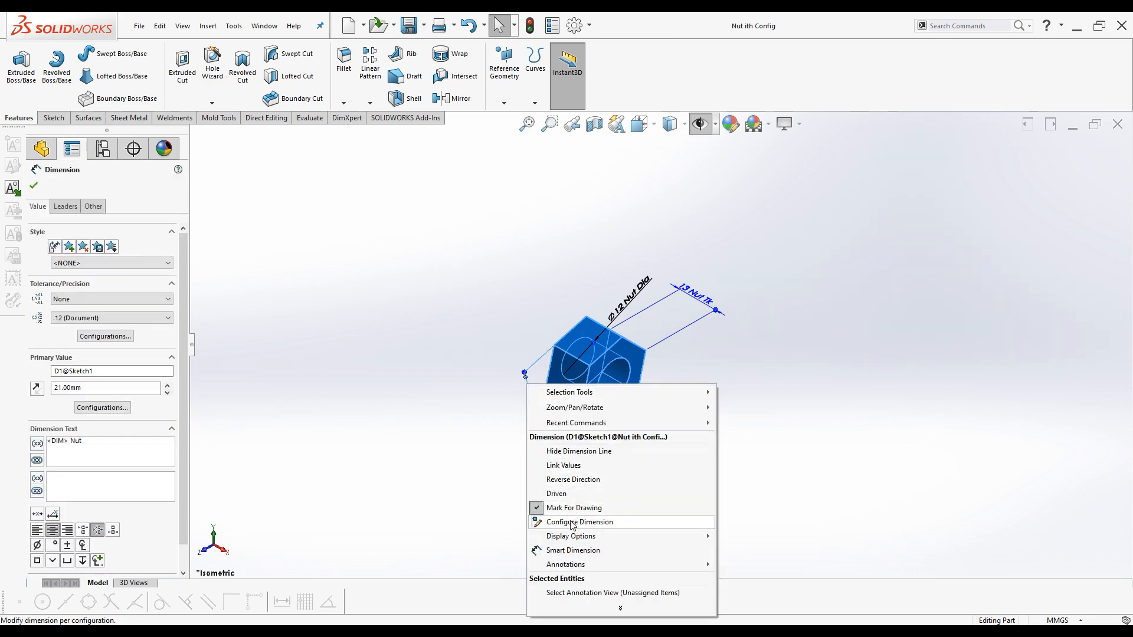
pyautogui.click(572, 522)
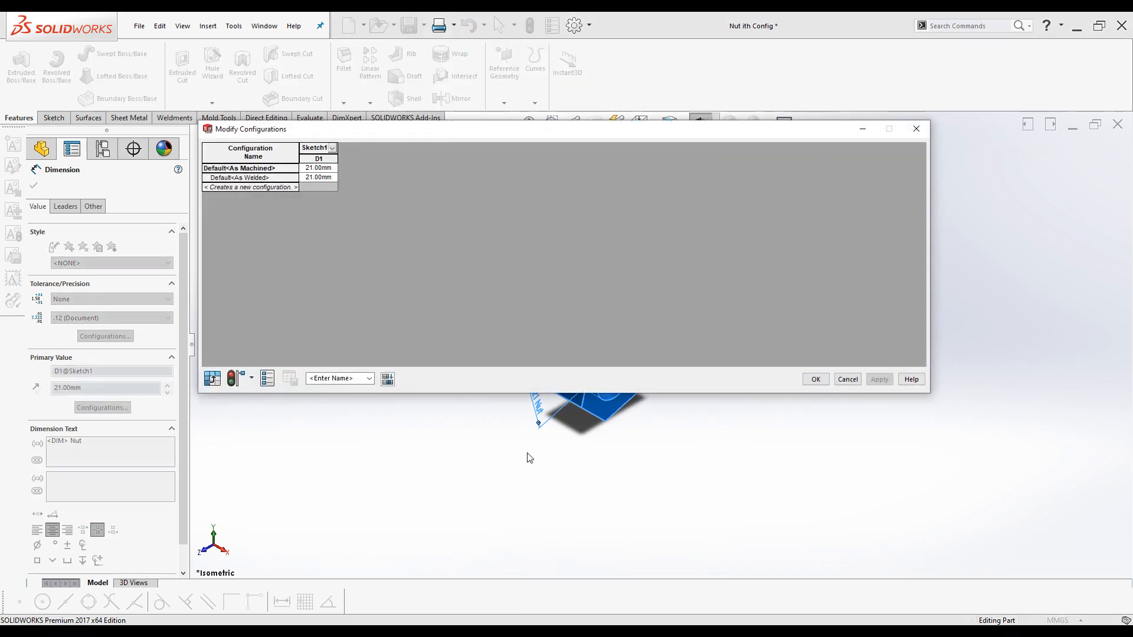
pyautogui.rightClick(236, 178)
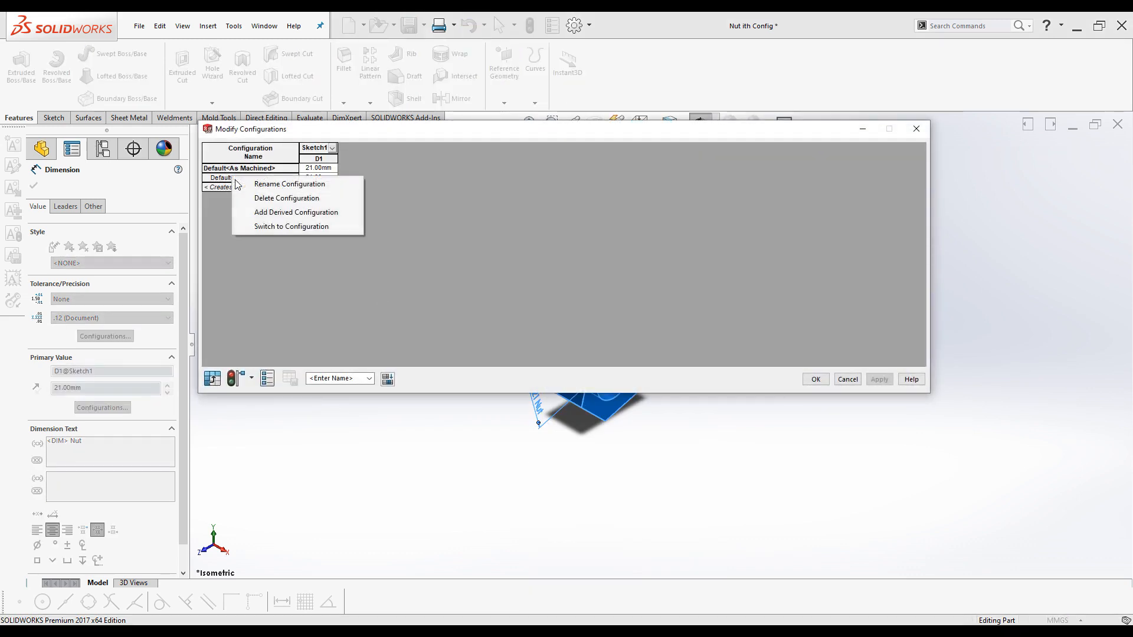
pyautogui.click(263, 198)
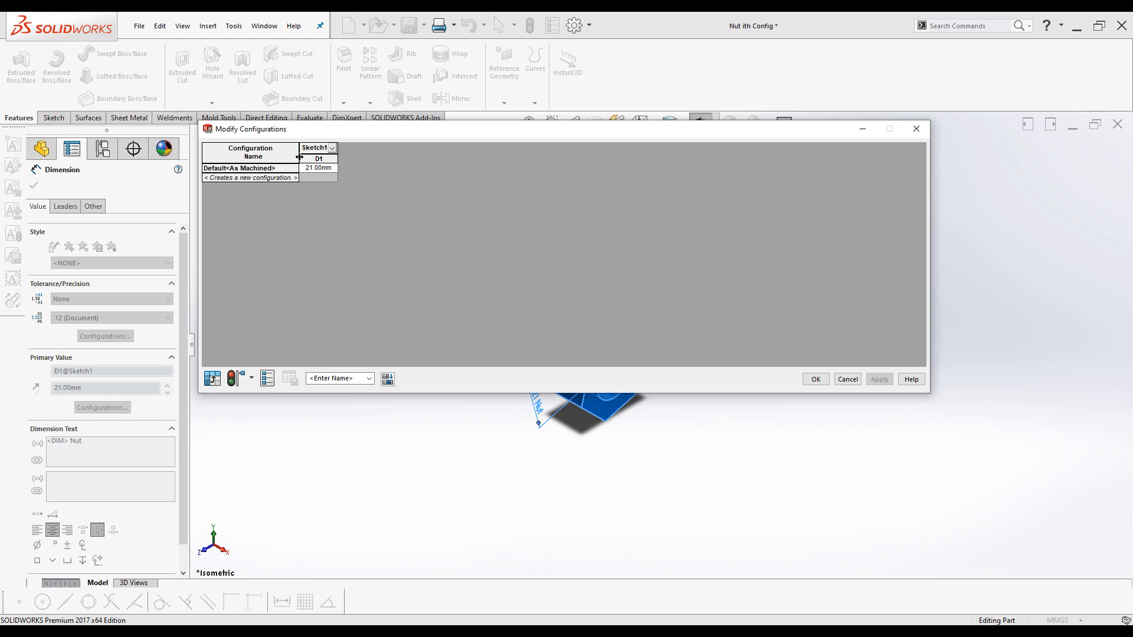
# Add a configuration named M16 with an across-flats dimension of 27 mm.
pyautogui.click(247, 177)
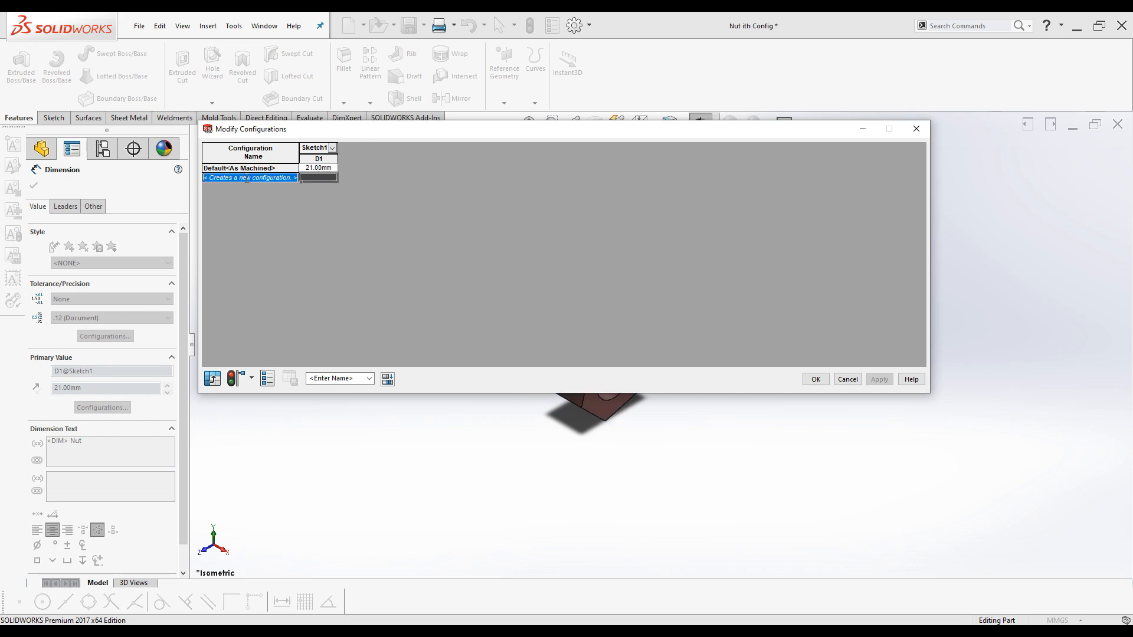
pyautogui.write('M16')
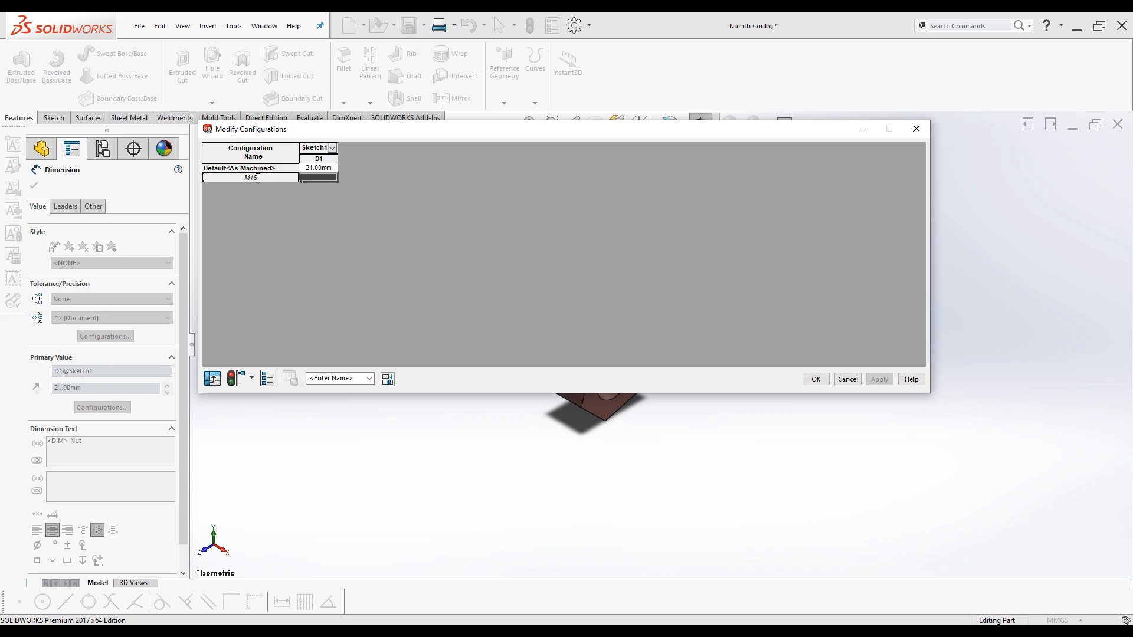
pyautogui.click(315, 177)
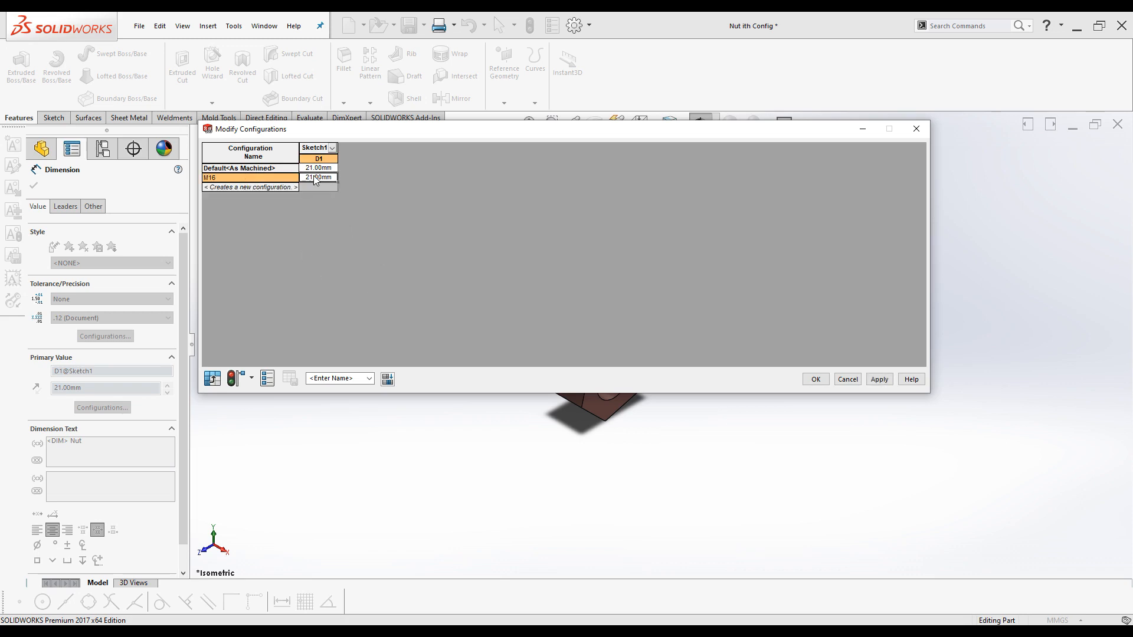
pyautogui.doubleClick(315, 177)
pyautogui.write('27')
# Add a configuration named M20 with an across-flats dimension of 32 mm.
pyautogui.click(245, 187)
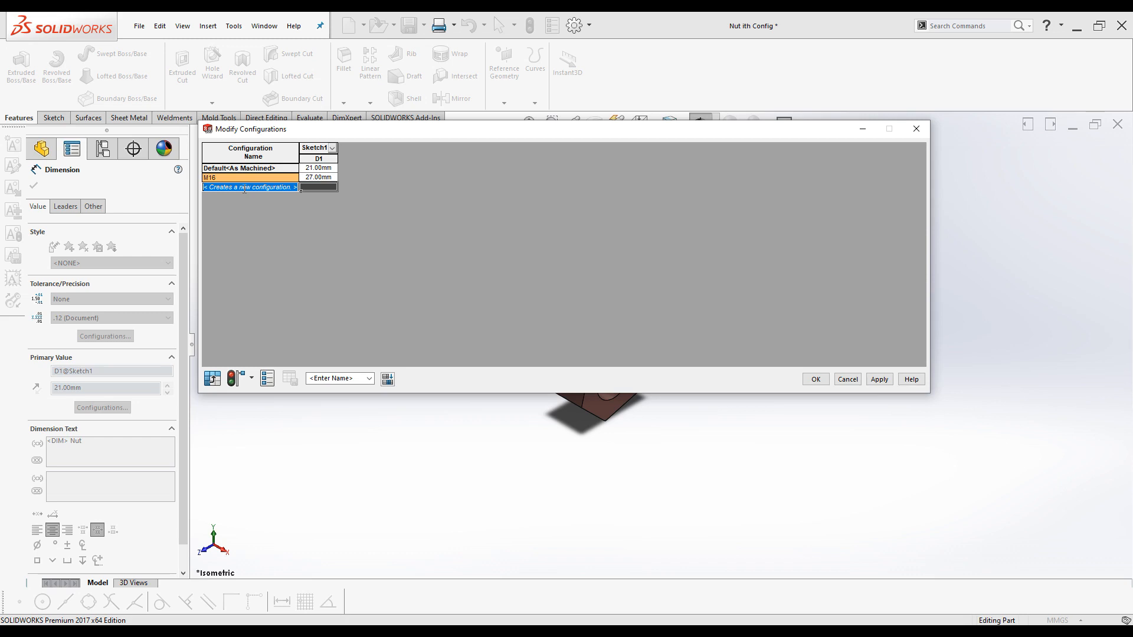
pyautogui.press('BackSpace')
pyautogui.write('M')
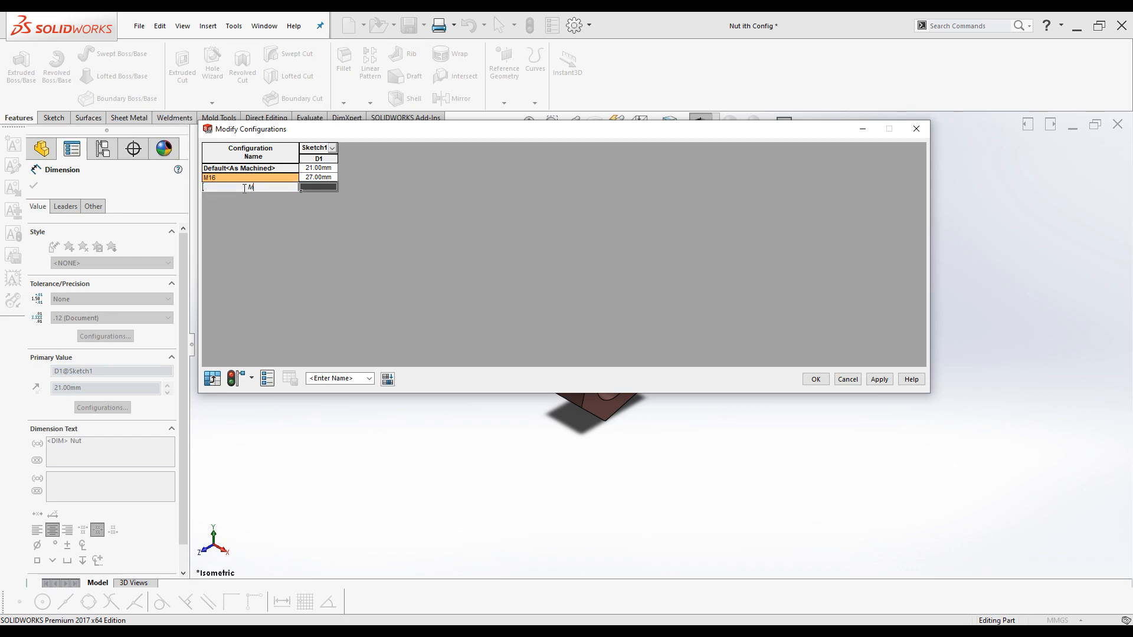
pyautogui.write('20')
pyautogui.click(316, 187)
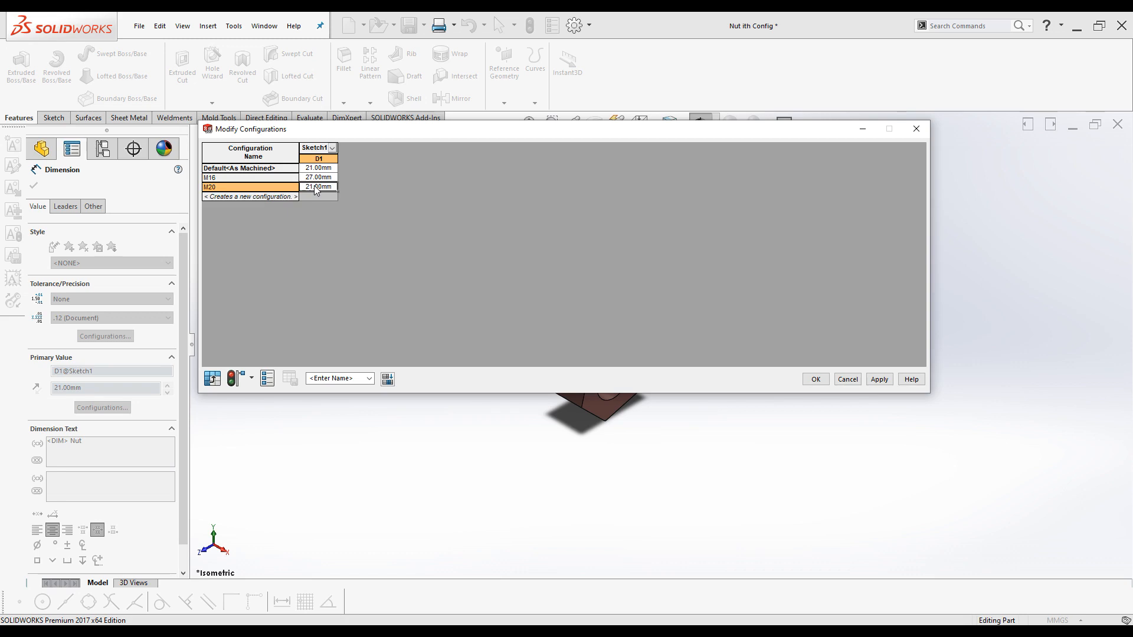
pyautogui.write('32')
# Add a configuration named M24 with an across-flats dimension of 41 mm.
pyautogui.click(229, 196)
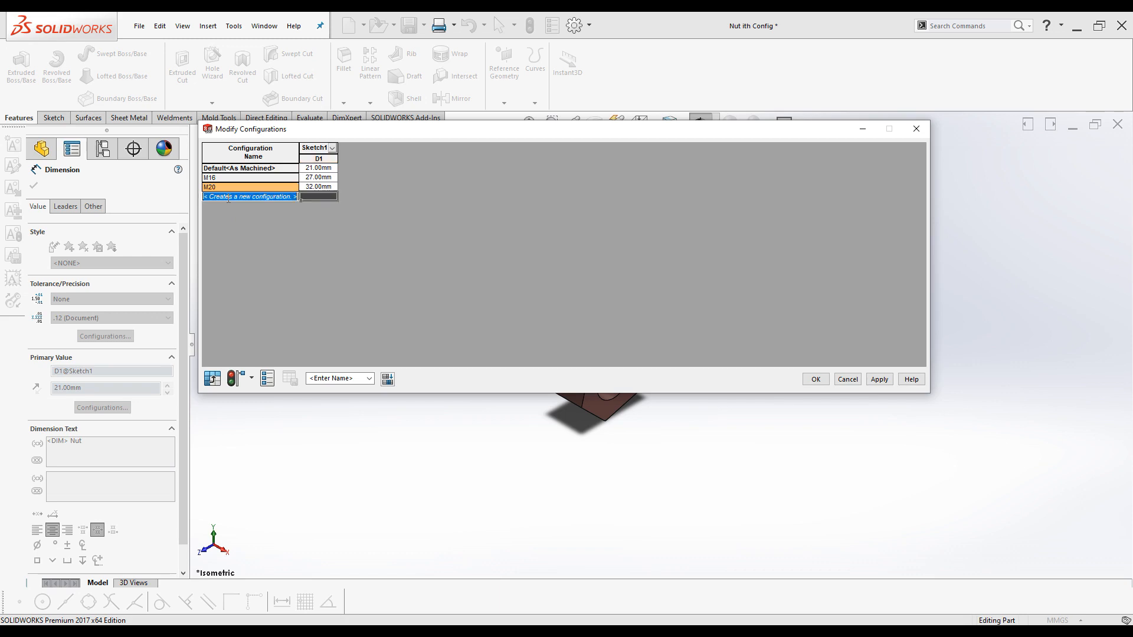
pyautogui.write('M24')
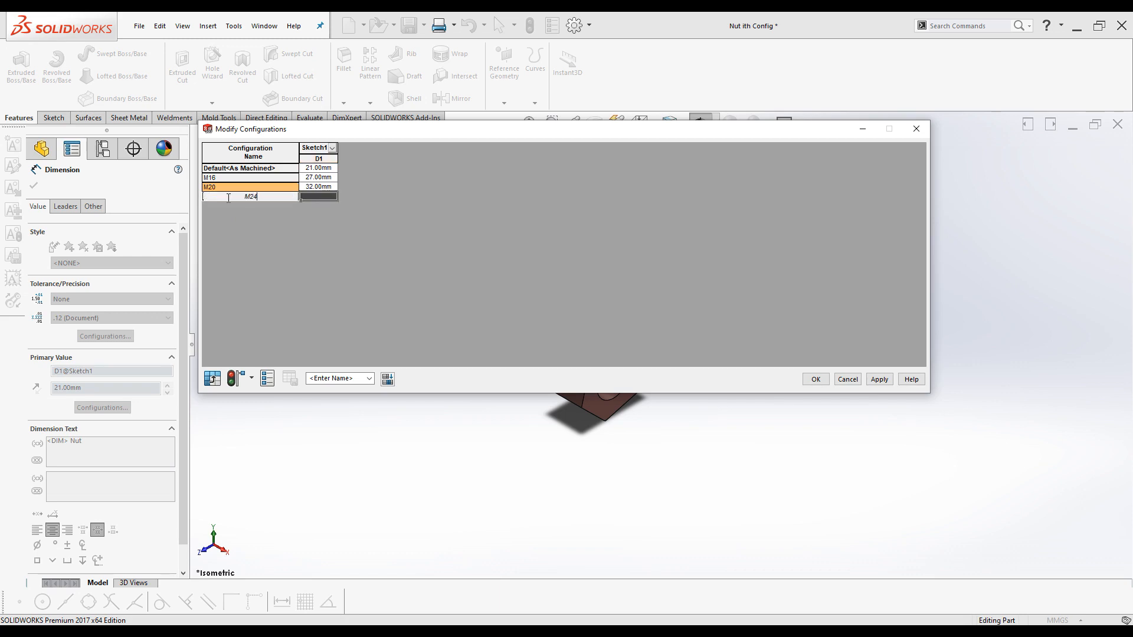
pyautogui.click(320, 197)
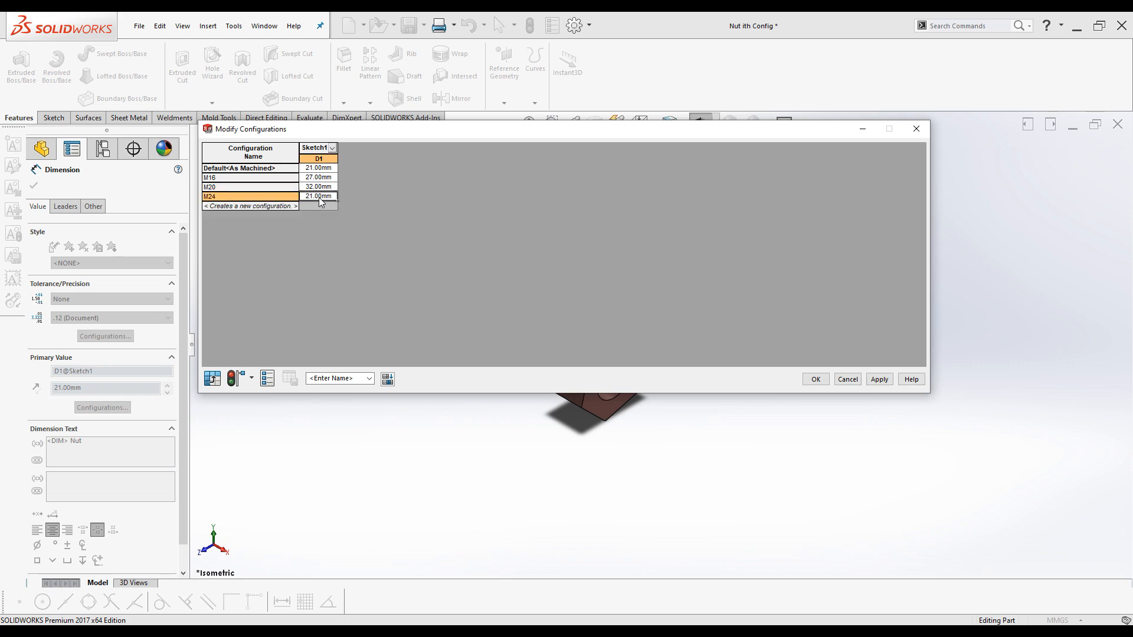
pyautogui.write('41')
# Add a configuration named M30 with an across-flats dimension of 50 mm, then apply and close the configuration table.
pyautogui.click(229, 206)
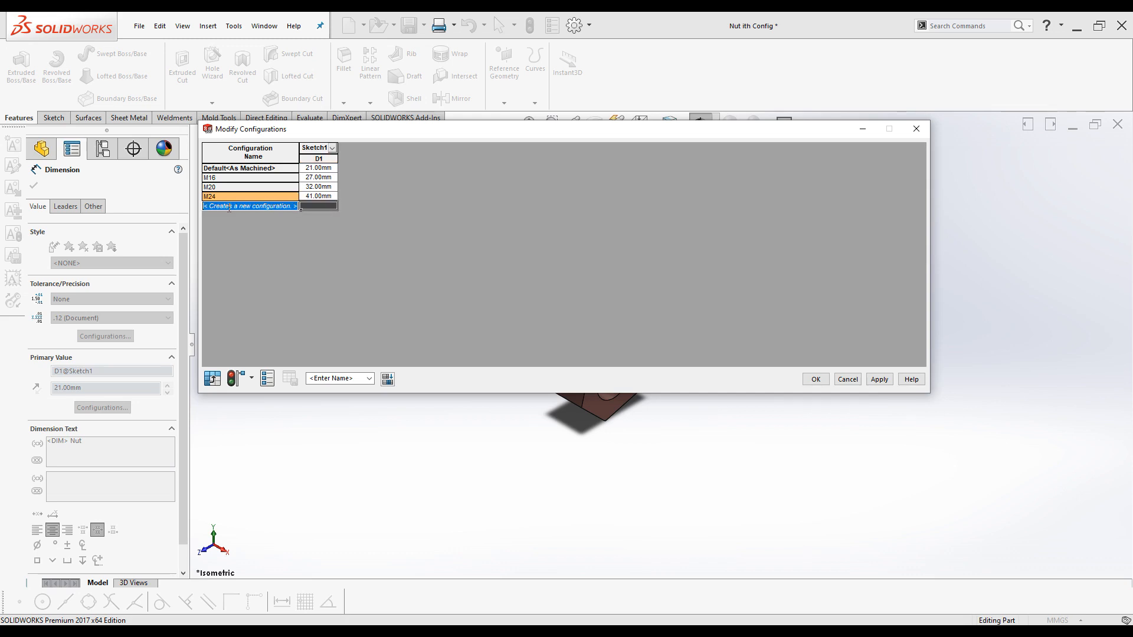
pyautogui.write('M')
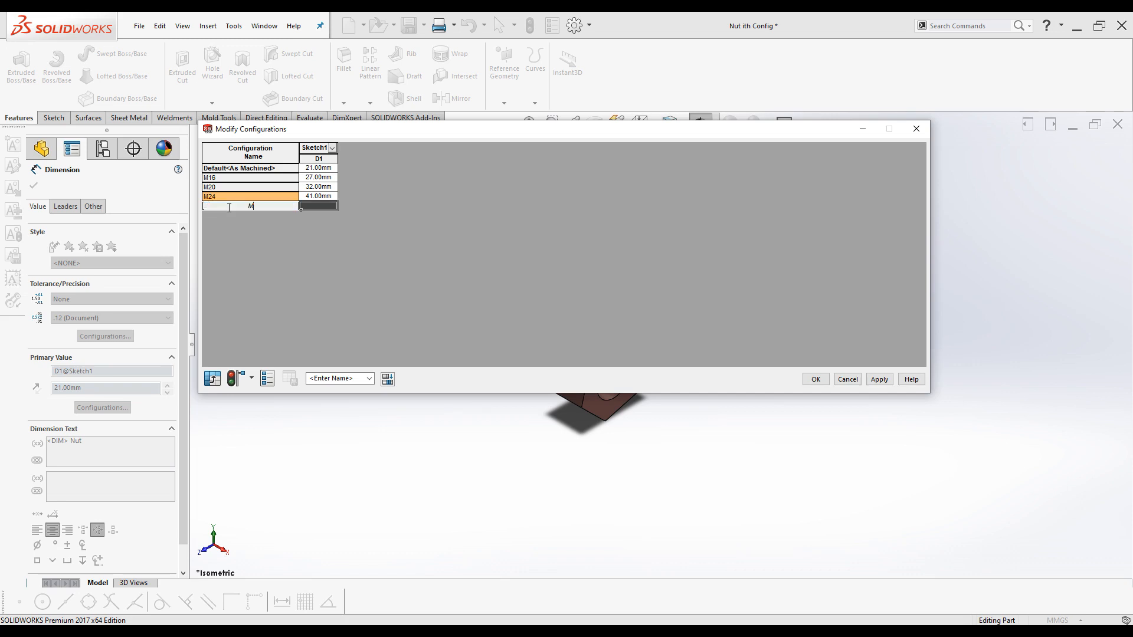
pyautogui.write('30')
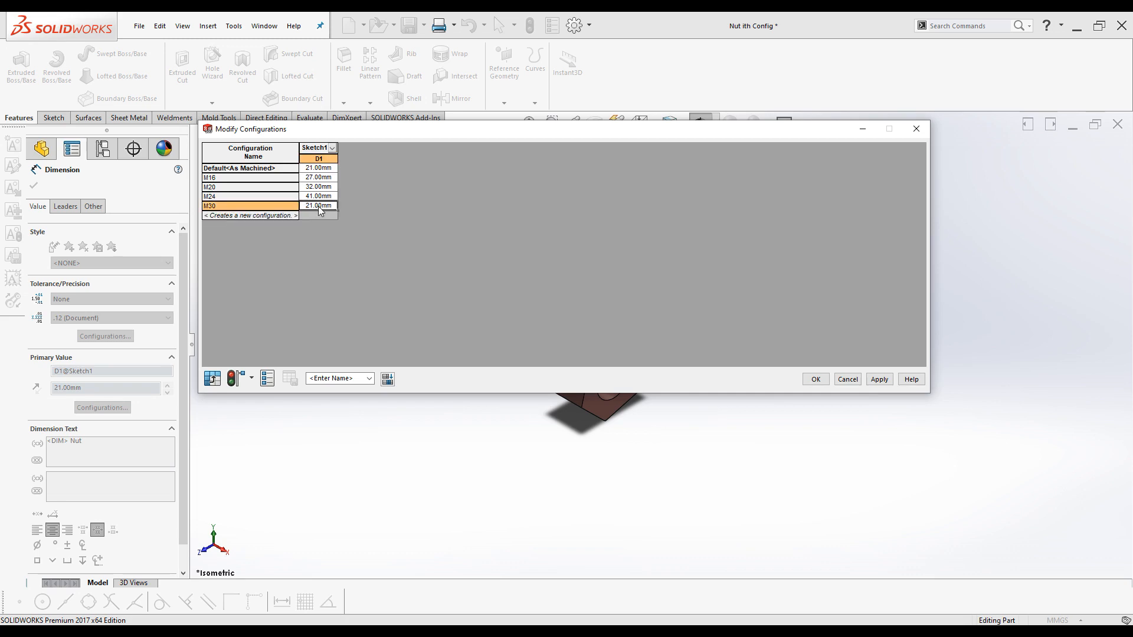
pyautogui.write('50')
pyautogui.click(880, 379)
pyautogui.click(816, 380)
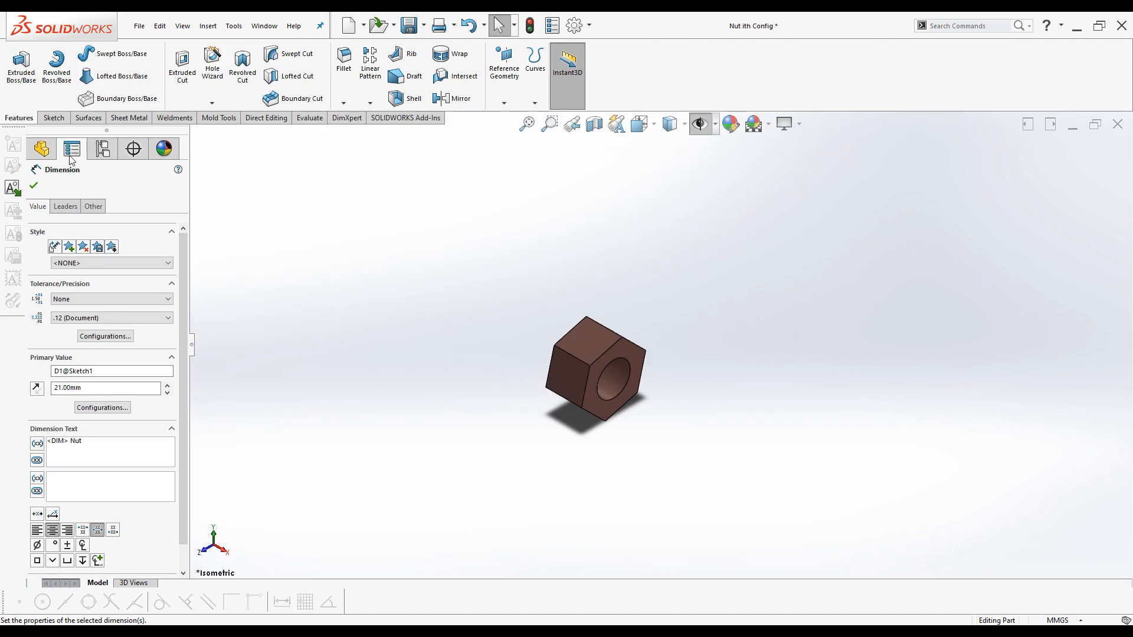
# Open the configuration table for the nut's hole diameter dimension and rename the default configuration as M12.
pyautogui.click(34, 185)
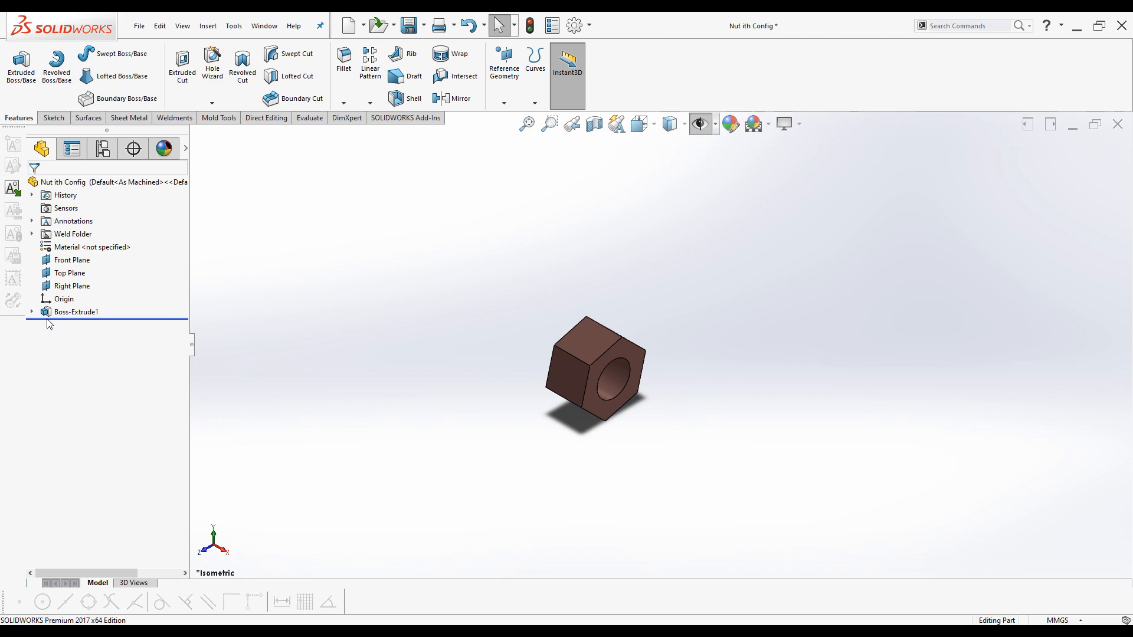
pyautogui.click(65, 312)
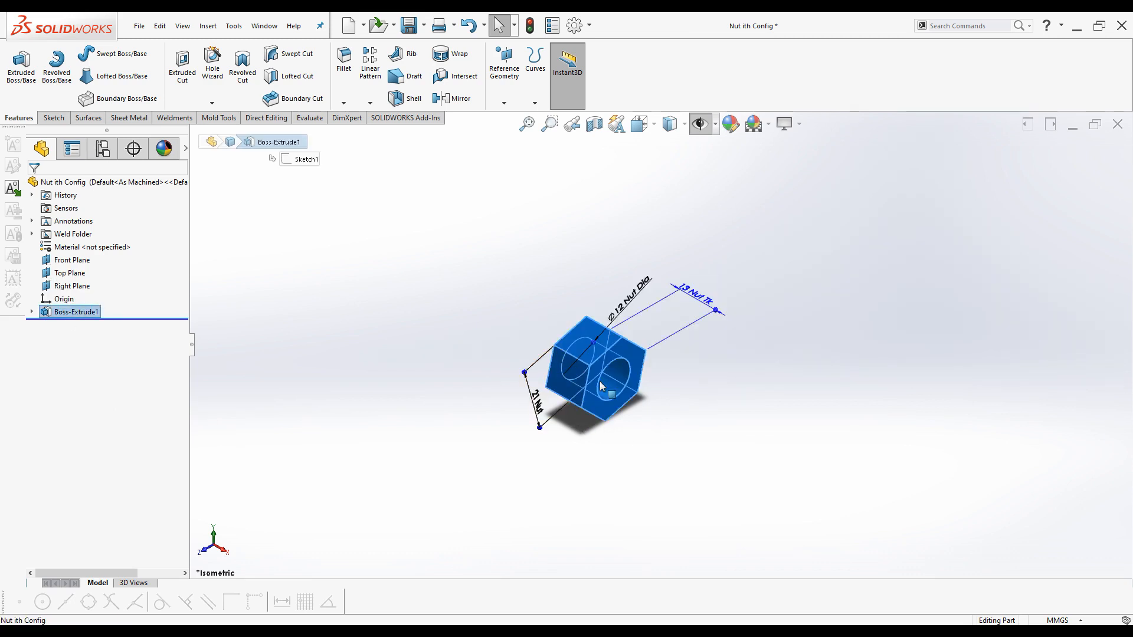
pyautogui.click(637, 298)
pyautogui.rightClick(636, 296)
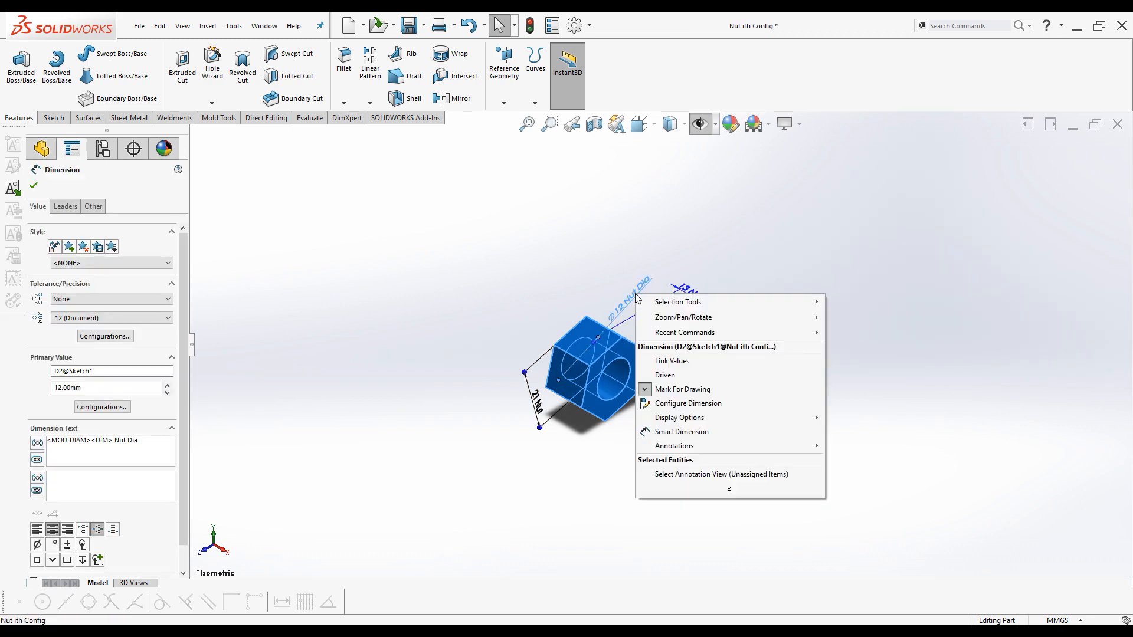
pyautogui.click(670, 404)
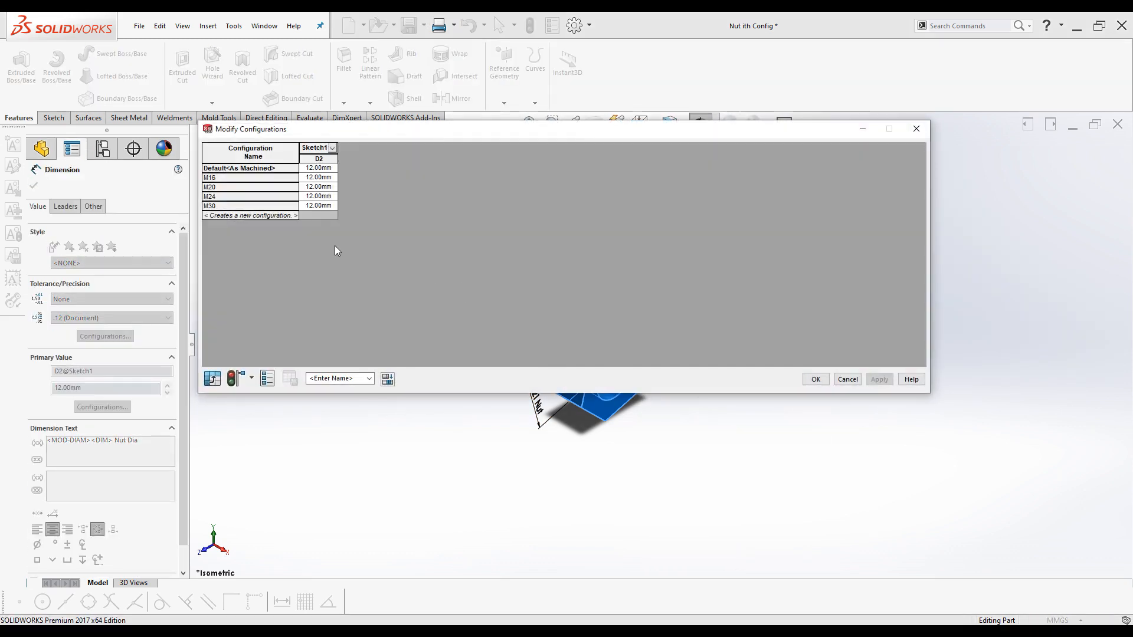
pyautogui.click(225, 168)
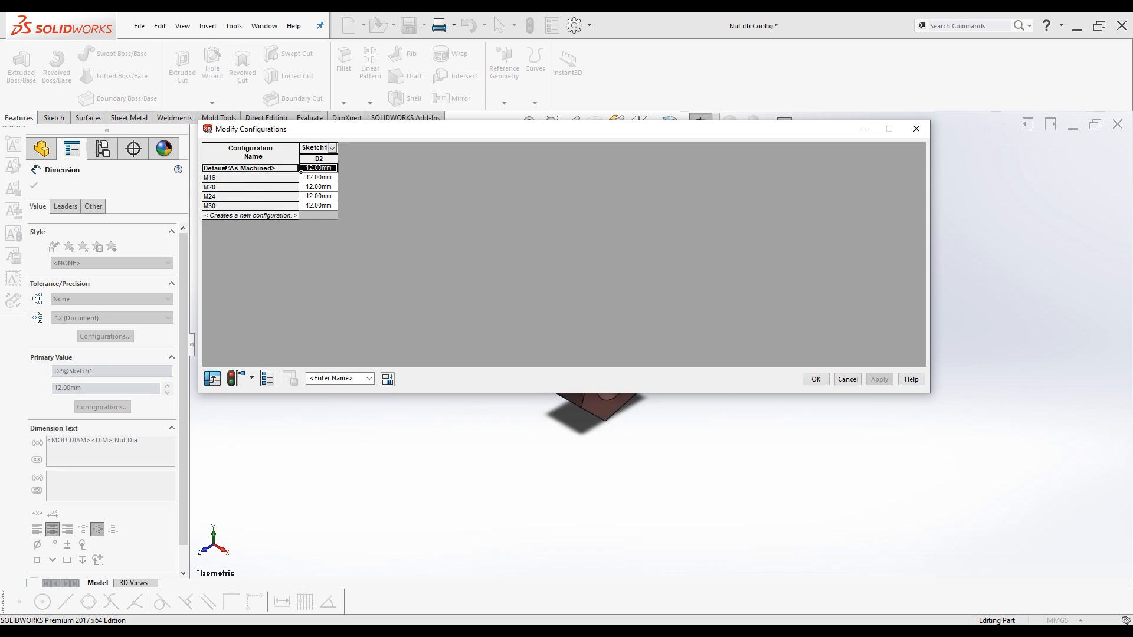
pyautogui.rightClick(225, 169)
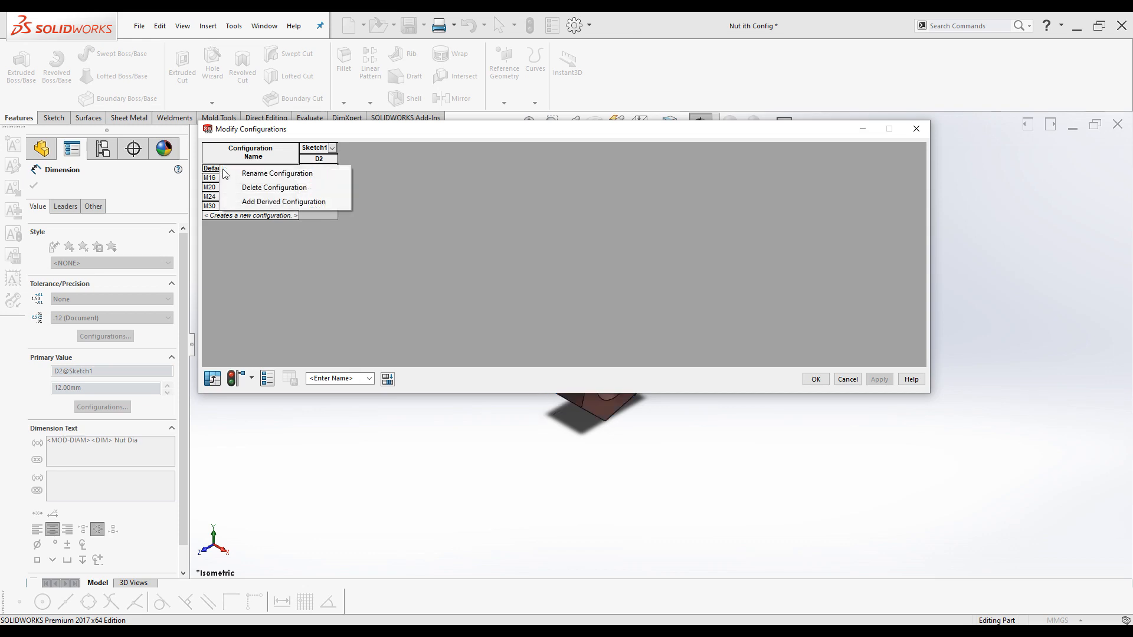
pyautogui.click(260, 175)
pyautogui.write('M12')
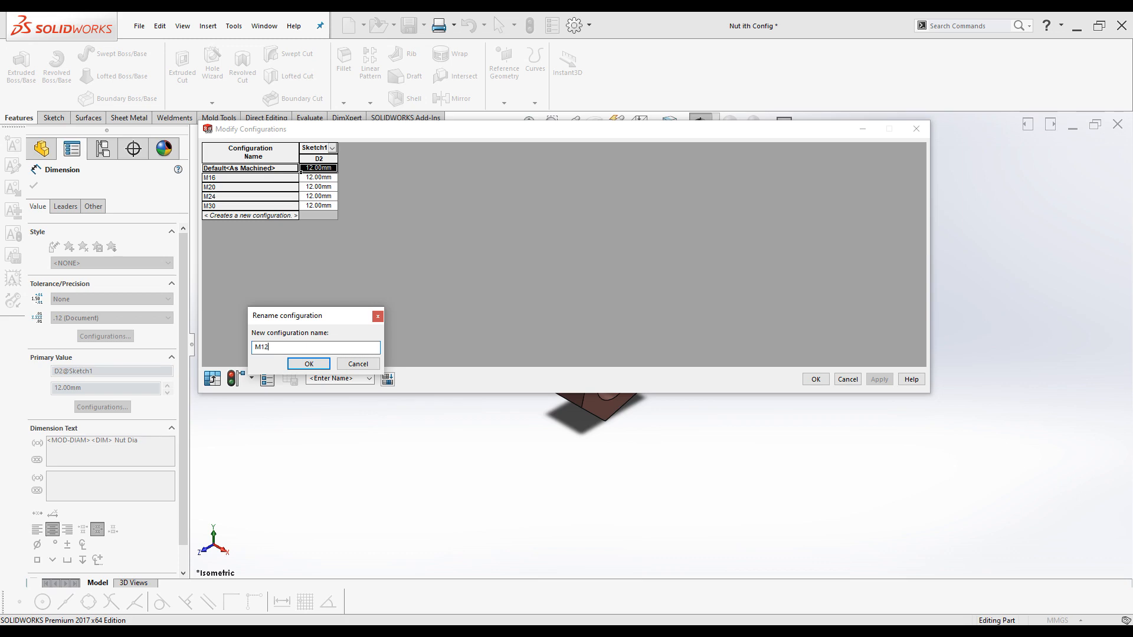
pyautogui.press('Return')
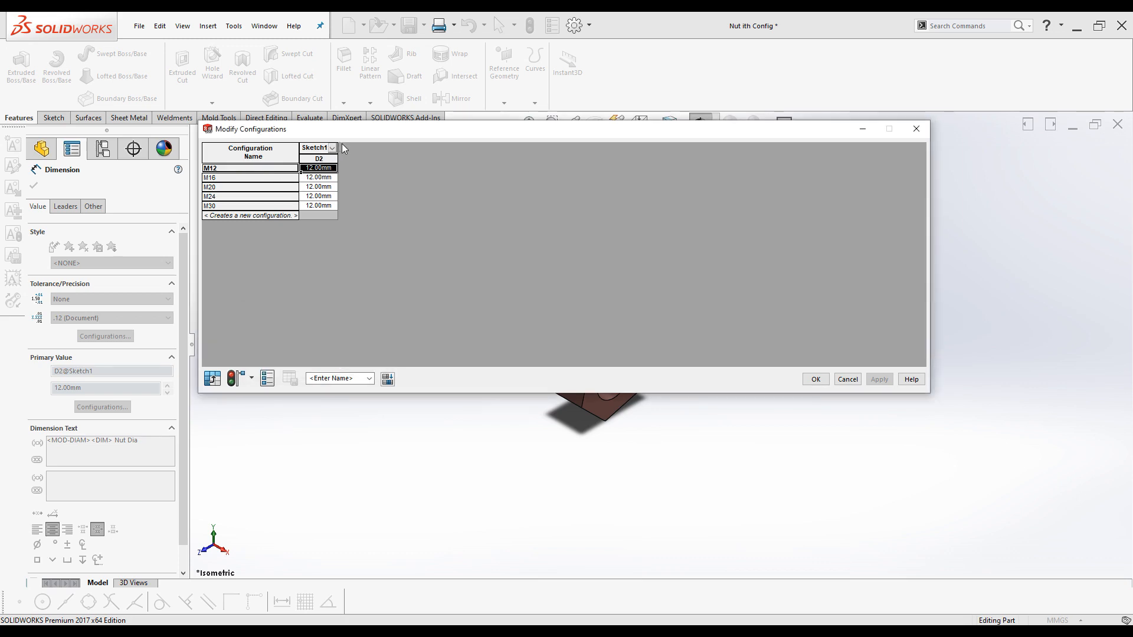
# Set the nut's hole diameter to 16 mm for M16, 20 mm for M20, 24 mm for M24 and 30 mm for M30, and apply the table.
pyautogui.click(318, 182)
pyautogui.write('16')
pyautogui.press('Return')
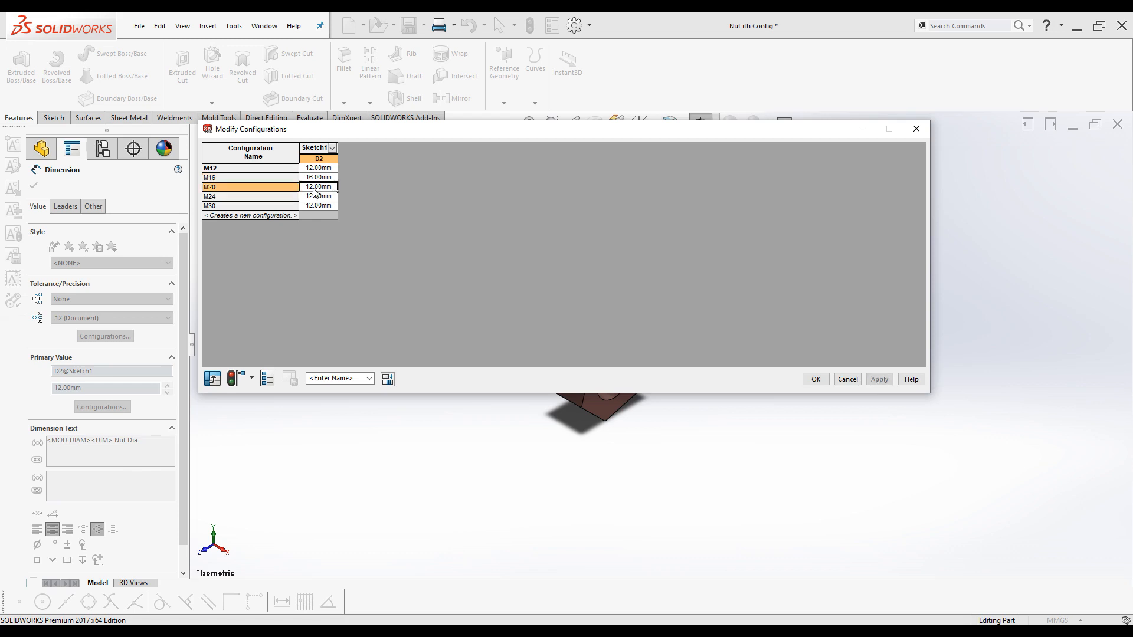
pyautogui.write('20')
pyautogui.press('Return')
pyautogui.write('24')
pyautogui.press('Return')
pyautogui.write('30')
pyautogui.click(880, 380)
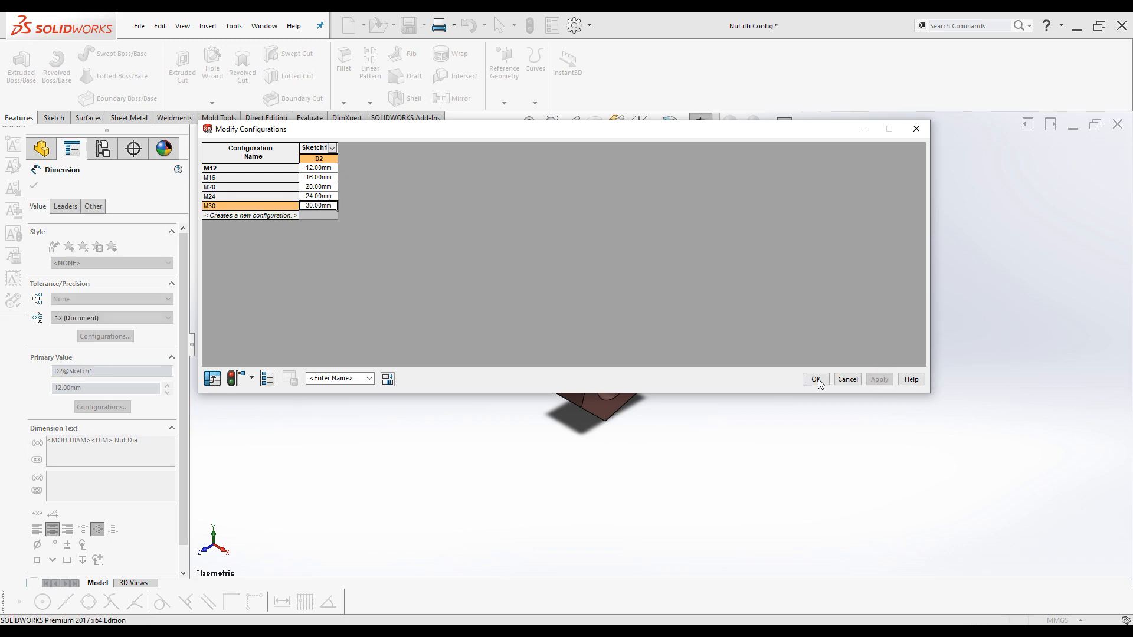
pyautogui.click(816, 379)
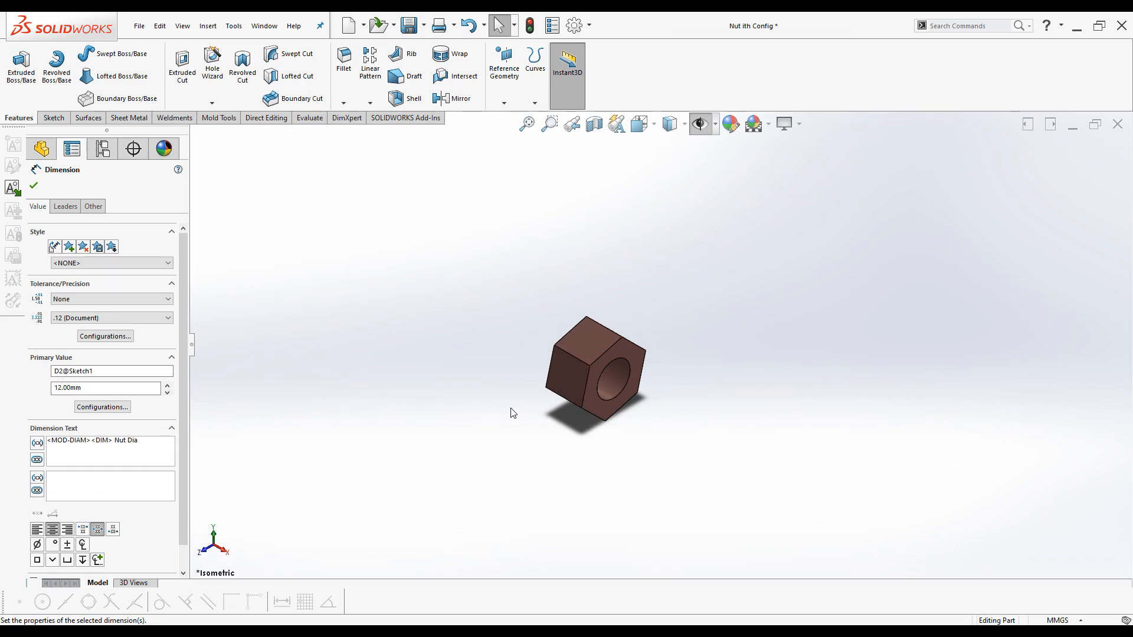
pyautogui.click(34, 186)
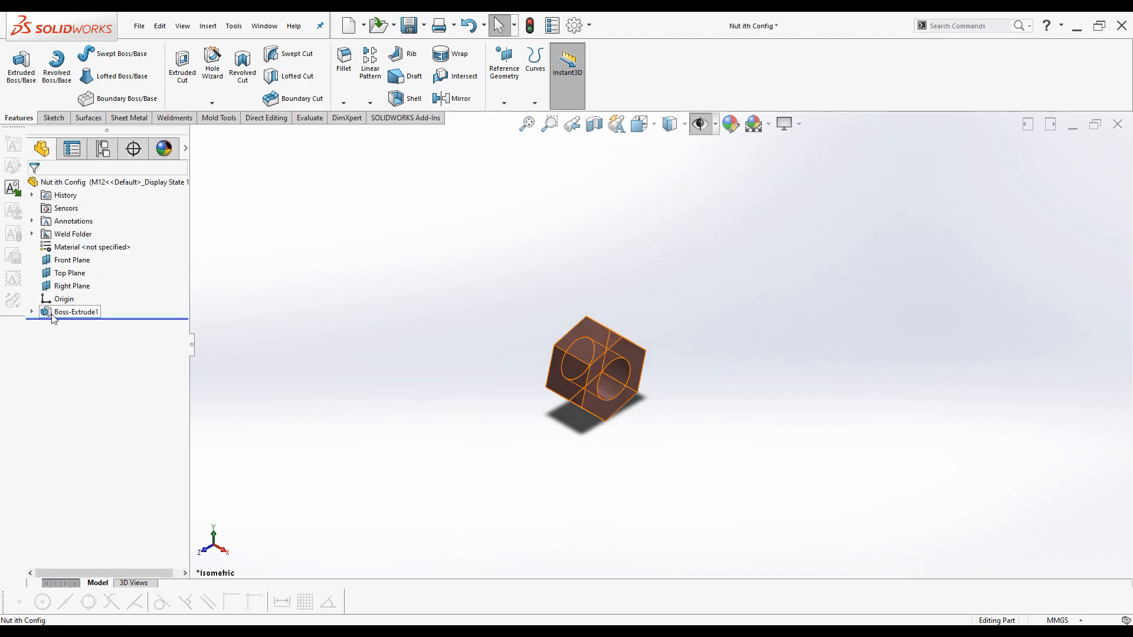
# Open the configuration table for the nut's thickness dimension on the extrusion.
pyautogui.click(70, 311)
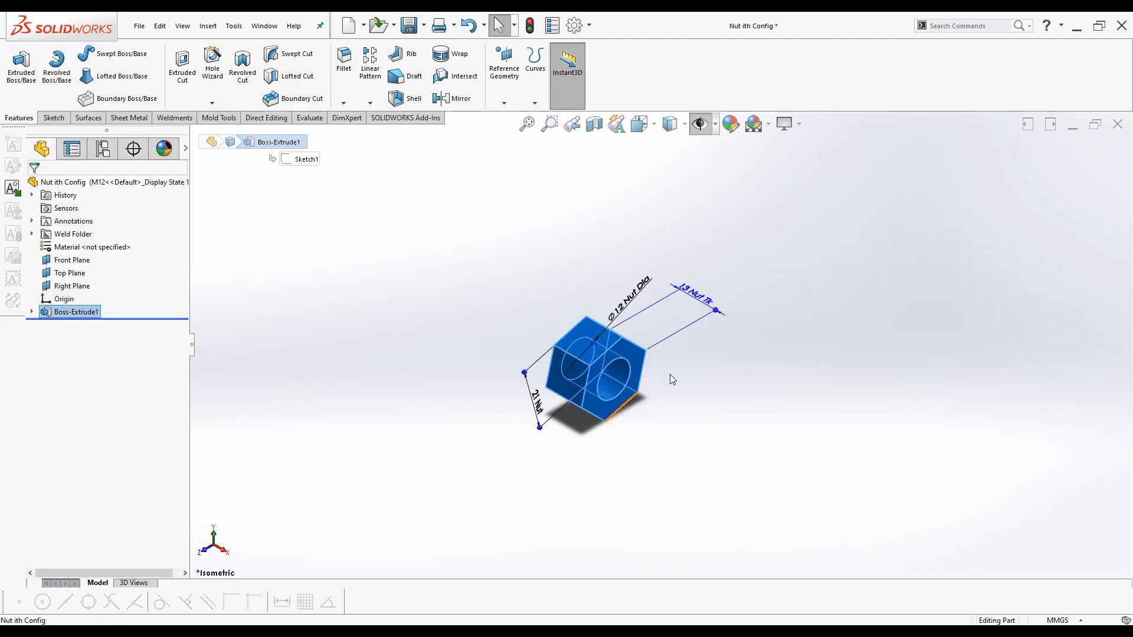
pyautogui.click(698, 301)
pyautogui.rightClick(698, 301)
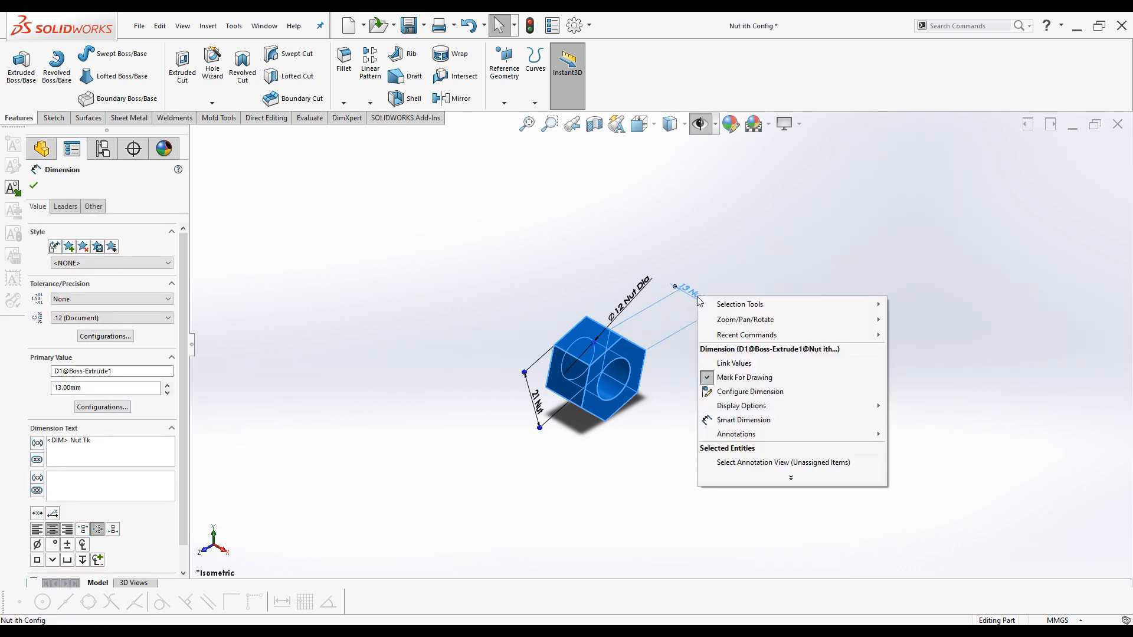
pyautogui.click(747, 393)
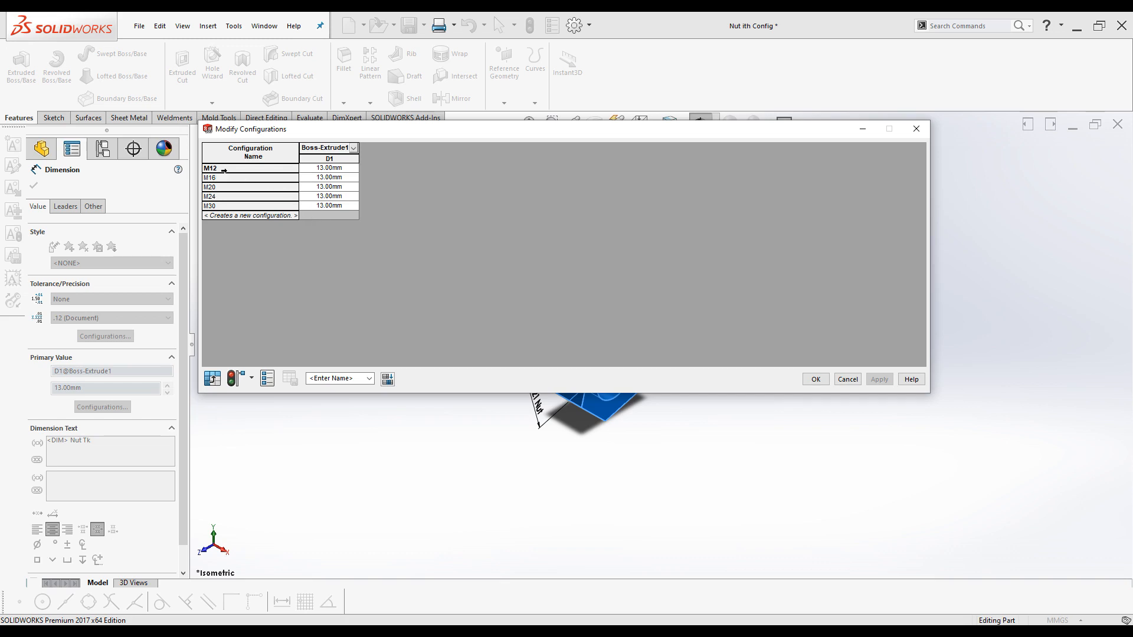
# Set the nut thickness per configuration to 17 mm for M16, 21 mm for M20, 24 mm for M24 and 31 mm for M30.
pyautogui.click(328, 177)
pyautogui.write('17')
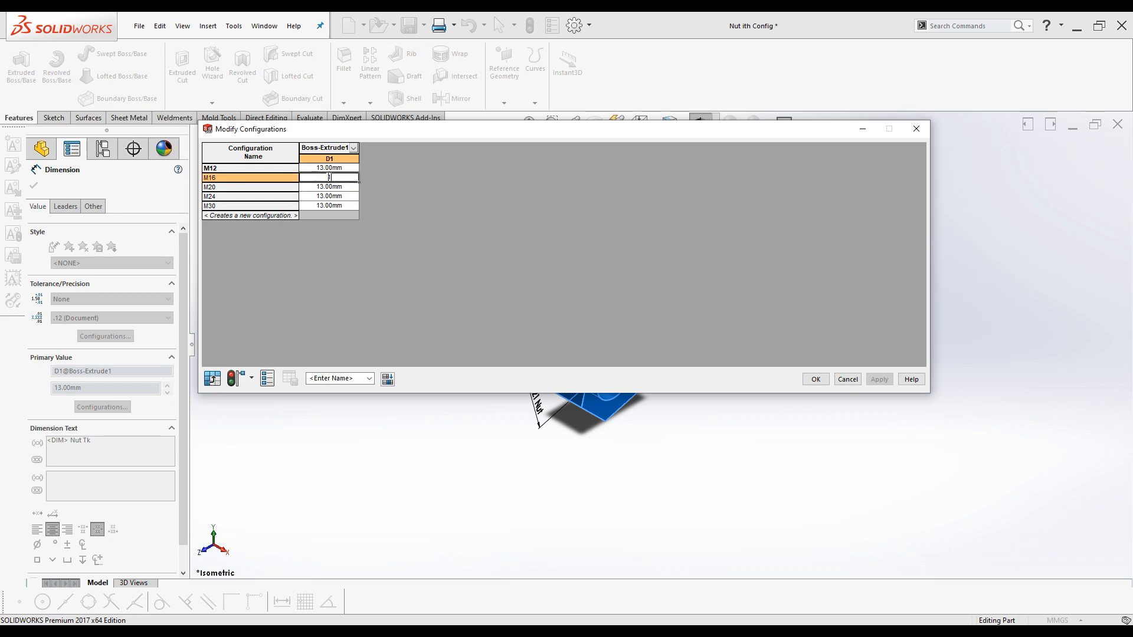
pyautogui.click(328, 187)
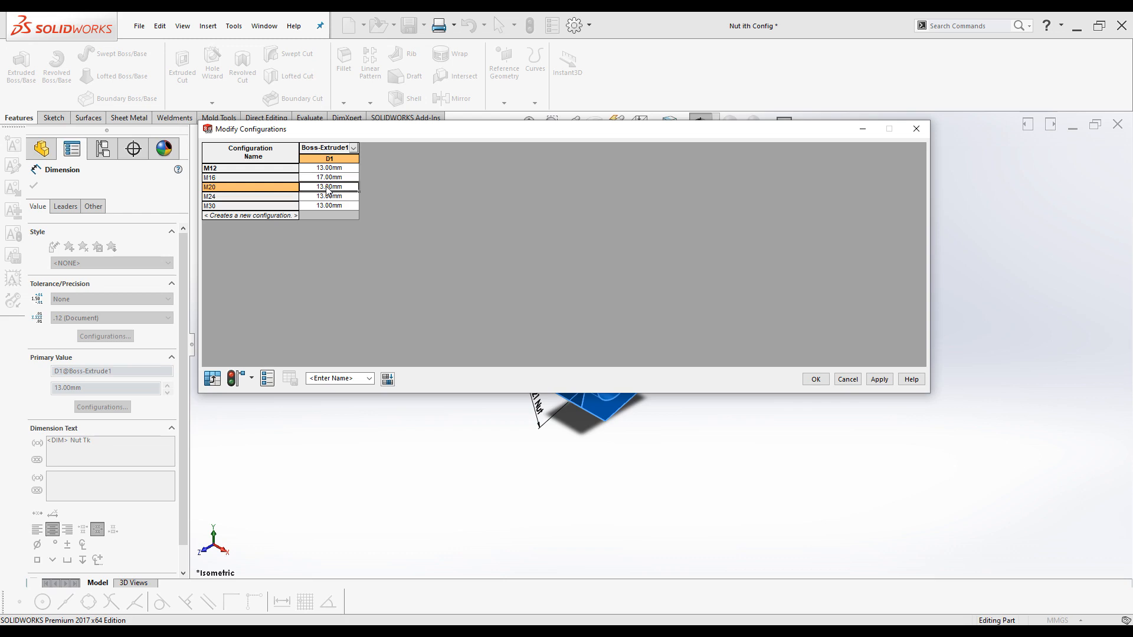
pyautogui.write('21')
pyautogui.click(321, 196)
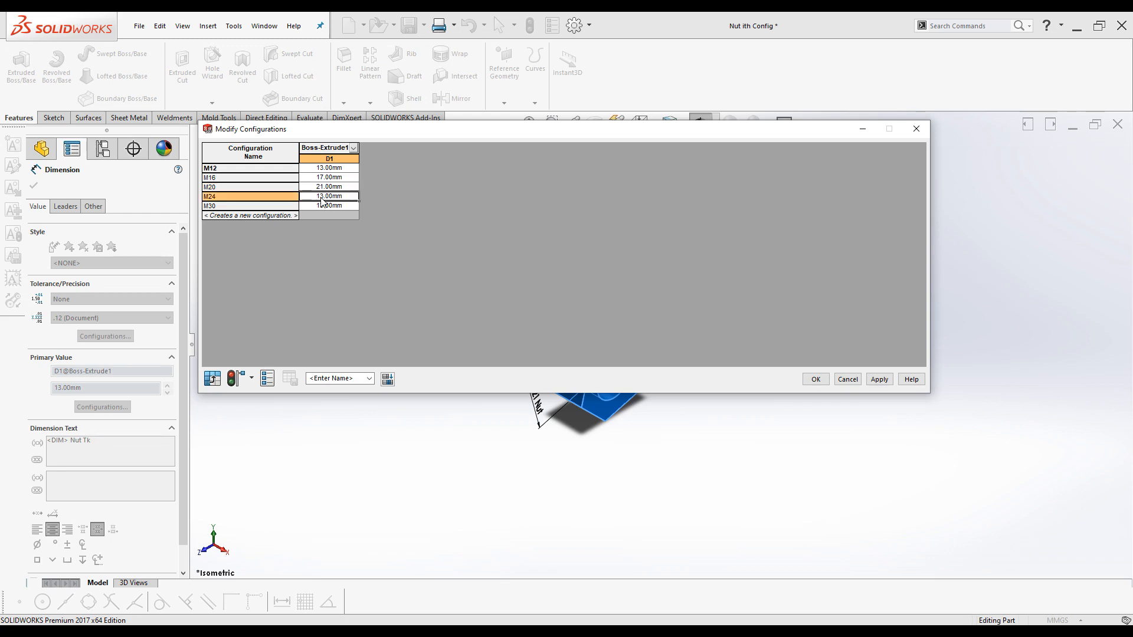
pyautogui.write('24')
pyautogui.click(333, 207)
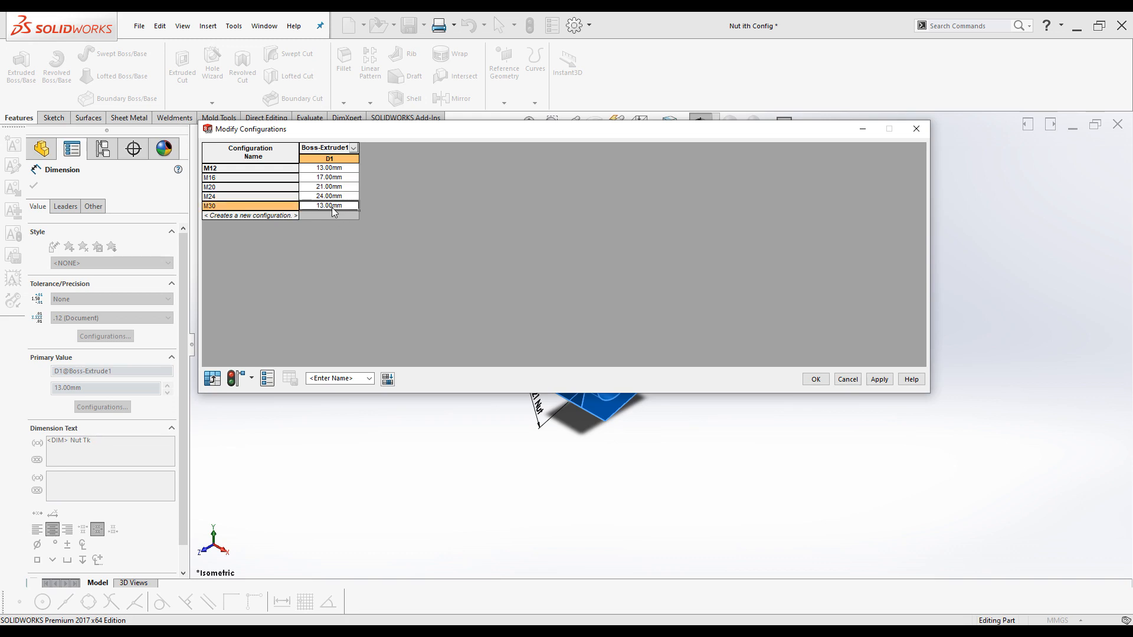
pyautogui.write('31')
pyautogui.click(882, 379)
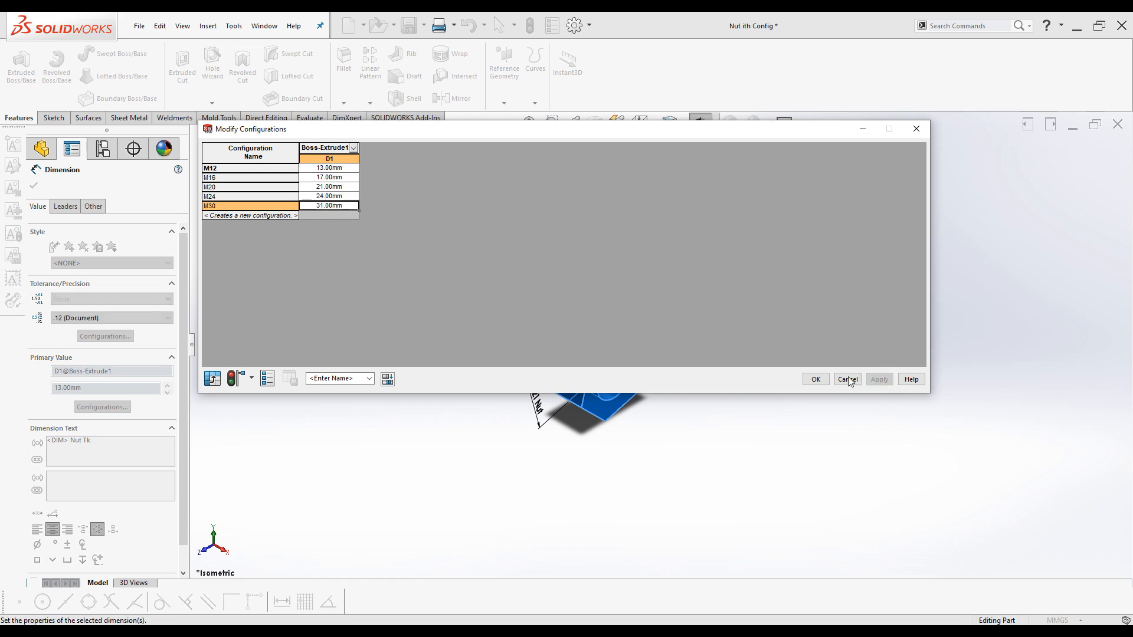
pyautogui.click(816, 379)
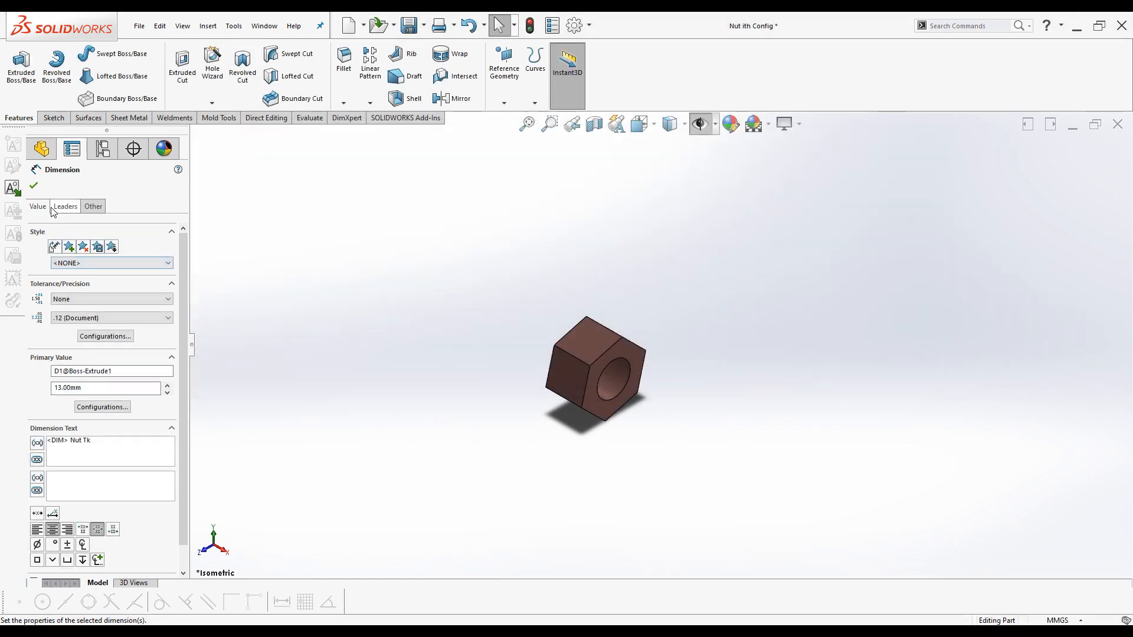
pyautogui.click(34, 186)
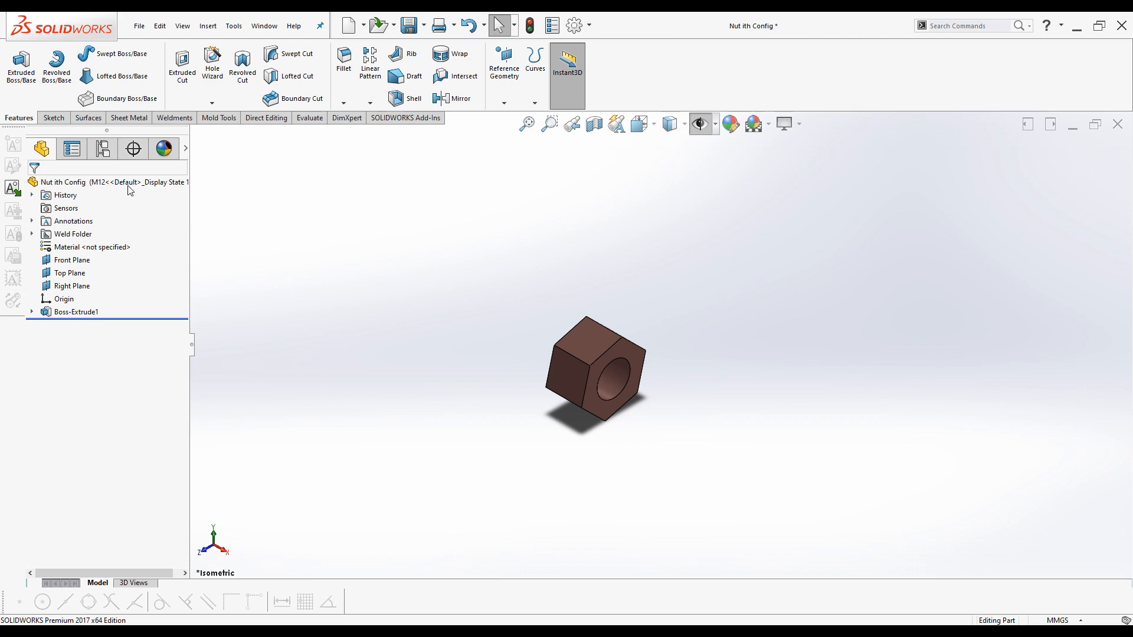
# Activate the M16, M20, M24 and M30 nut configurations in turn, return to M12, and save the part.
pyautogui.click(103, 150)
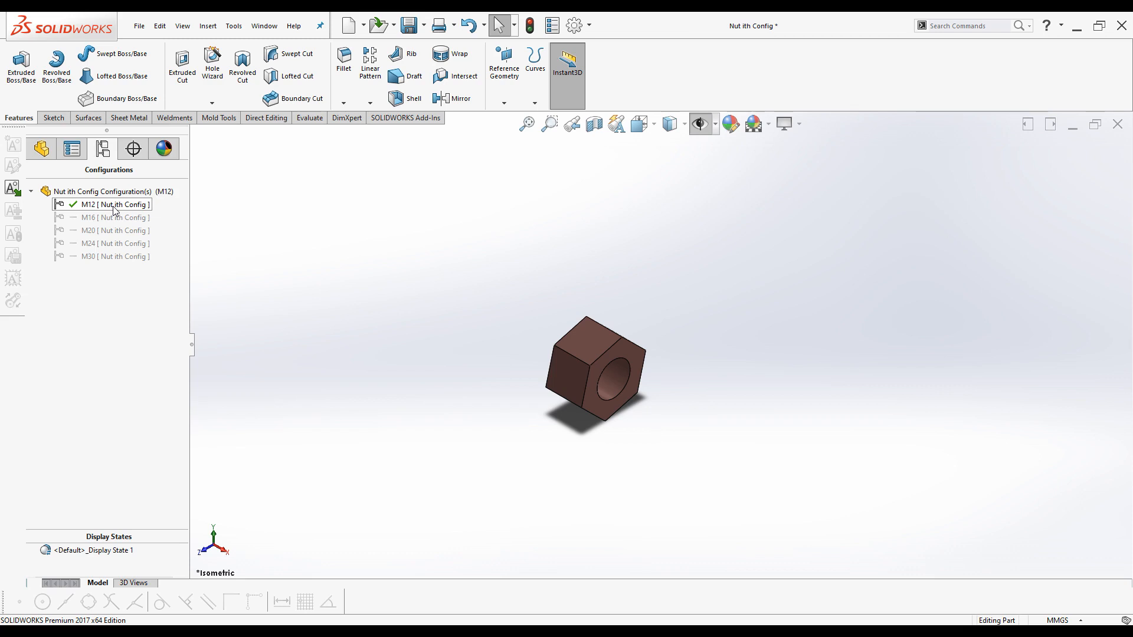
pyautogui.doubleClick(96, 218)
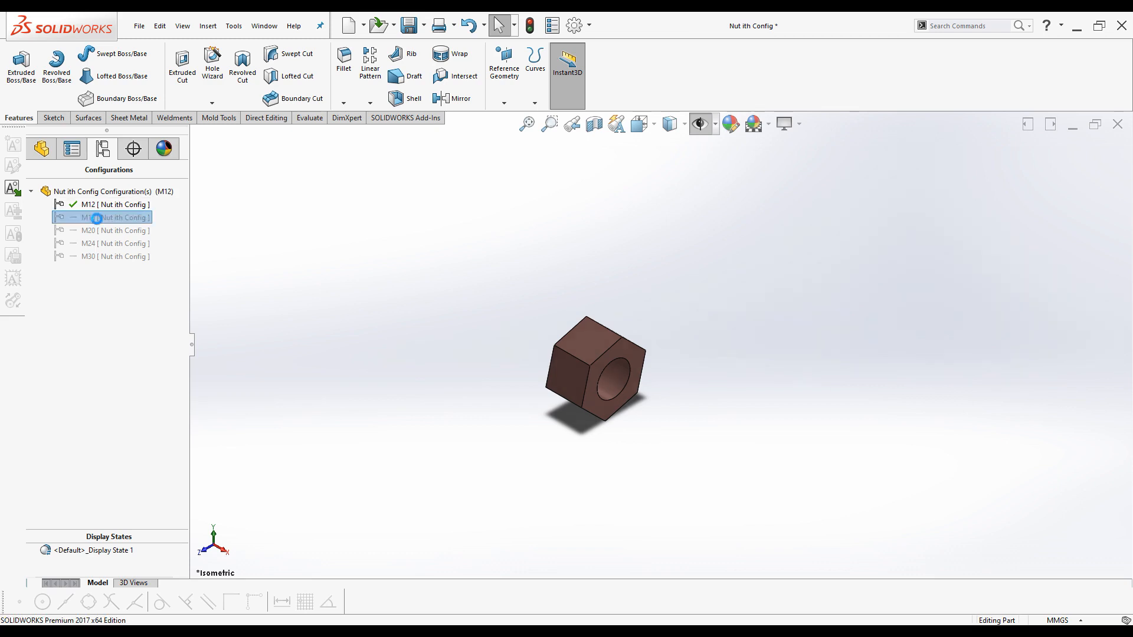
pyautogui.doubleClick(94, 231)
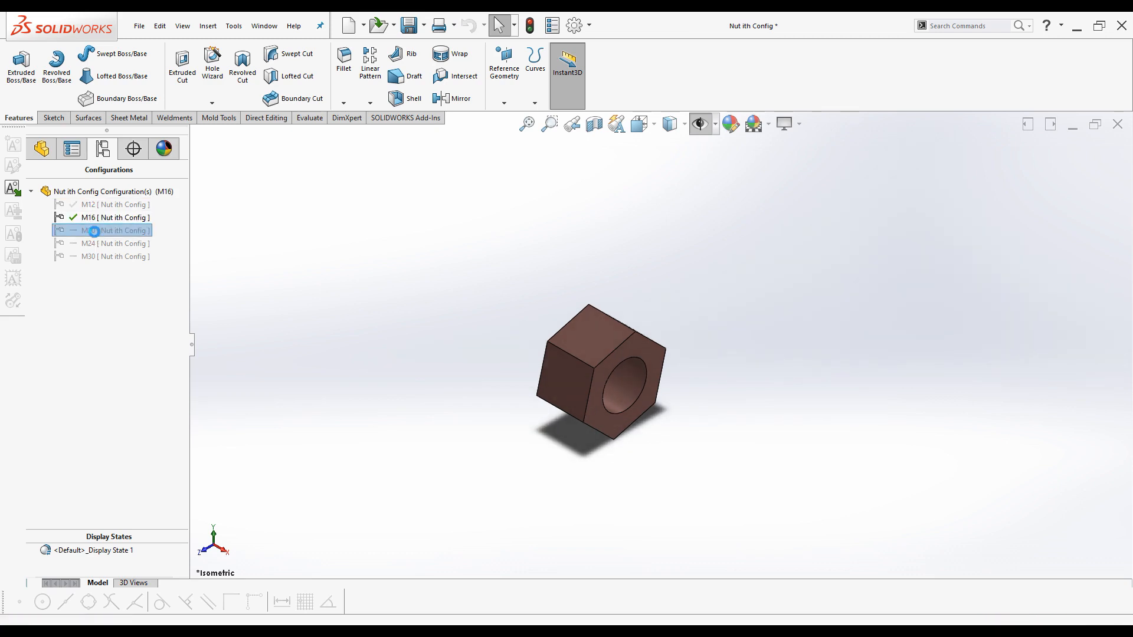
pyautogui.doubleClick(99, 244)
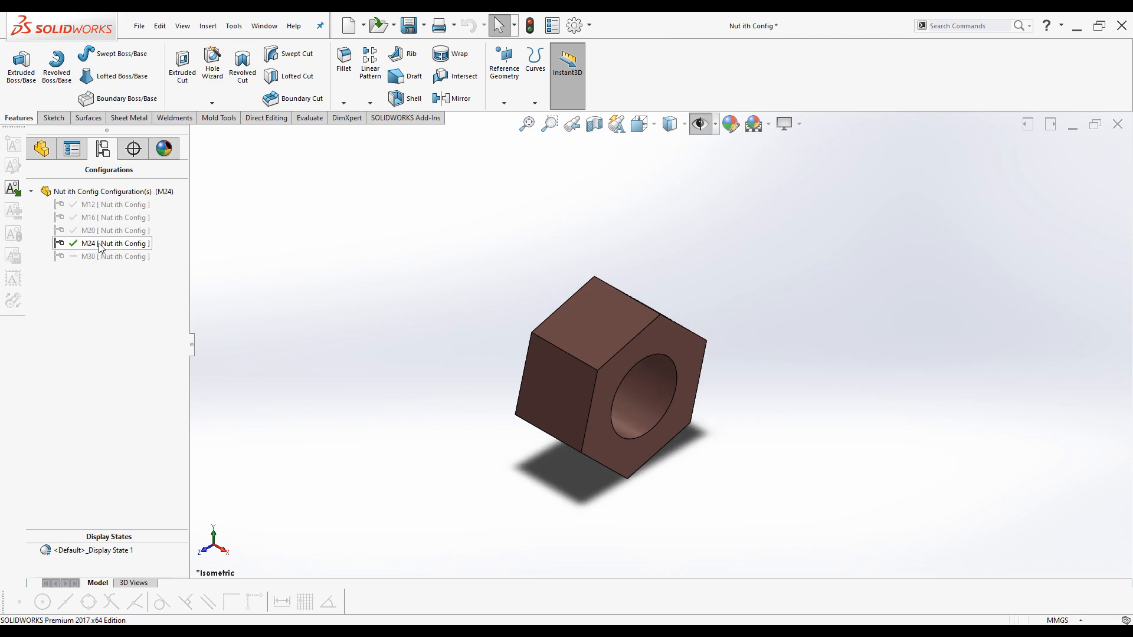
pyautogui.doubleClick(103, 258)
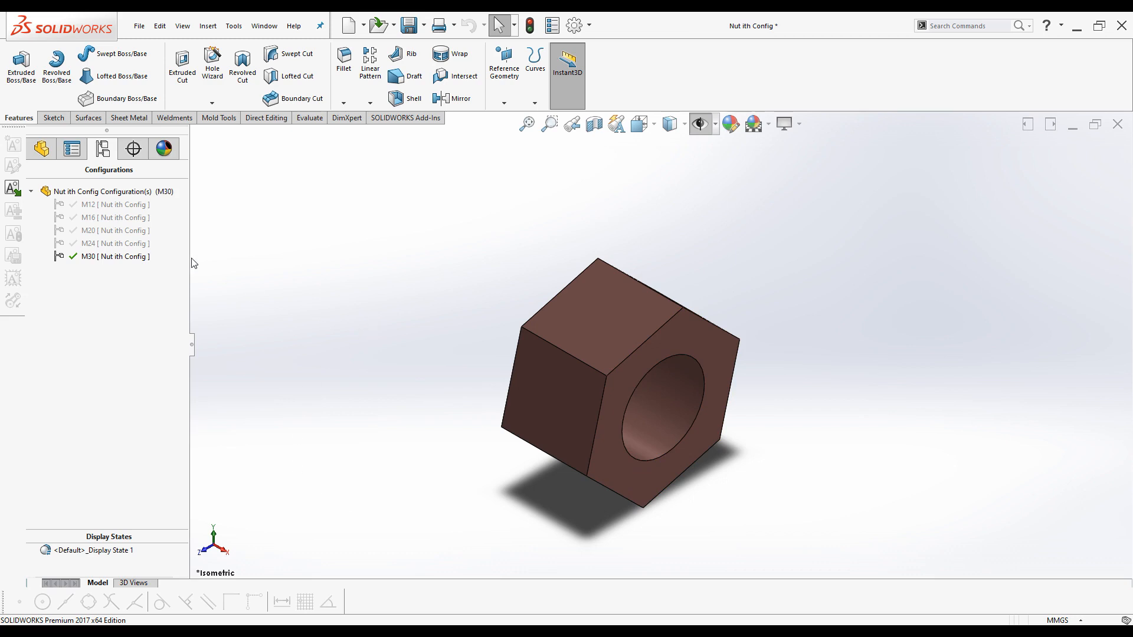
pyautogui.doubleClick(108, 205)
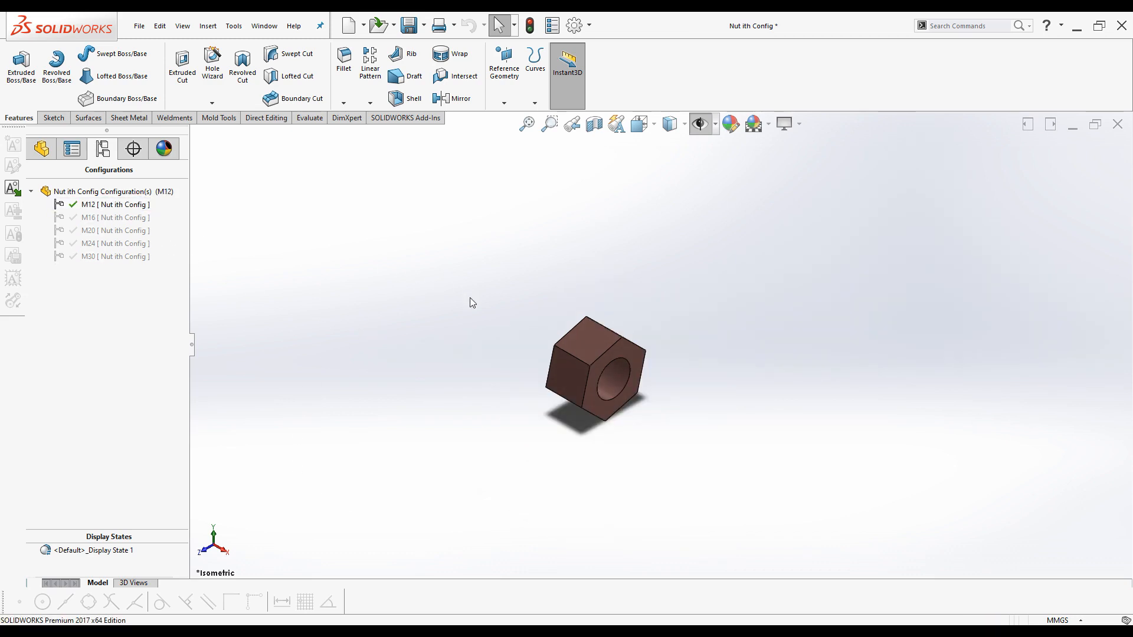
pyautogui.click(409, 25)
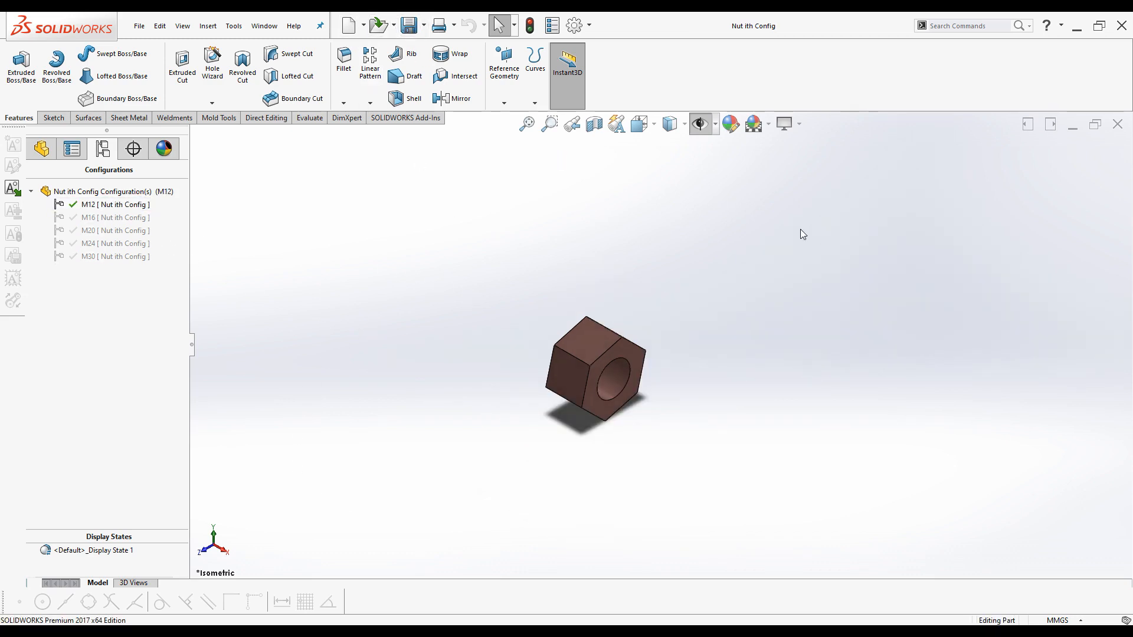
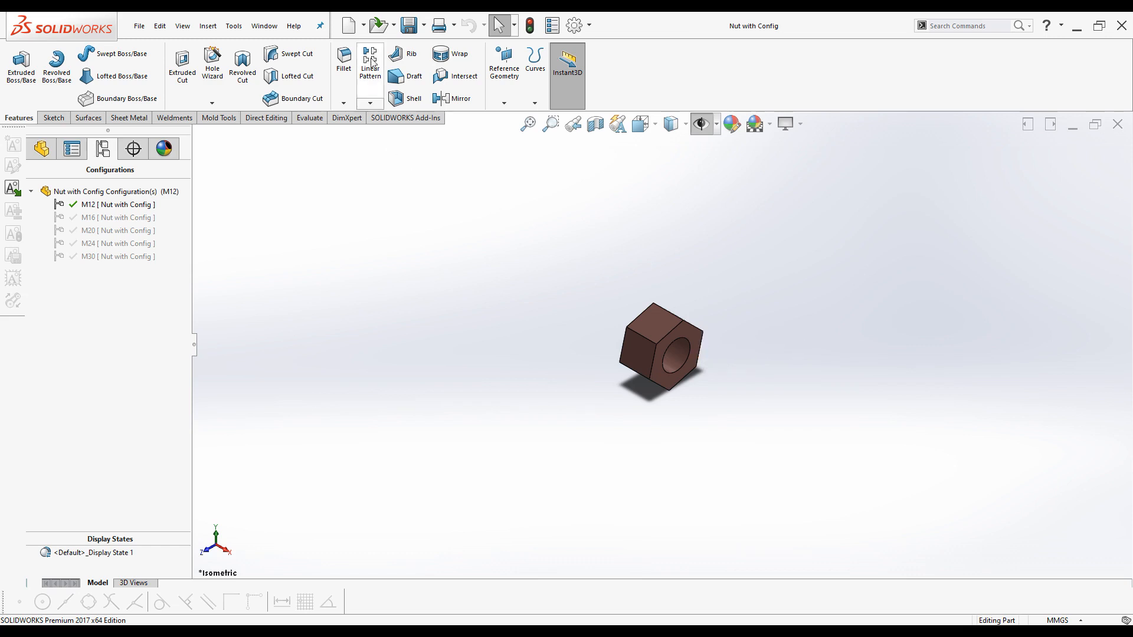
# Open the Bolt with Config part from the SW Config folder.
pyautogui.click(379, 25)
pyautogui.click(517, 222)
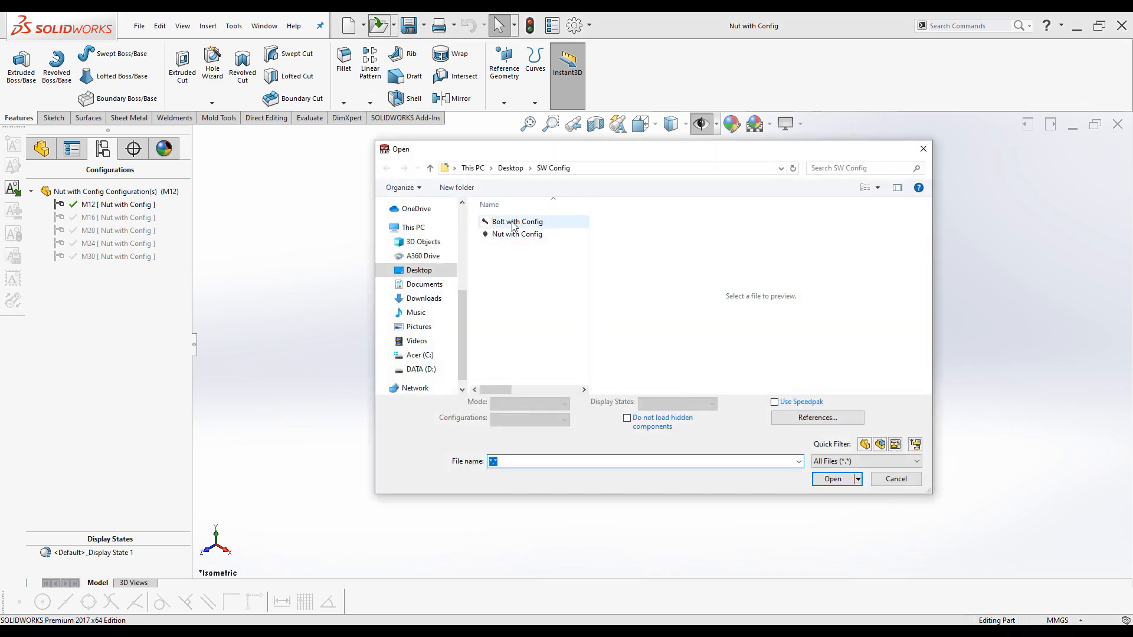
pyautogui.click(831, 474)
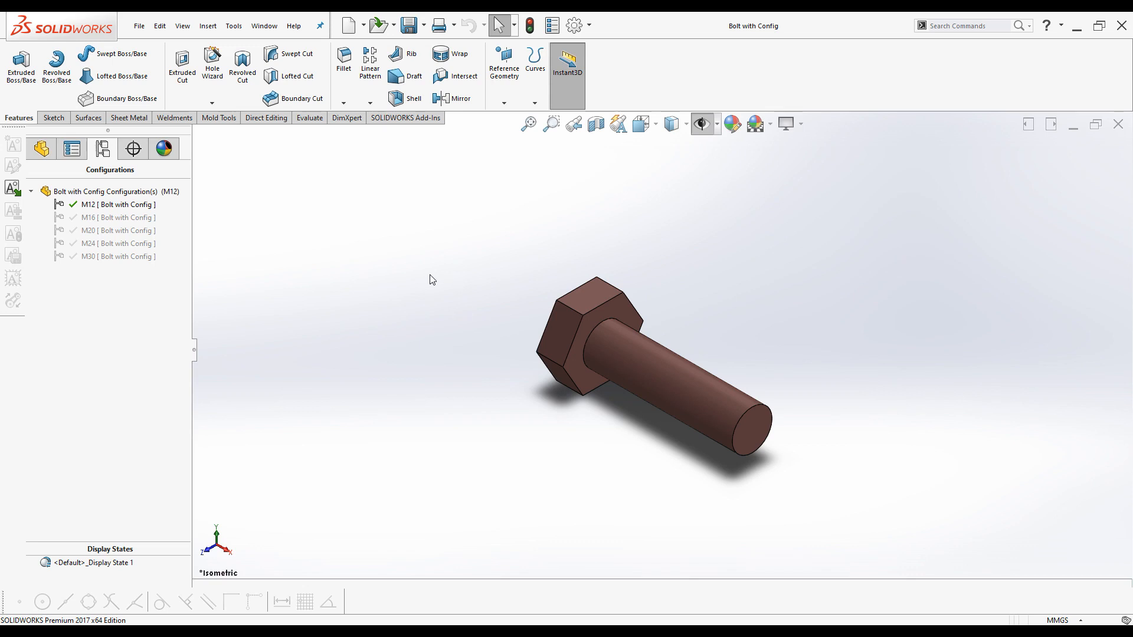
# Make a new assembly from the bolt part using the Assembly template, placing the M12 bolt at the origin.
pyautogui.click(363, 26)
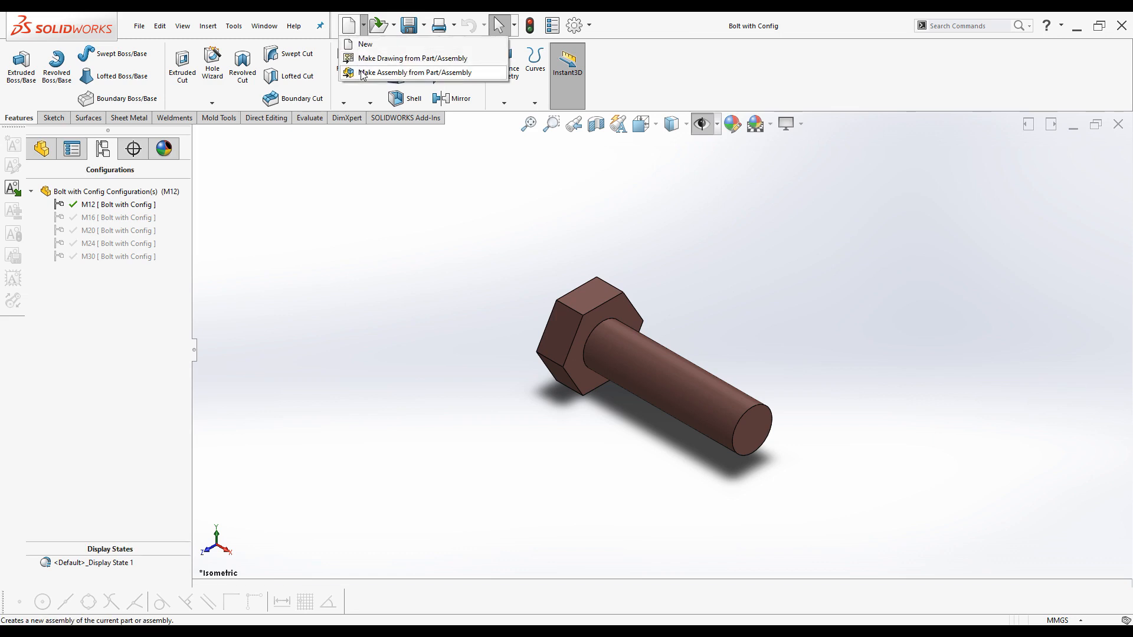
pyautogui.click(389, 73)
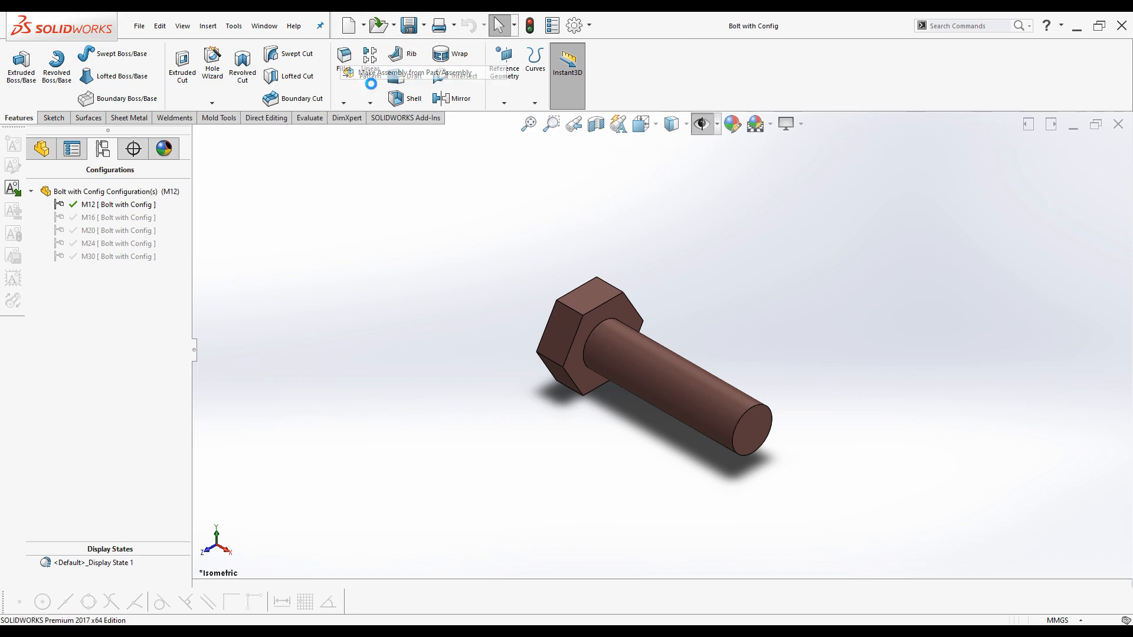
pyautogui.click(236, 233)
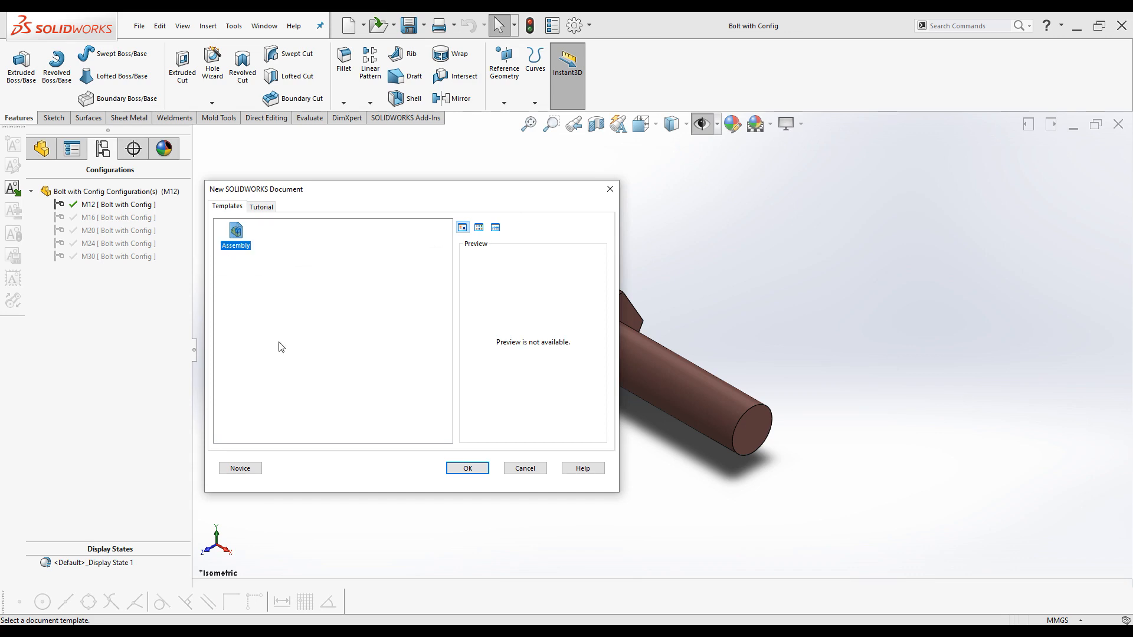
pyautogui.click(464, 469)
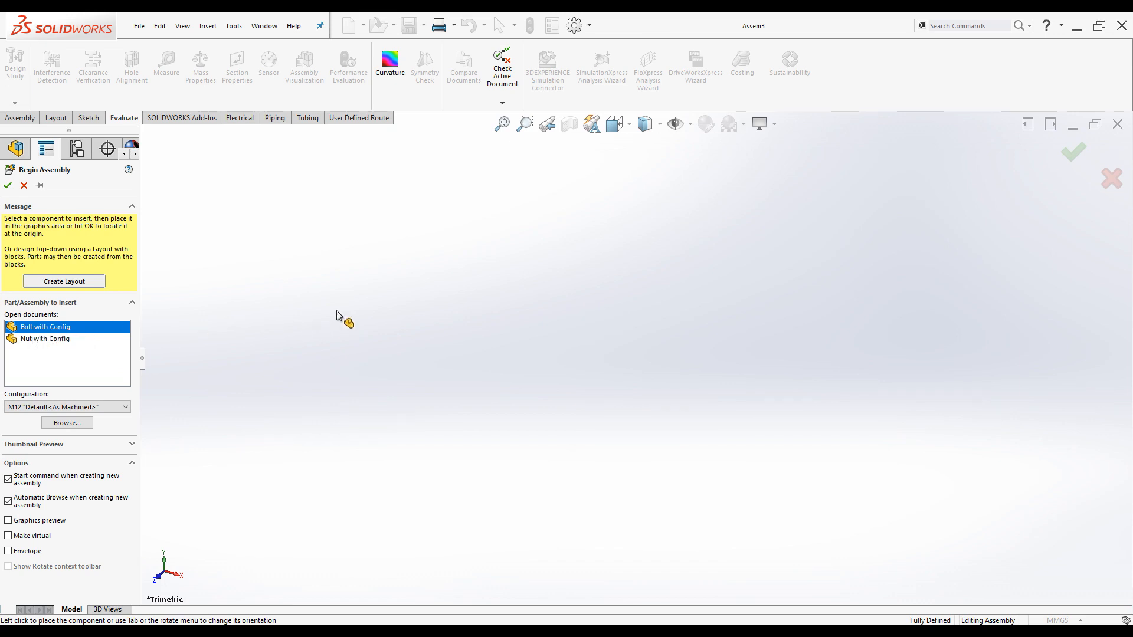
pyautogui.click(8, 185)
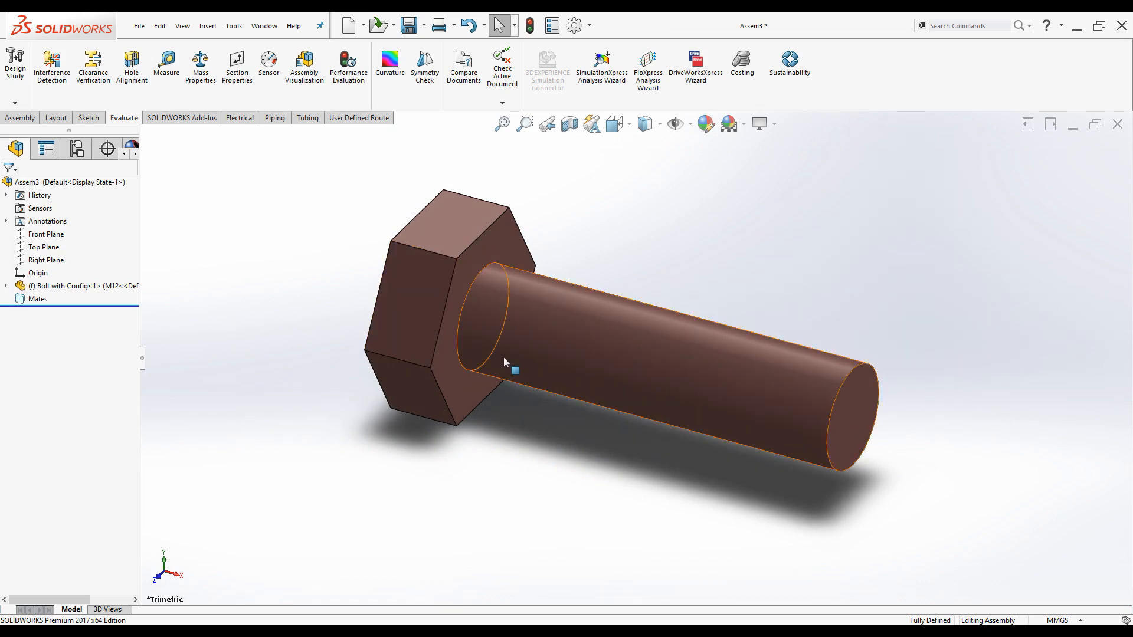
# Save the assembly as Bolt Assy with Config in the SW Config folder.
pyautogui.click(409, 25)
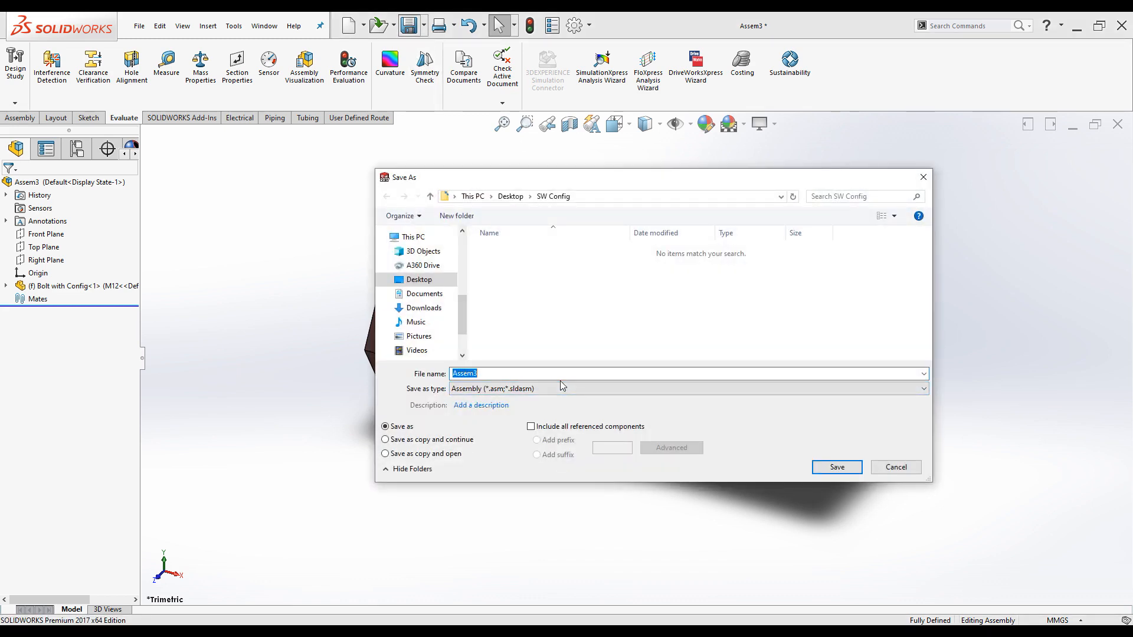
pyautogui.write('Bolt ')
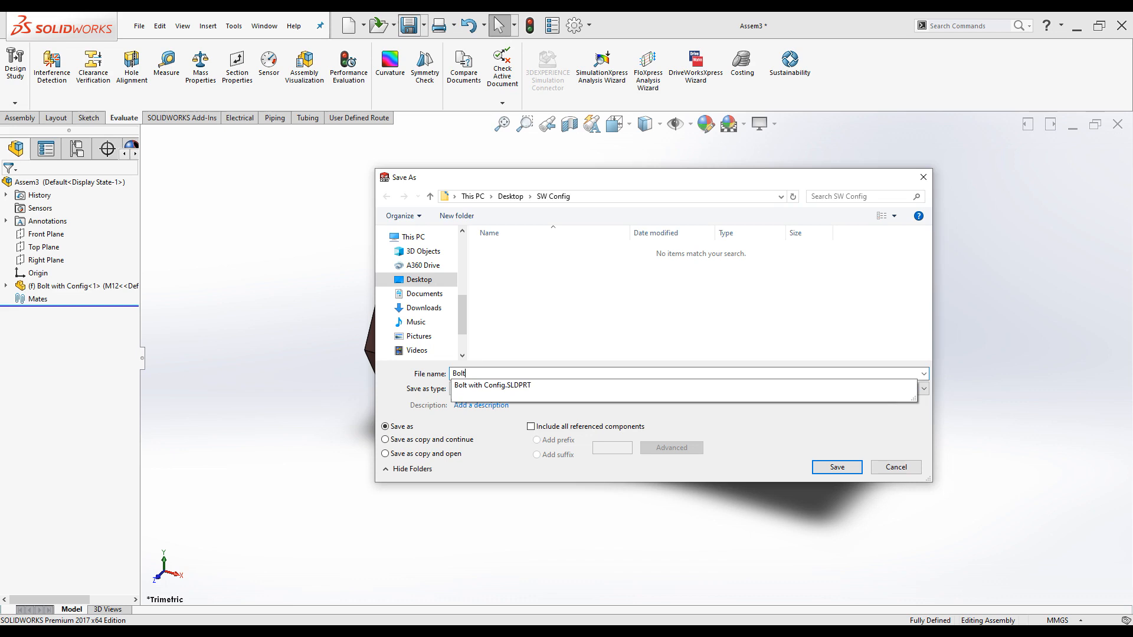
pyautogui.write('Assy')
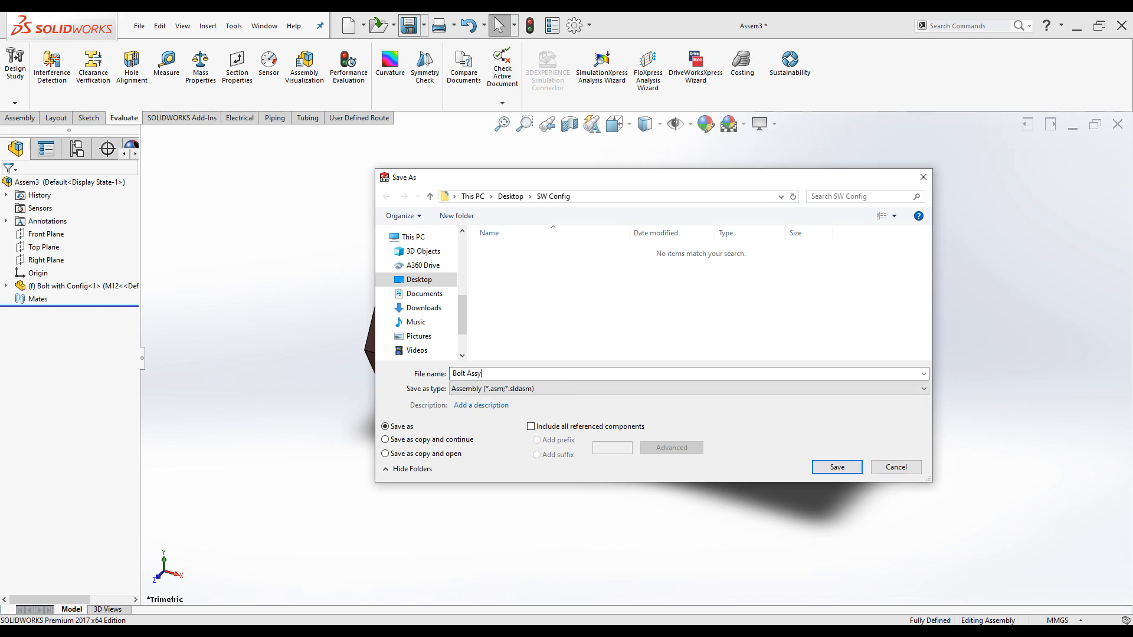
pyautogui.write(' with Conm')
pyautogui.click(850, 467)
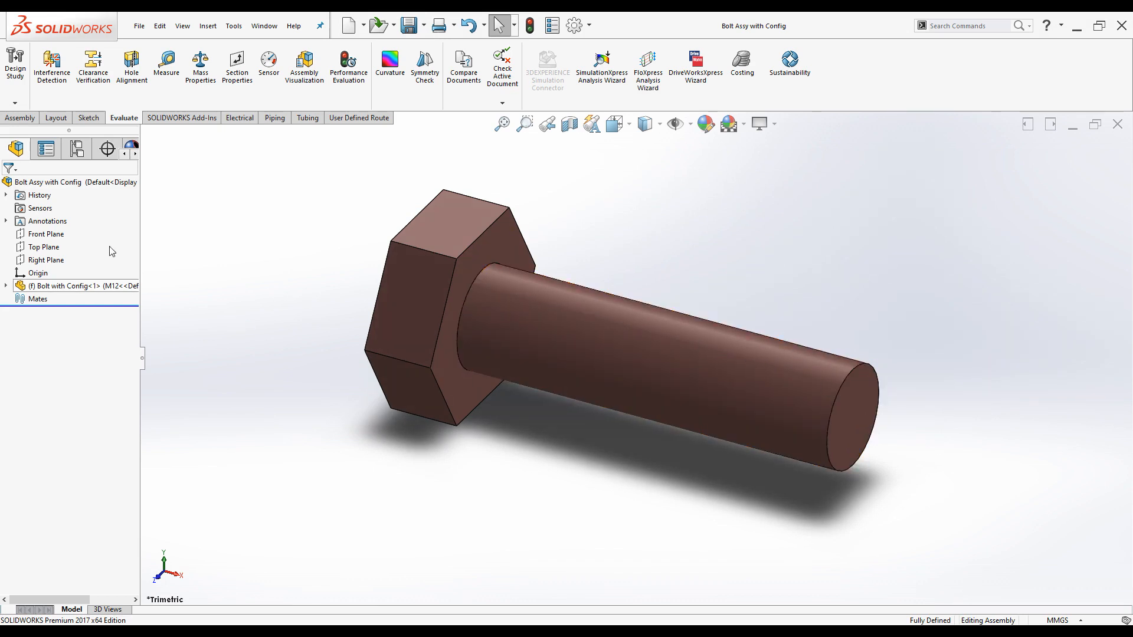
# Insert the Nut with Config part in its M12 configuration, placing it freely near the end of the bolt shank.
pyautogui.click(21, 119)
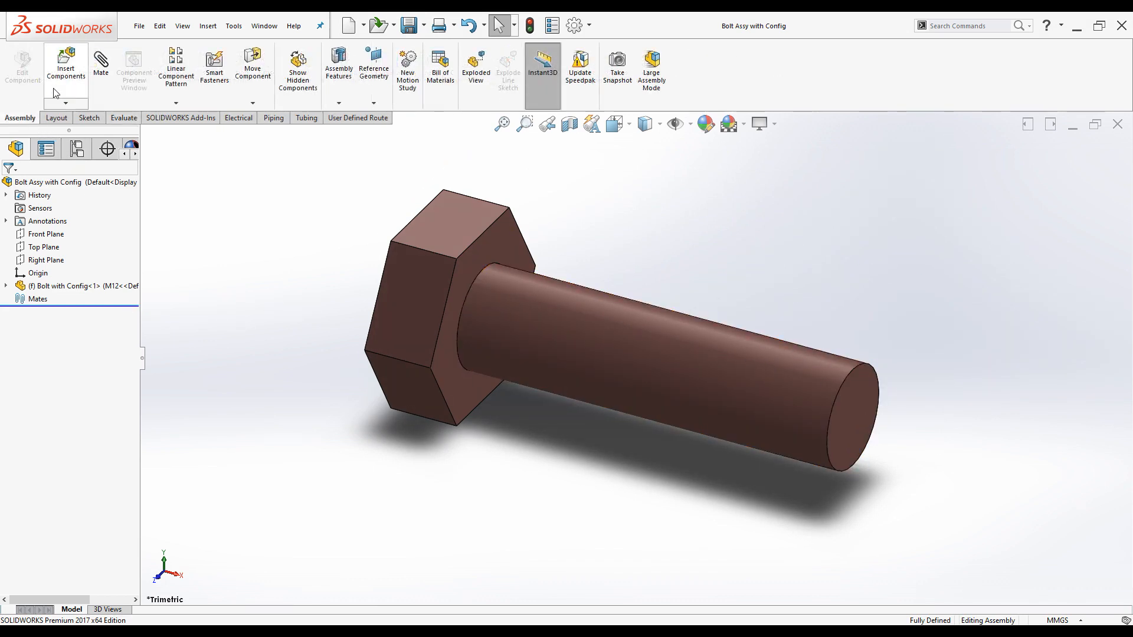
pyautogui.click(75, 78)
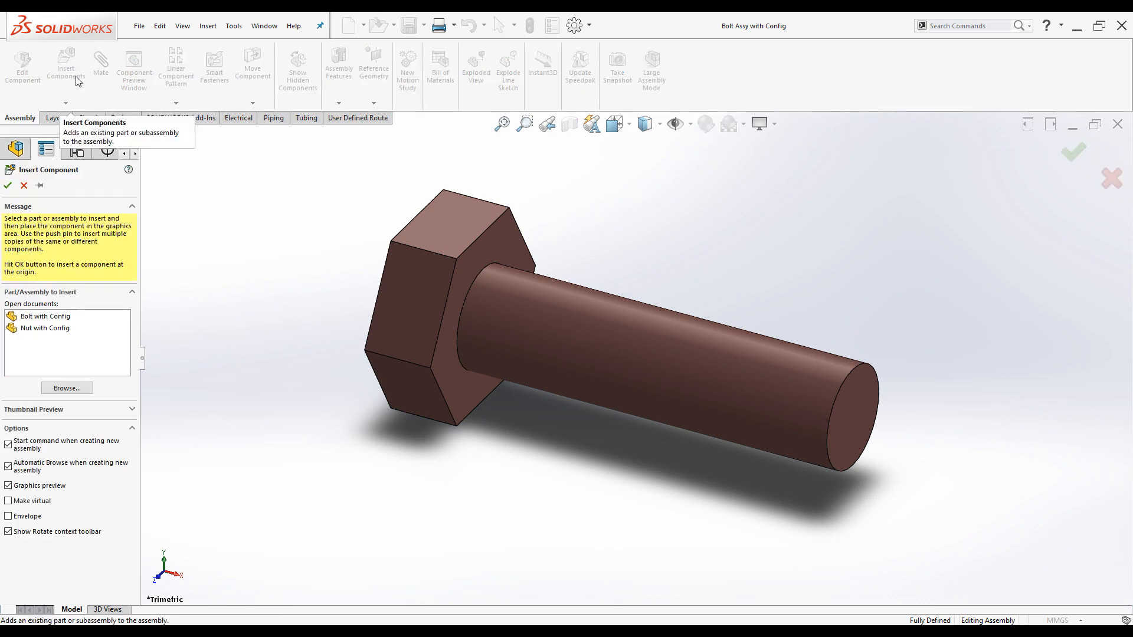
pyautogui.click(59, 332)
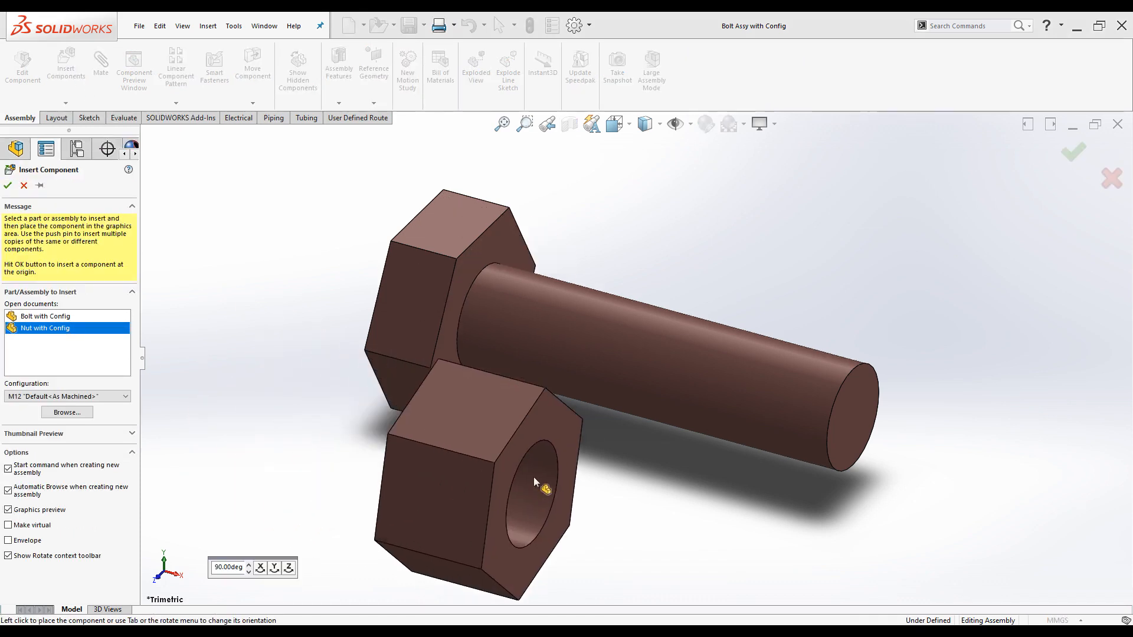
pyautogui.click(950, 282)
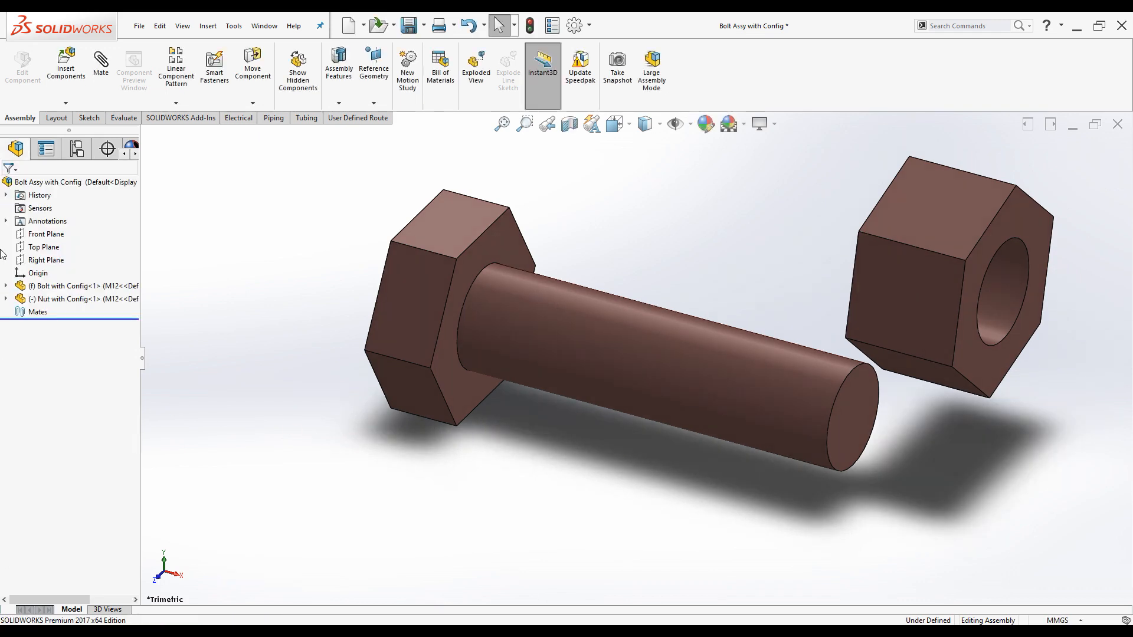
# Add a concentric mate between the nut's hole and the bolt's cylindrical shank.
pyautogui.scroll(3, 536, 356)
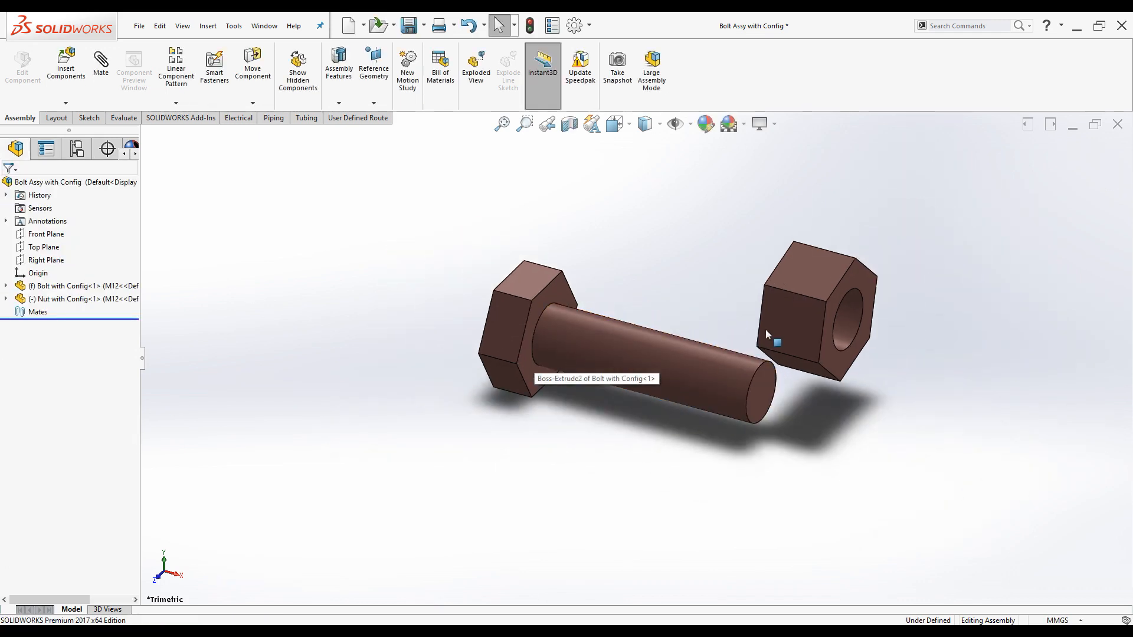
pyautogui.scroll(-3, 766, 331)
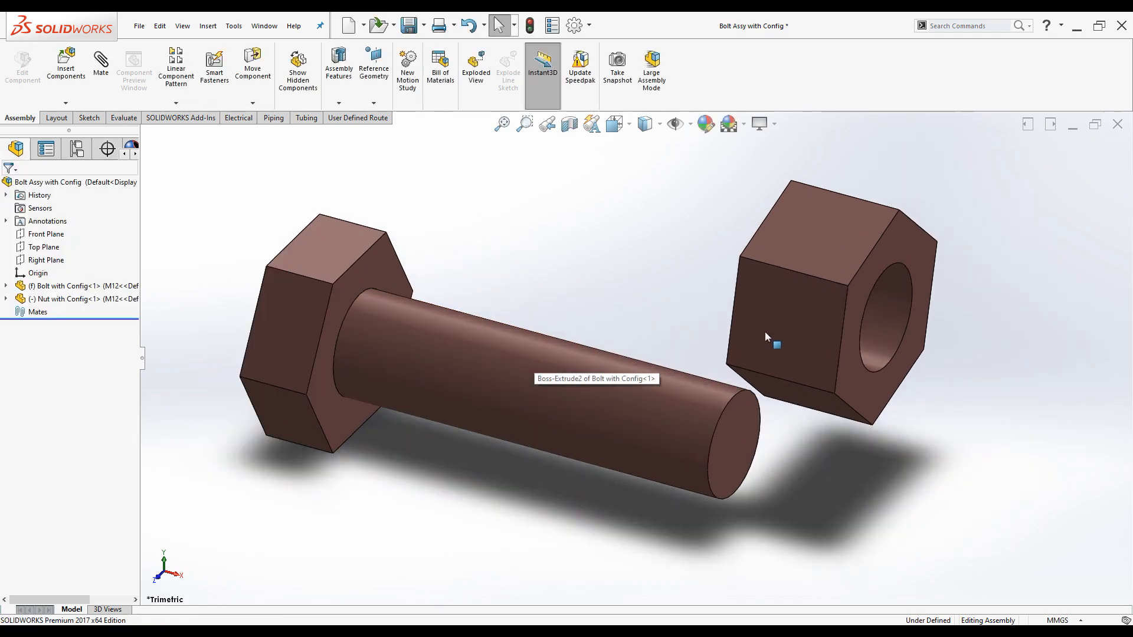
pyautogui.click(877, 316)
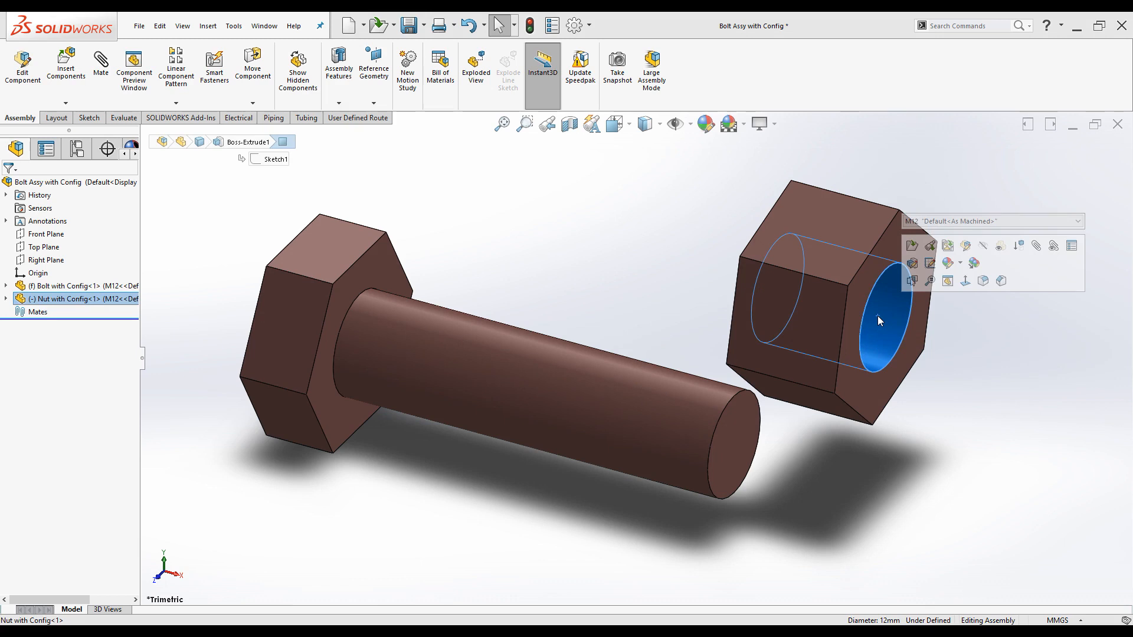
pyautogui.keyDown('ctrl'); pyautogui.click(632, 405); pyautogui.keyUp('ctrl')
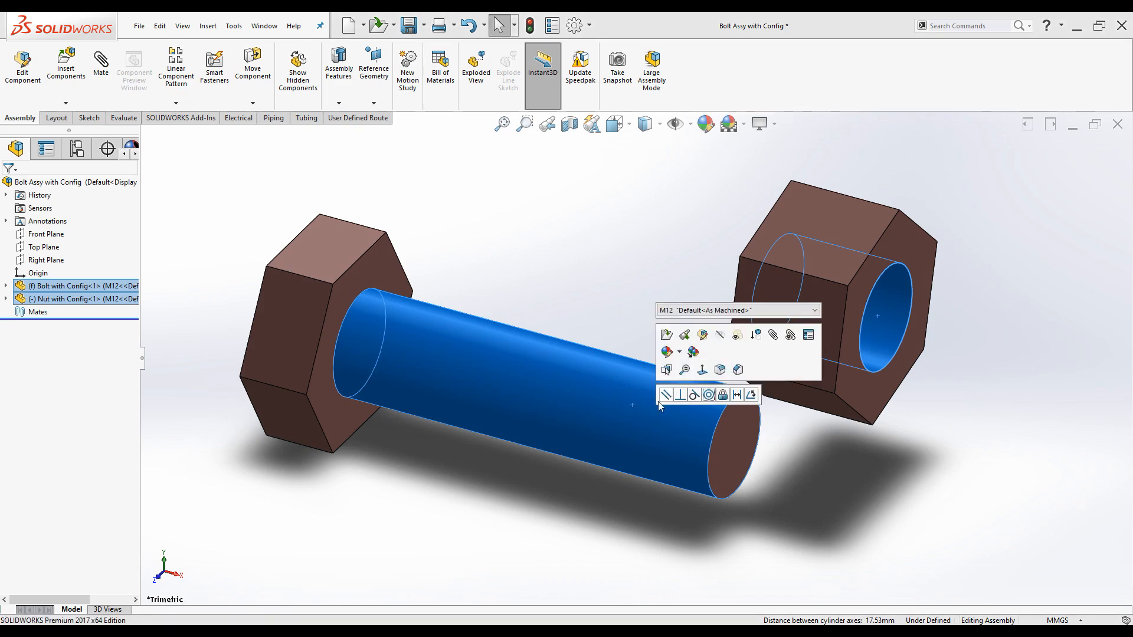
pyautogui.click(710, 396)
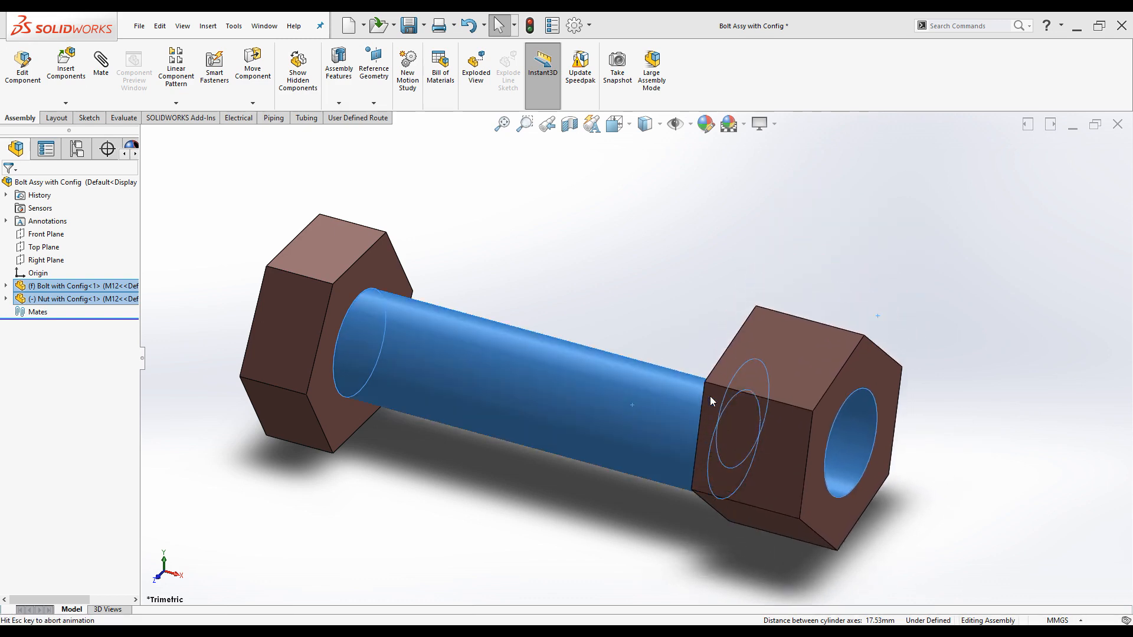
# Add a coincident mate between the nut's outer hexagonal face and the end face of the bolt shank.
pyautogui.scroll(3, 719, 399)
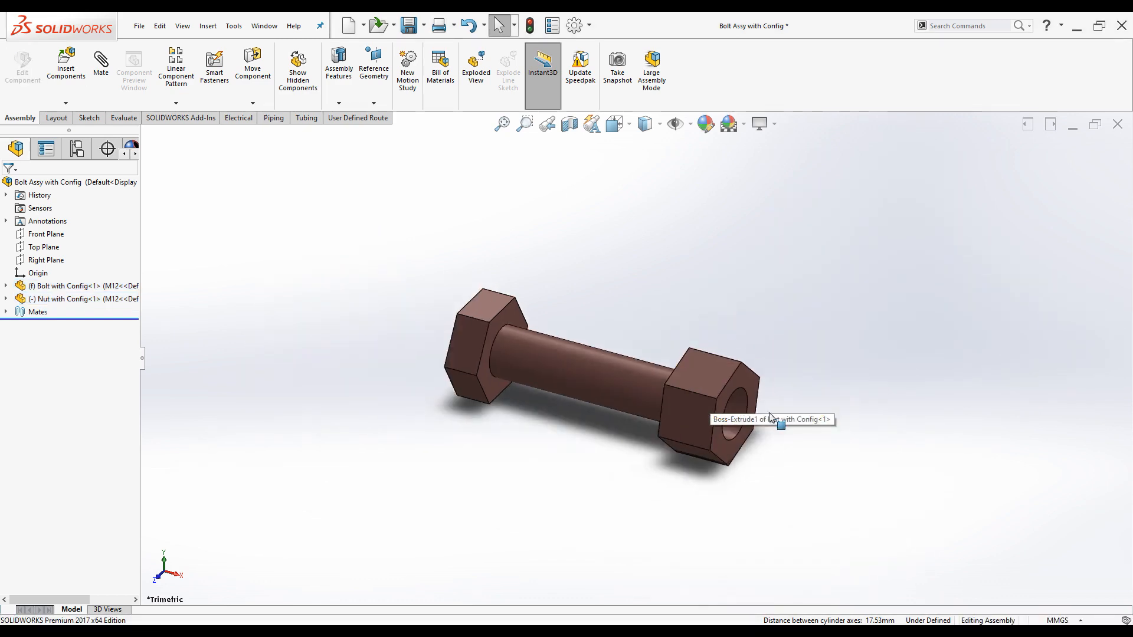
pyautogui.click(742, 376)
pyautogui.keyDown('ctrl'); pyautogui.moveTo(629, 466); pyautogui.dragTo(504, 466, button='middle'); pyautogui.keyUp('ctrl')
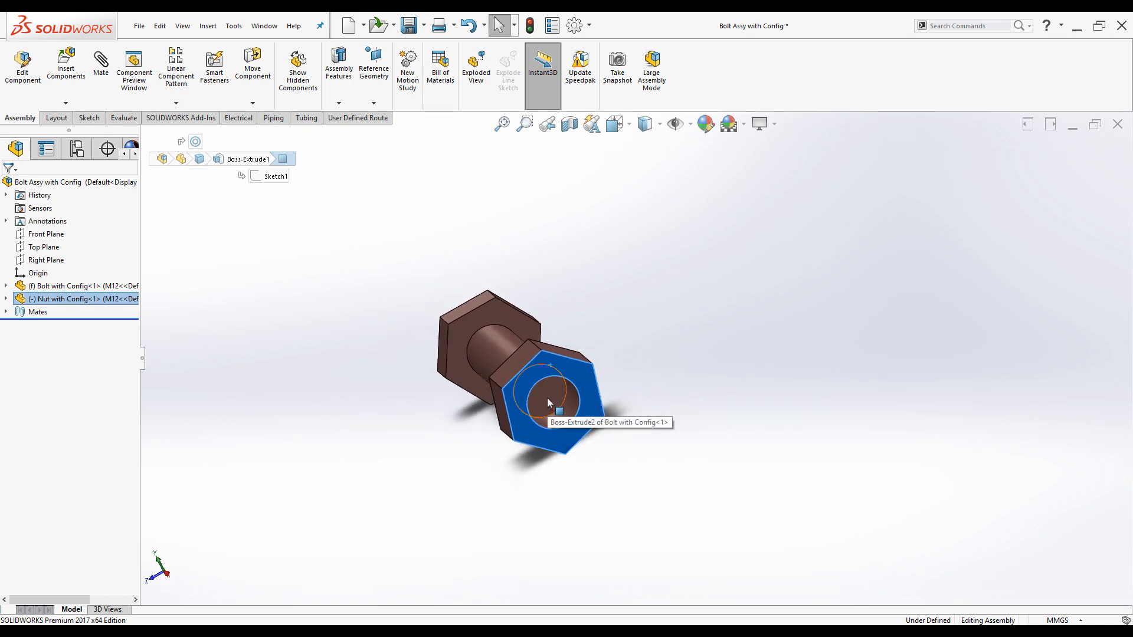
pyautogui.keyDown('ctrl'); pyautogui.click(547, 398); pyautogui.keyUp('ctrl')
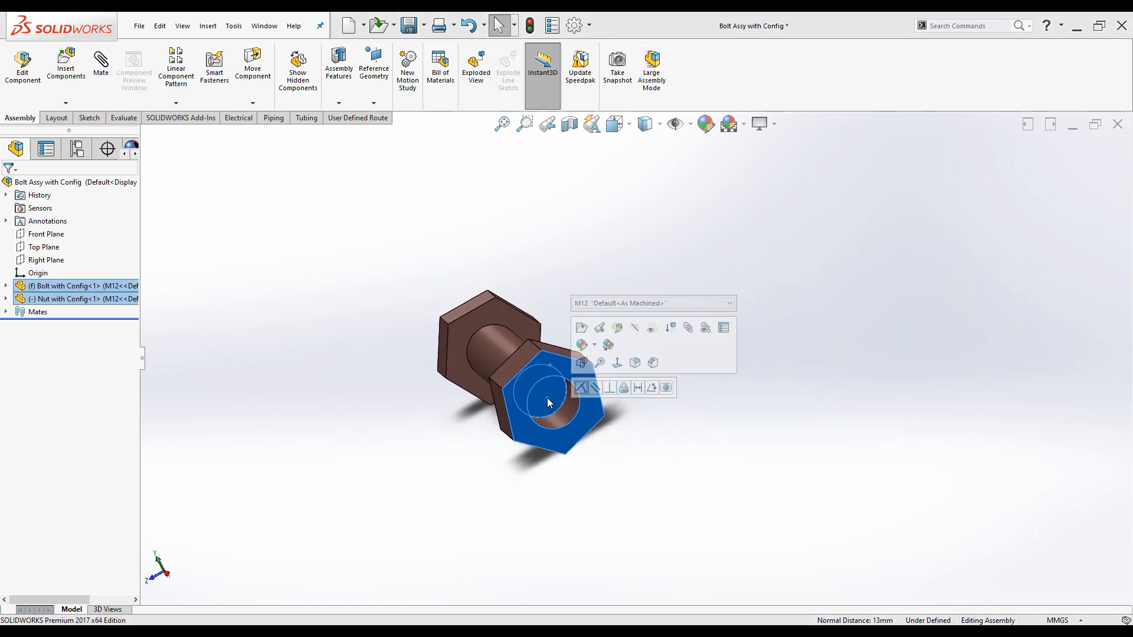
pyautogui.click(581, 388)
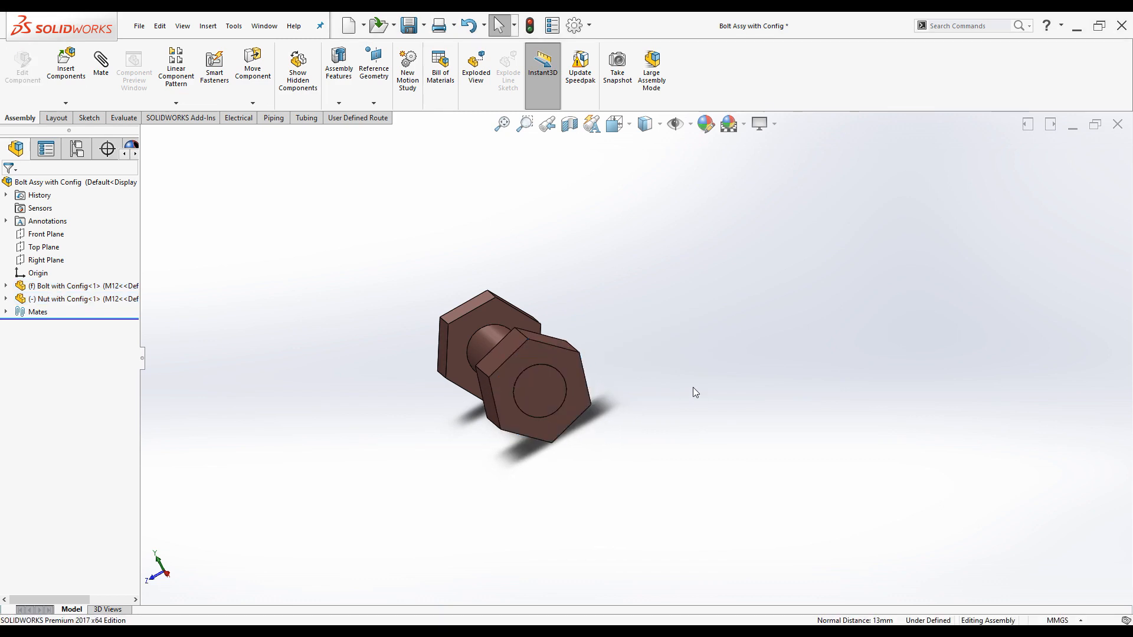
pyautogui.hotkey('ctrl', '7')
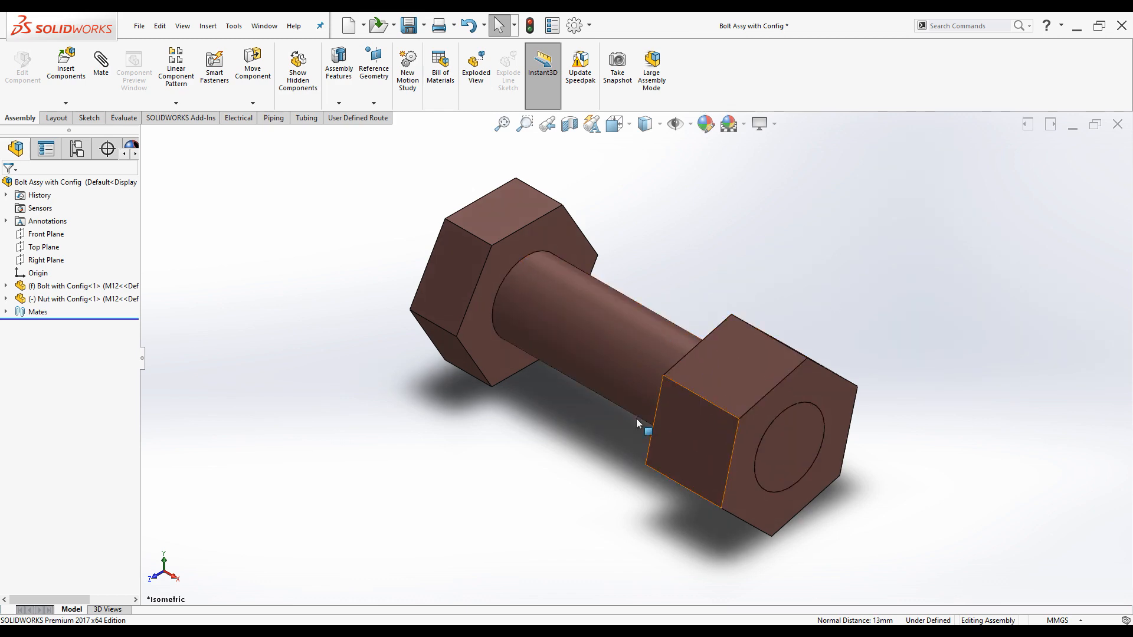
# Measure the diameter of the circular edge at the end of the bolt shank.
pyautogui.click(125, 118)
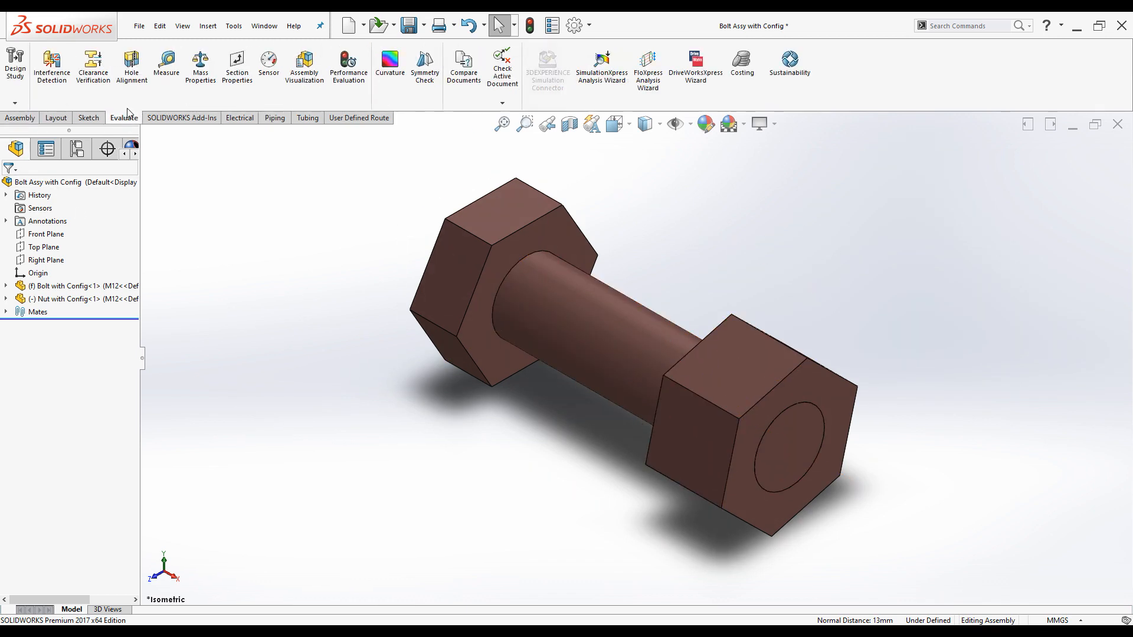
pyautogui.click(166, 62)
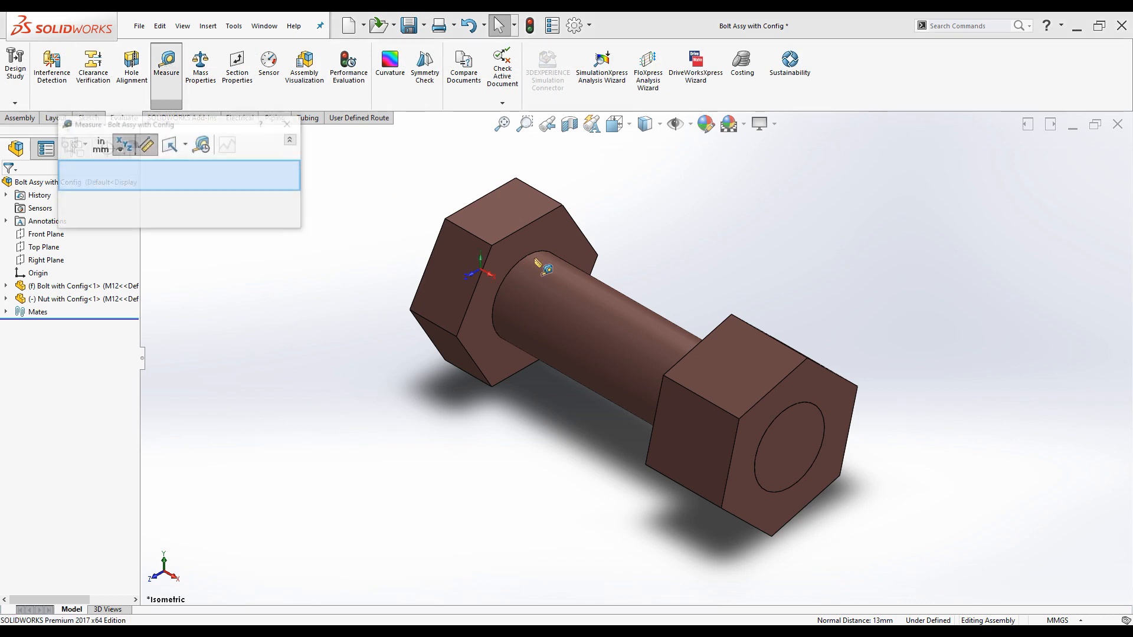
pyautogui.click(798, 409)
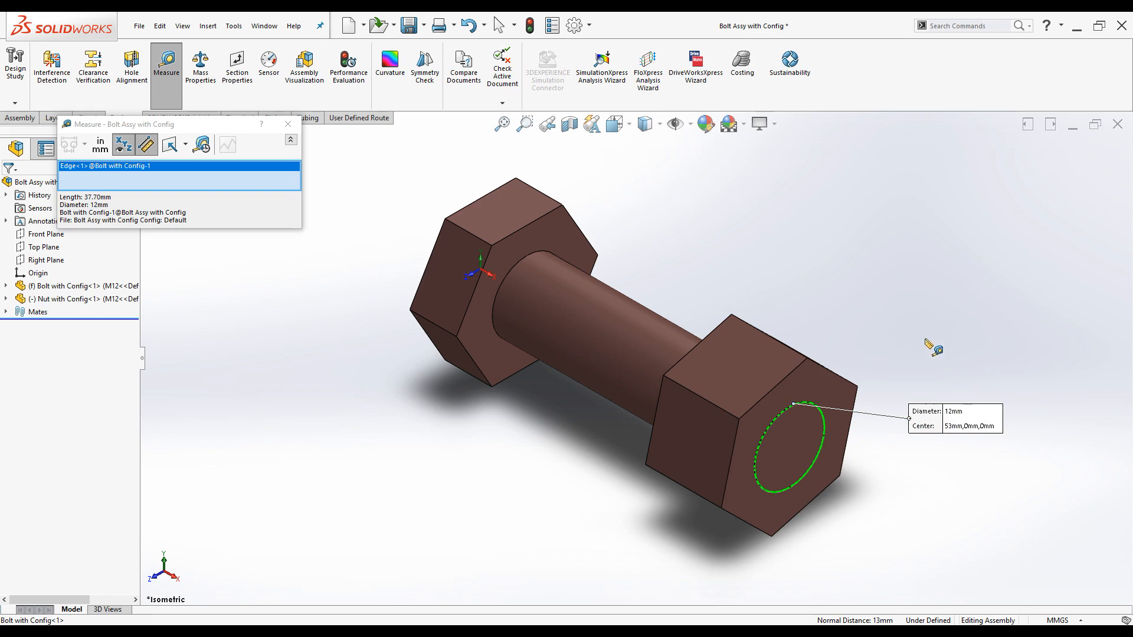
pyautogui.click(900, 314)
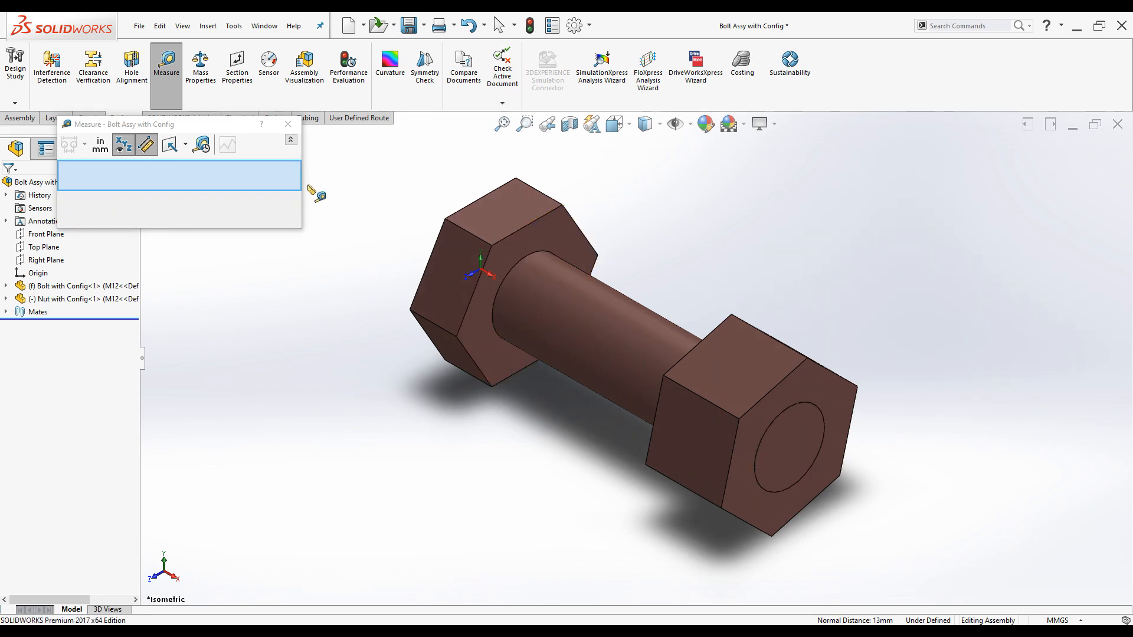
pyautogui.click(288, 124)
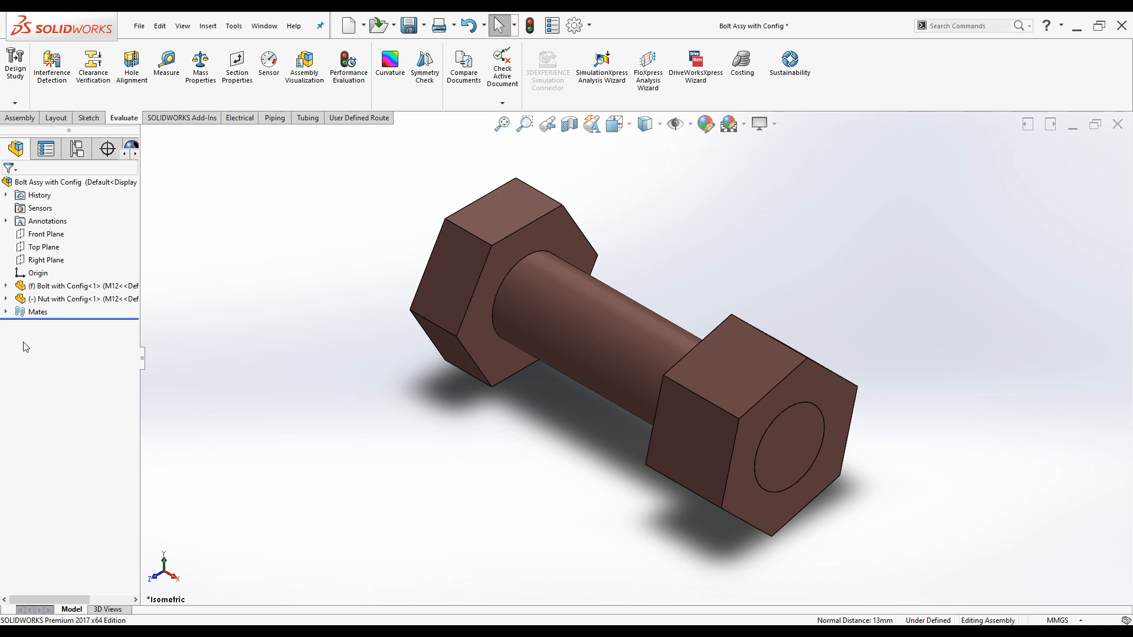
# Examine the mates listed under the bolt component and the options available for its concentric mate.
pyautogui.rightClick(36, 287)
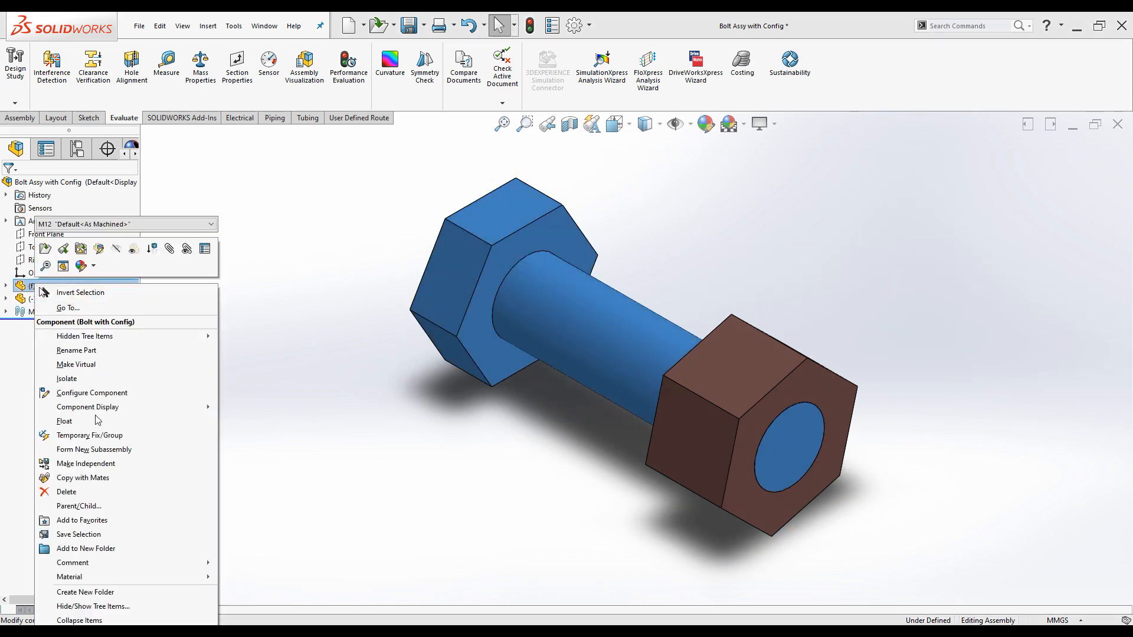
pyautogui.click(281, 366)
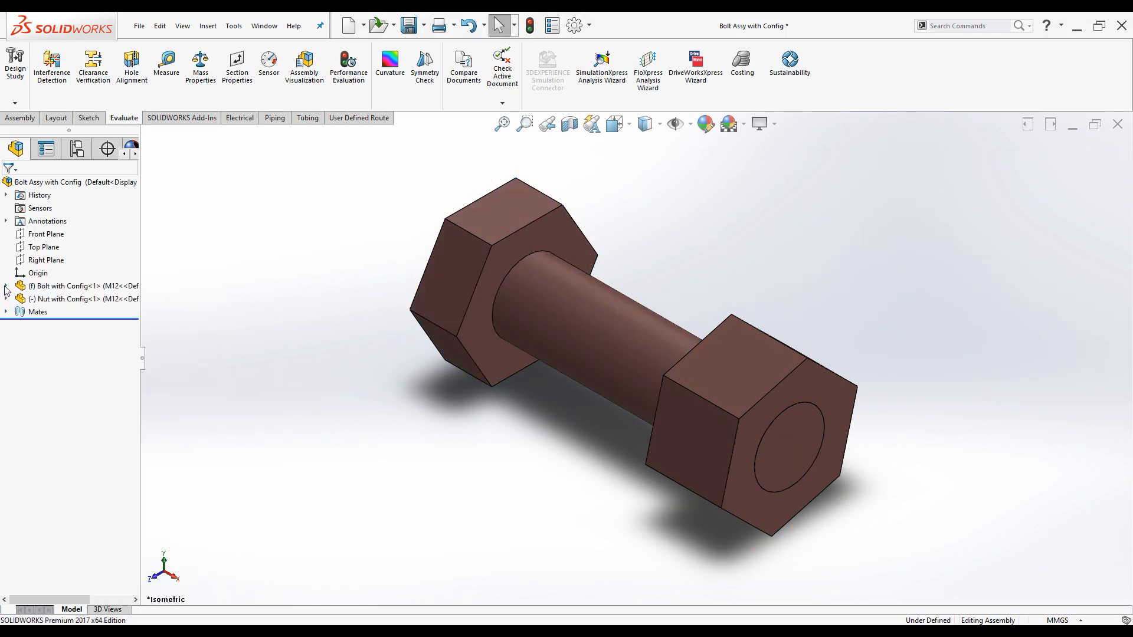
pyautogui.click(5, 286)
pyautogui.click(20, 299)
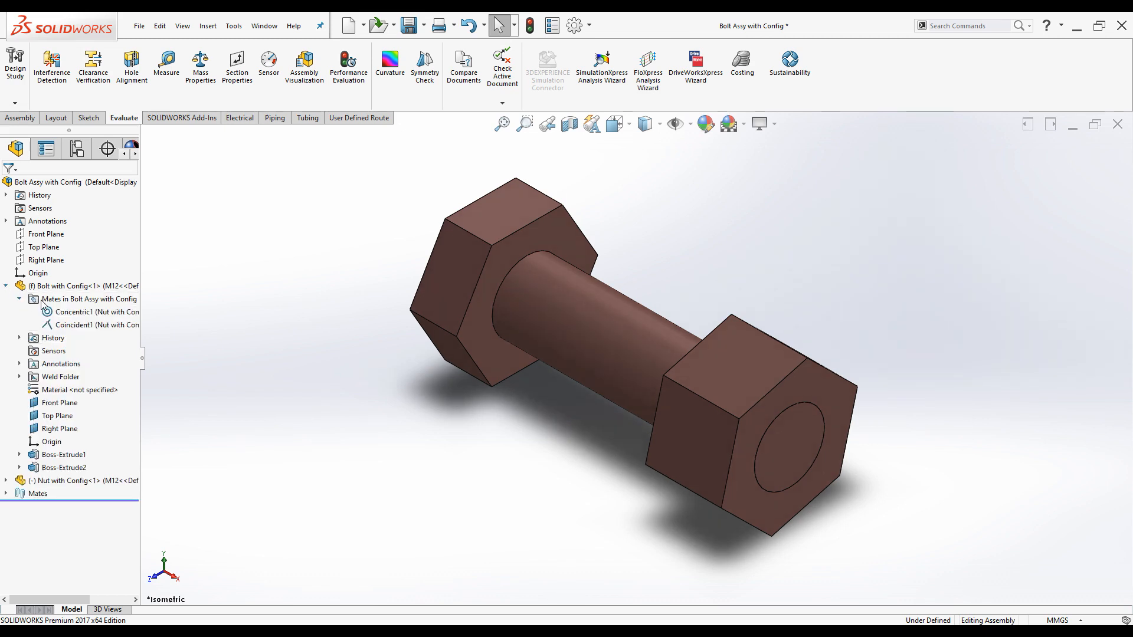
pyautogui.rightClick(99, 315)
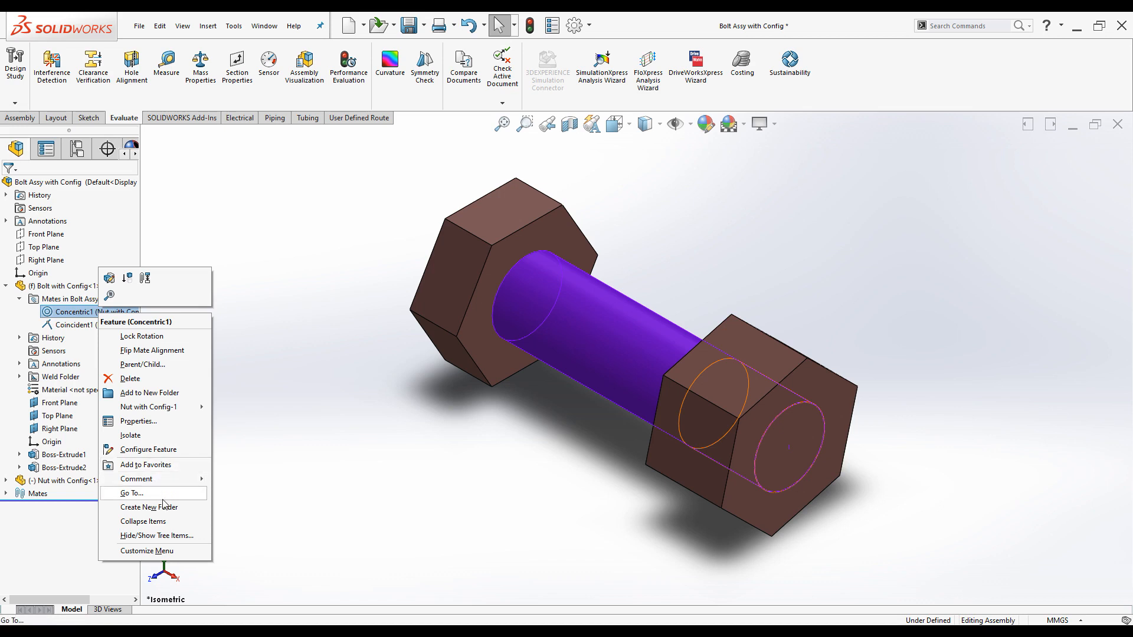
pyautogui.click(368, 462)
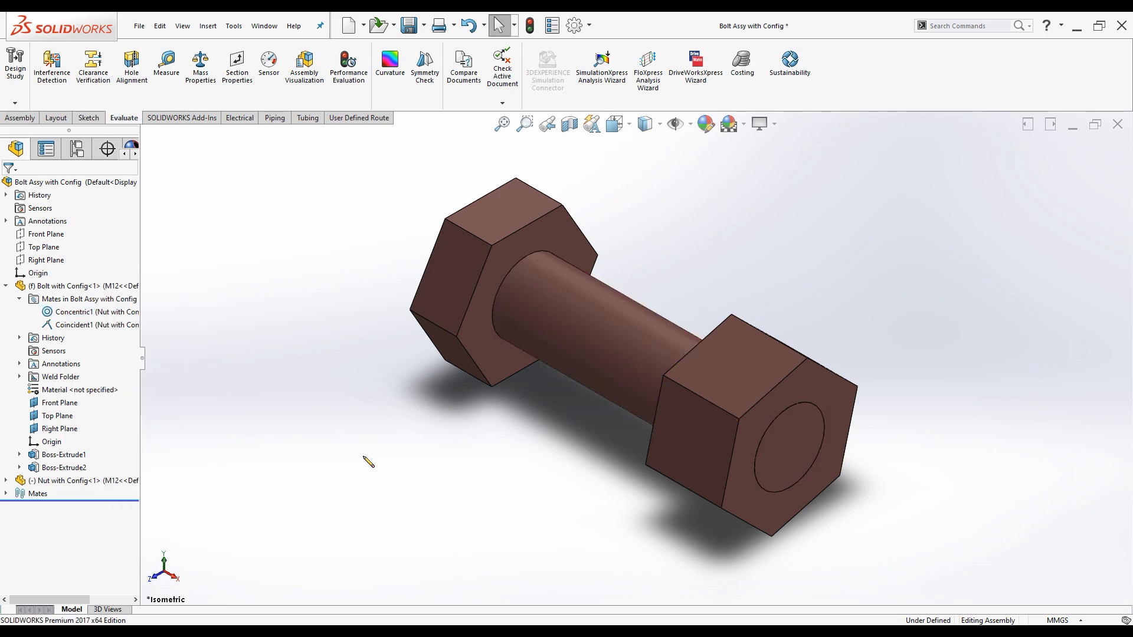
pyautogui.click(7, 286)
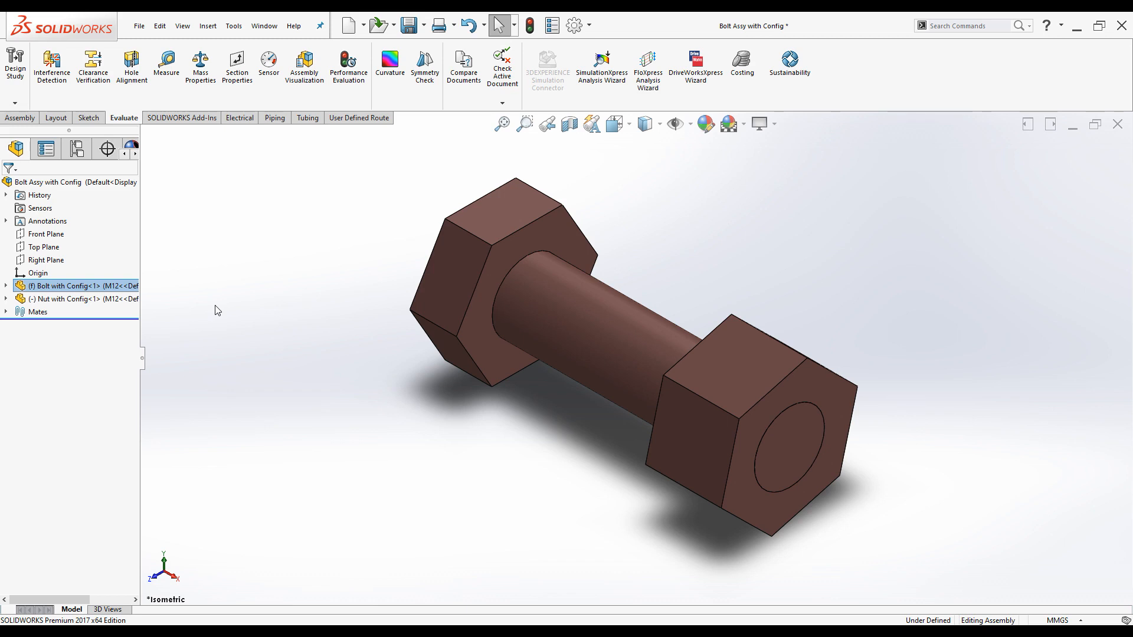
# Open the configuration table for the bolt component and widen its columns, leaving the Default configuration on the M12 bolt.
pyautogui.rightClick(22, 287)
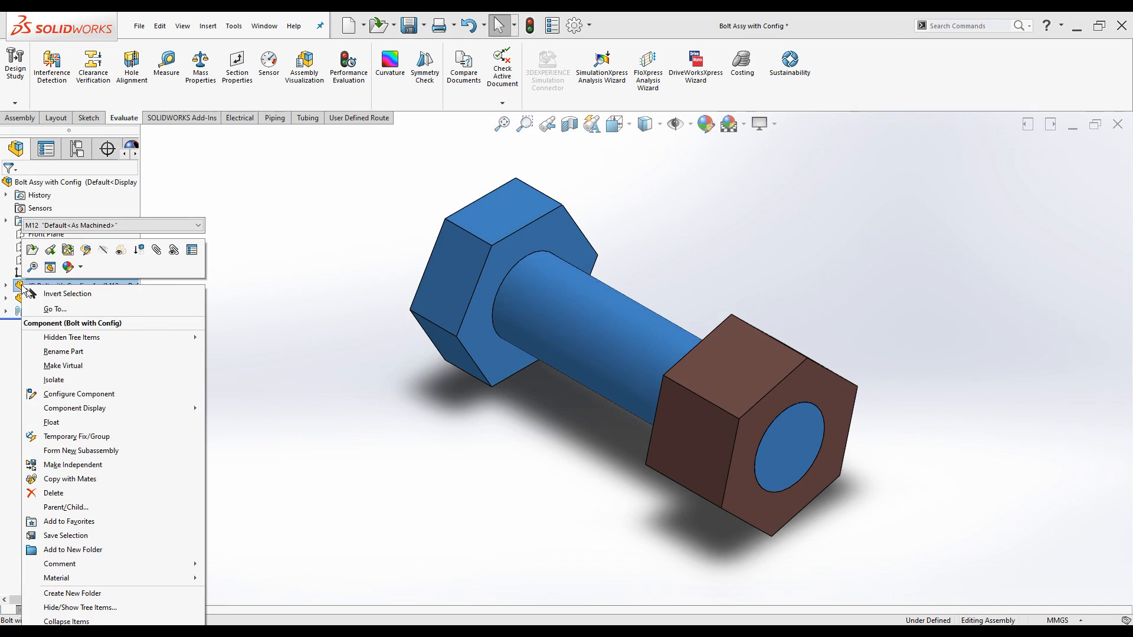
pyautogui.click(62, 395)
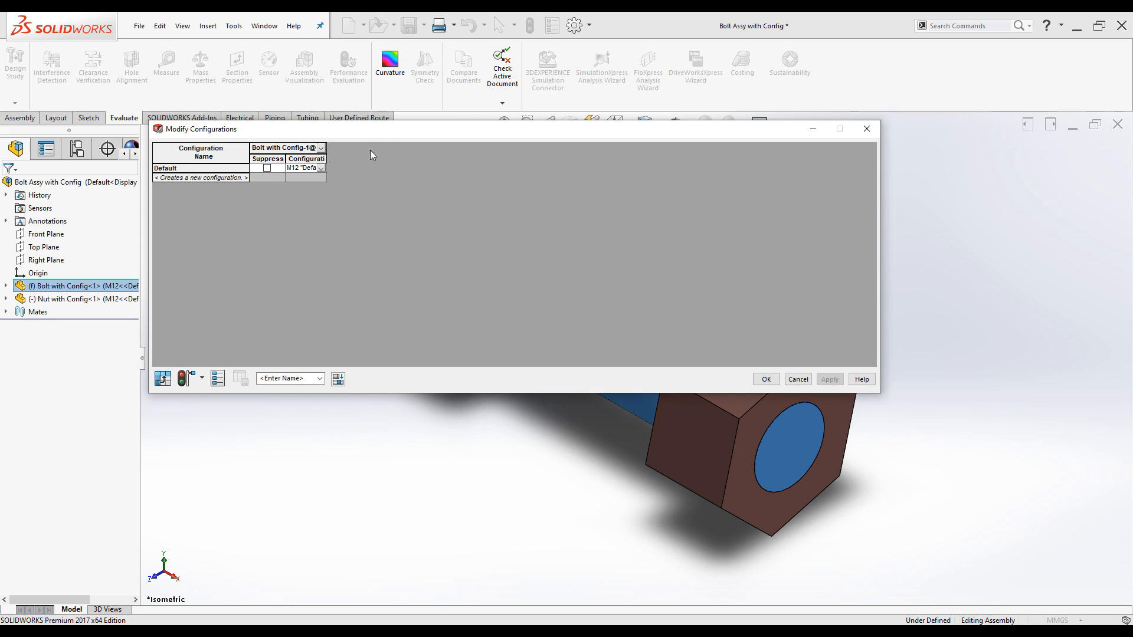
pyautogui.doubleClick(326, 146)
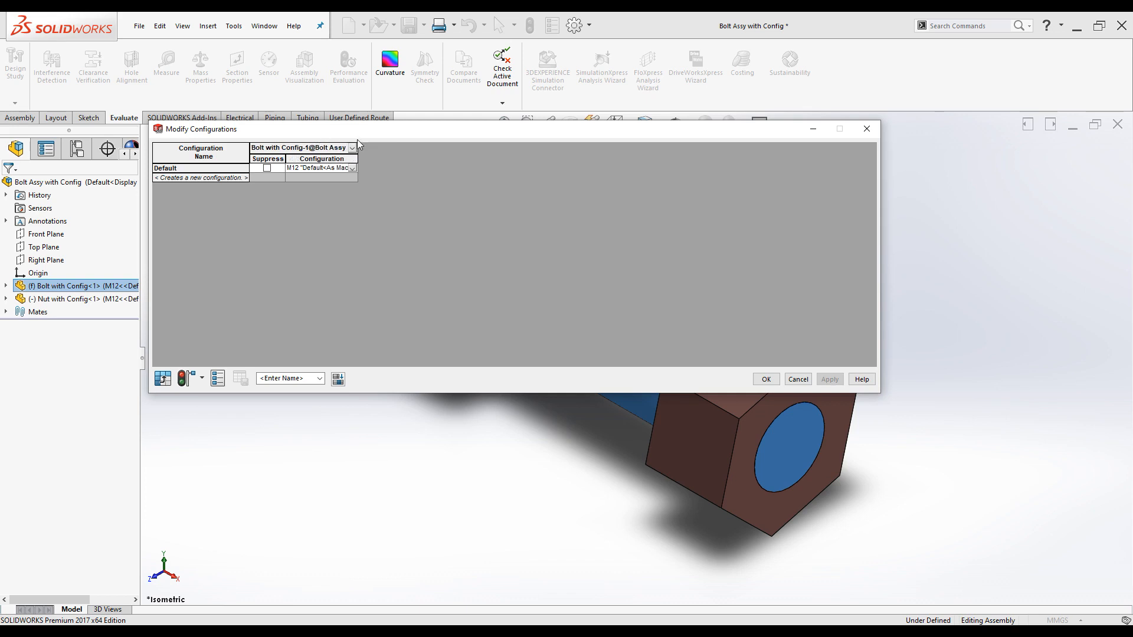
pyautogui.moveTo(285, 158); pyautogui.dragTo(298, 158)
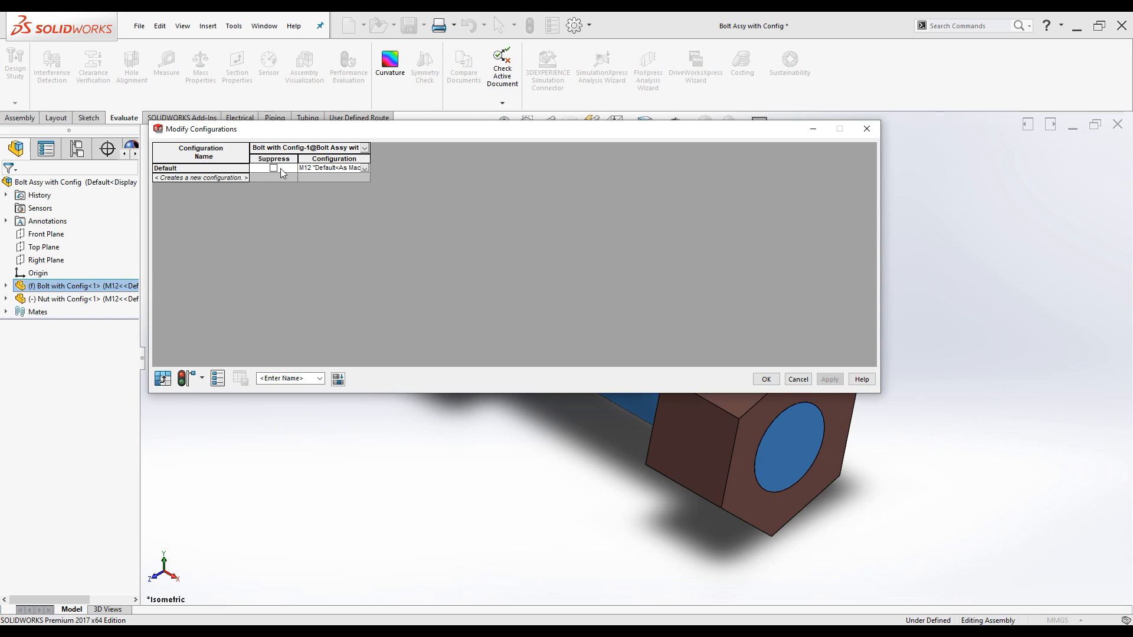
pyautogui.moveTo(370, 148); pyautogui.dragTo(387, 143)
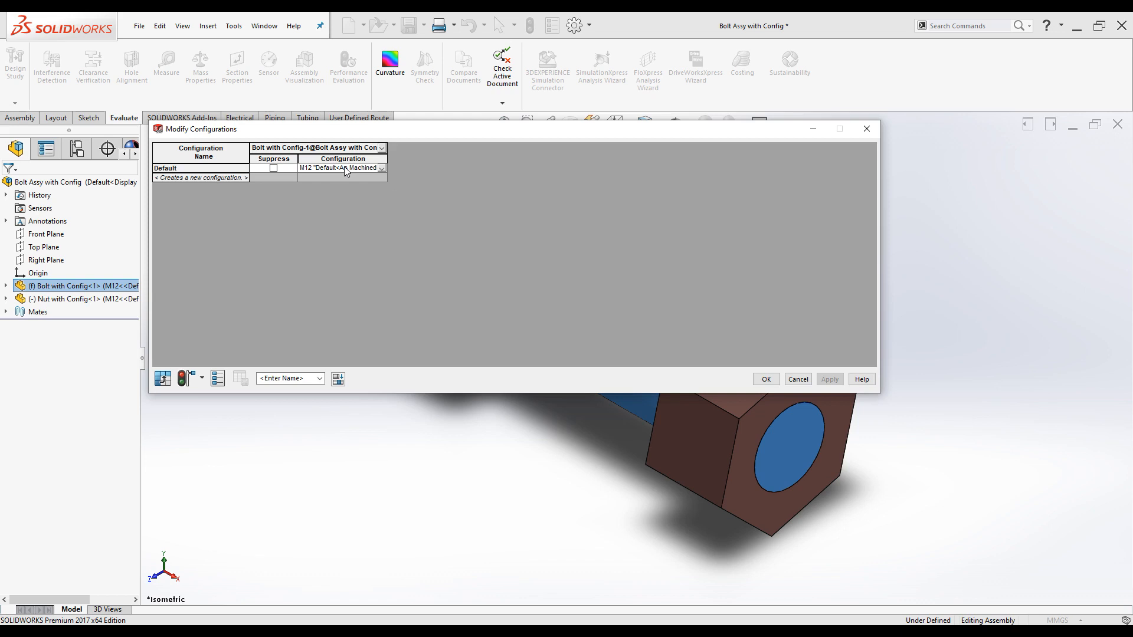
pyautogui.click(383, 168)
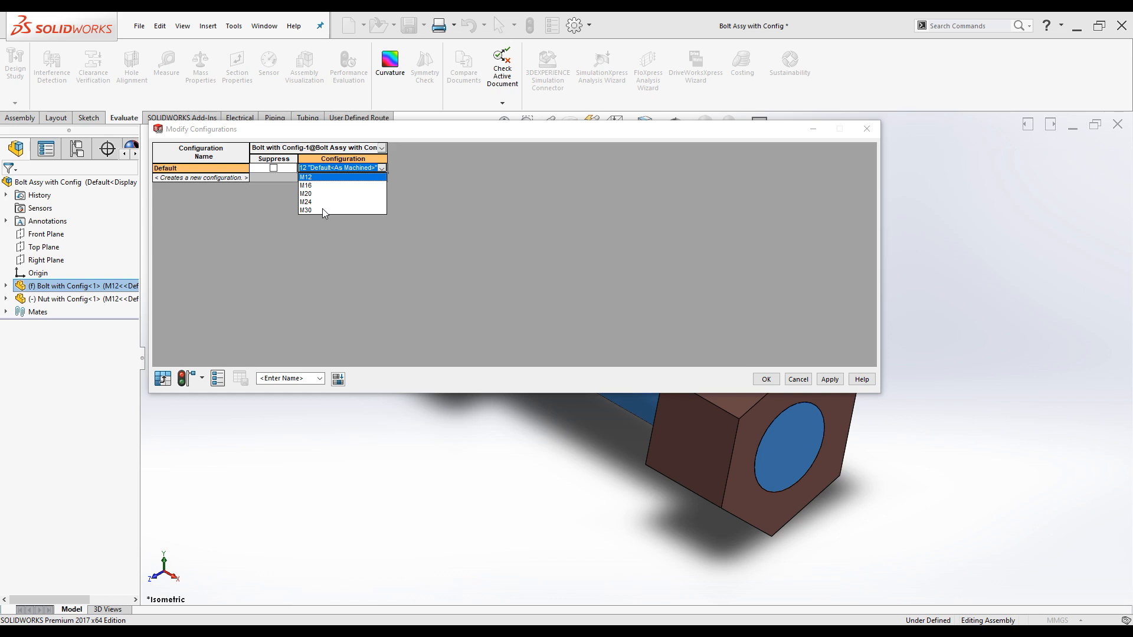
pyautogui.click(324, 244)
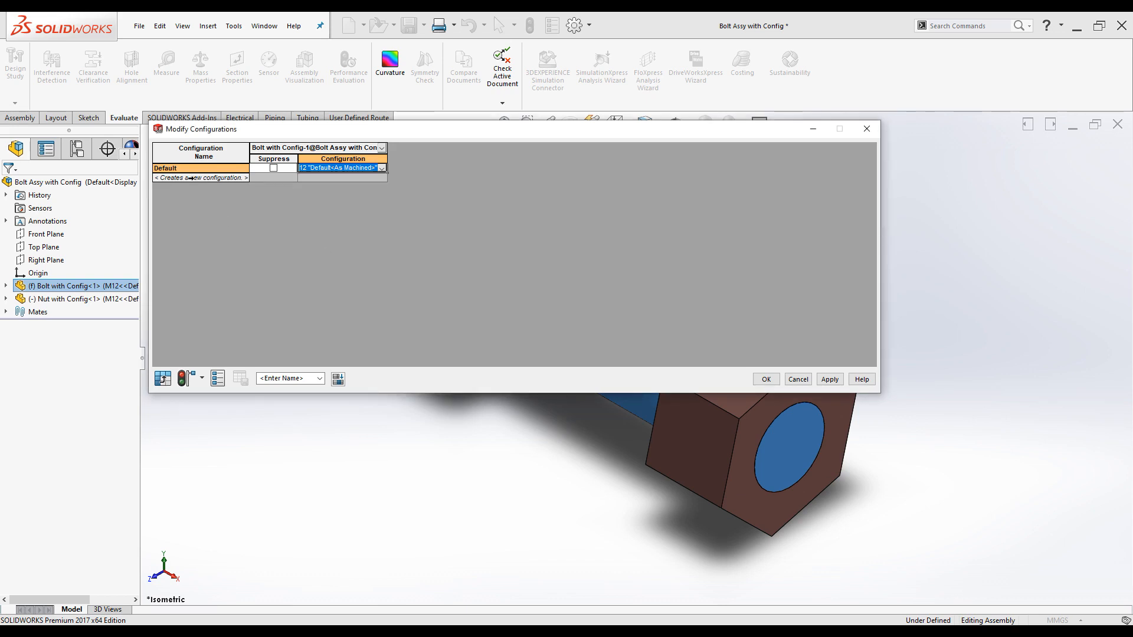
# Add an assembly configuration named M16 and set its bolt configuration to M16.
pyautogui.click(191, 177)
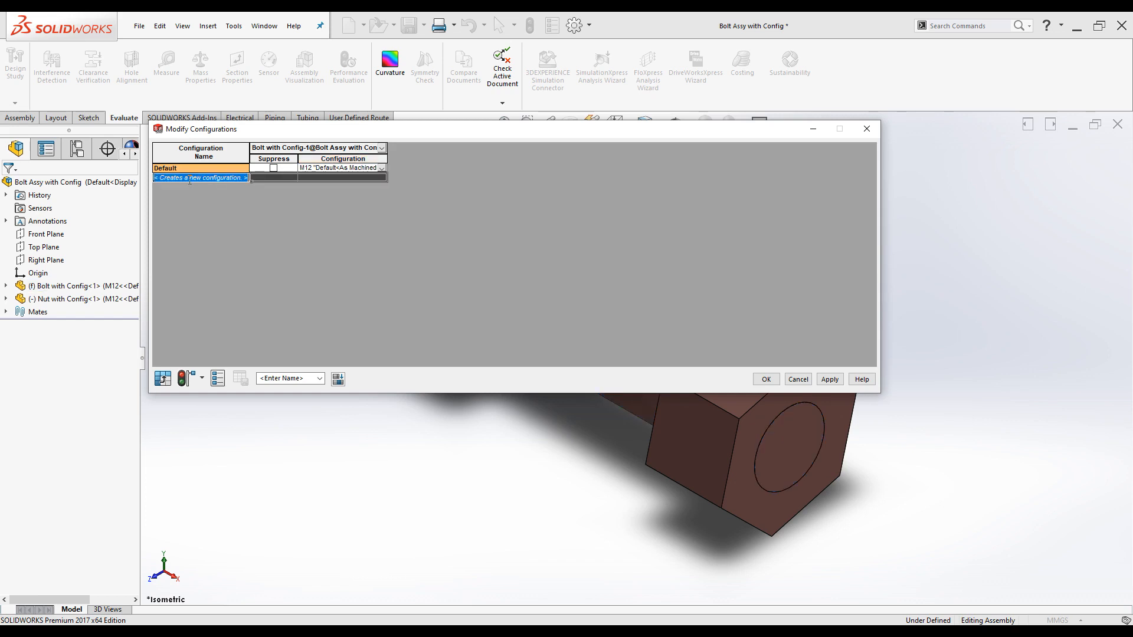
pyautogui.click(189, 178)
pyautogui.write('M')
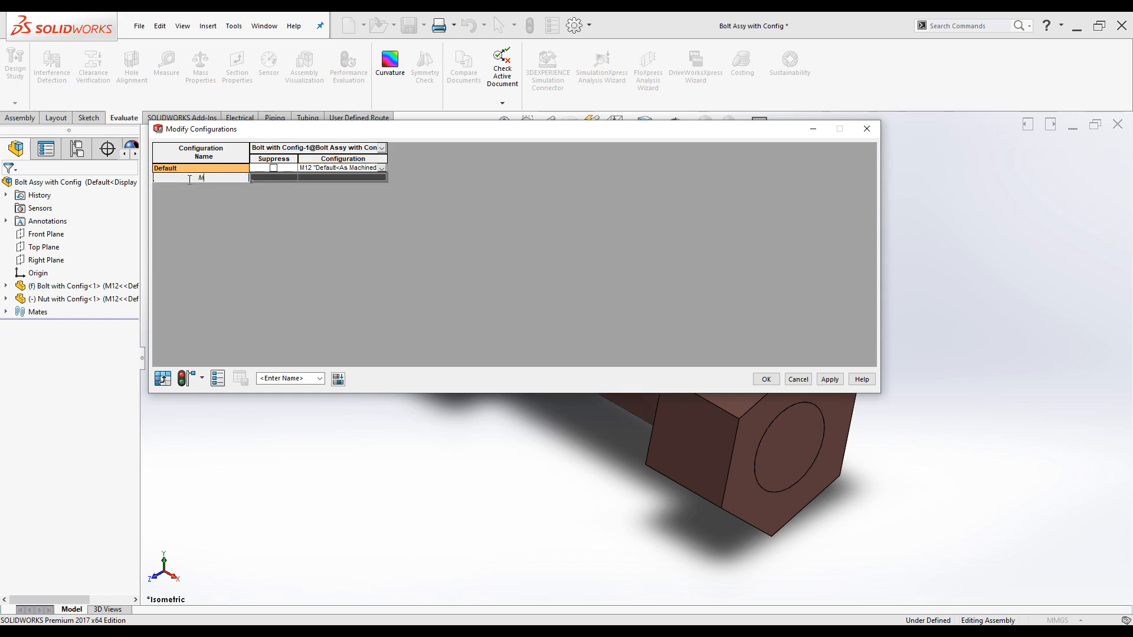
pyautogui.write('16')
pyautogui.click(330, 177)
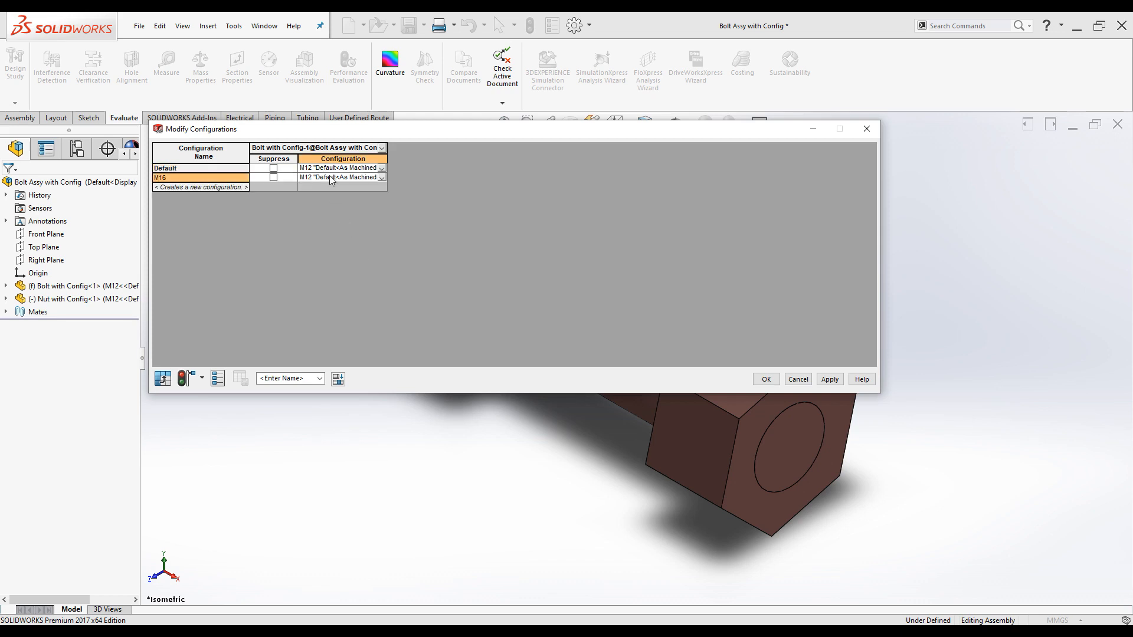
pyautogui.click(381, 177)
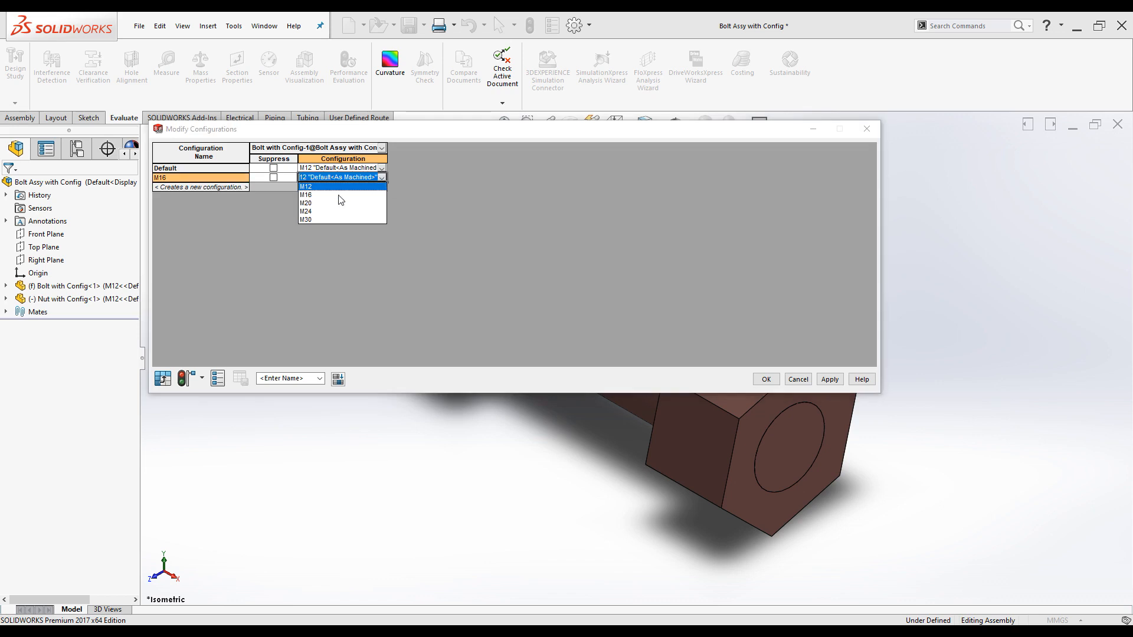
pyautogui.click(311, 195)
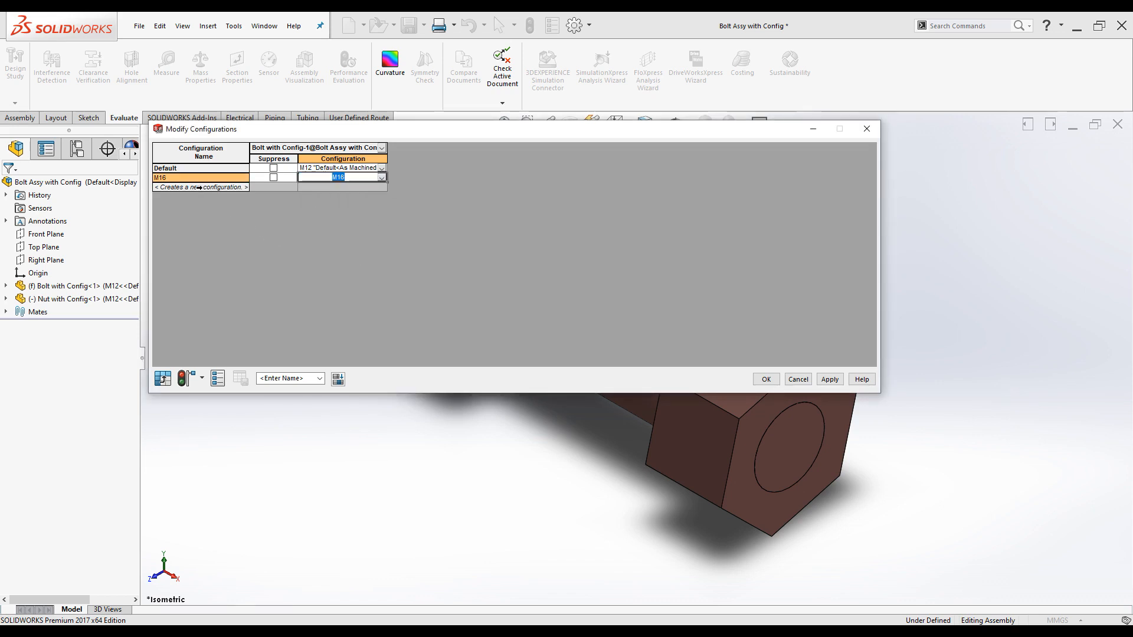
# Add an assembly configuration named M20 and set its bolt configuration to M20.
pyautogui.click(198, 187)
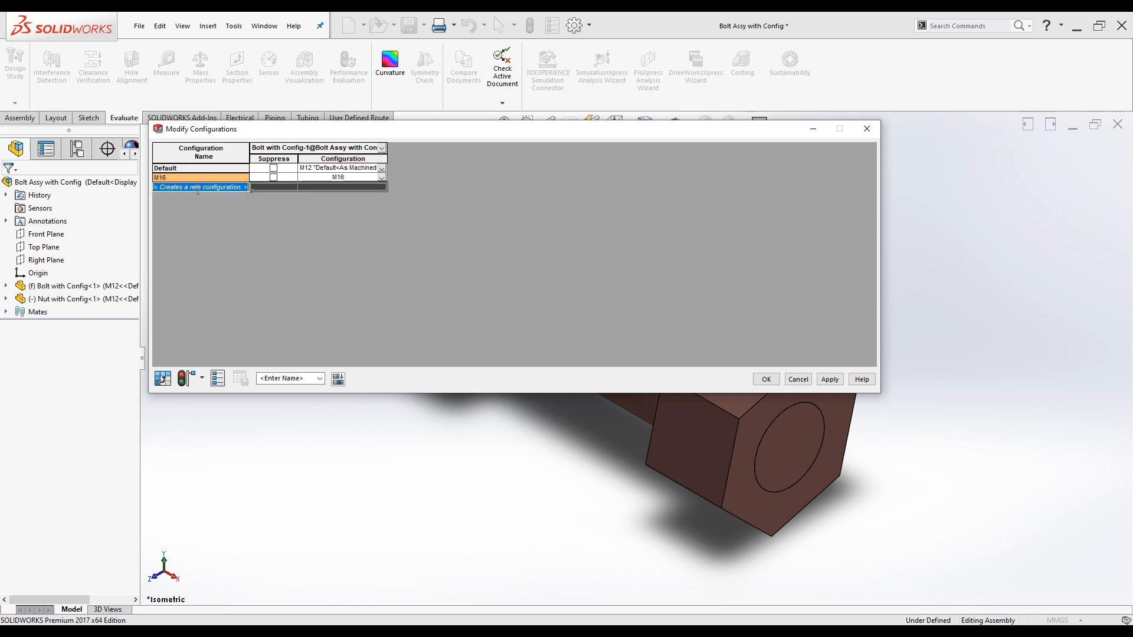
pyautogui.click(198, 187)
pyautogui.write('M20')
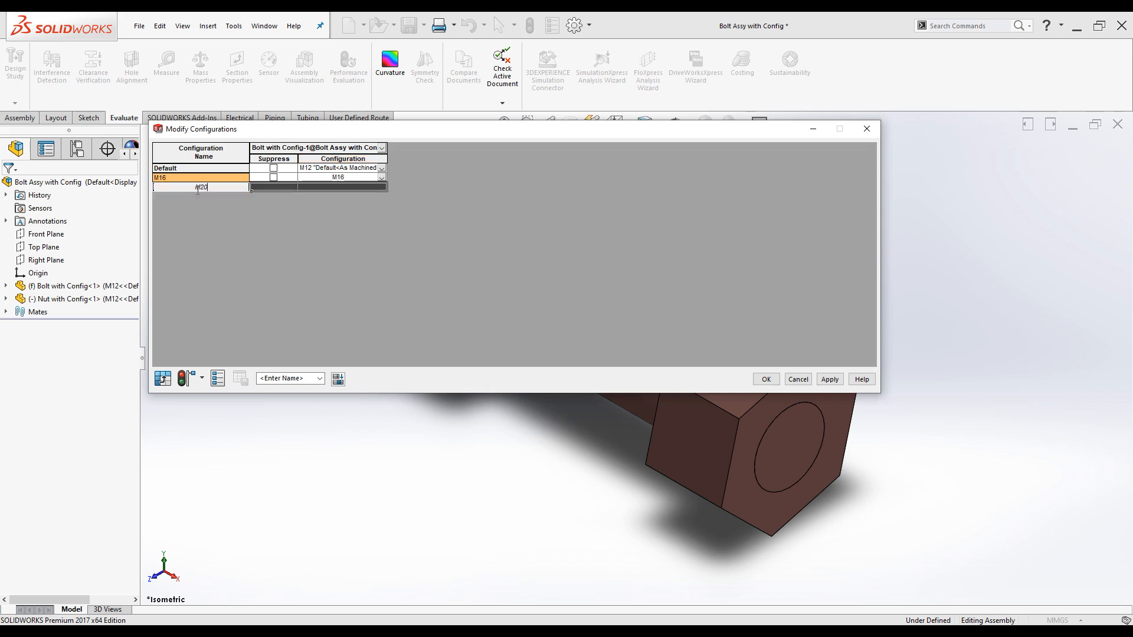
pyautogui.click(339, 186)
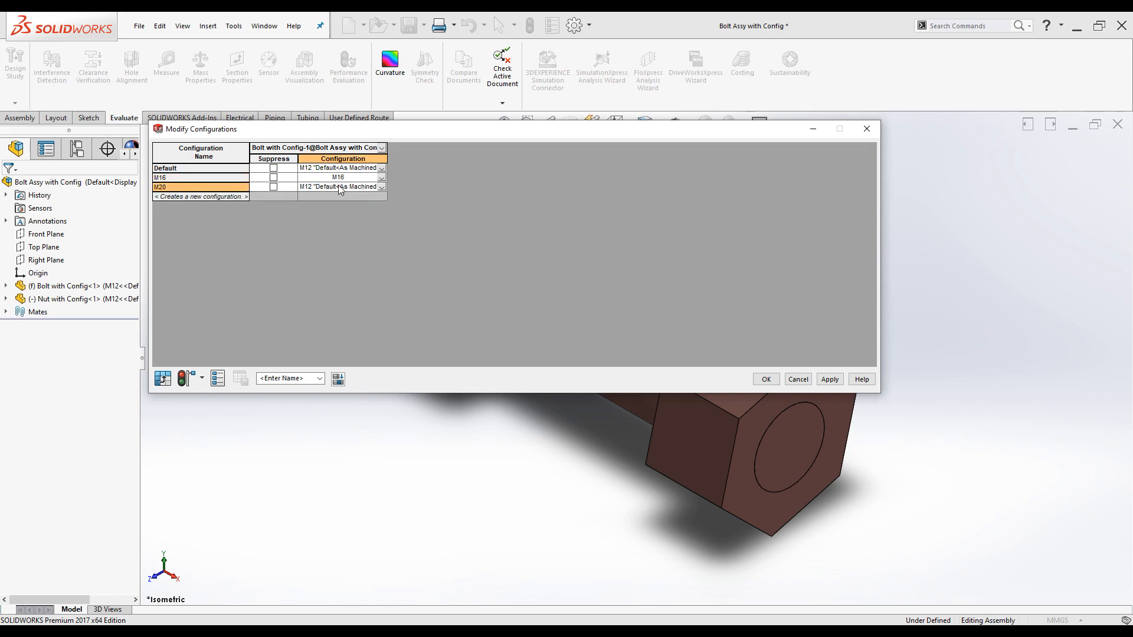
pyautogui.click(382, 186)
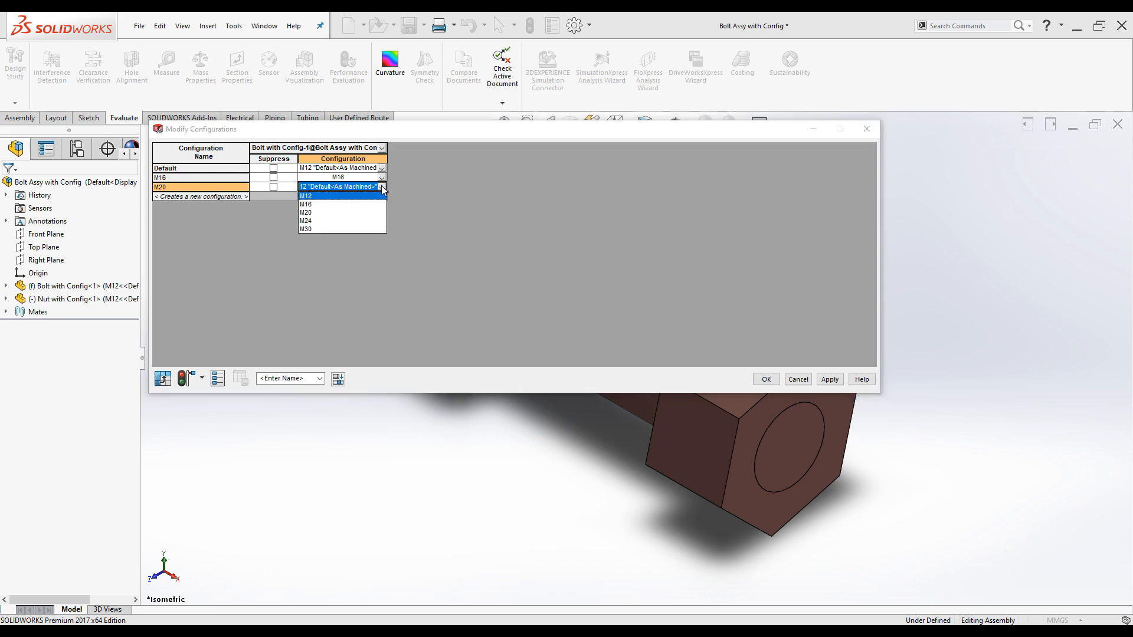
pyautogui.click(306, 213)
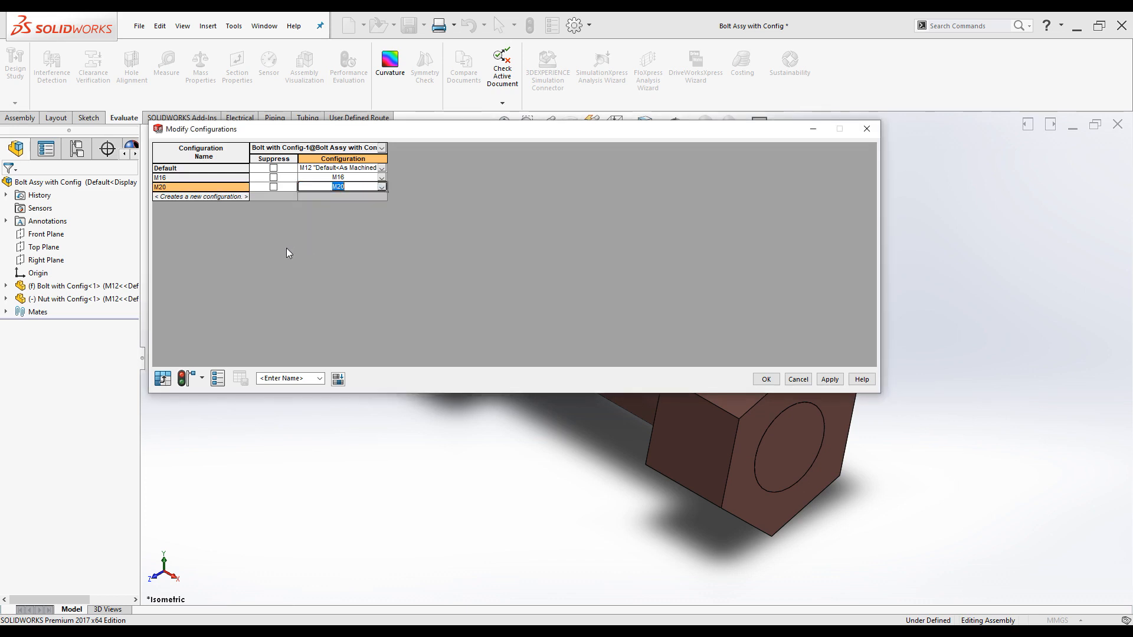
# Add an assembly configuration named M24 and set its bolt configuration to M24.
pyautogui.click(214, 197)
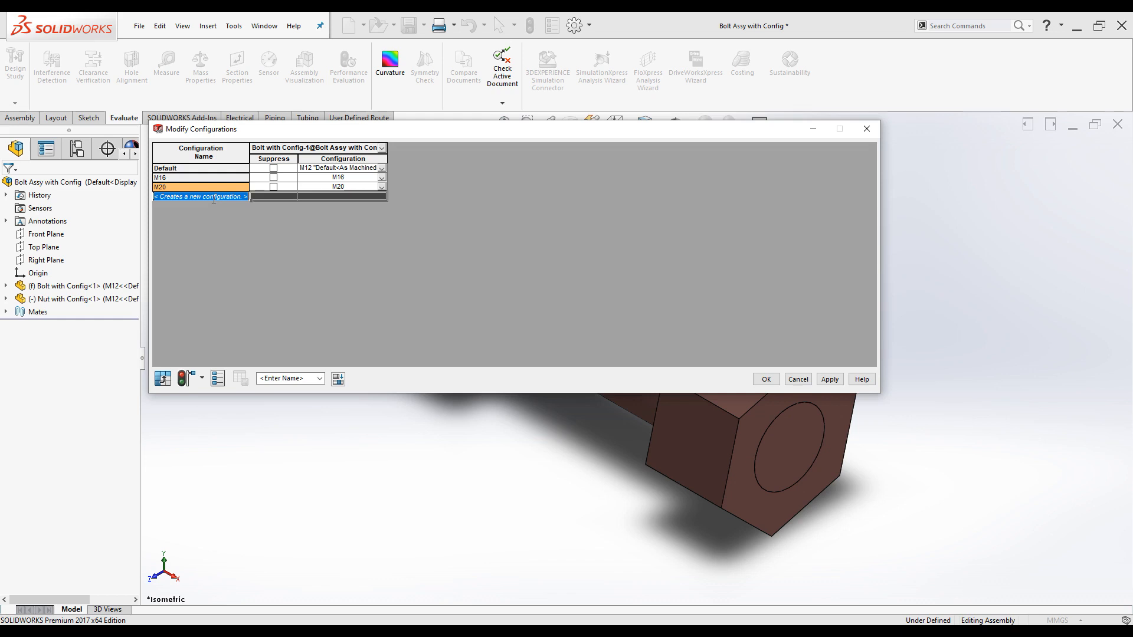
pyautogui.write('M24')
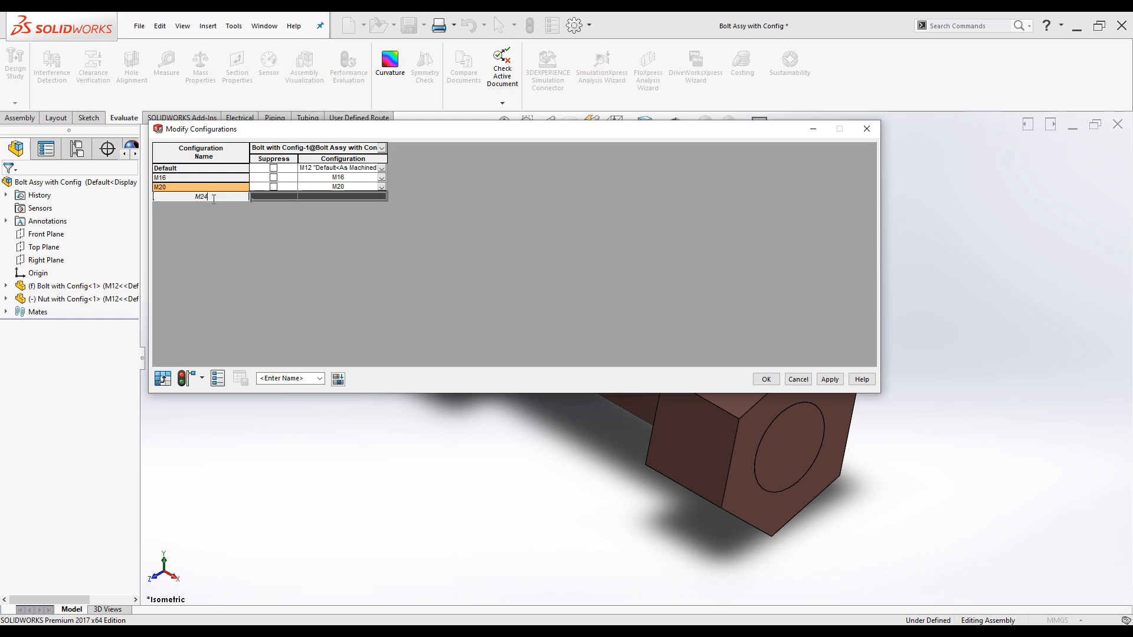
pyautogui.click(345, 196)
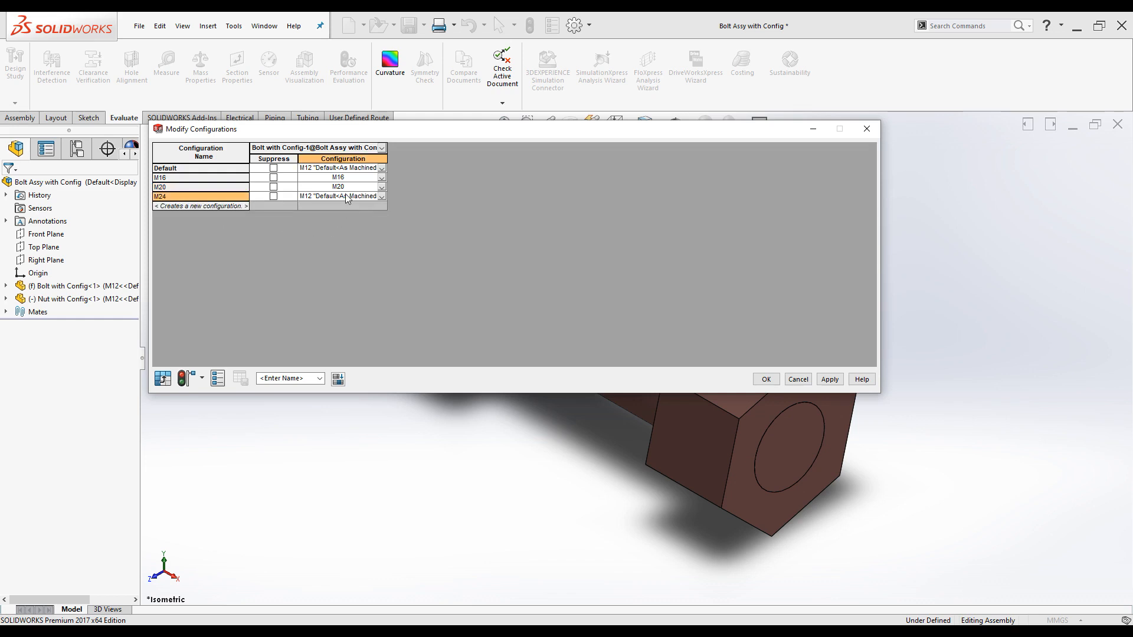
pyautogui.click(345, 196)
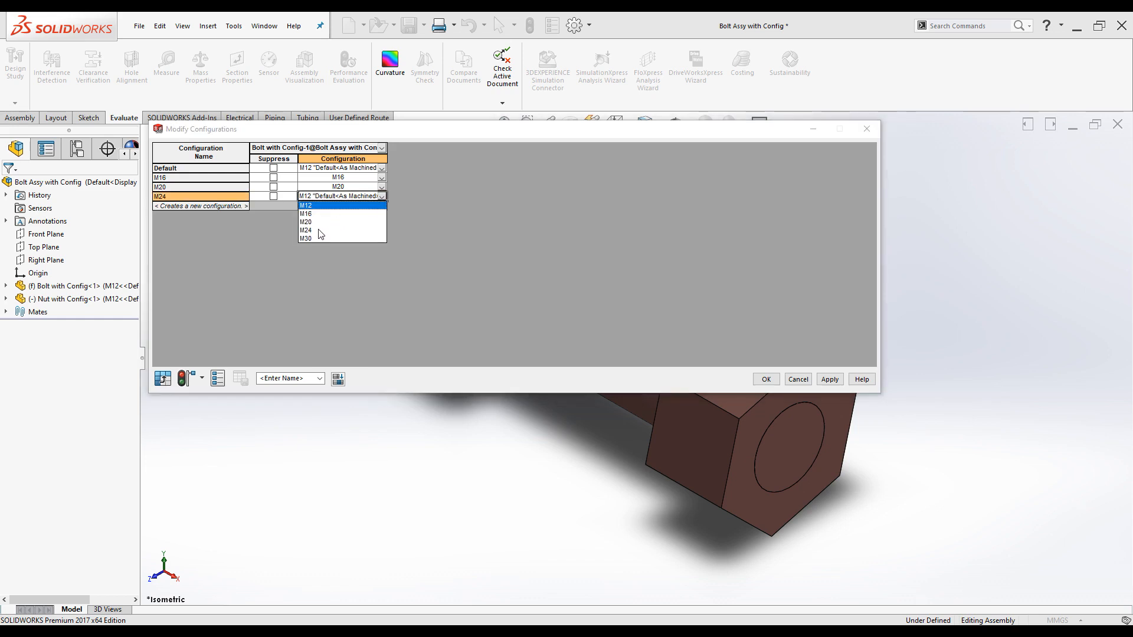
pyautogui.click(322, 230)
# Add an assembly configuration named M30 and set its bolt configuration to M30.
pyautogui.click(210, 206)
pyautogui.click(210, 206)
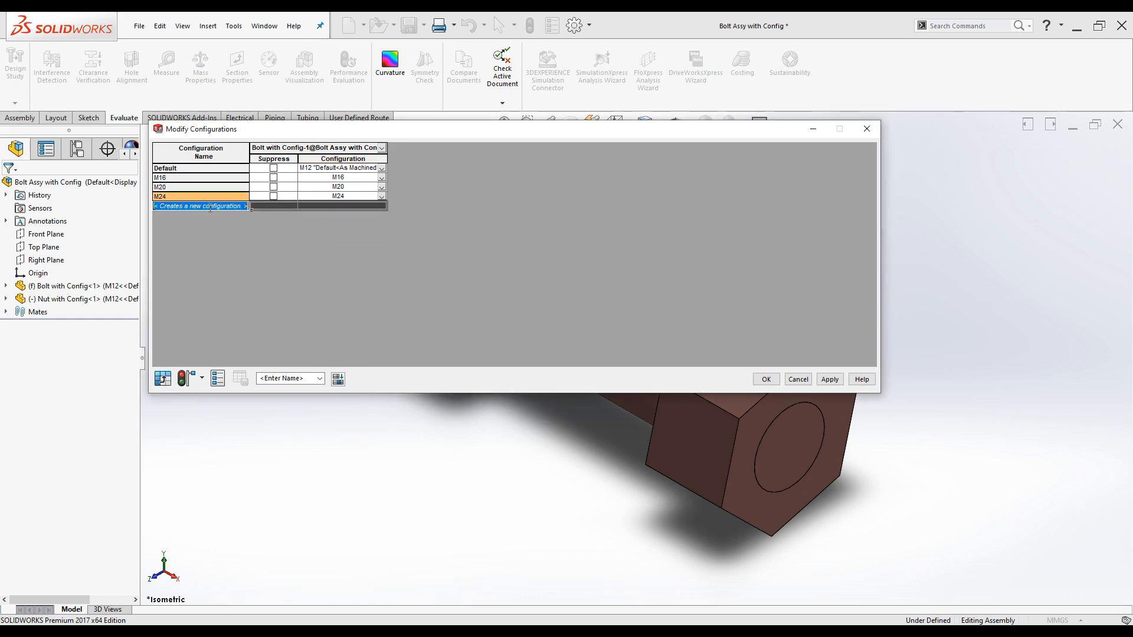
pyautogui.write('M30')
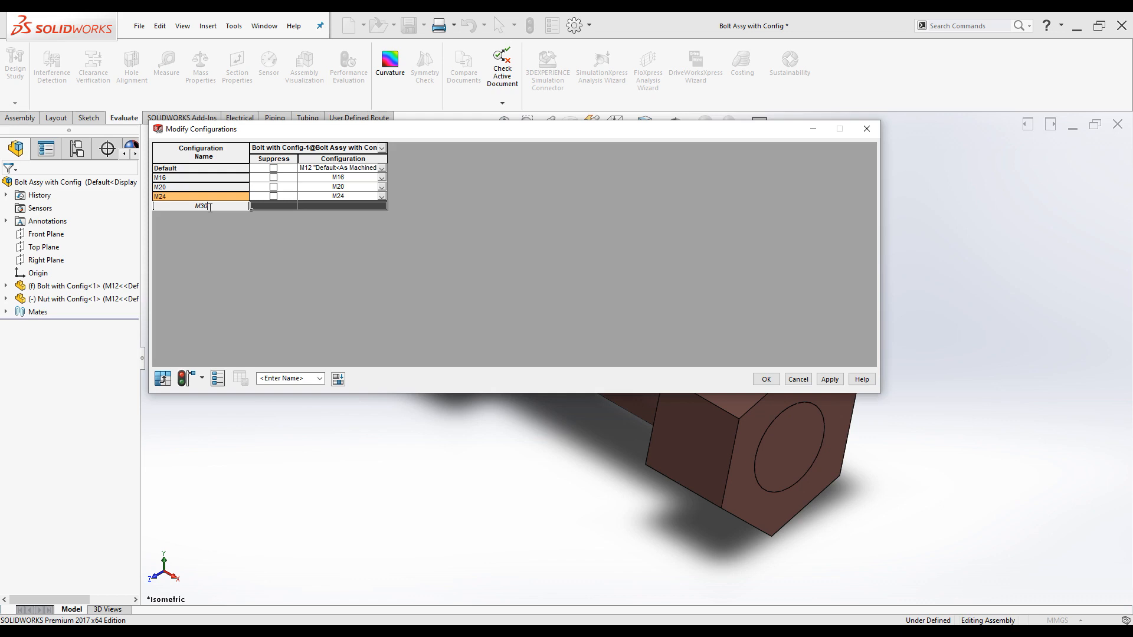
pyautogui.click(380, 205)
pyautogui.click(382, 205)
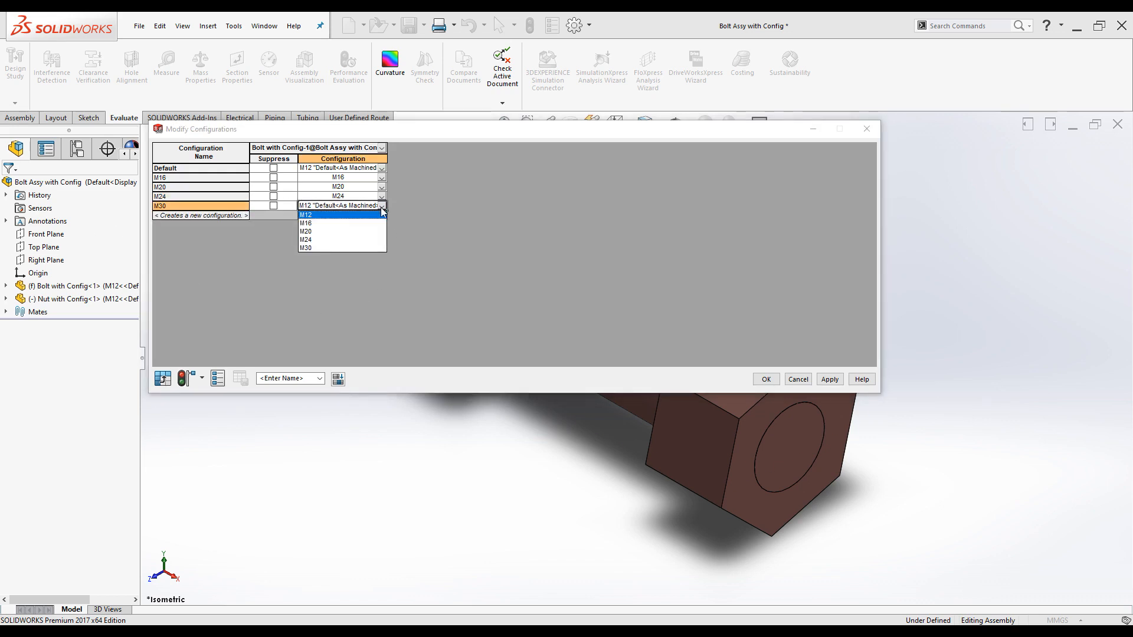
pyautogui.click(304, 248)
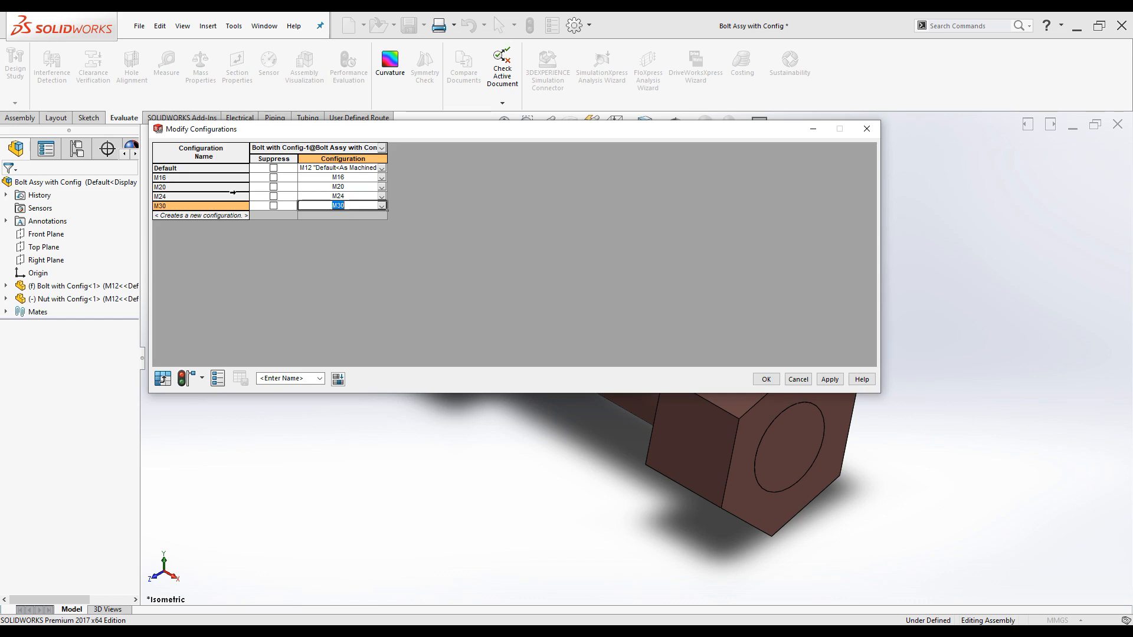
# Rename the Default assembly configuration as M12.
pyautogui.rightClick(168, 172)
pyautogui.rightClick(168, 175)
pyautogui.click(195, 174)
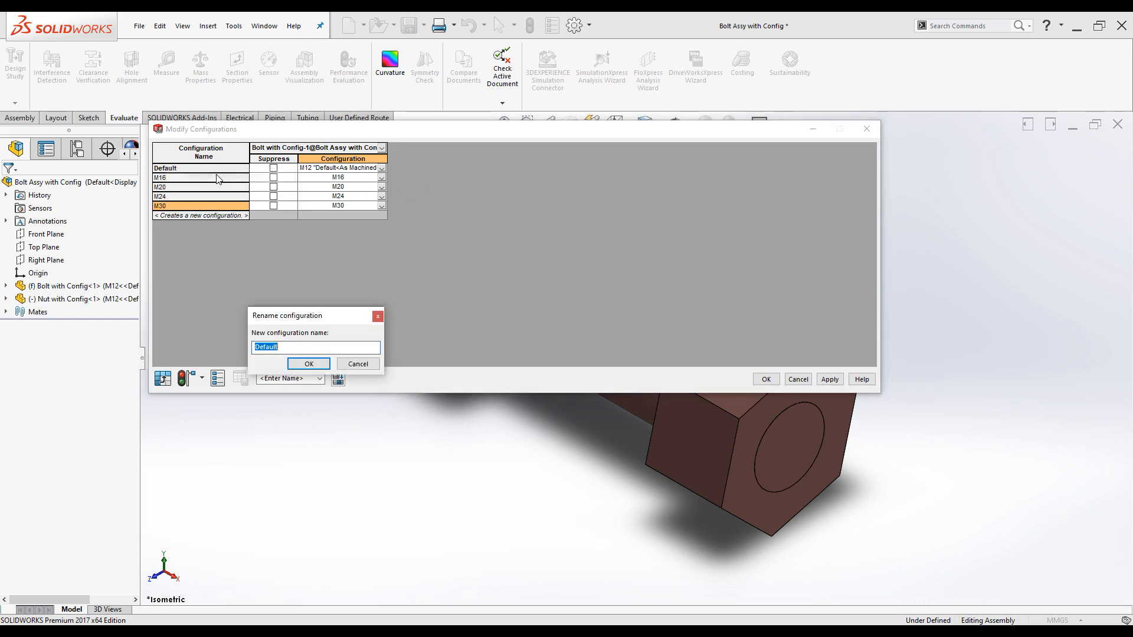
pyautogui.write('M12')
pyautogui.click(305, 364)
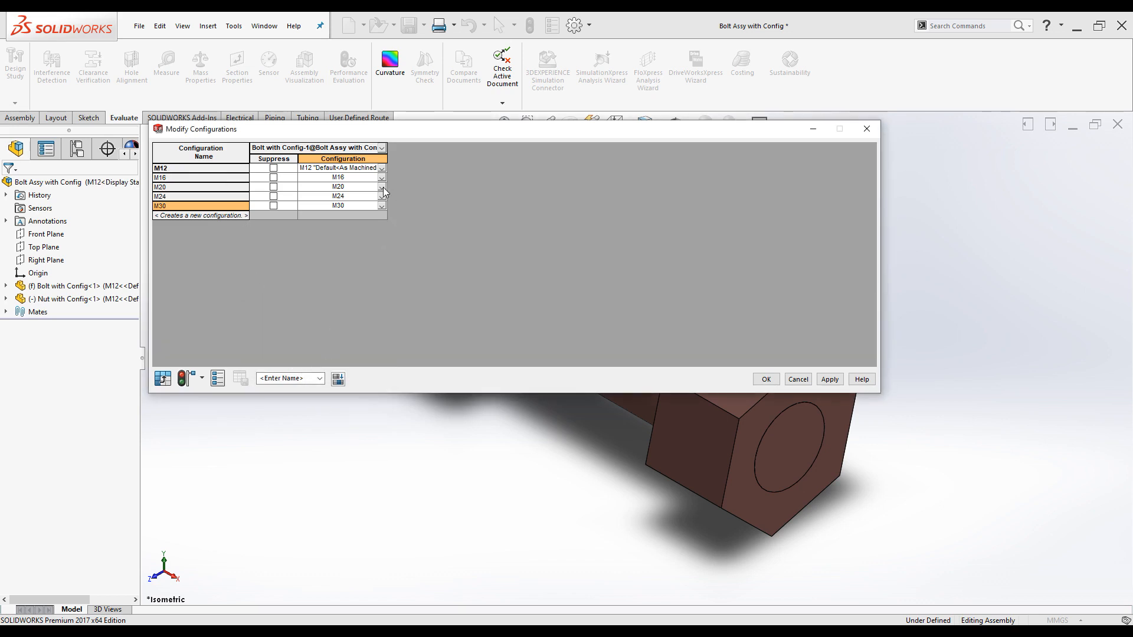
# Set the bolt configuration of the M12 assembly configuration to M12 and apply the bolt's configuration table.
pyautogui.click(382, 168)
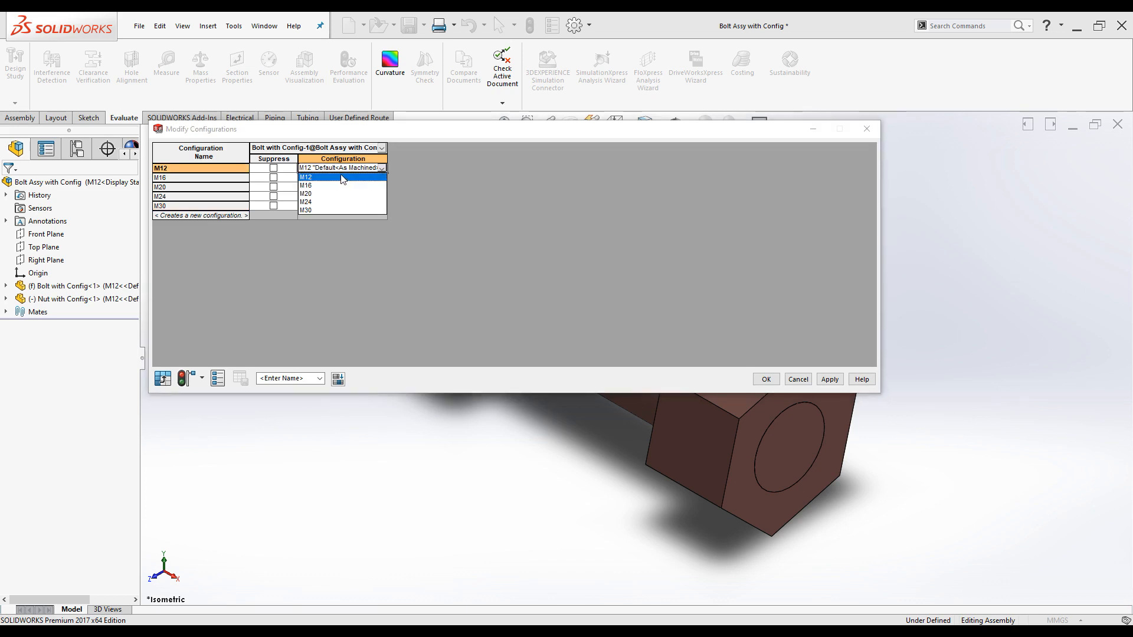
pyautogui.click(344, 177)
pyautogui.click(830, 380)
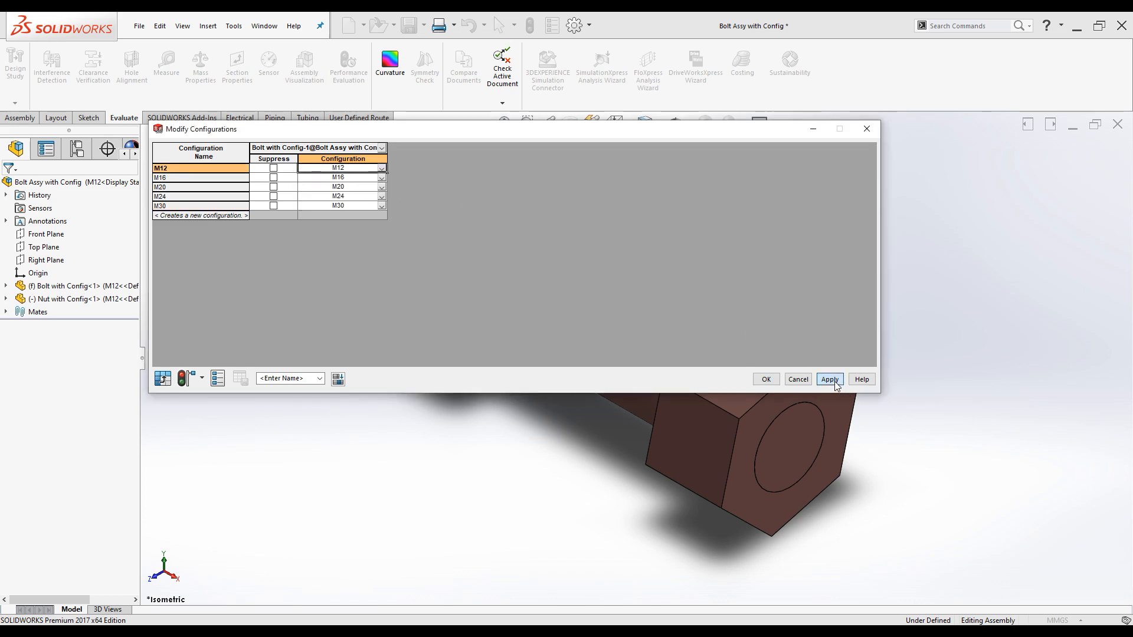
pyautogui.click(766, 379)
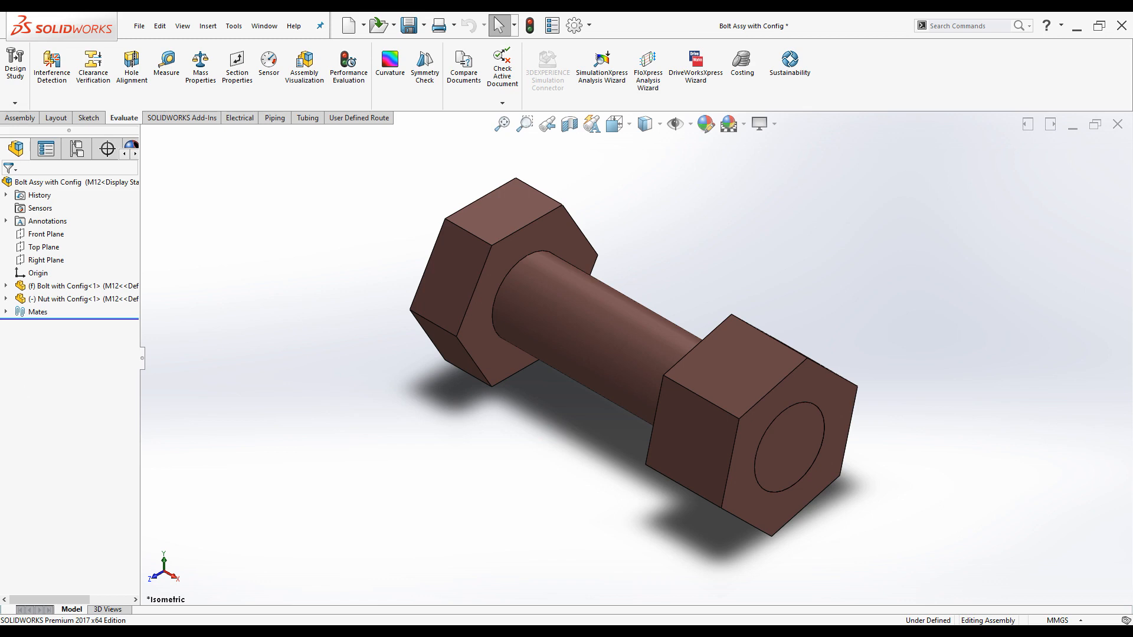
# Configure the nut component so that the M16 and M20 assembly configurations use its M16 and M20 sizes respectively.
pyautogui.rightClick(21, 299)
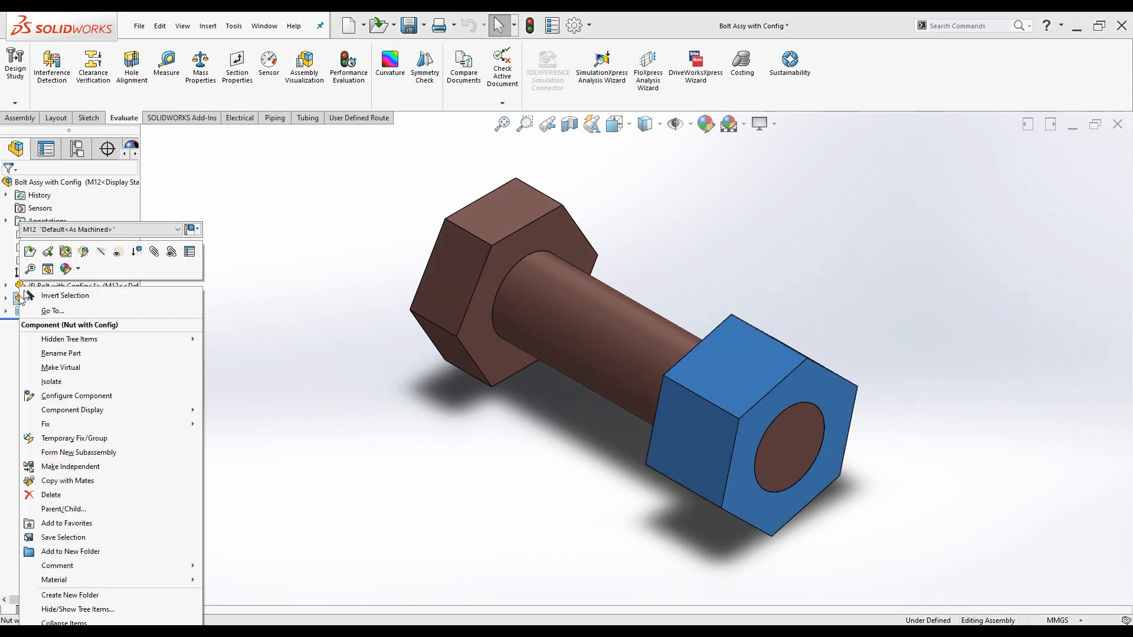
pyautogui.click(65, 395)
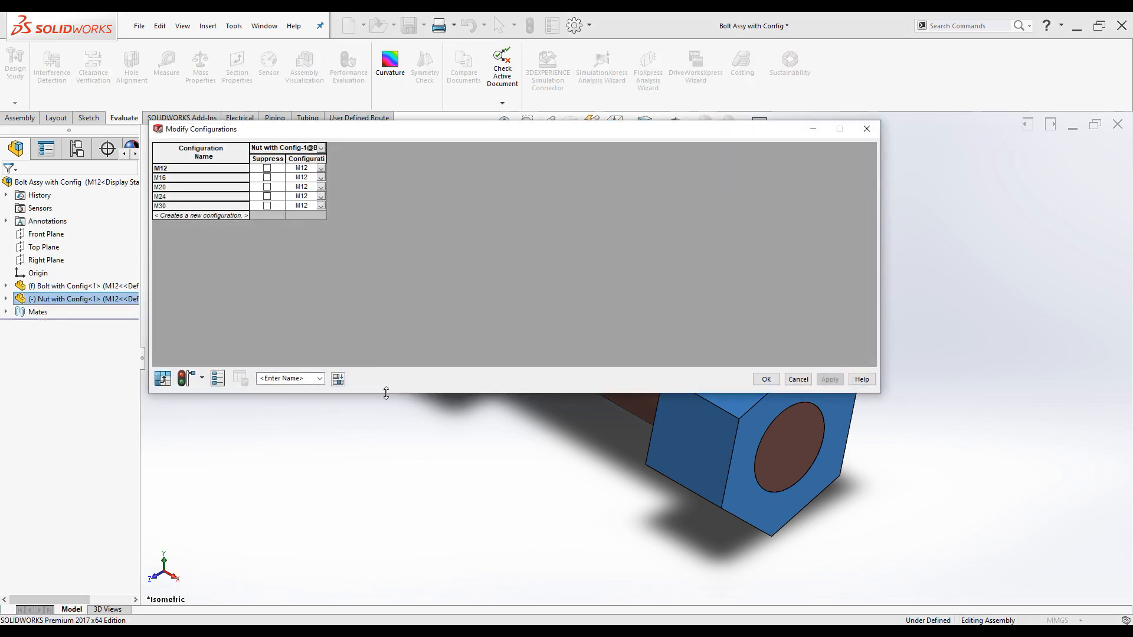
pyautogui.doubleClick(326, 146)
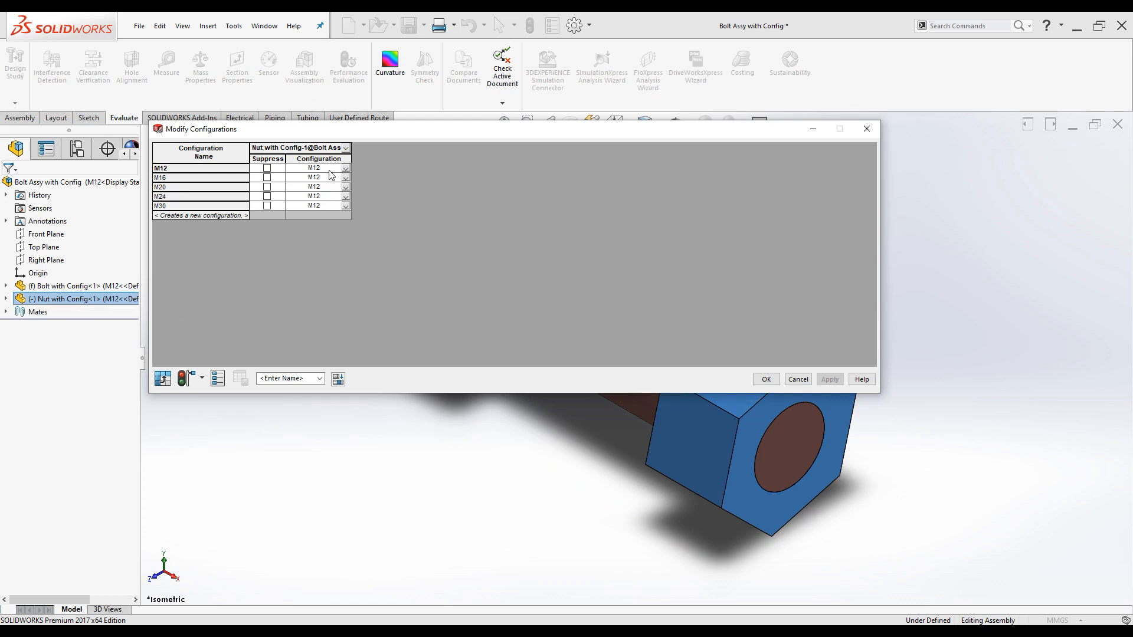
pyautogui.click(346, 178)
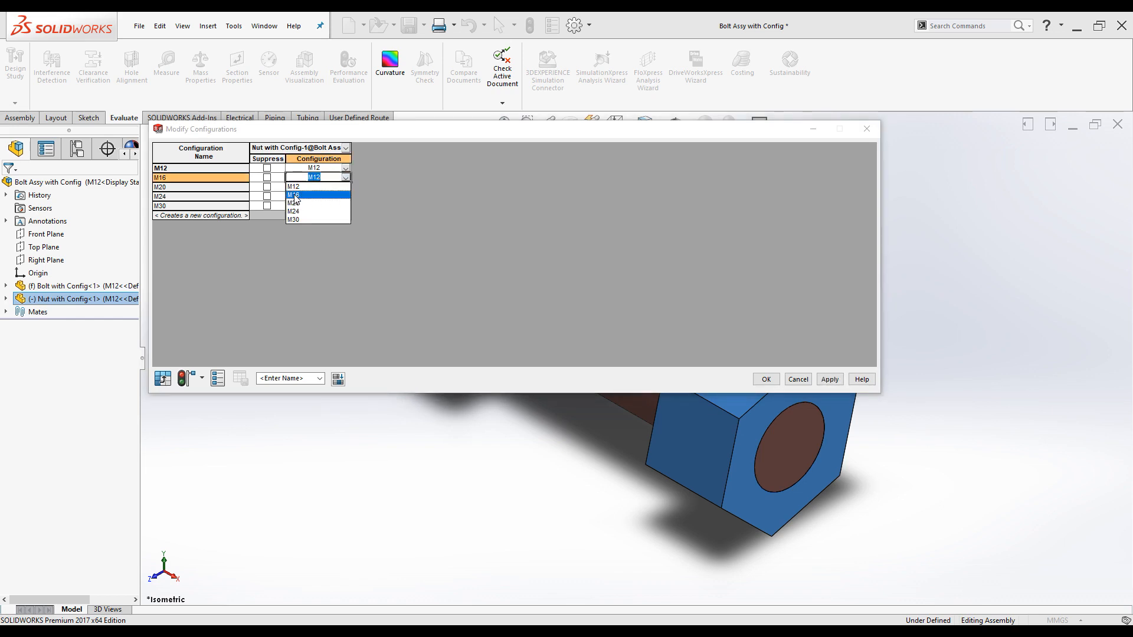
pyautogui.click(294, 196)
pyautogui.click(346, 187)
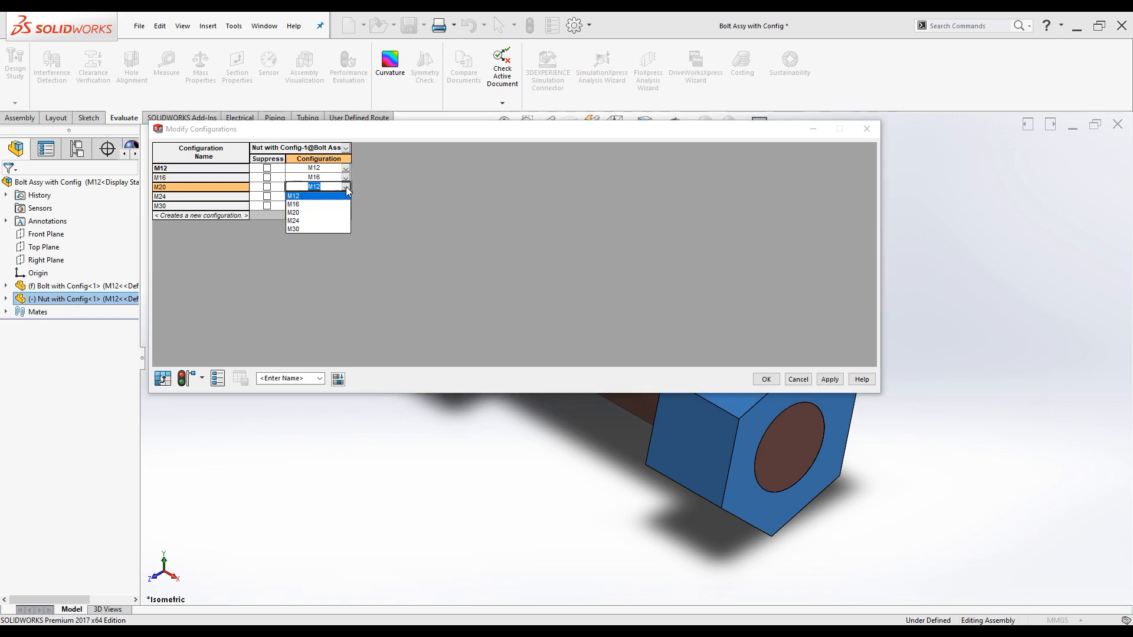
pyautogui.click(316, 212)
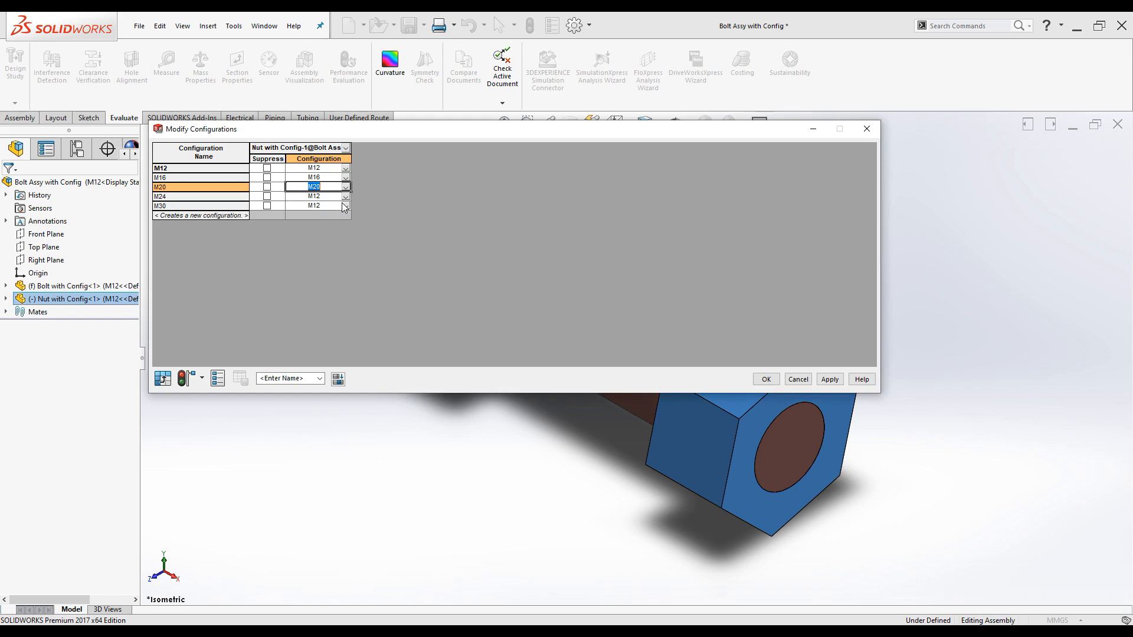
# Set the nut configuration to M24 and M30 for the matching assembly configurations and apply the table.
pyautogui.click(346, 197)
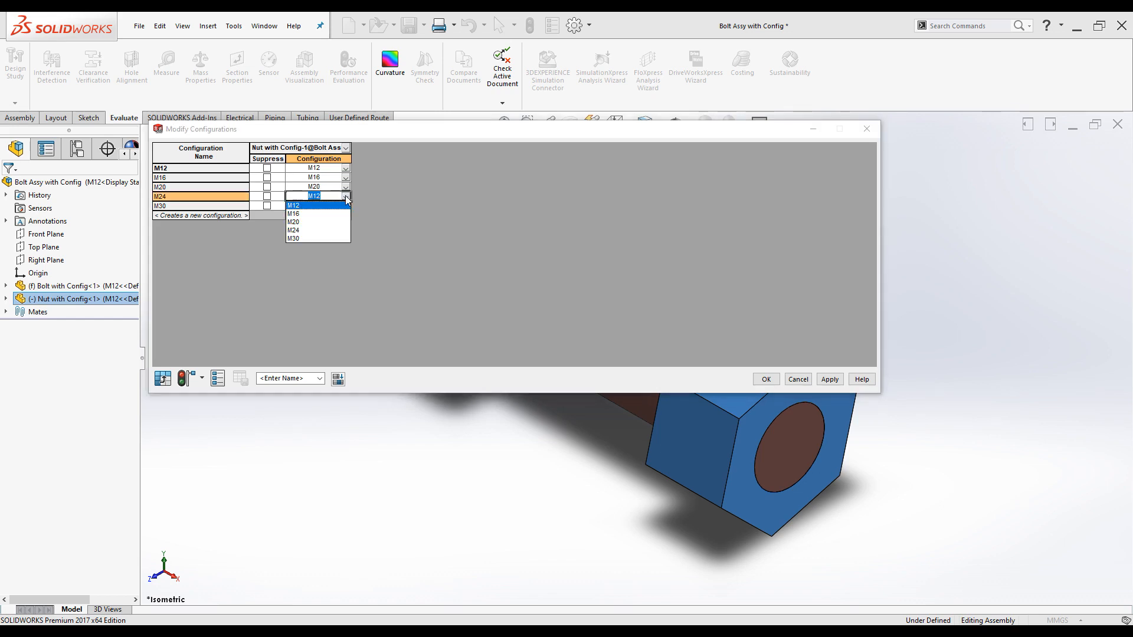
pyautogui.click(312, 231)
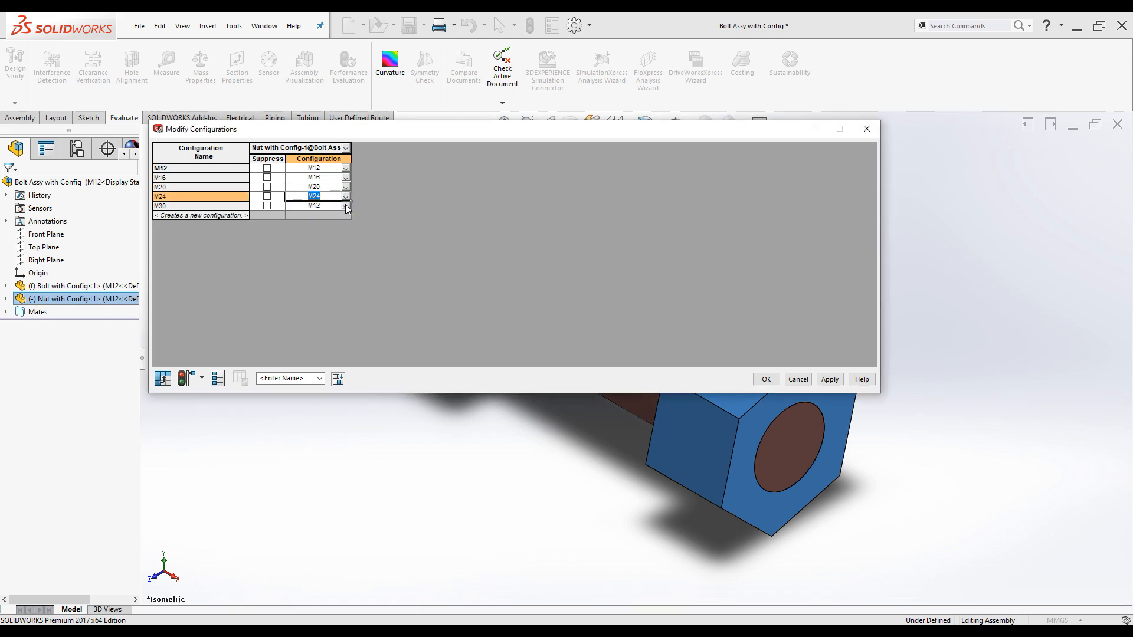
pyautogui.click(346, 206)
pyautogui.click(308, 248)
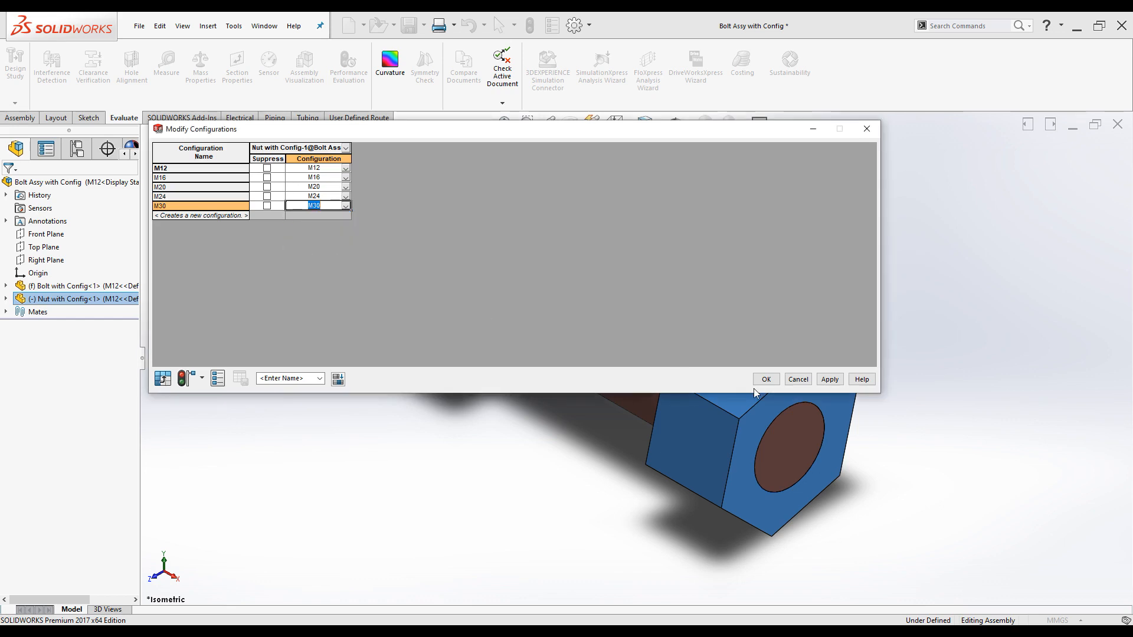
pyautogui.click(836, 380)
pyautogui.click(765, 379)
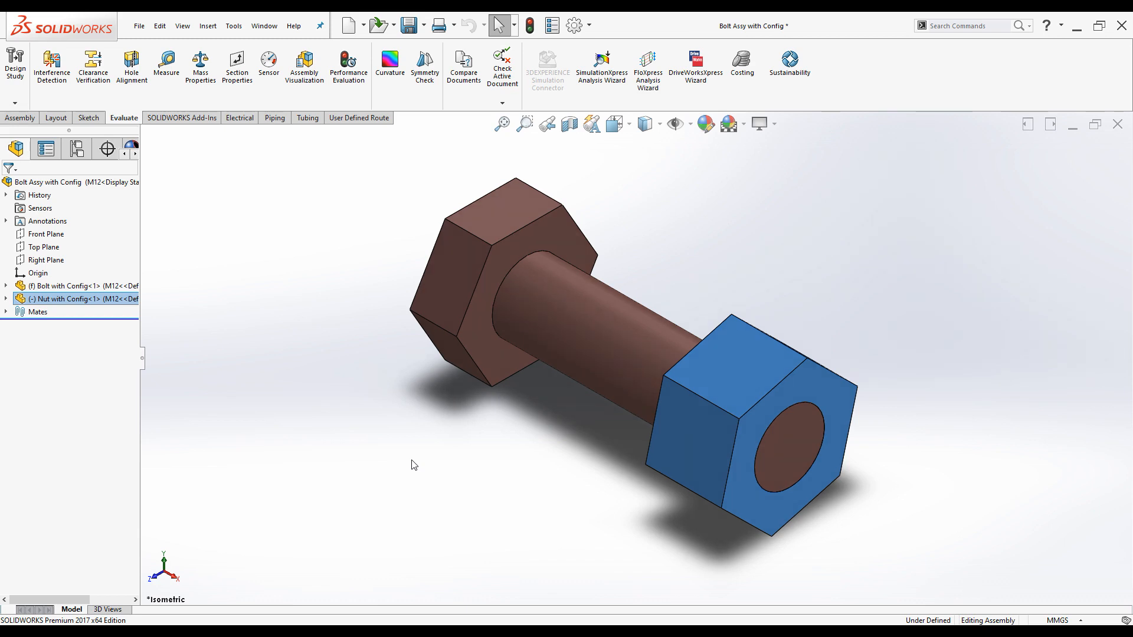
pyautogui.click(396, 469)
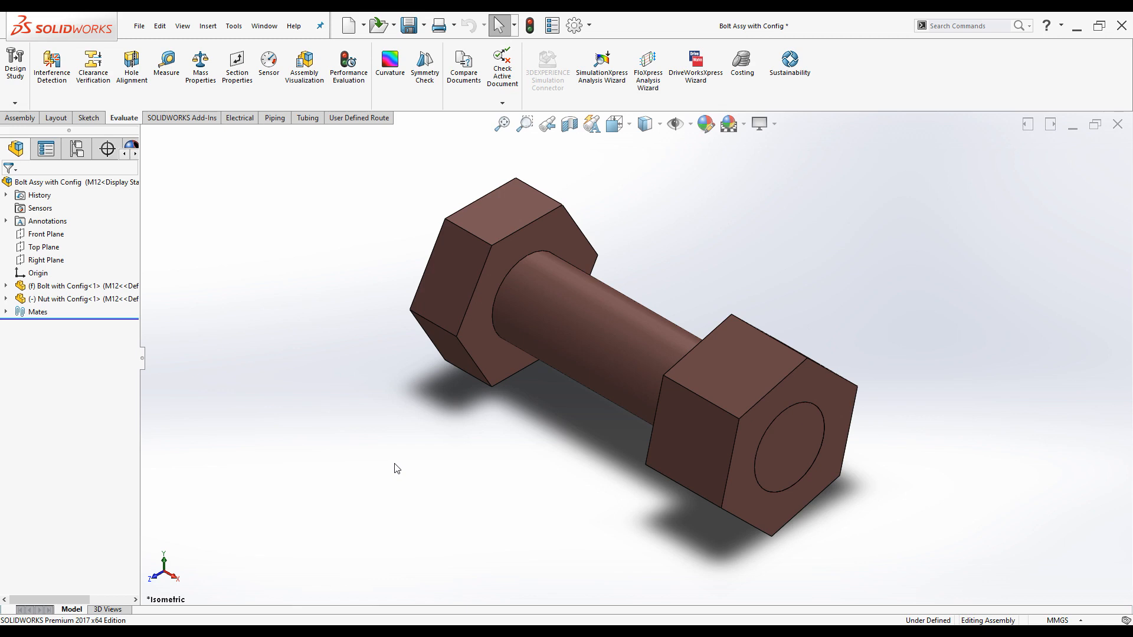
# Activate the M16 assembly configuration and measure the diameter of the nut's circular hole edge.
pyautogui.click(77, 152)
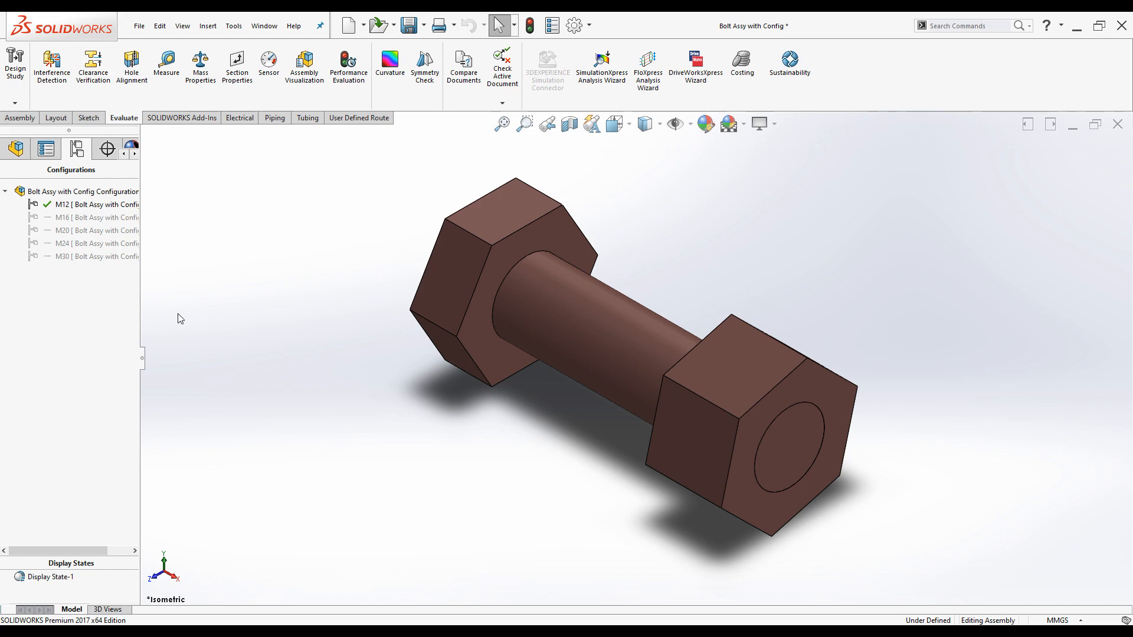
pyautogui.doubleClick(63, 219)
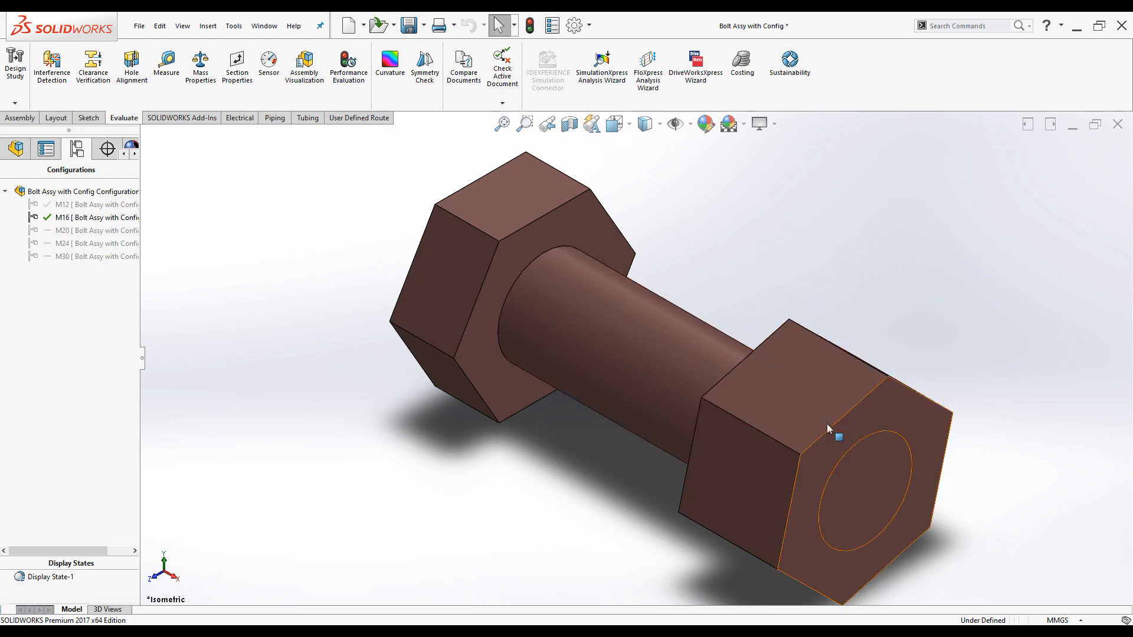
pyautogui.click(168, 65)
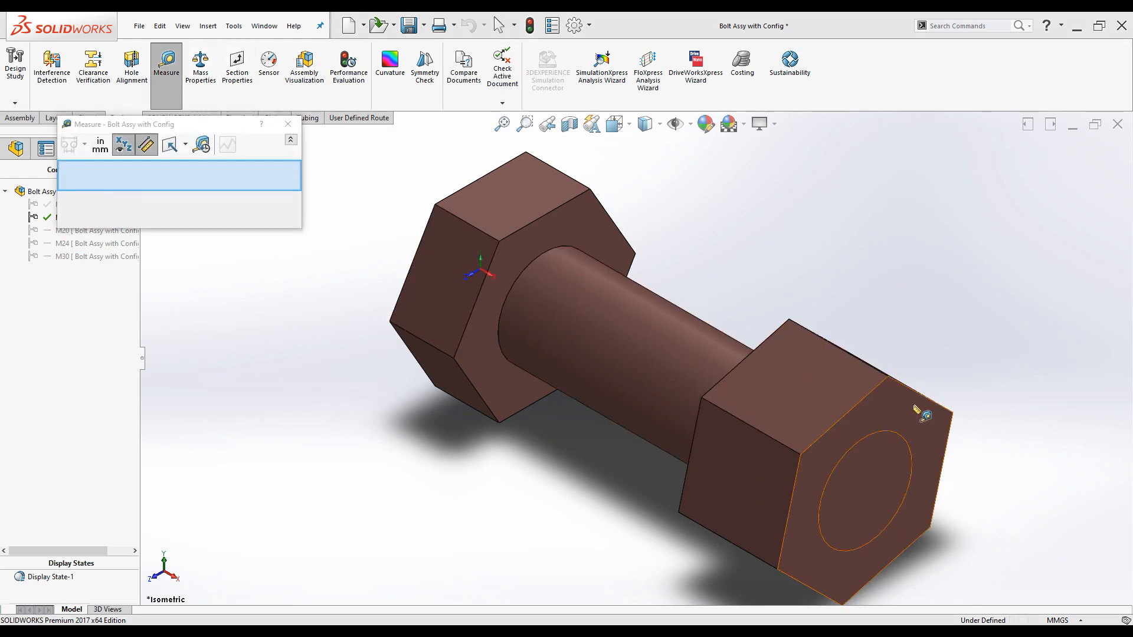
pyautogui.click(885, 435)
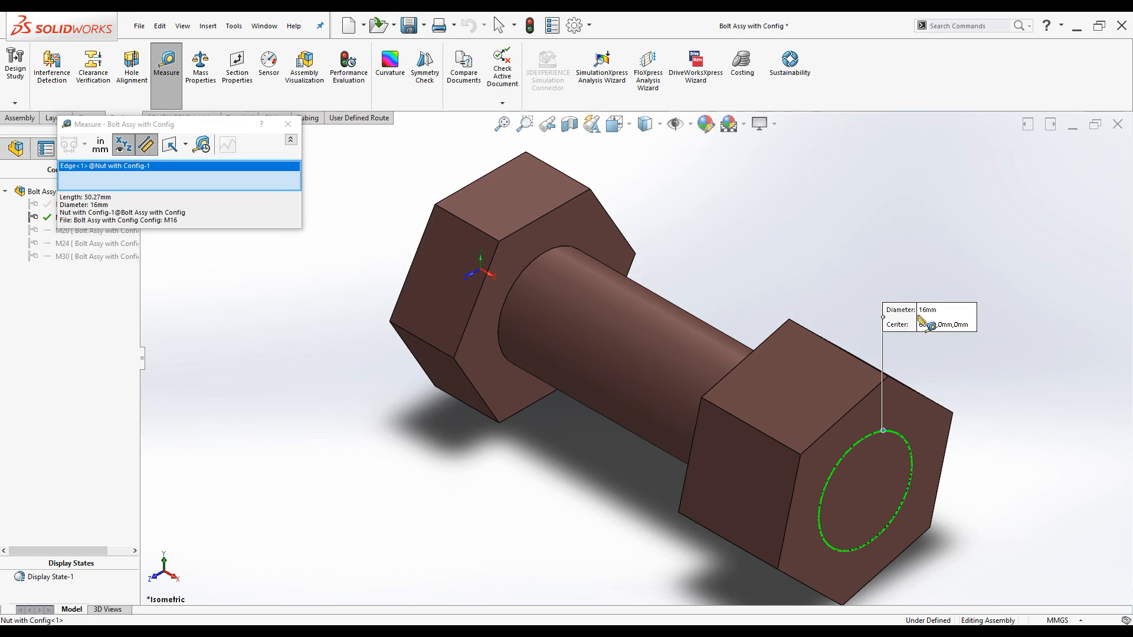
pyautogui.click(400, 522)
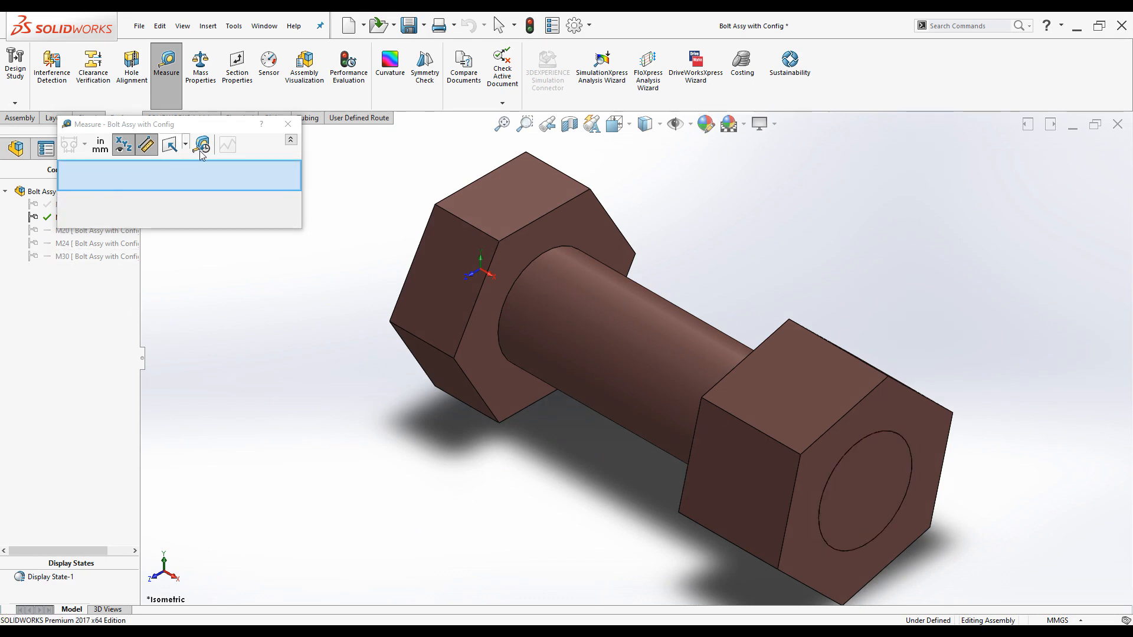
pyautogui.click(287, 127)
# Activate the M20, M24 and M30 assembly configurations in turn to check how the nut and bolt resize.
pyautogui.doubleClick(88, 230)
pyautogui.scroll(4, 738, 385)
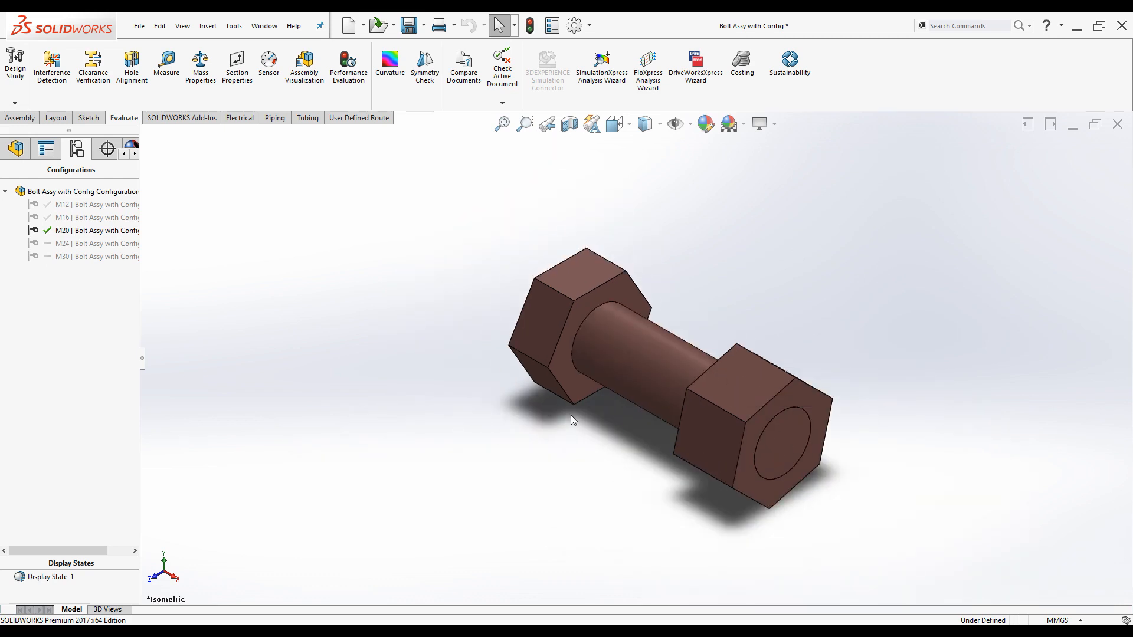
pyautogui.doubleClick(88, 245)
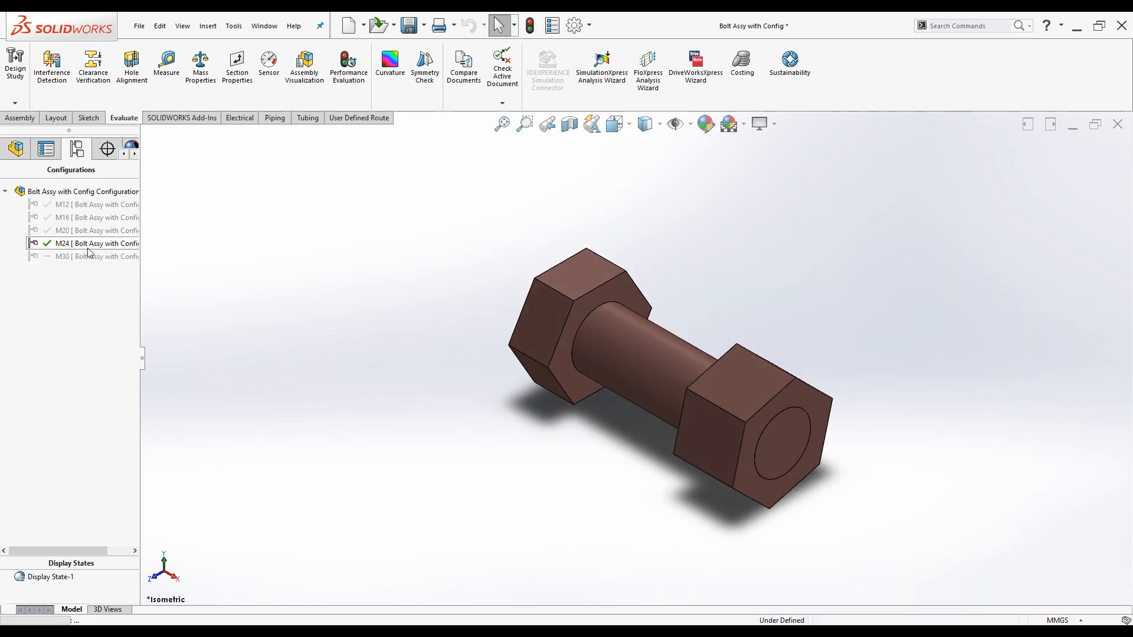
pyautogui.doubleClick(89, 256)
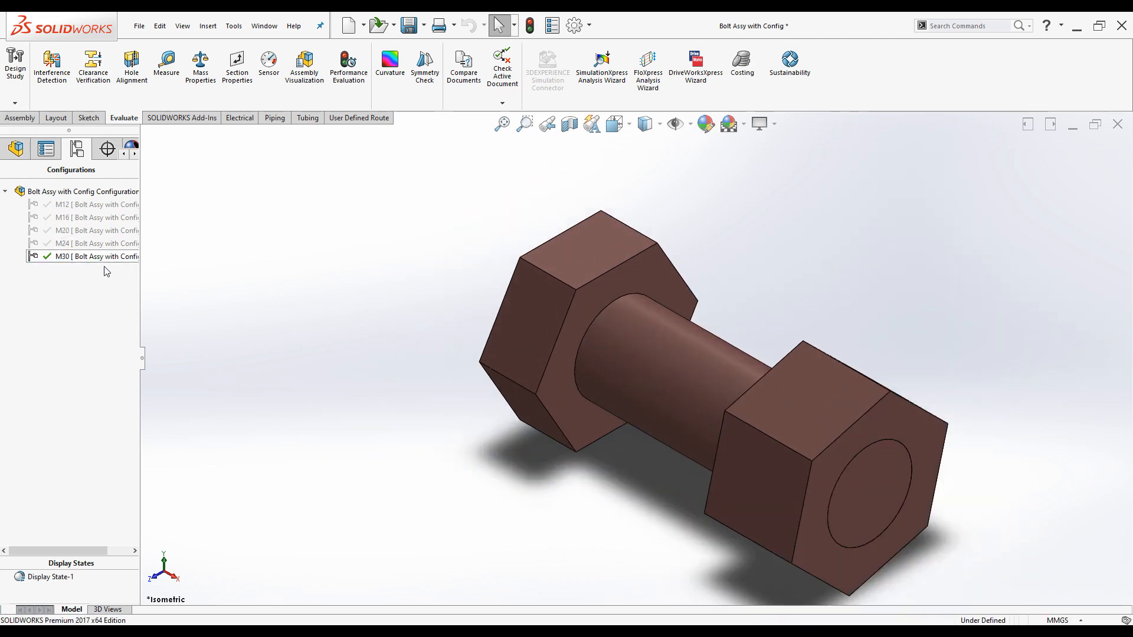
pyautogui.press('f')
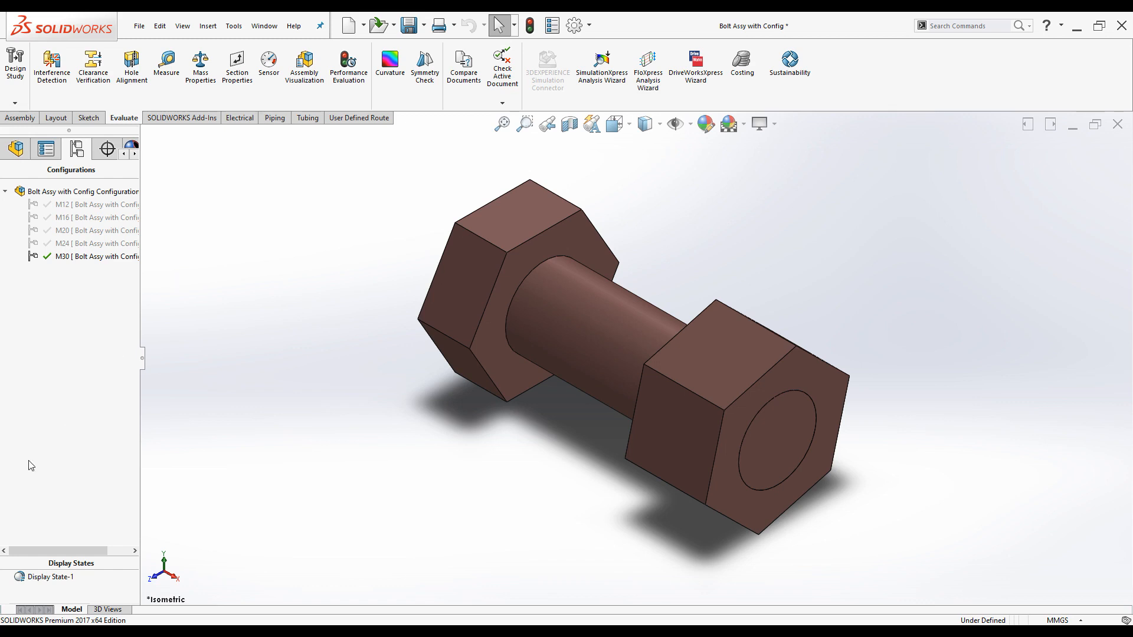
# Save the assembly, activate its M12 configuration and save the assembly again.
pyautogui.click(409, 24)
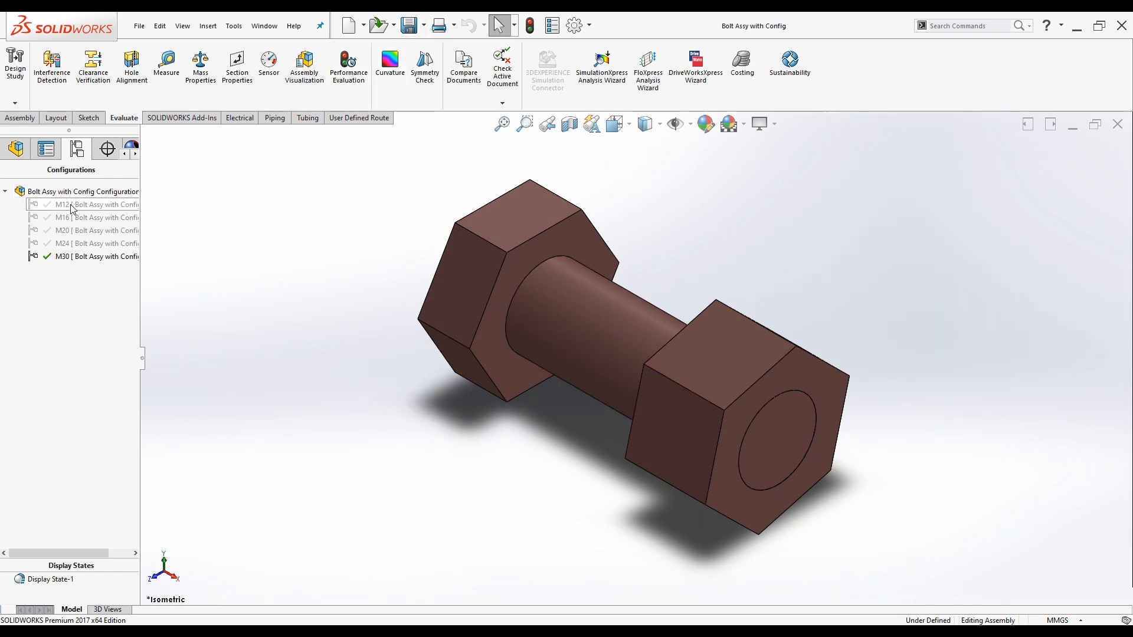
pyautogui.doubleClick(94, 207)
pyautogui.click(411, 25)
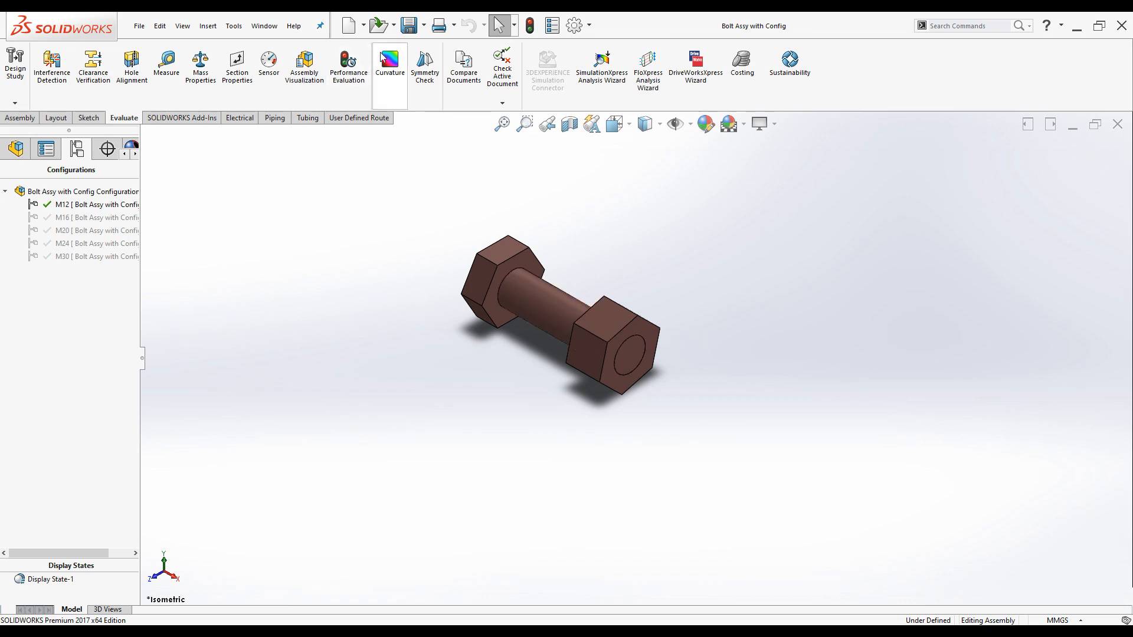
# Open the file Assembly from the SW Config folder.
pyautogui.hotkey('ctrl', 'o')
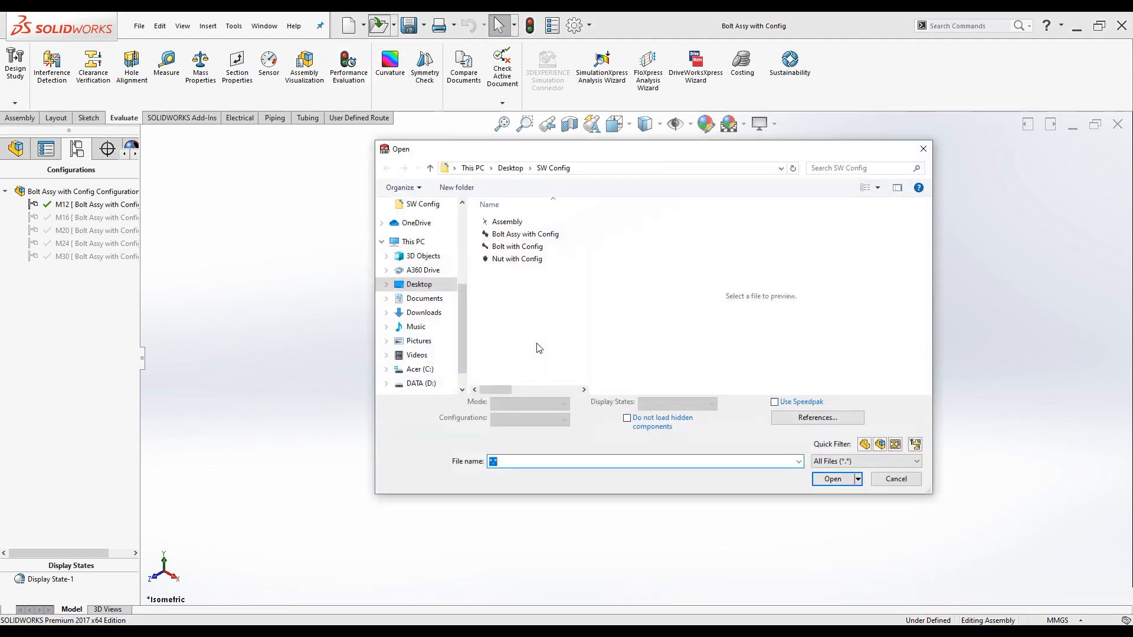
pyautogui.click(508, 221)
pyautogui.click(834, 482)
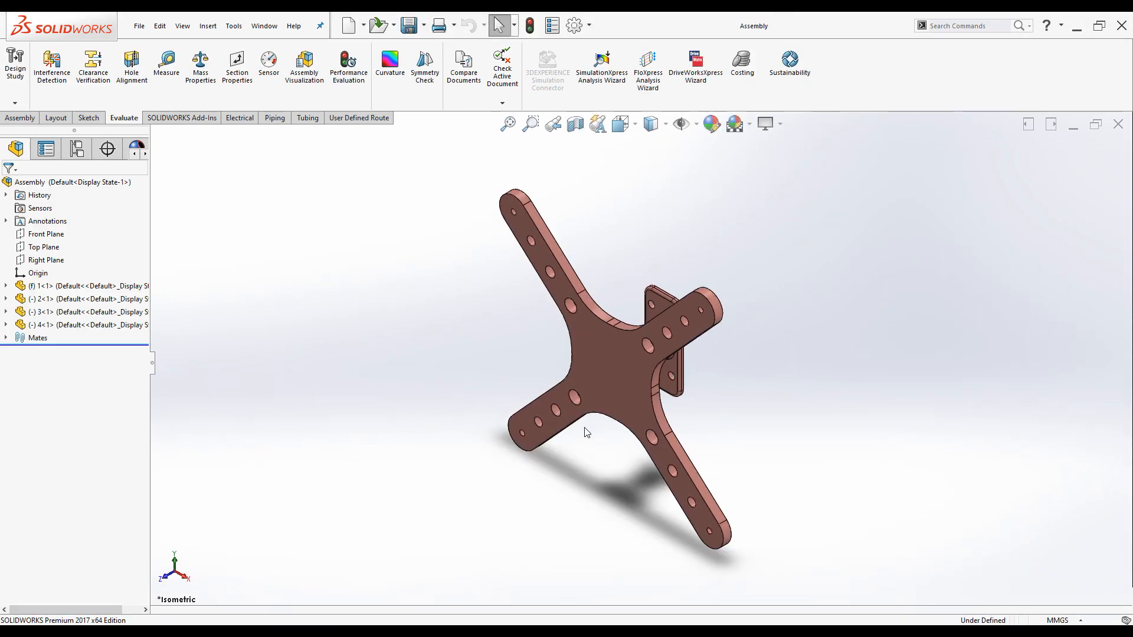
# Examine the cross-shaped plate's arms with their rows of holes and the mounting plate behind it.
pyautogui.moveTo(587, 432); pyautogui.dragTo(663, 416, button='middle')
pyautogui.scroll(4, 664, 415)
pyautogui.moveTo(623, 382); pyautogui.dragTo(599, 303, button='middle')
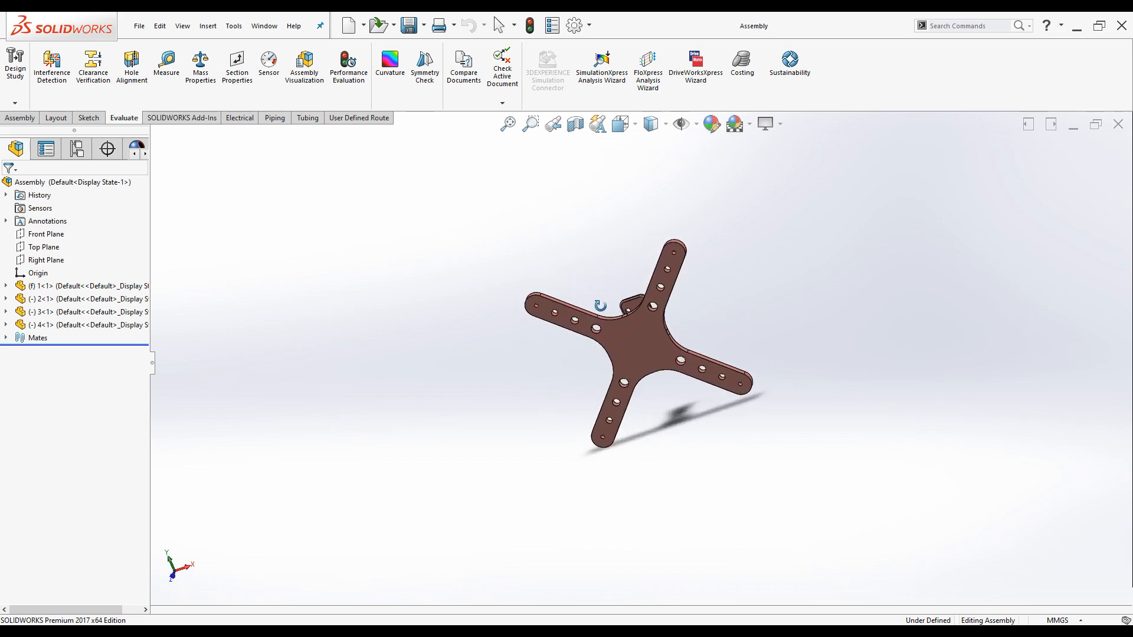
pyautogui.scroll(-5, 592, 334)
pyautogui.scroll(-2, 625, 333)
pyautogui.scroll(6, 627, 337)
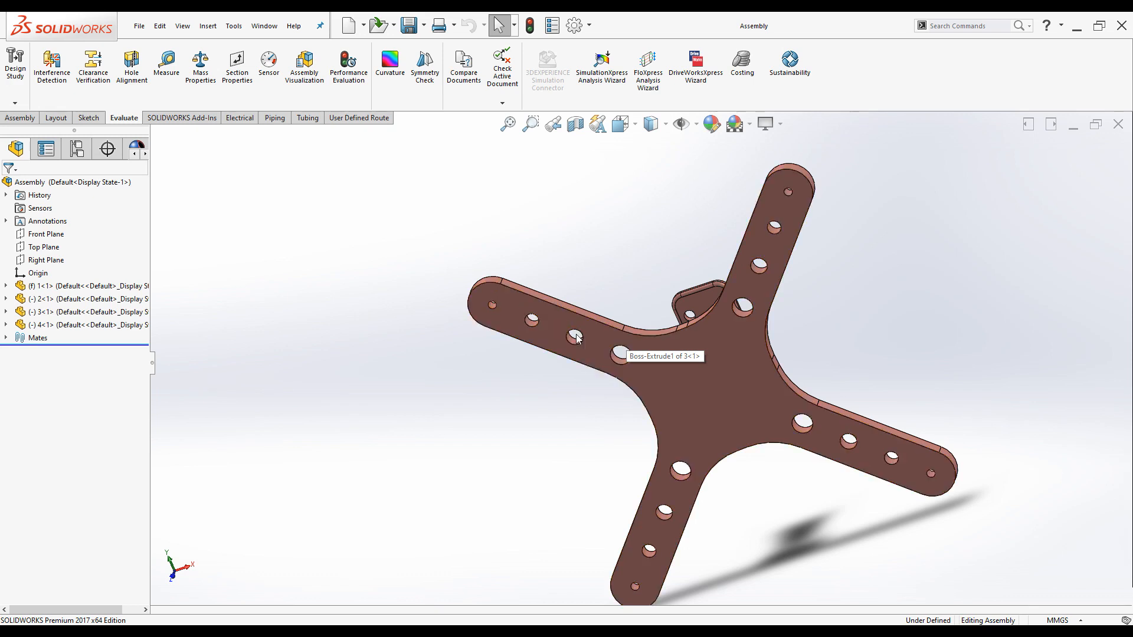
pyautogui.moveTo(608, 304)
pyautogui.mouseDown(button='middle')
pyautogui.moveTo(673, 251)
pyautogui.moveTo(621, 319)
pyautogui.mouseUp(button='middle')
pyautogui.scroll(-5, 694, 339)
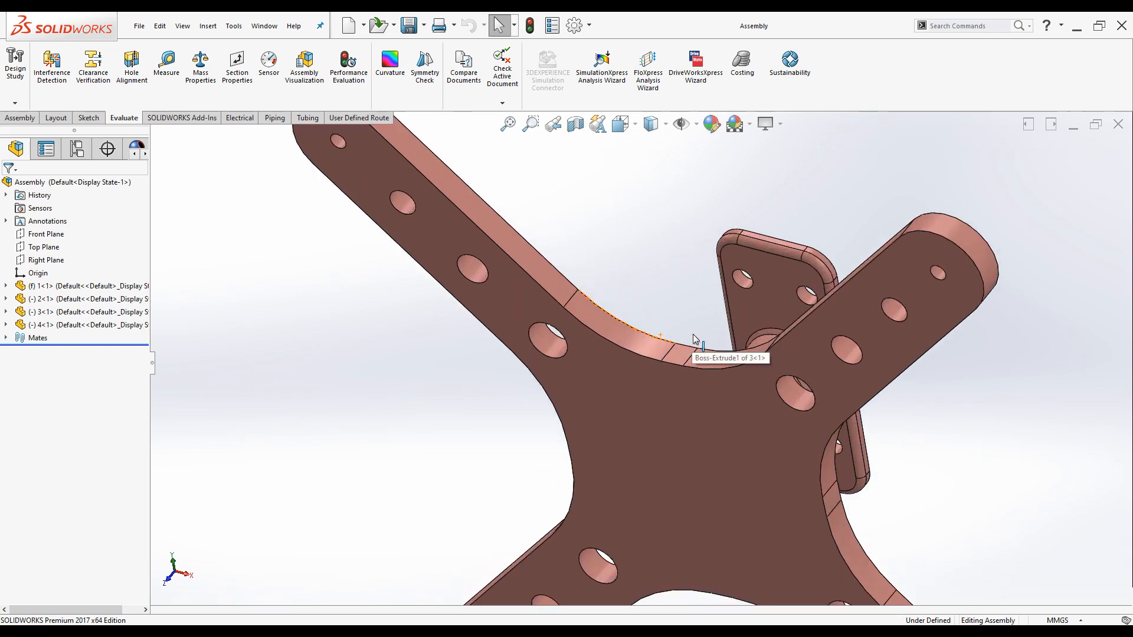
pyautogui.scroll(5, 652, 362)
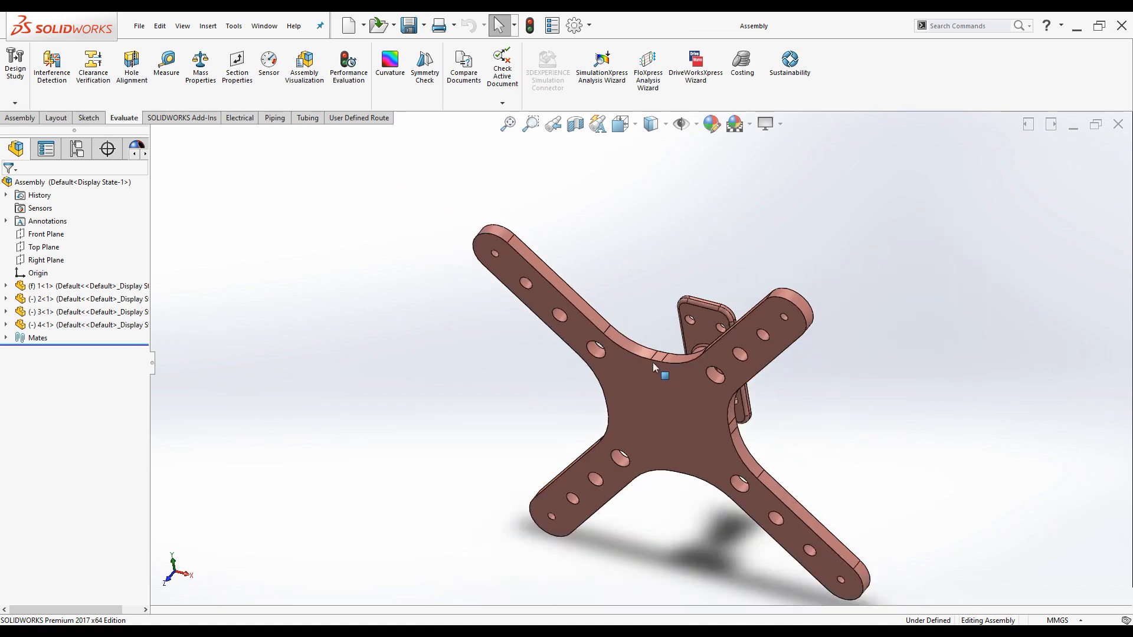
# Measure the diameter of the outermost hole on the cross plate's upper arm and clear the selection.
pyautogui.scroll(-3, 543, 321)
pyautogui.scroll(-3, 518, 212)
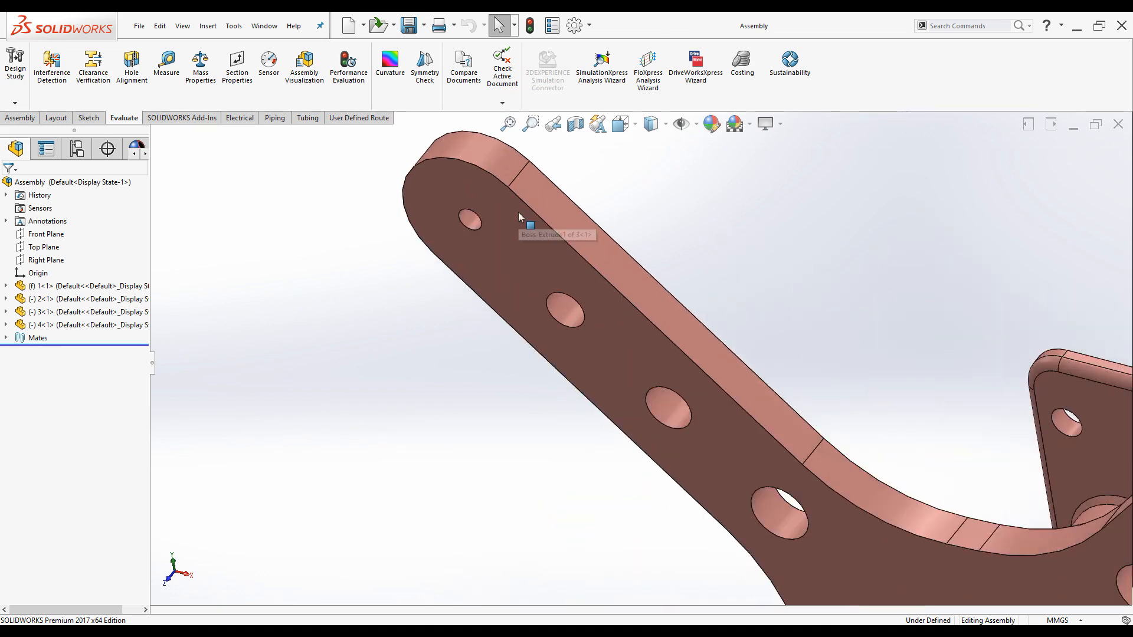
pyautogui.click(170, 67)
pyautogui.scroll(-3, 424, 210)
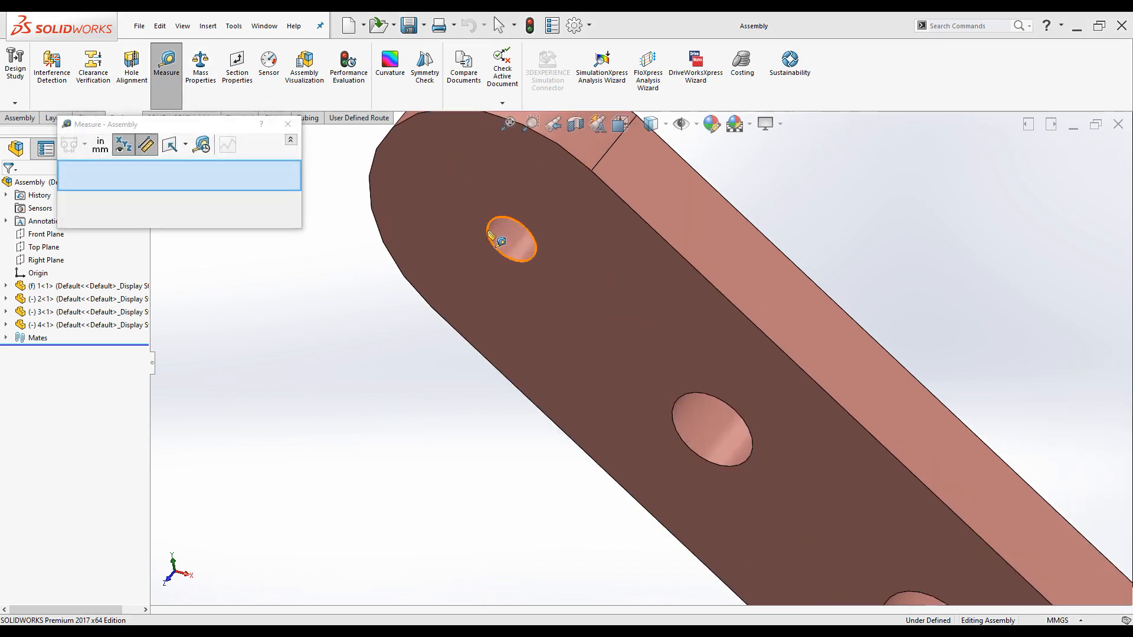
pyautogui.click(491, 235)
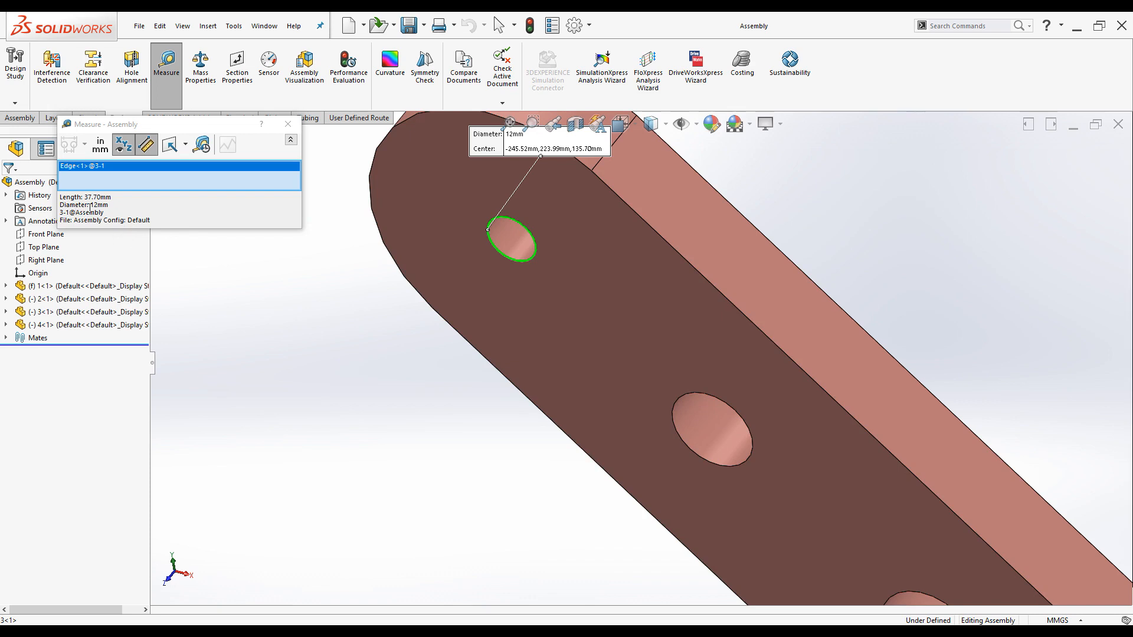
pyautogui.rightClick(125, 171)
pyautogui.click(147, 179)
# Measure the diameter of the second hole from the arm's end and clear the selection.
pyautogui.scroll(1, 685, 413)
pyautogui.scroll(-4, 679, 407)
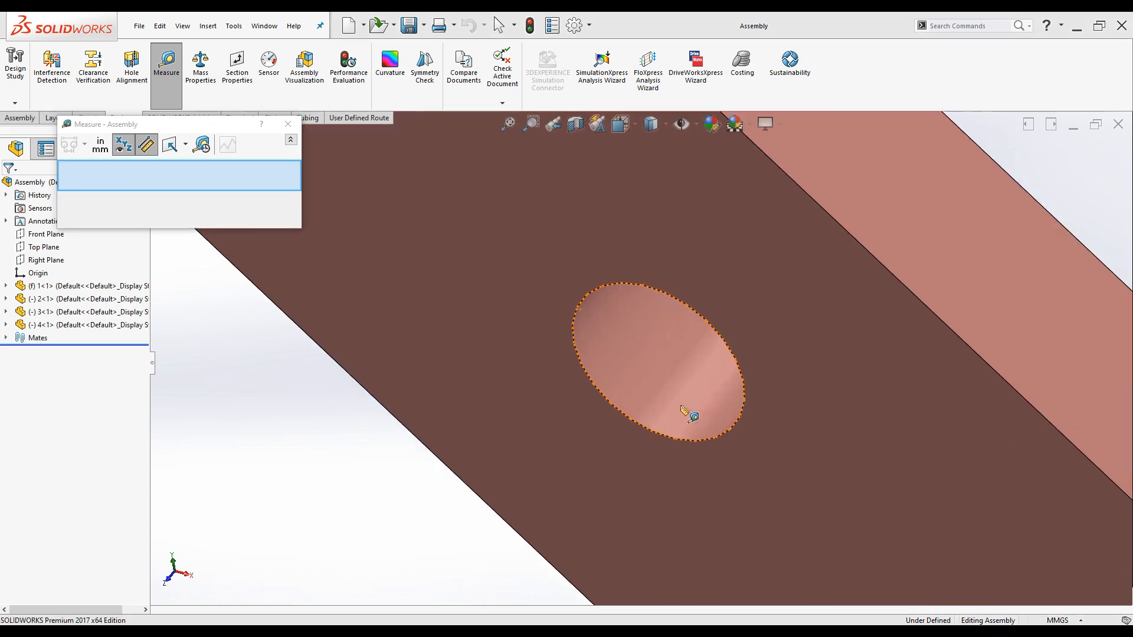
pyautogui.click(626, 417)
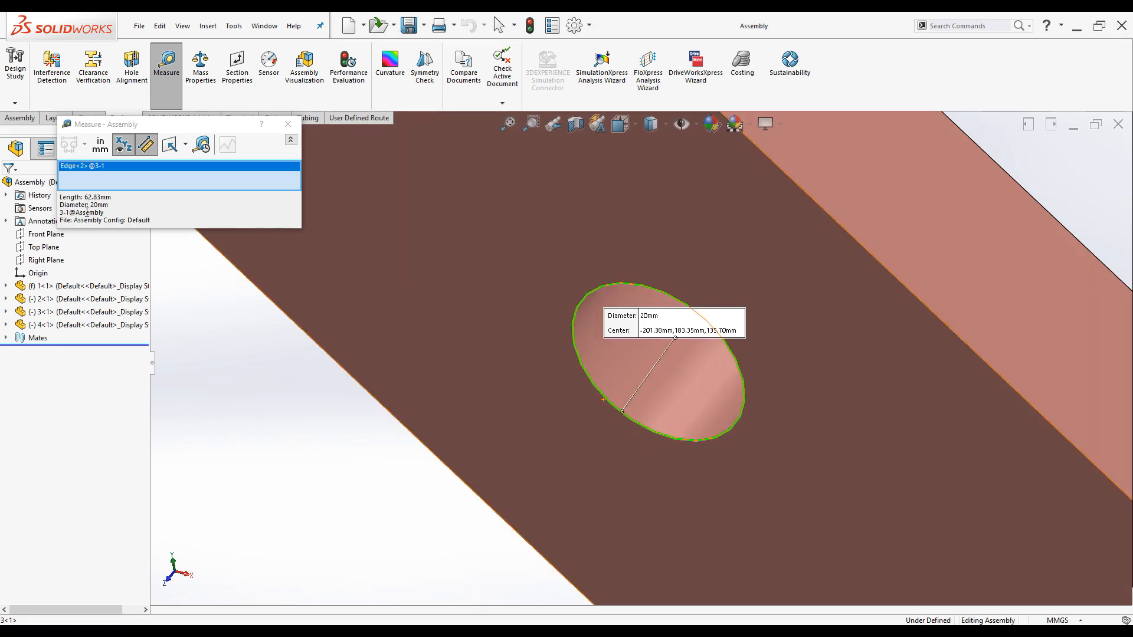
pyautogui.rightClick(171, 181)
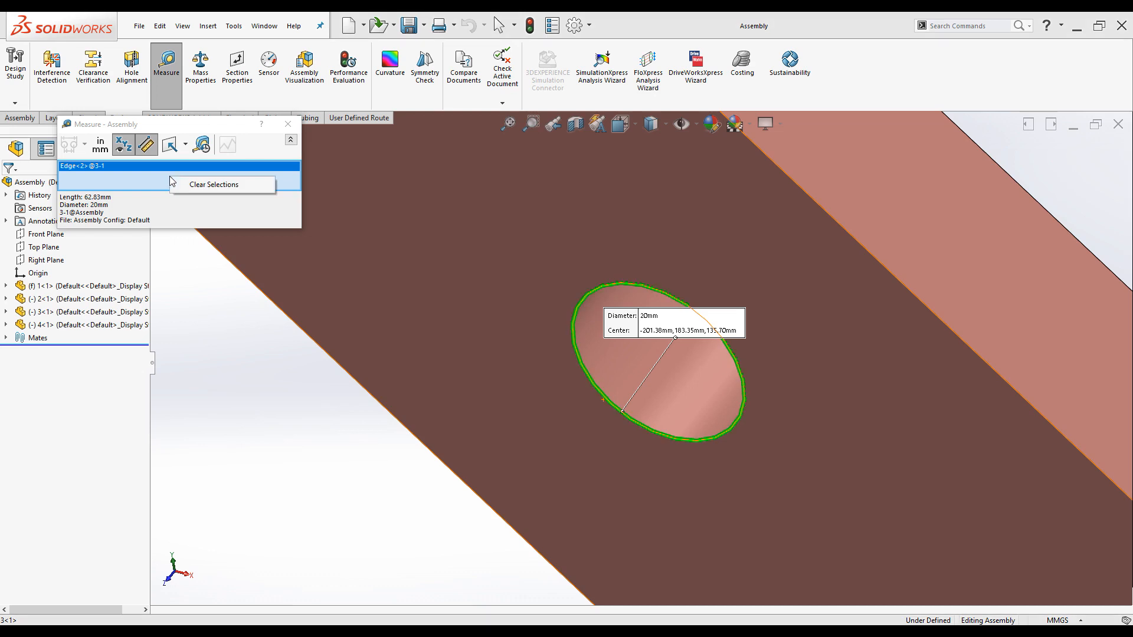
pyautogui.click(184, 185)
# Measure the diameter of the third hole from the arm's end and clear the selection.
pyautogui.scroll(5, 544, 282)
pyautogui.scroll(2, 544, 282)
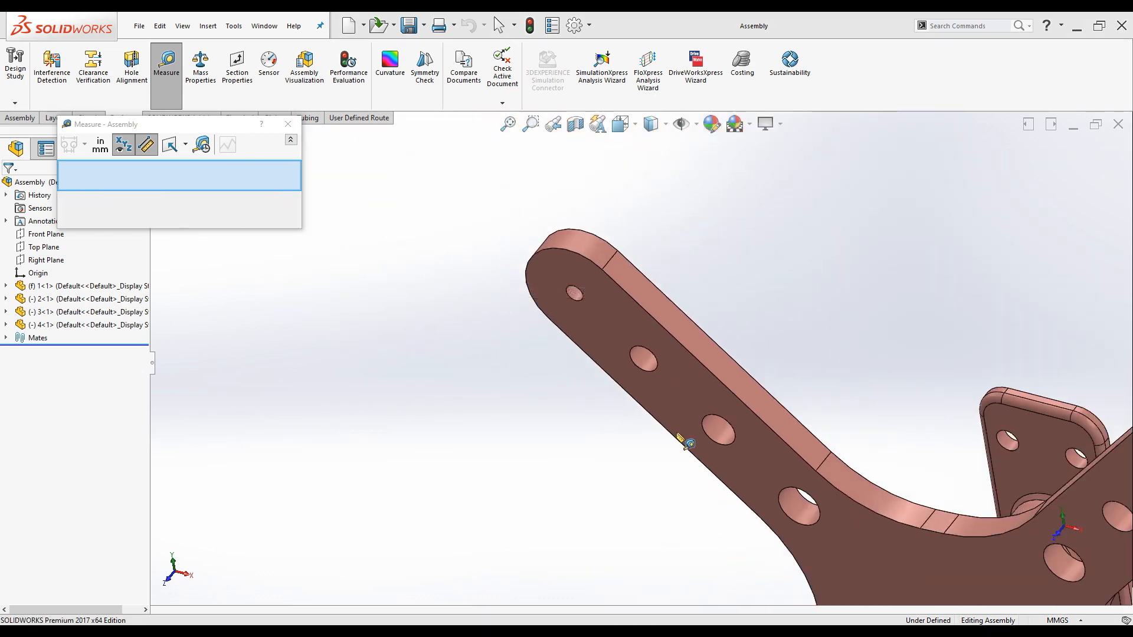
pyautogui.scroll(-8, 749, 430)
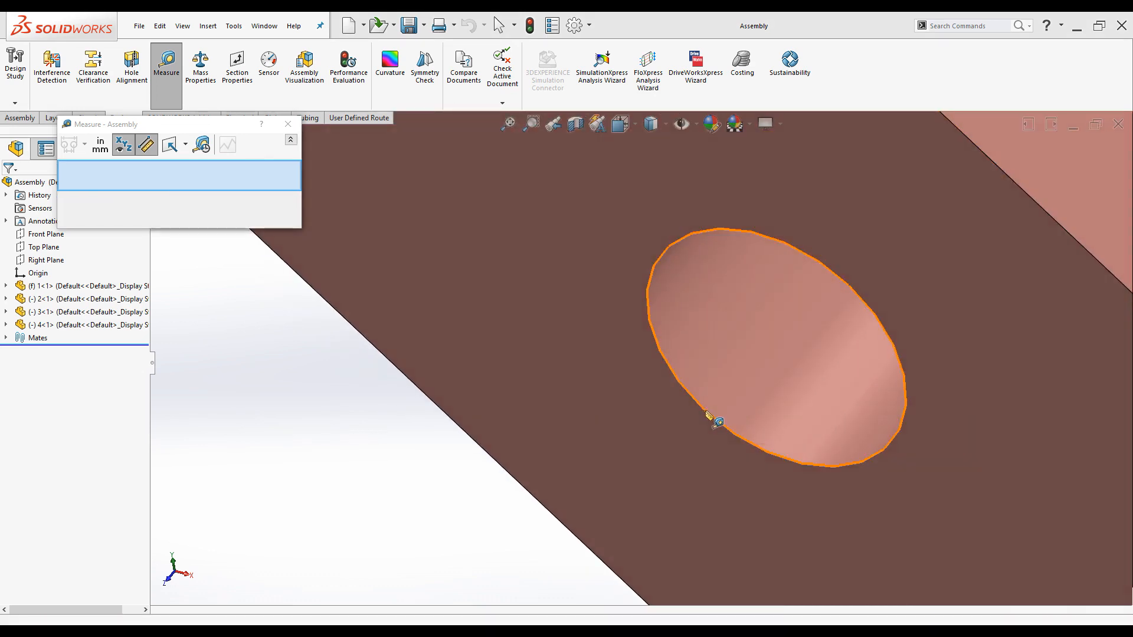
pyautogui.click(710, 416)
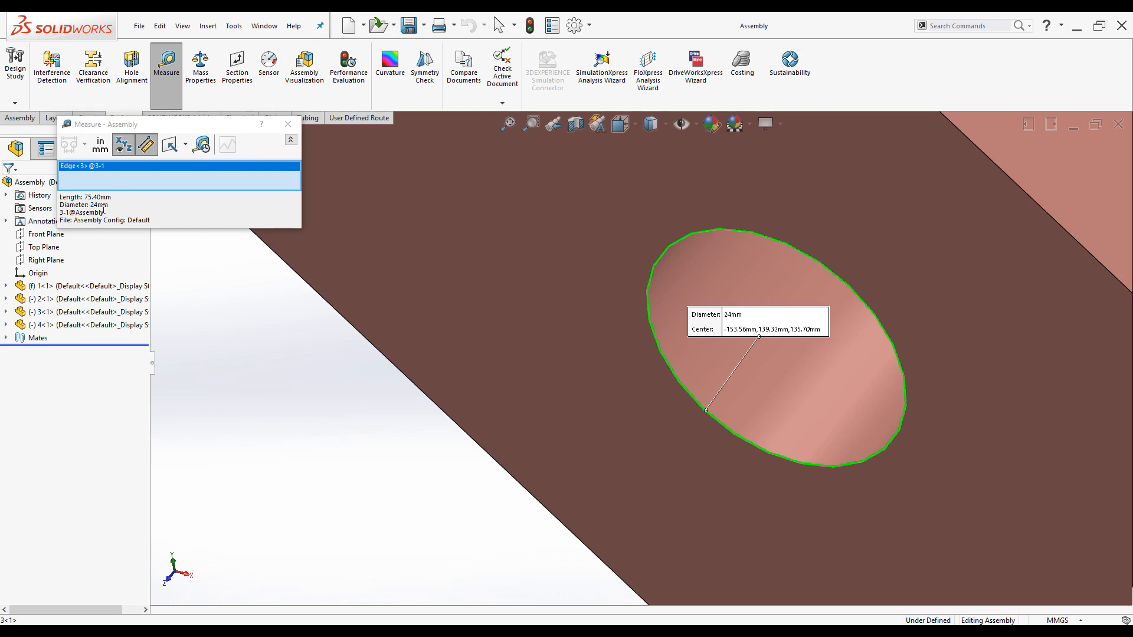
pyautogui.rightClick(131, 171)
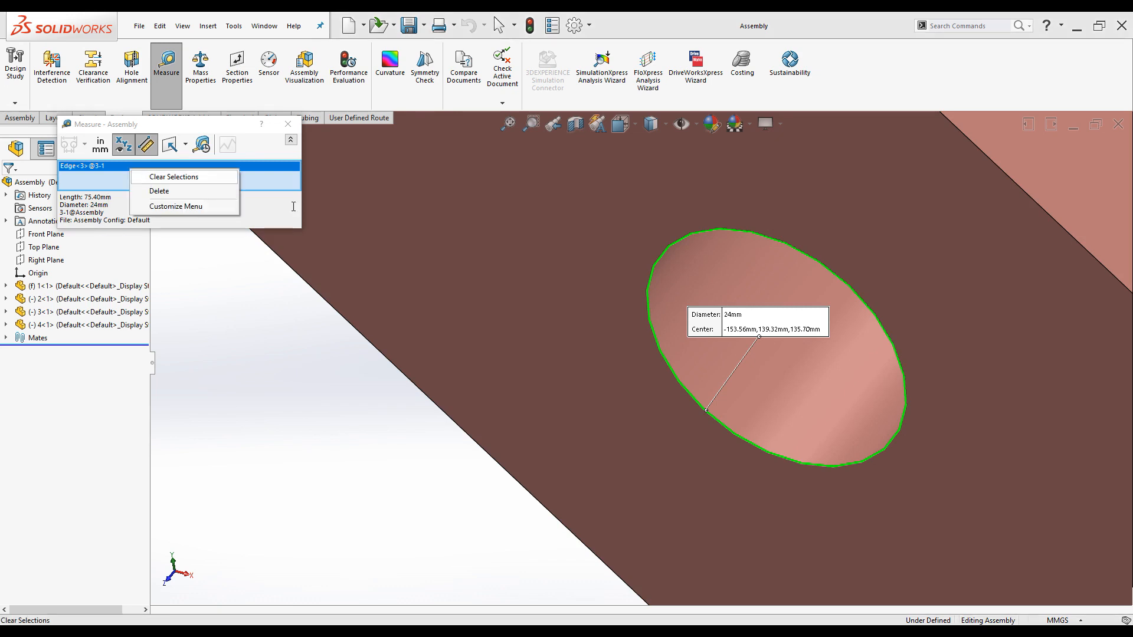
pyautogui.click(173, 177)
# Measure the diameter of the innermost hole on the arm and clear the selection.
pyautogui.scroll(7, 475, 240)
pyautogui.scroll(5, 652, 370)
pyautogui.scroll(-6, 756, 460)
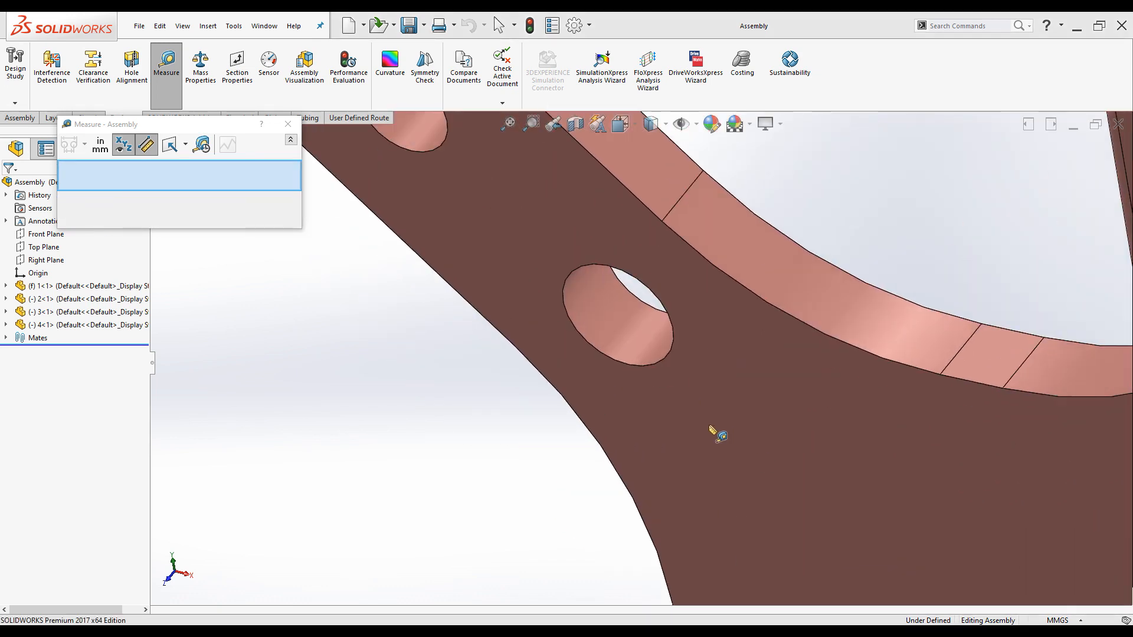
pyautogui.click(619, 362)
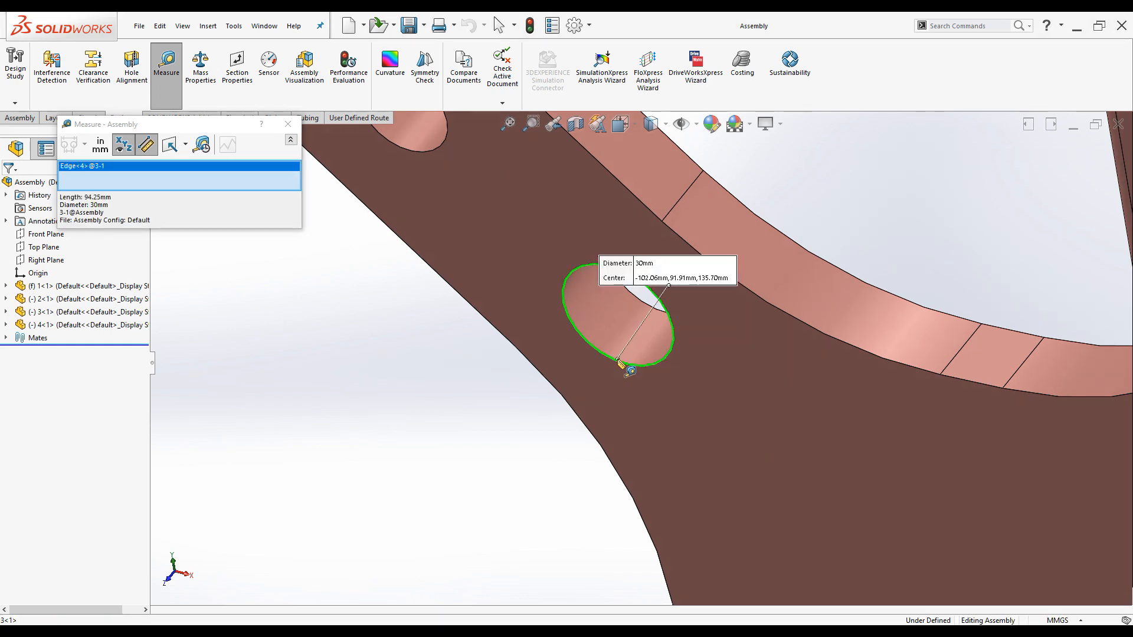
pyautogui.rightClick(120, 171)
pyautogui.click(177, 179)
# Measure the diameter of an upper hole in the rear mounting plate and finish measuring.
pyautogui.scroll(3, 337, 410)
pyautogui.scroll(2, 337, 410)
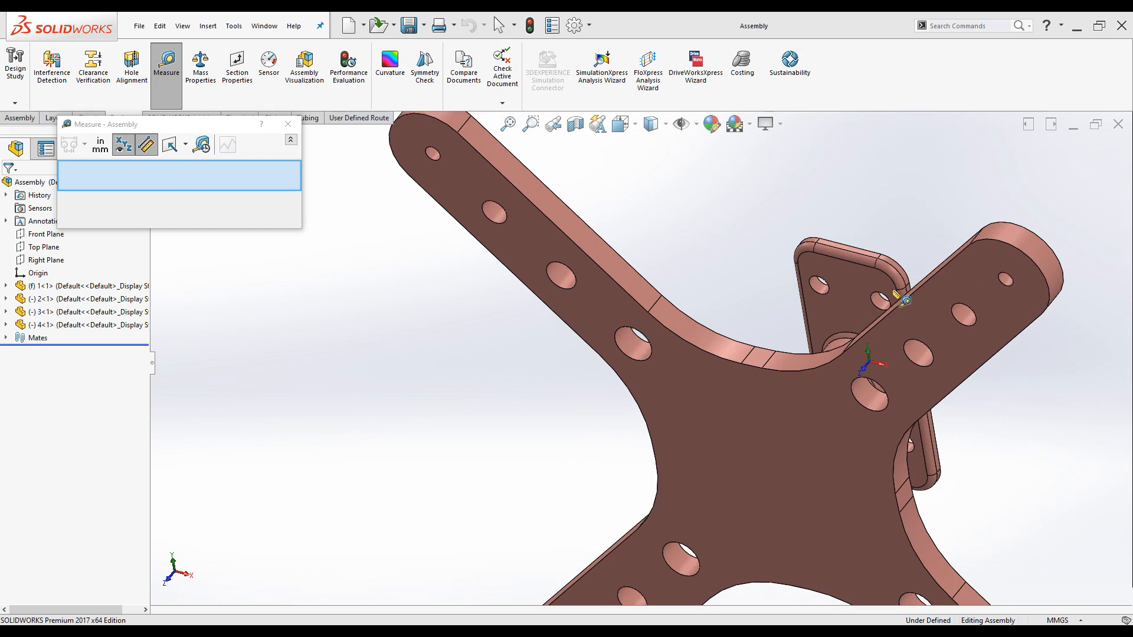
pyautogui.scroll(-5, 773, 353)
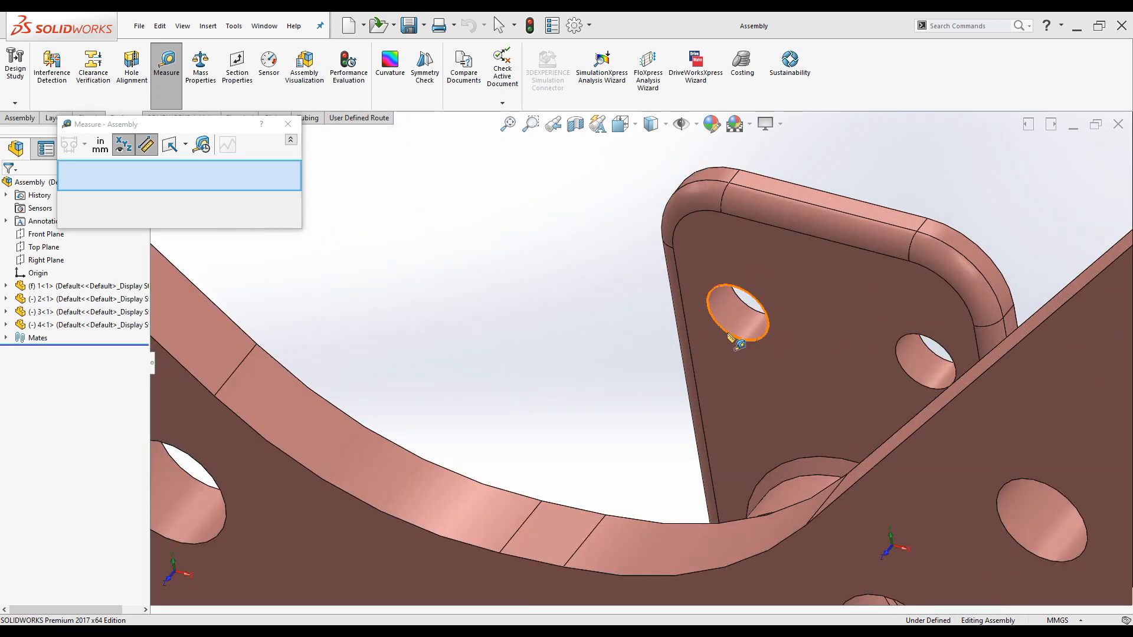
pyautogui.click(730, 337)
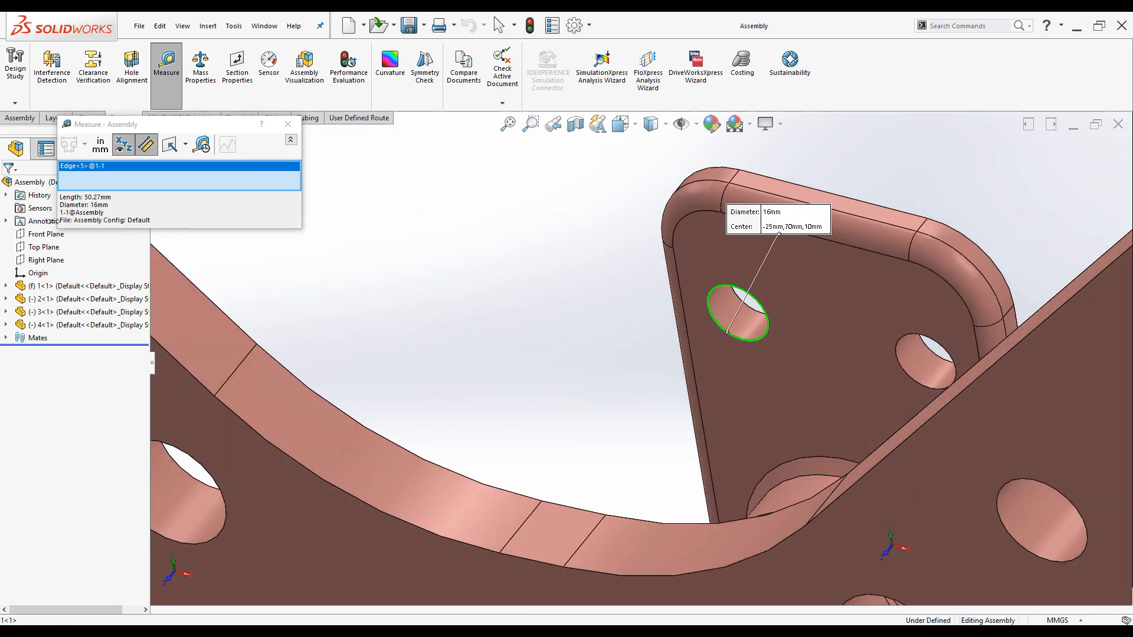
pyautogui.rightClick(129, 177)
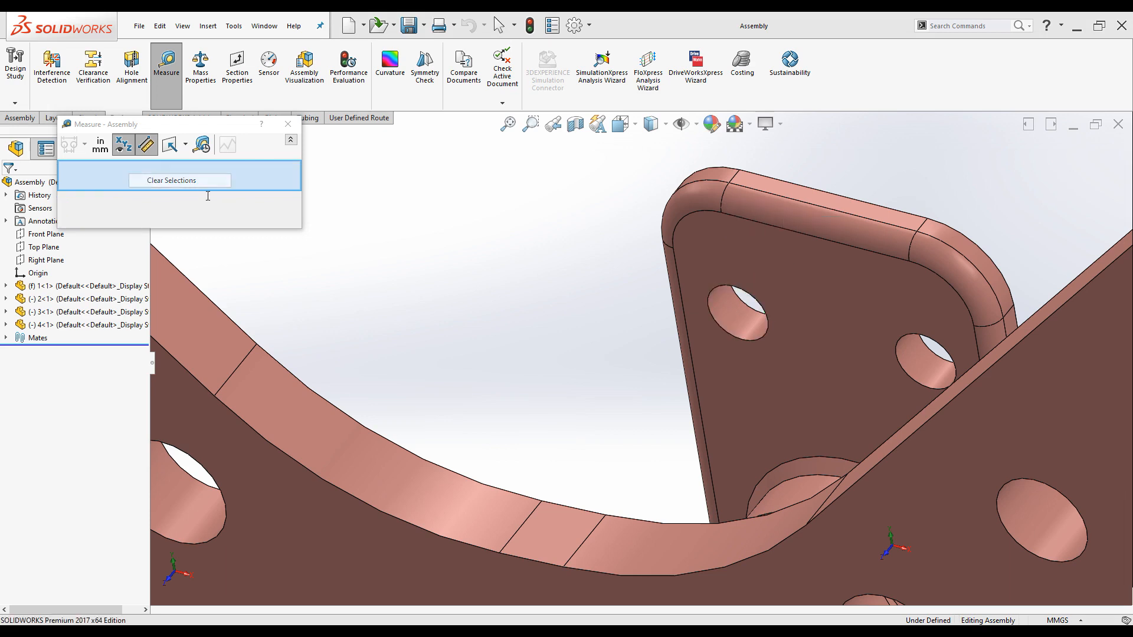
pyautogui.click(175, 179)
pyautogui.scroll(5, 531, 282)
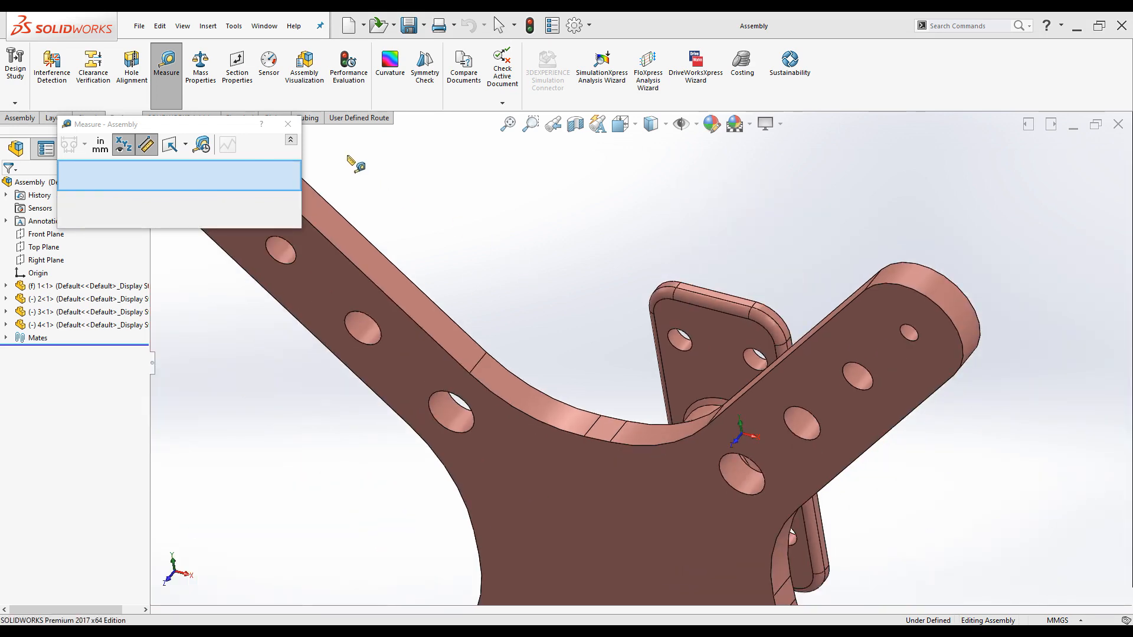
pyautogui.click(288, 124)
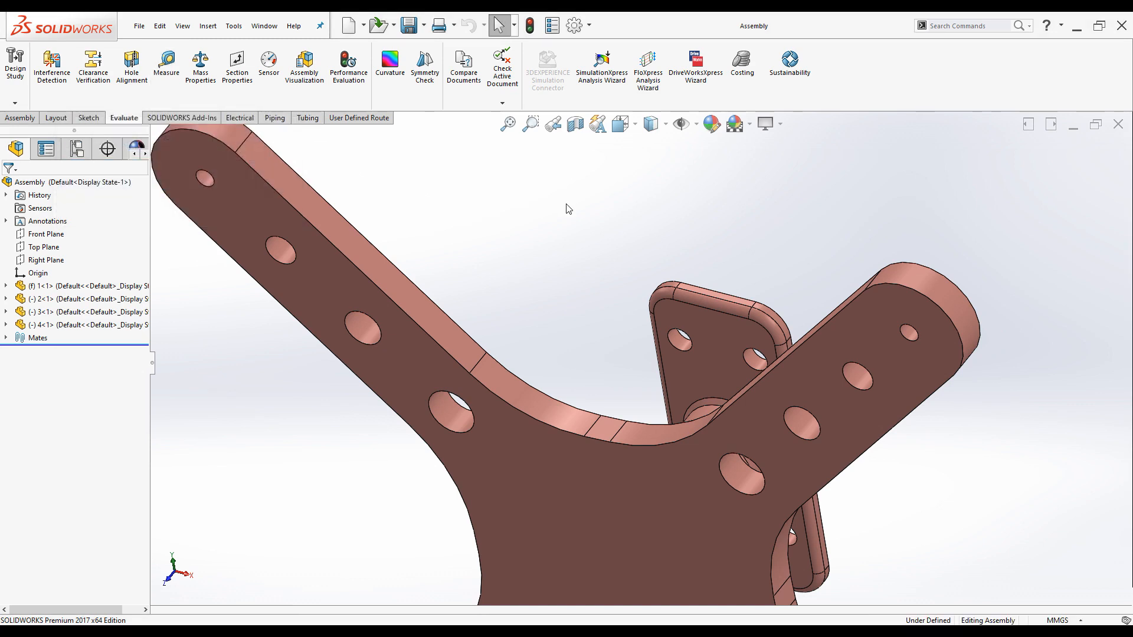
# Insert Bolt Assy with Config in its M12 configuration beside the cross plate's upper arm.
pyautogui.hotkey('ctrl', '7')
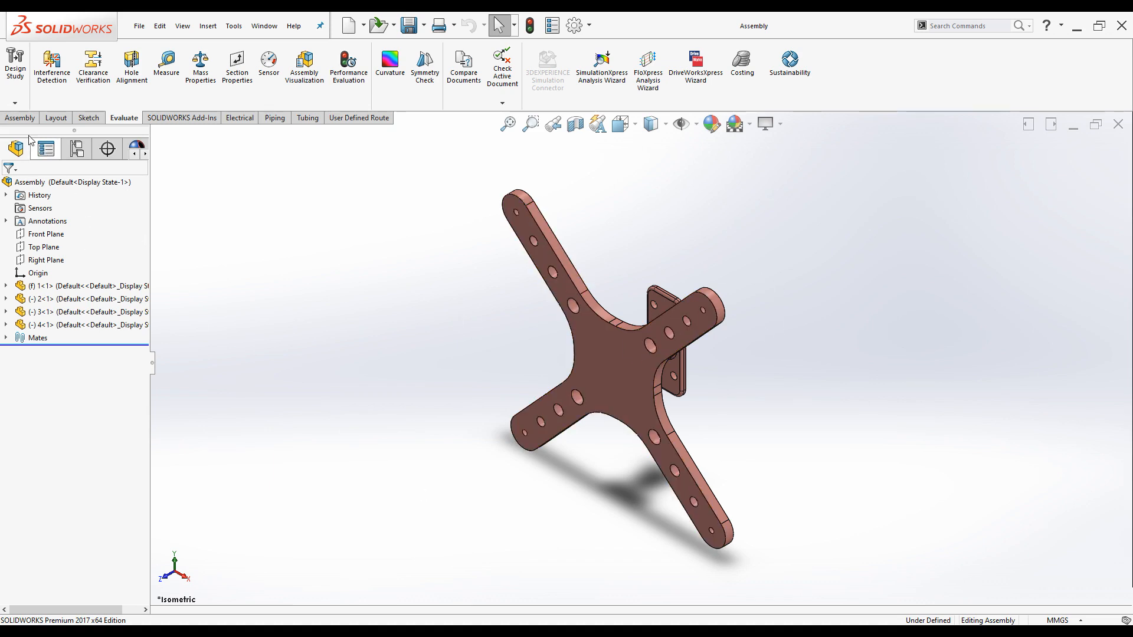
pyautogui.click(20, 117)
pyautogui.click(77, 77)
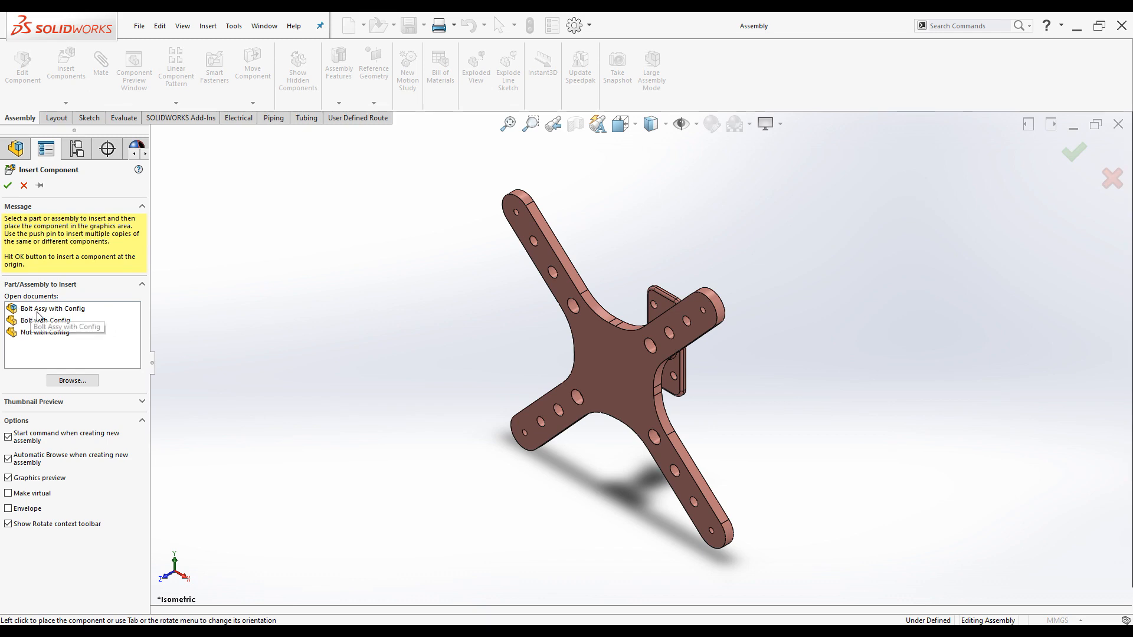
pyautogui.click(33, 310)
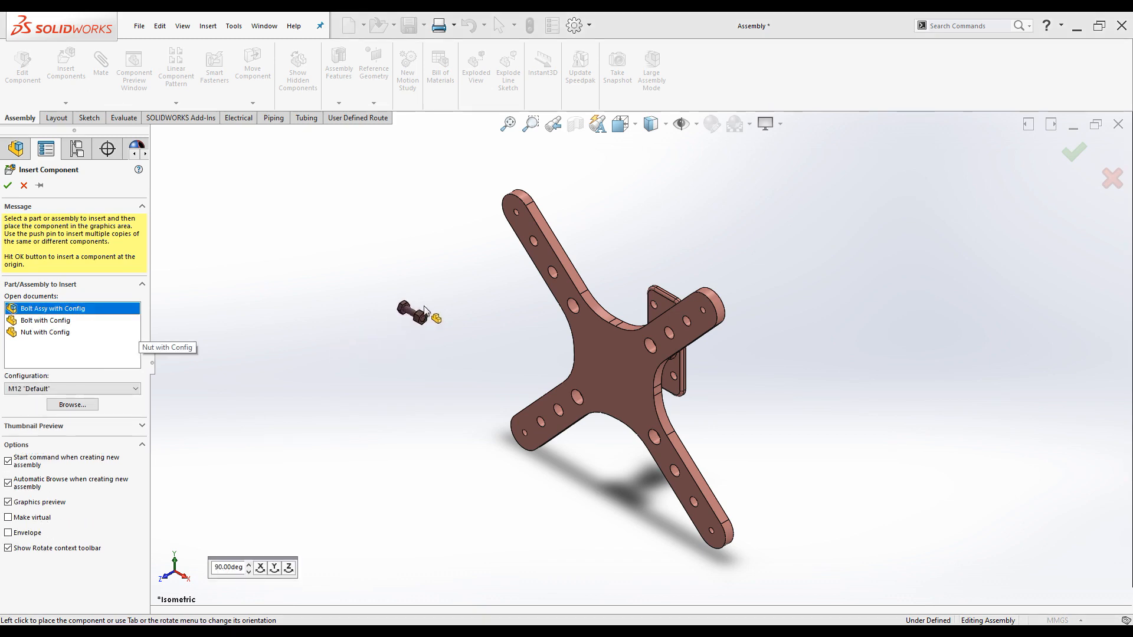
pyautogui.click(458, 266)
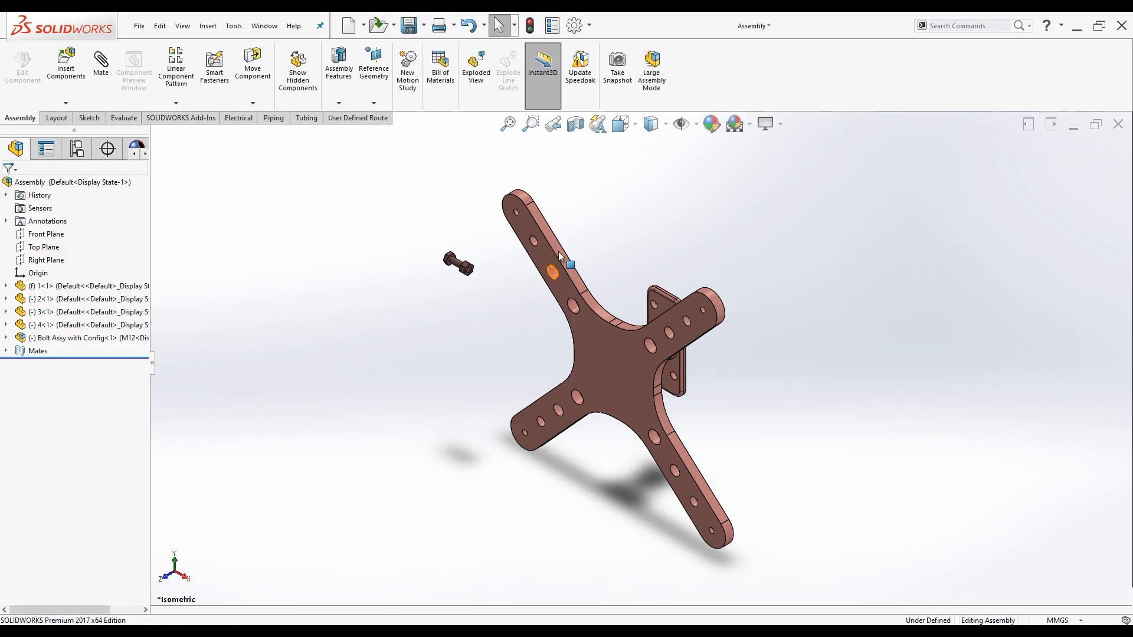
# Add a concentric mate between the bolt's shank and the outermost hole of the cross plate's upper arm.
pyautogui.scroll(-5, 561, 254)
pyautogui.click(328, 334)
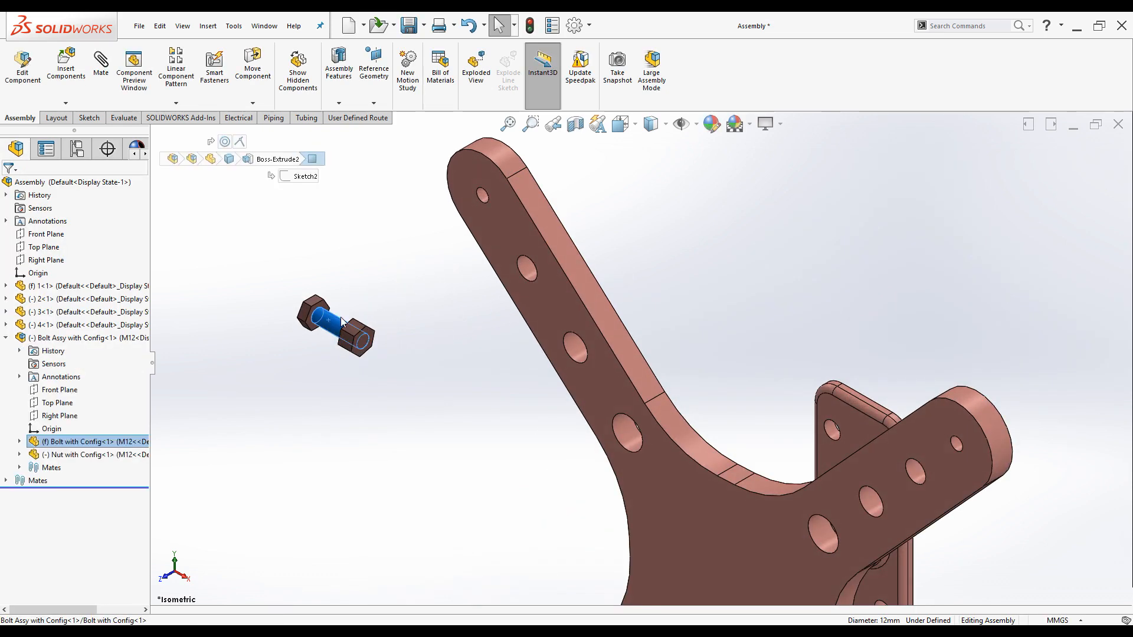
pyautogui.keyDown('ctrl'); pyautogui.click(483, 198); pyautogui.keyUp('ctrl')
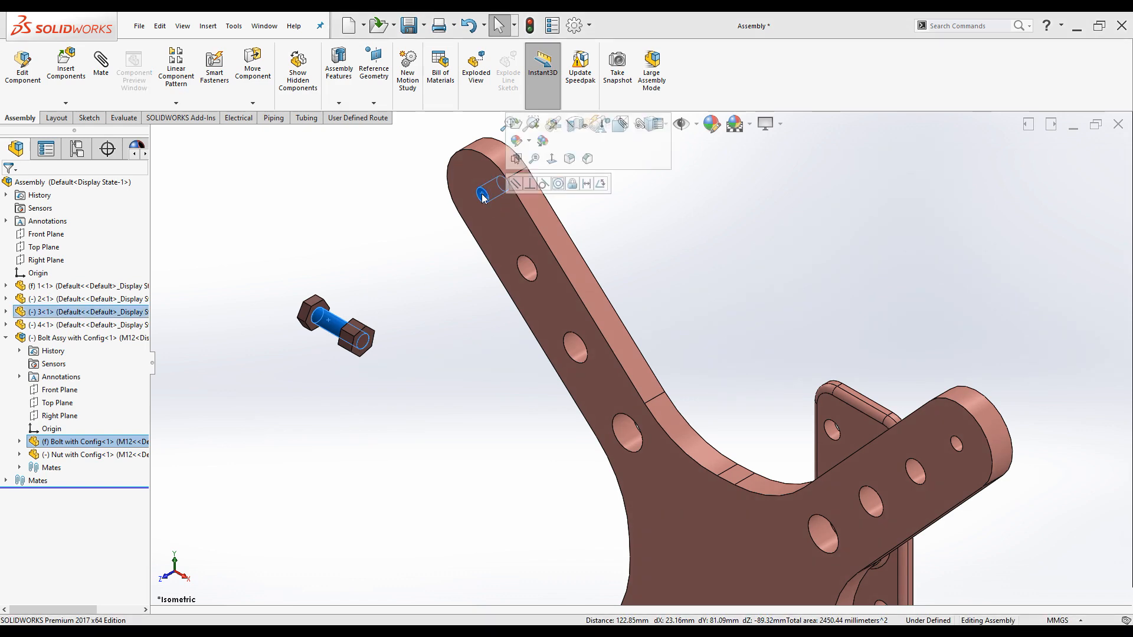
pyautogui.click(560, 184)
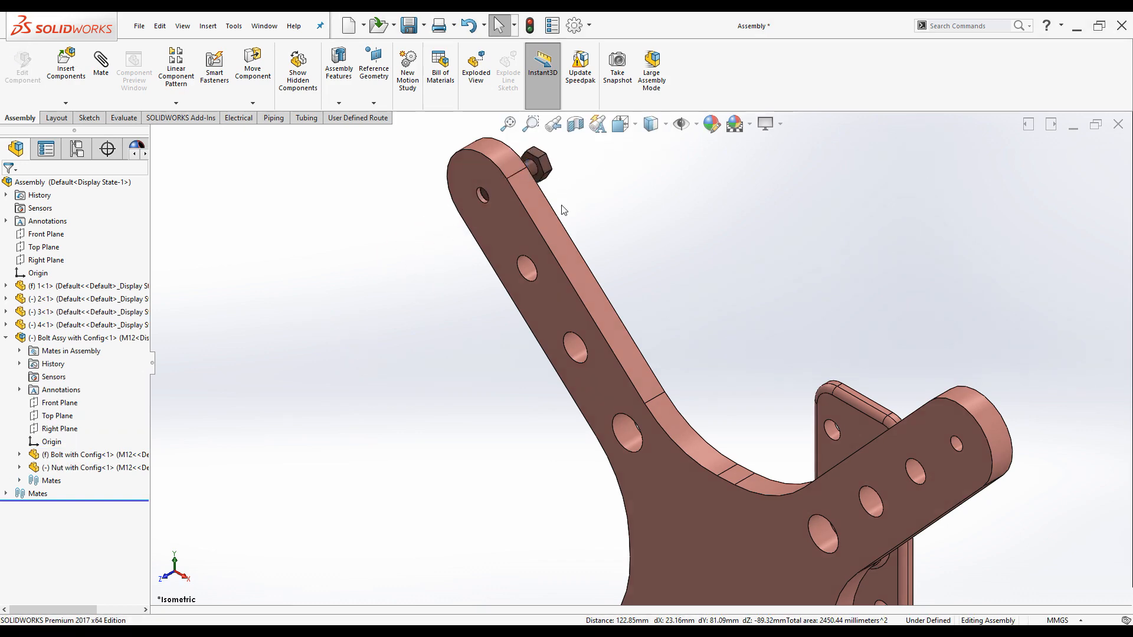
# Add a coincident mate between the underside of the bolt head and the rear face of the cross plate.
pyautogui.moveTo(604, 213); pyautogui.dragTo(588, 158, button='middle')
pyautogui.scroll(-8, 561, 181)
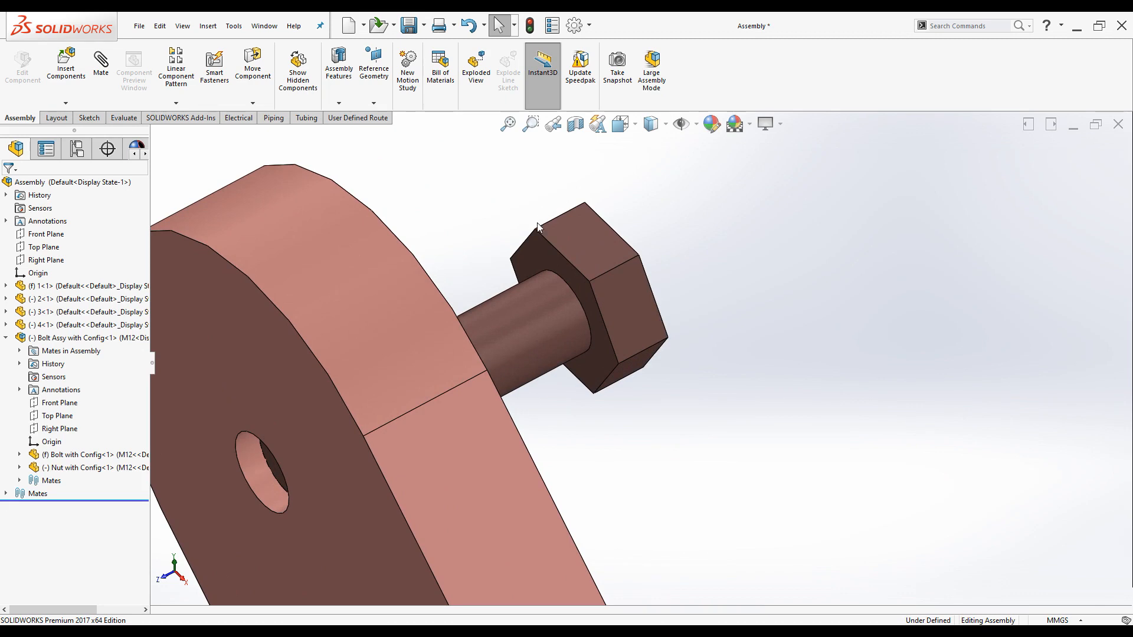
pyautogui.click(541, 253)
pyautogui.scroll(5, 540, 260)
pyautogui.moveTo(581, 301); pyautogui.dragTo(512, 343, button='middle')
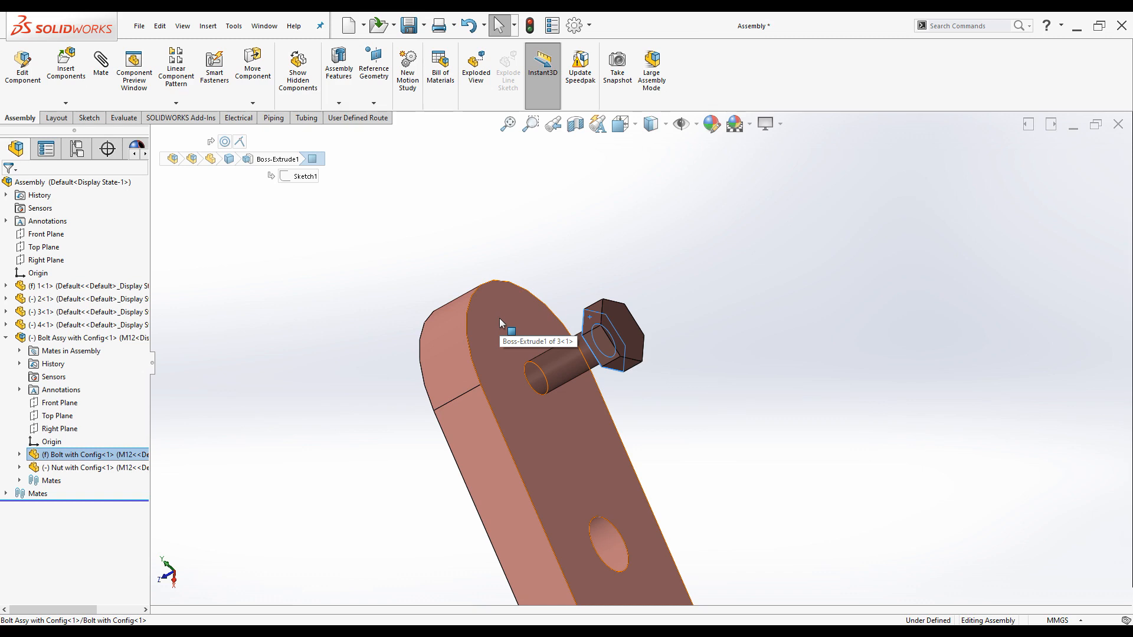
pyautogui.keyDown('ctrl'); pyautogui.click(500, 318); pyautogui.keyUp('ctrl')
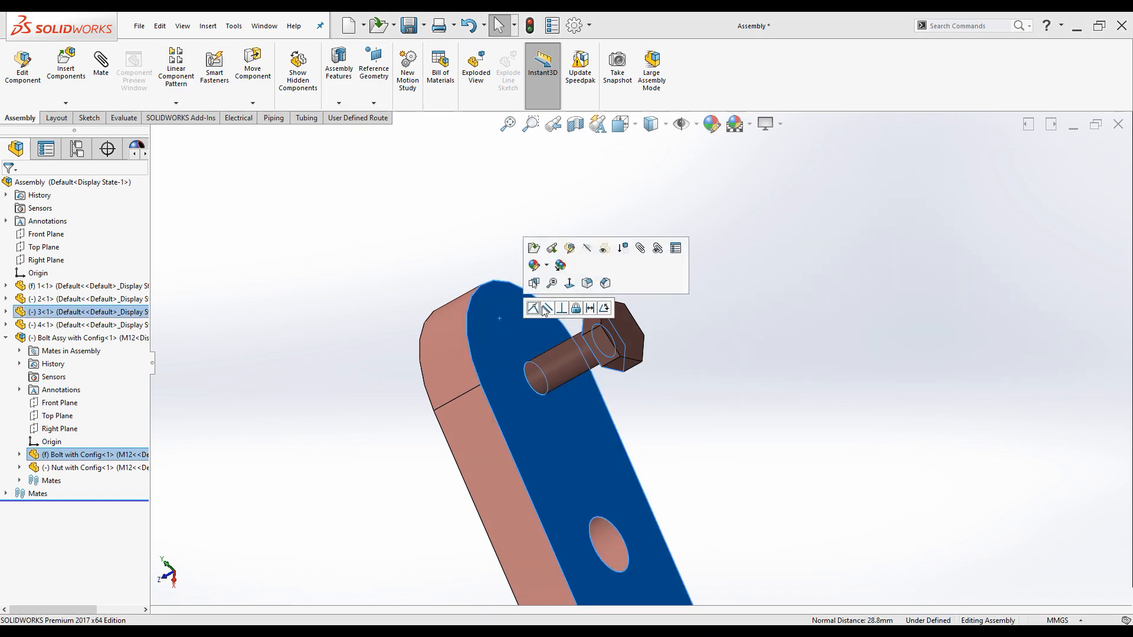
pyautogui.click(531, 308)
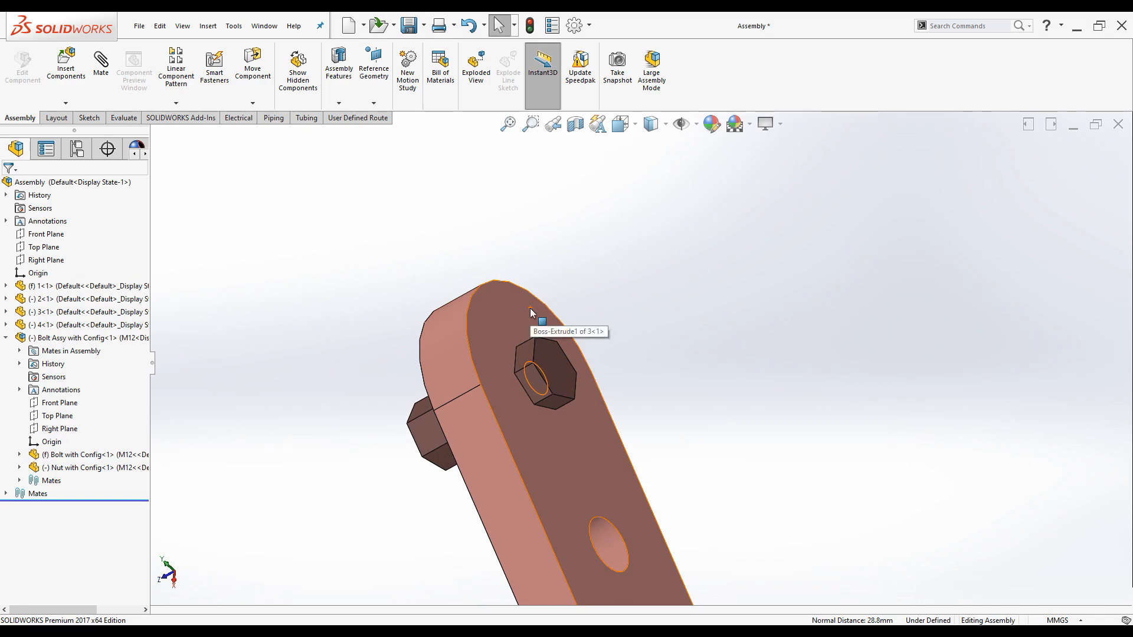
# Copy the M12 Bolt Assy with Config and paste a second instance beside the cross plate's upper arm.
pyautogui.hotkey('ctrl', '7')
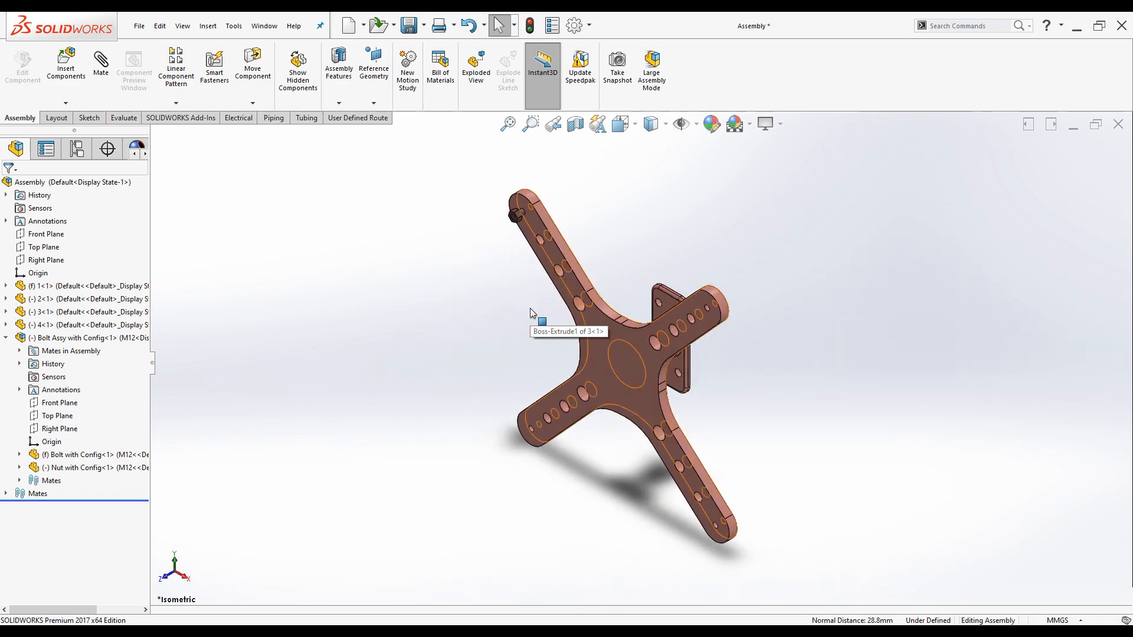
pyautogui.scroll(-3, 557, 240)
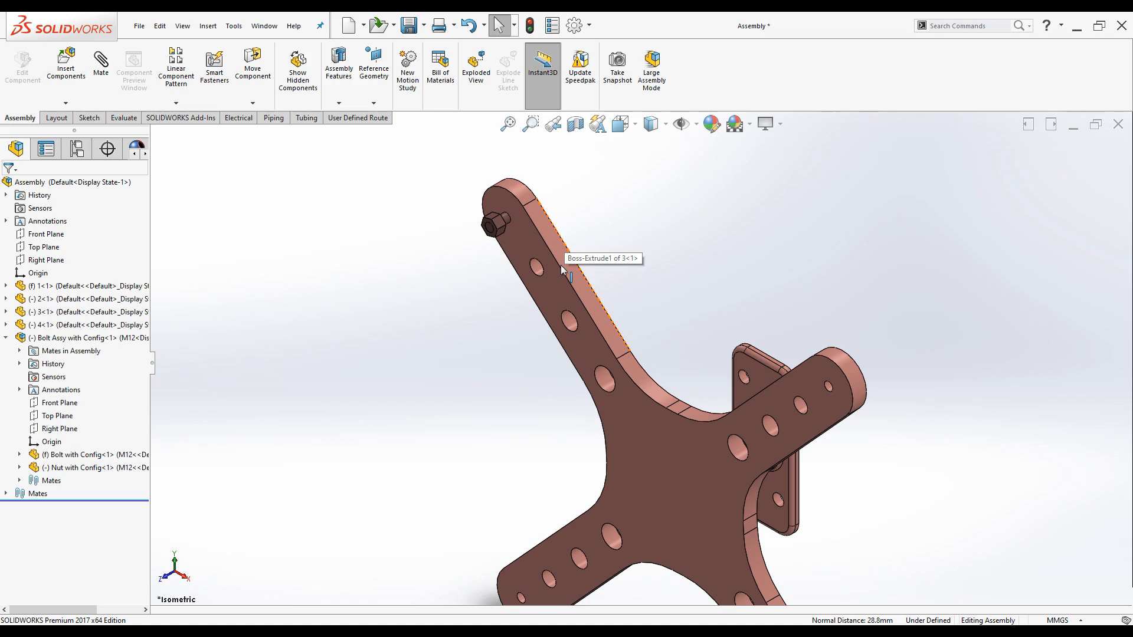
pyautogui.click(5, 338)
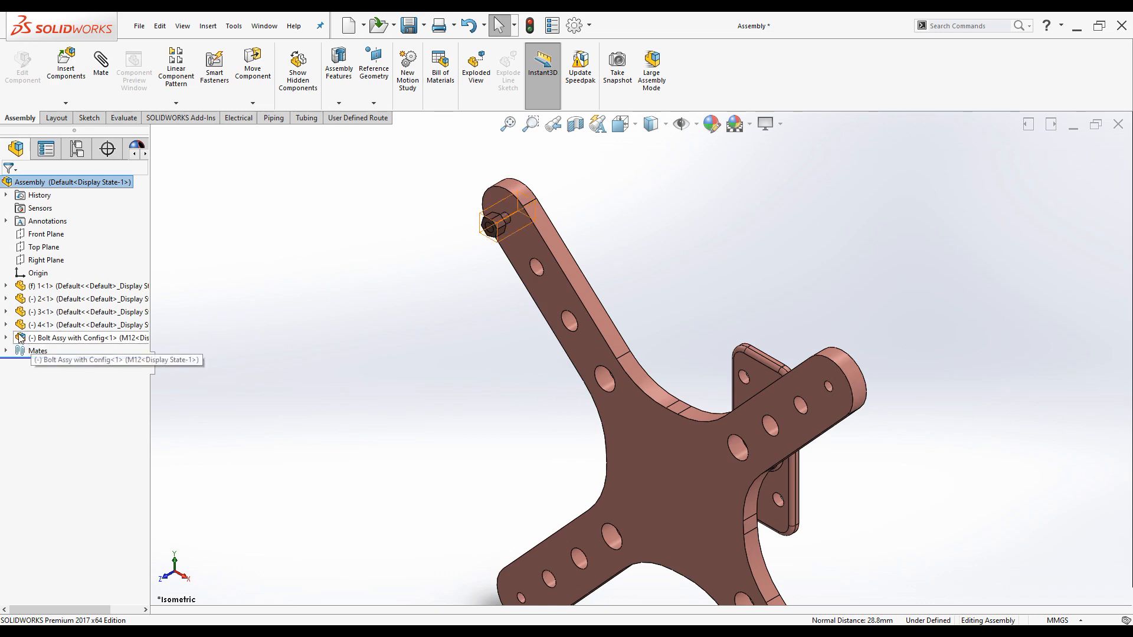
pyautogui.click(59, 341)
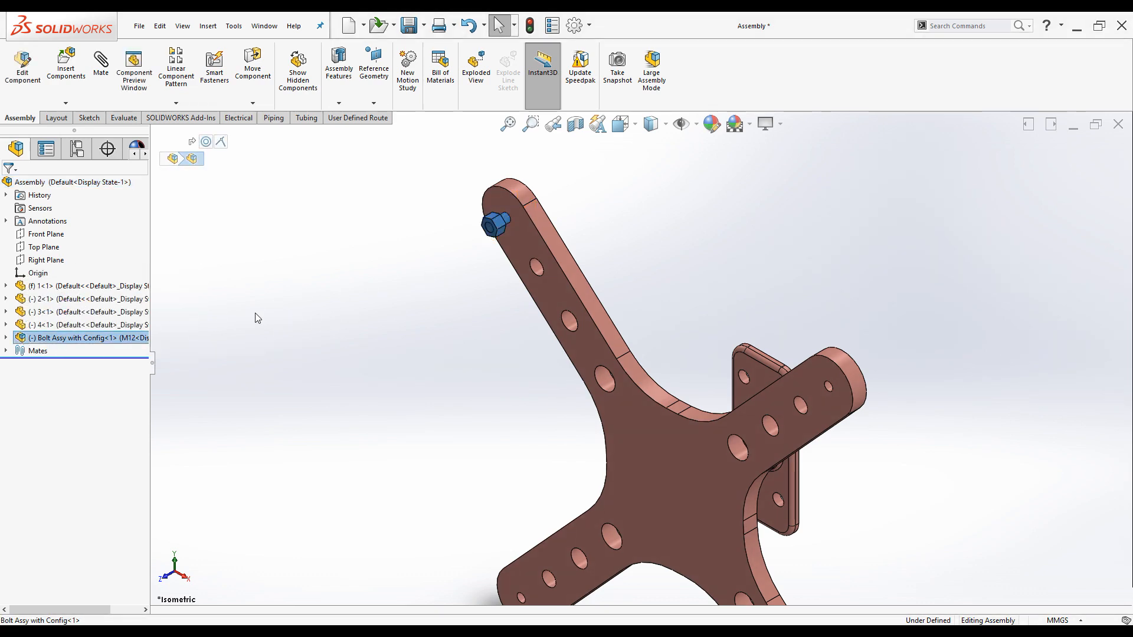
pyautogui.click(454, 311)
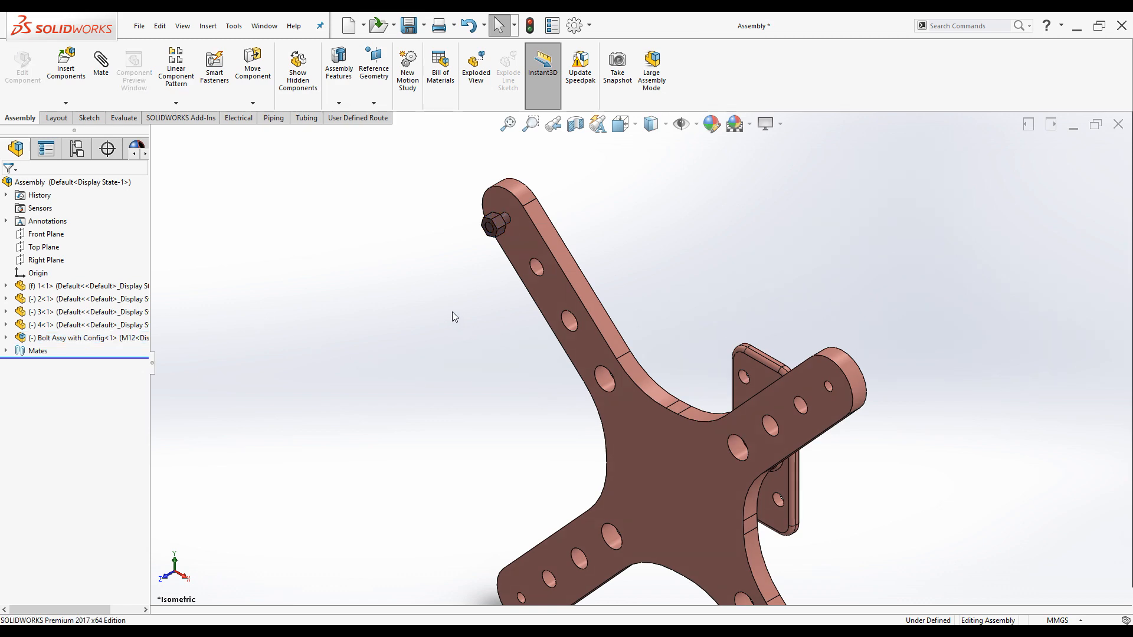
pyautogui.scroll(-5, 472, 322)
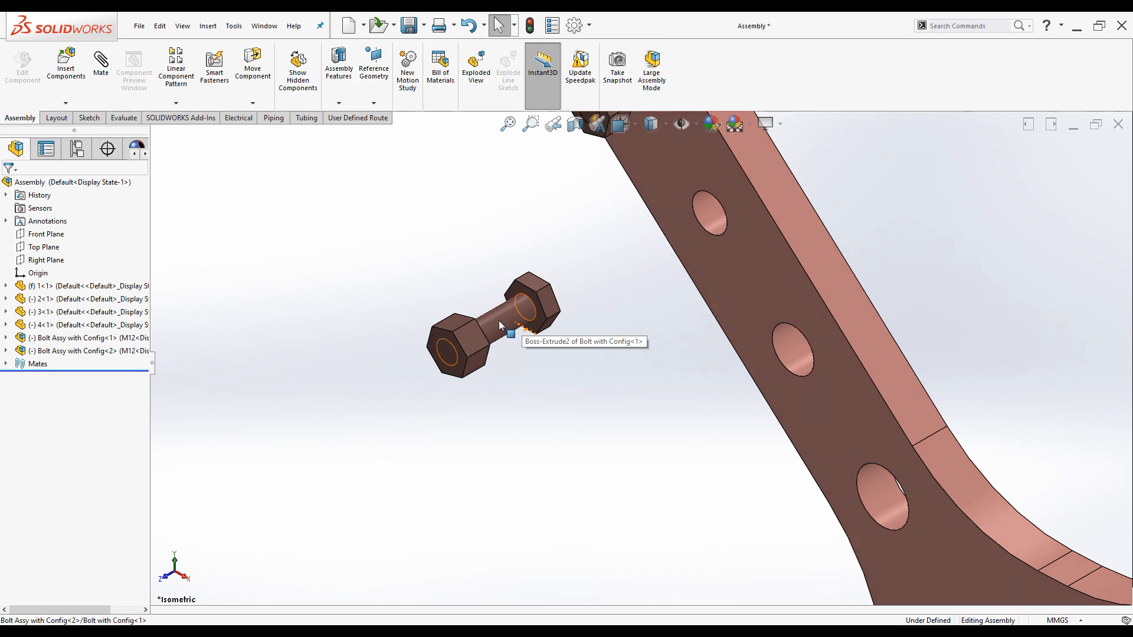
# Add a concentric mate between the second bolt's shank and the second hole from the upper arm's end.
pyautogui.click(498, 322)
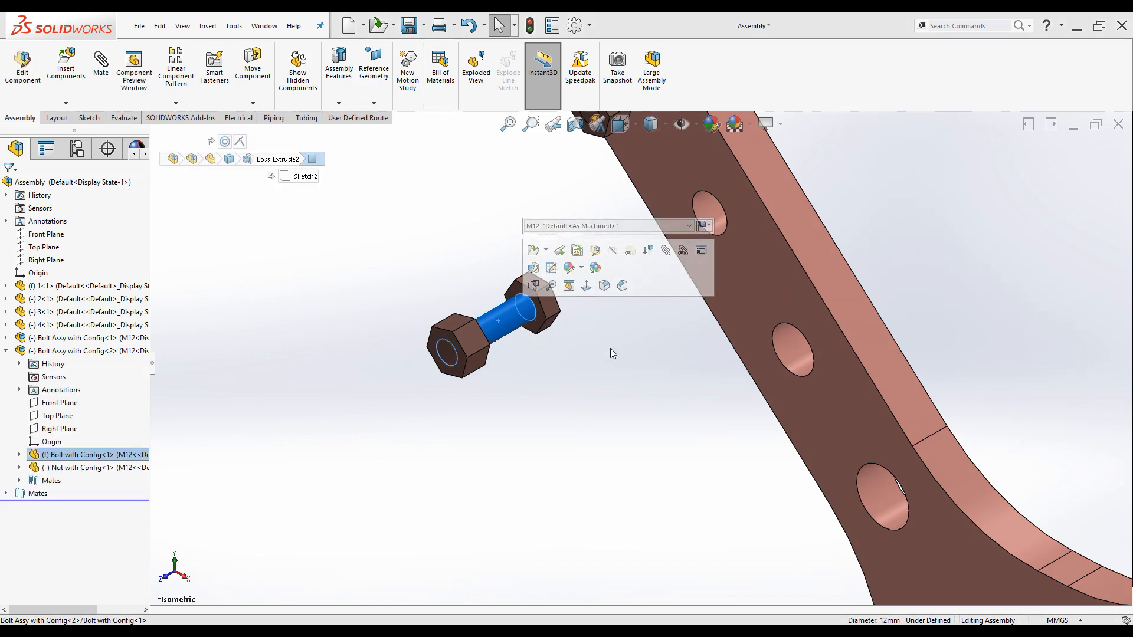
pyautogui.keyDown('ctrl'); pyautogui.click(708, 210); pyautogui.keyUp('ctrl')
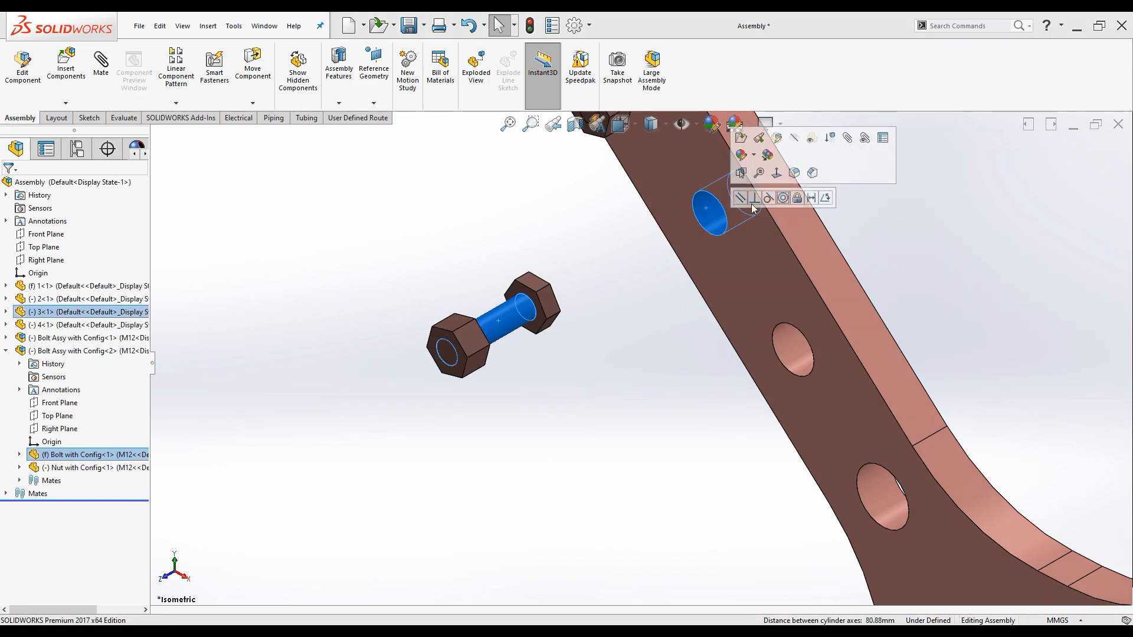
pyautogui.click(784, 199)
# Slide the second bolt through its hole and mate the underside of its head coincident with the cross plate's rear face.
pyautogui.moveTo(774, 294); pyautogui.dragTo(709, 322, button='middle')
pyautogui.moveTo(807, 182); pyautogui.dragTo(844, 163)
pyautogui.moveTo(766, 286); pyautogui.dragTo(810, 246, button='middle')
pyautogui.click(852, 196)
pyautogui.scroll(-8, 770, 178)
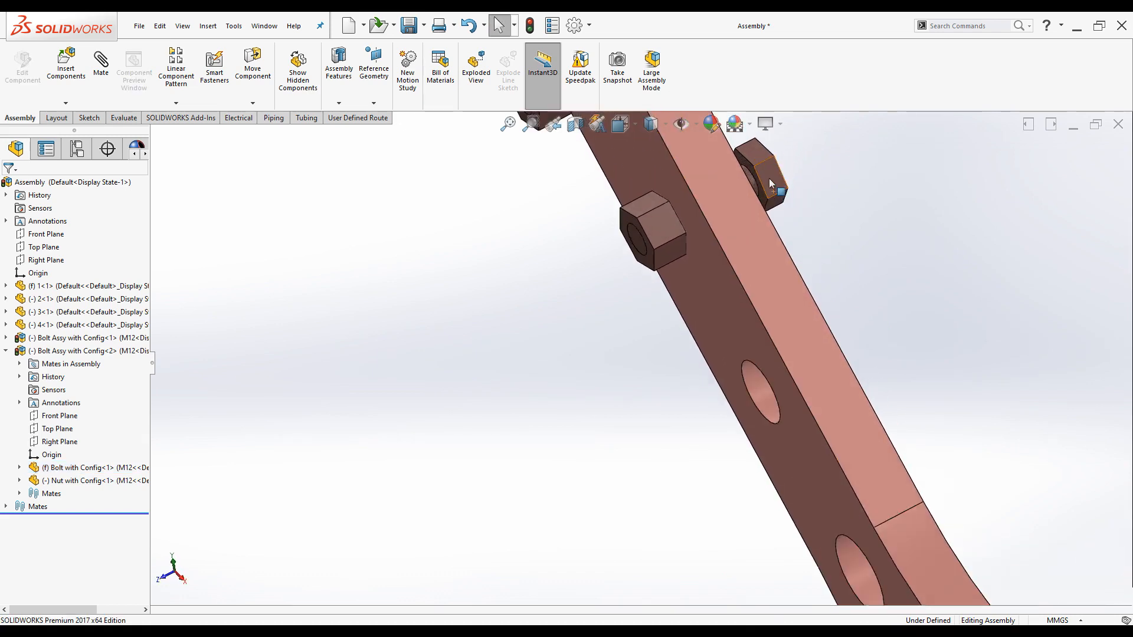
pyautogui.click(658, 205)
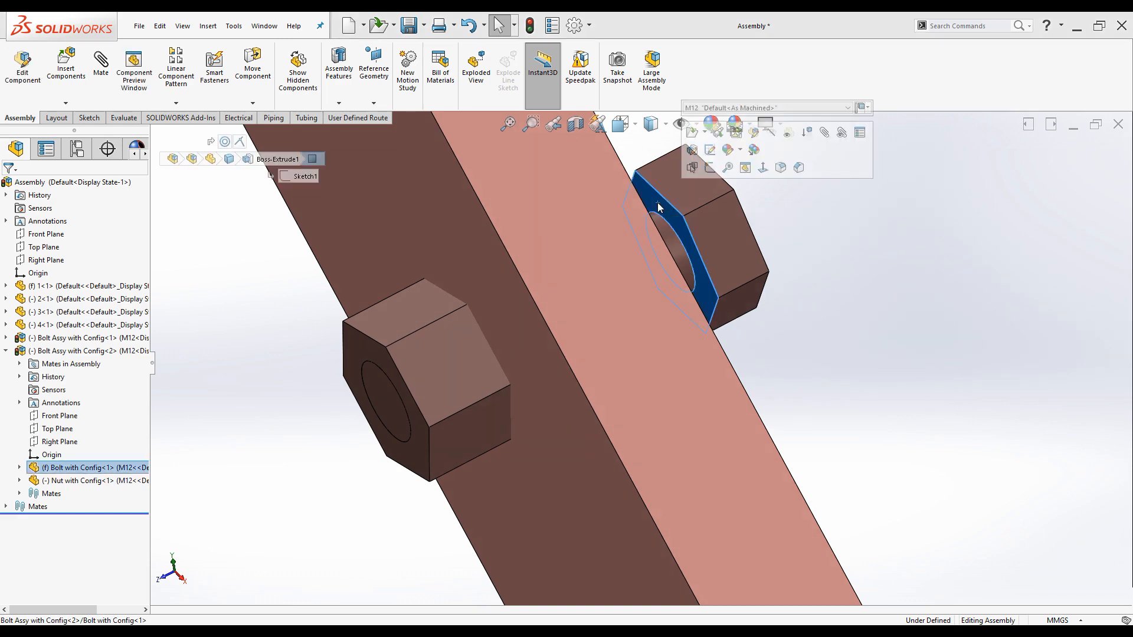
pyautogui.scroll(5, 721, 256)
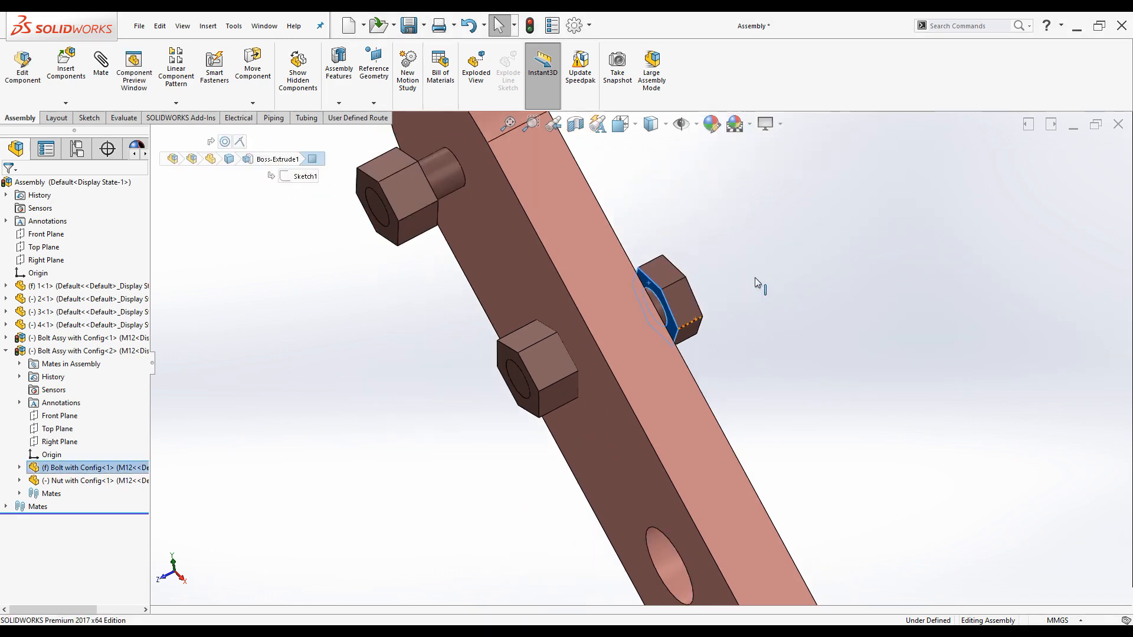
pyautogui.keyDown('ctrl'); pyautogui.moveTo(769, 311); pyautogui.dragTo(705, 351, button='middle'); pyautogui.keyUp('ctrl')
pyautogui.keyDown('ctrl'); pyautogui.click(705, 347); pyautogui.keyUp('ctrl')
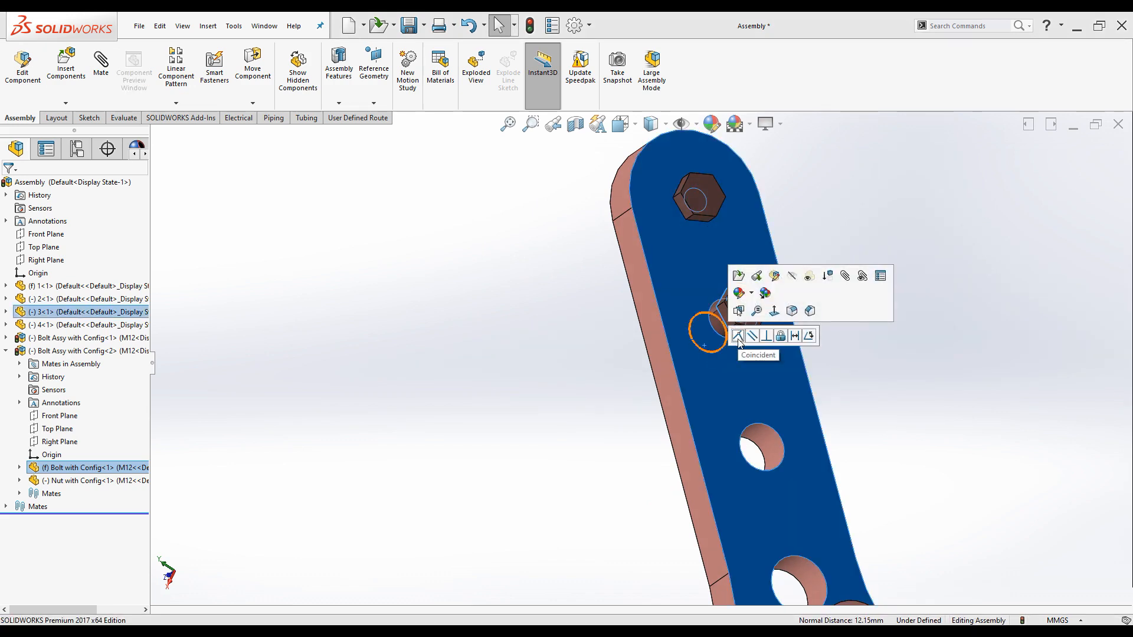
pyautogui.click(737, 337)
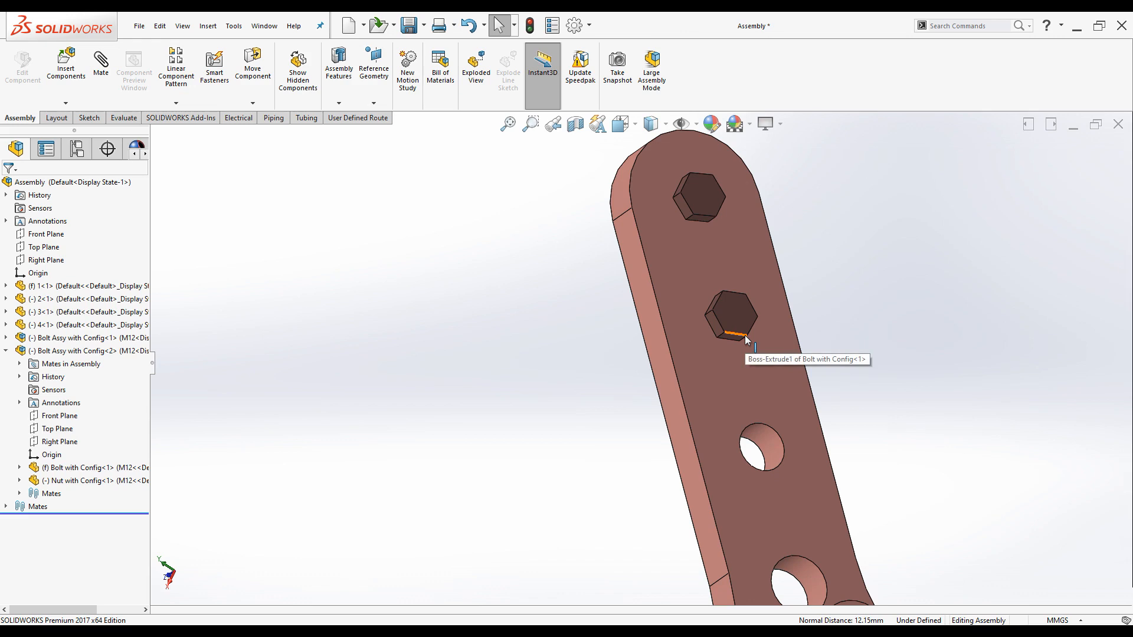
# Paste a third instance of the M12 bolt assembly into the open space beside the cross plate.
pyautogui.hotkey('ctrl', '7')
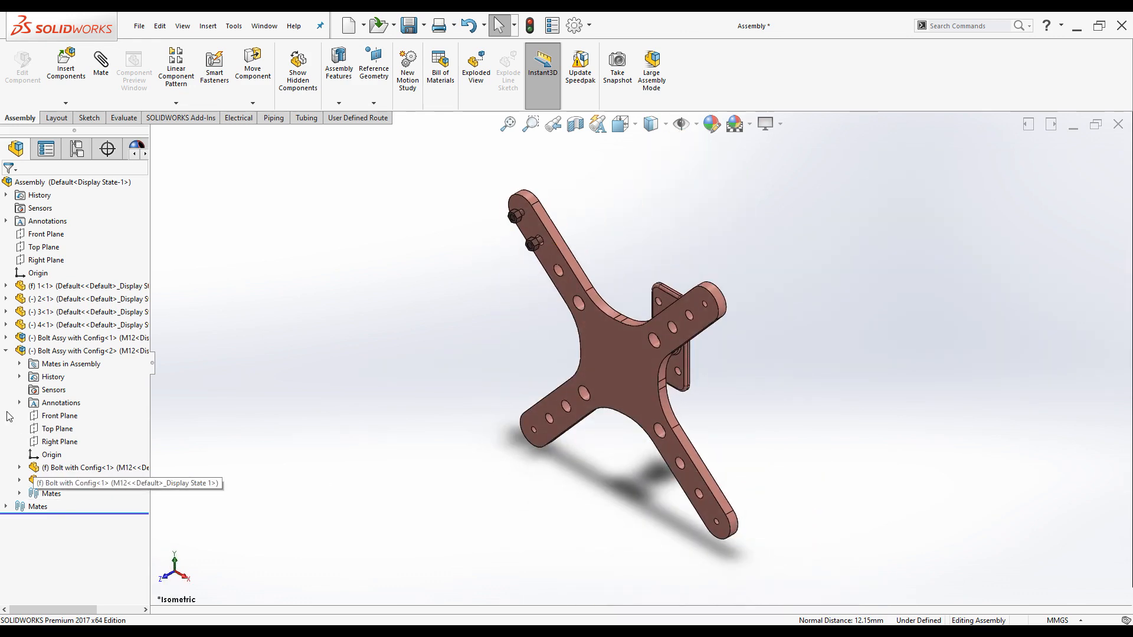
pyautogui.click(5, 352)
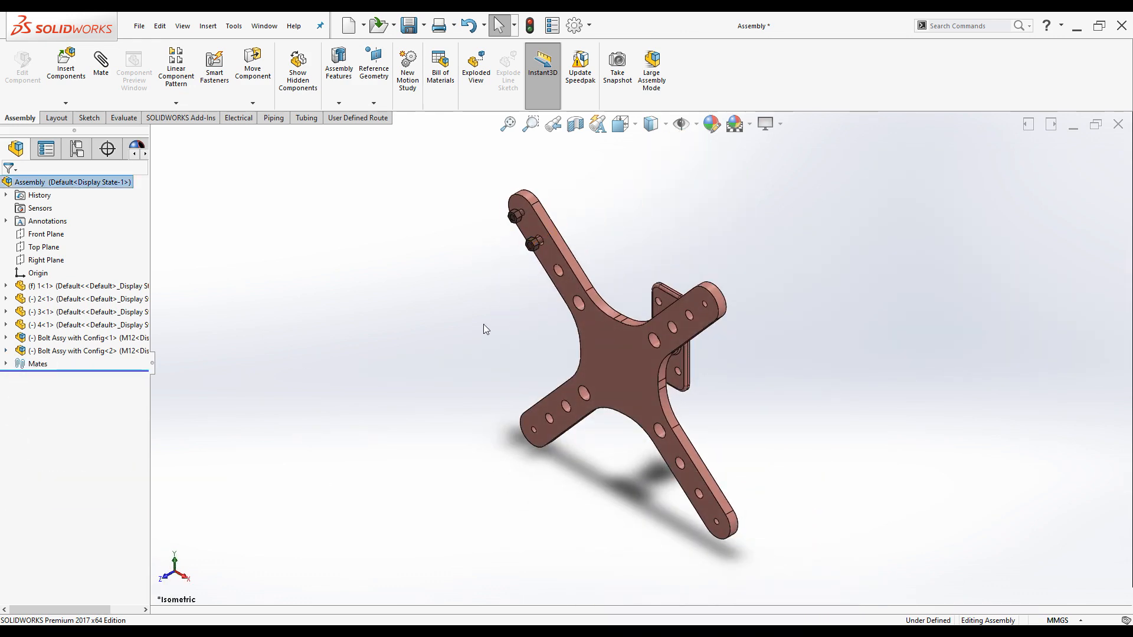
pyautogui.hotkey('ctrl', 'v')
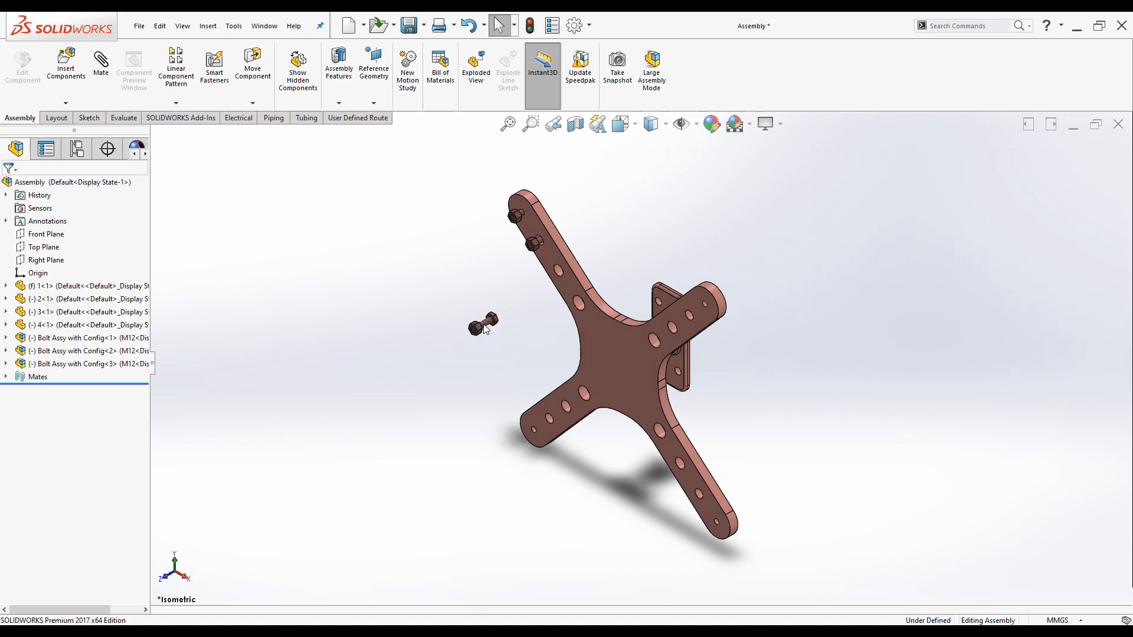
# Add a concentric mate between the third bolt's shank and the third hole from the upper arm's end.
pyautogui.scroll(-5, 514, 321)
pyautogui.scroll(2, 522, 345)
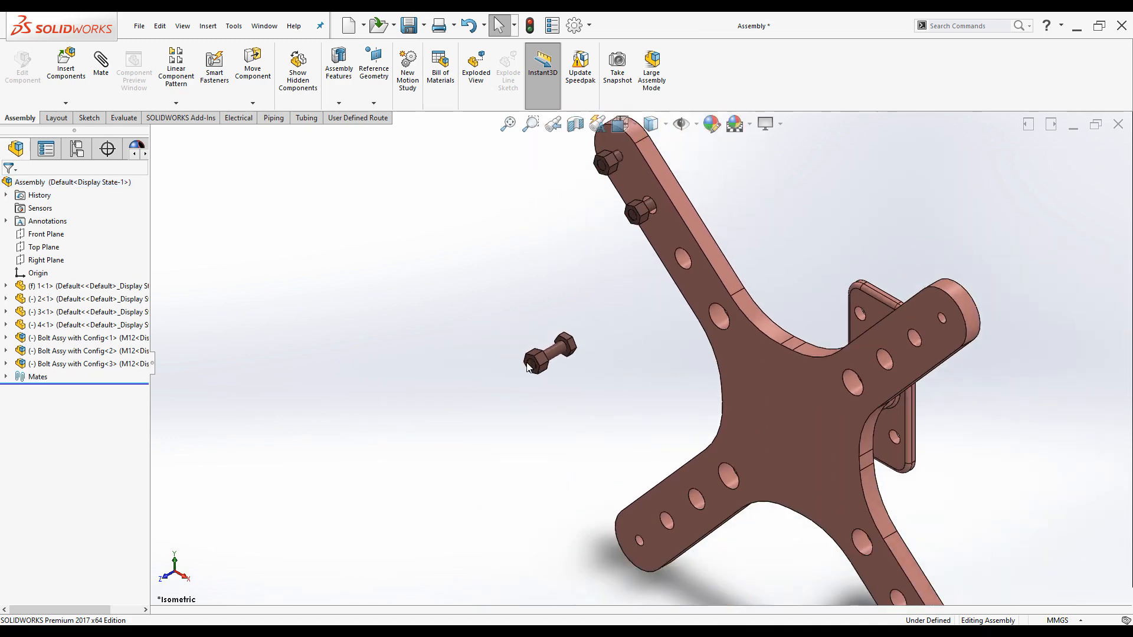
pyautogui.scroll(-3, 561, 348)
pyautogui.click(530, 375)
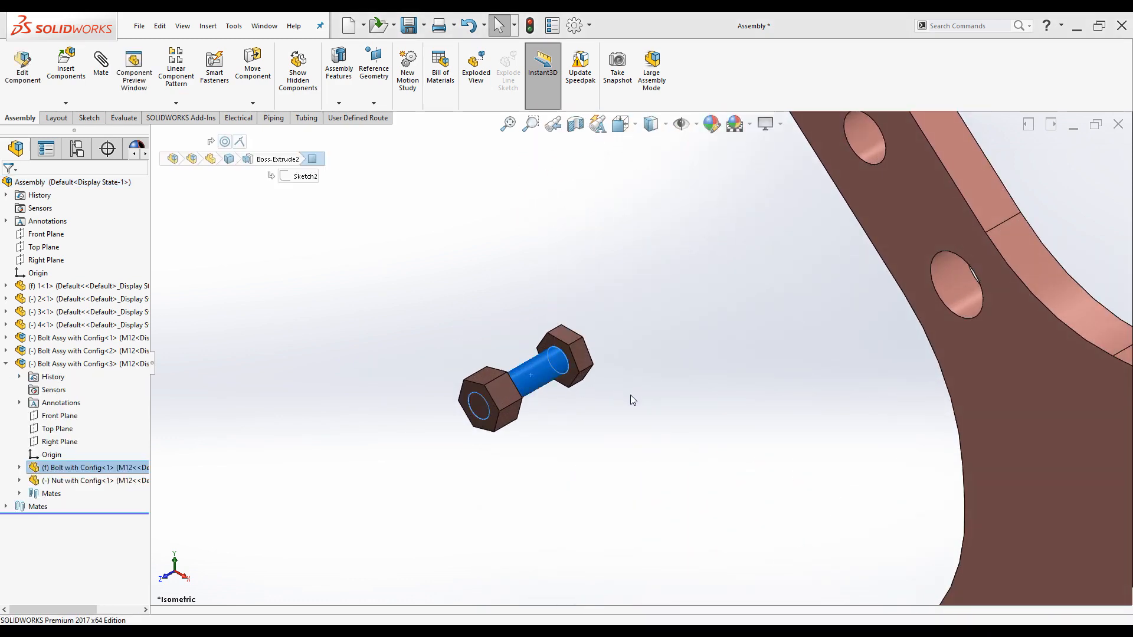
pyautogui.scroll(3, 655, 363)
pyautogui.scroll(-4, 719, 302)
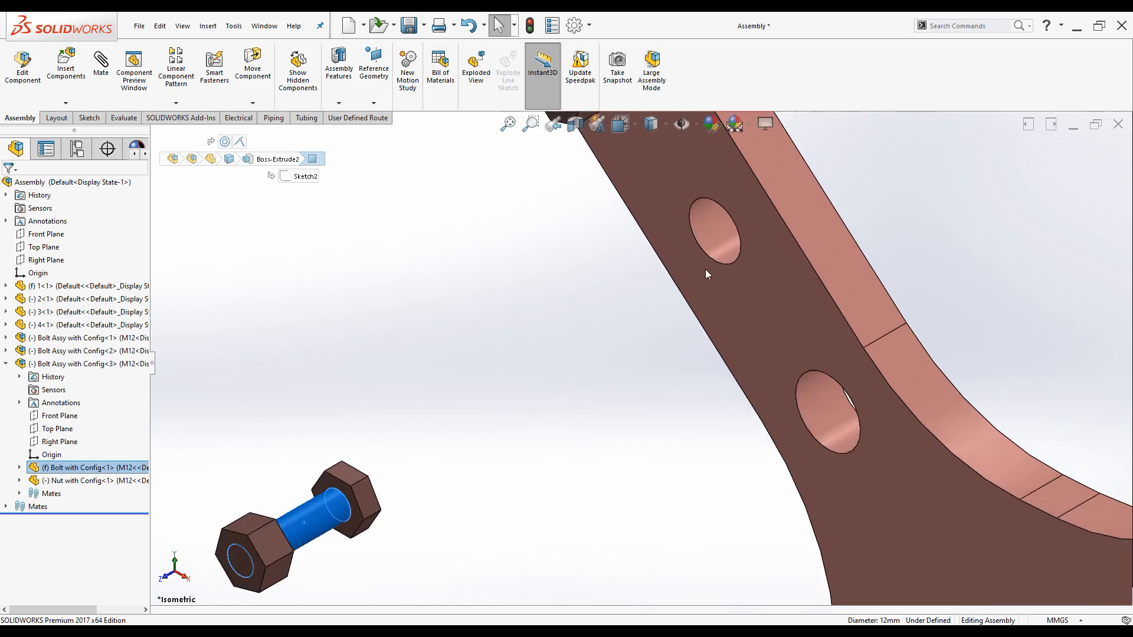
pyautogui.click(710, 233)
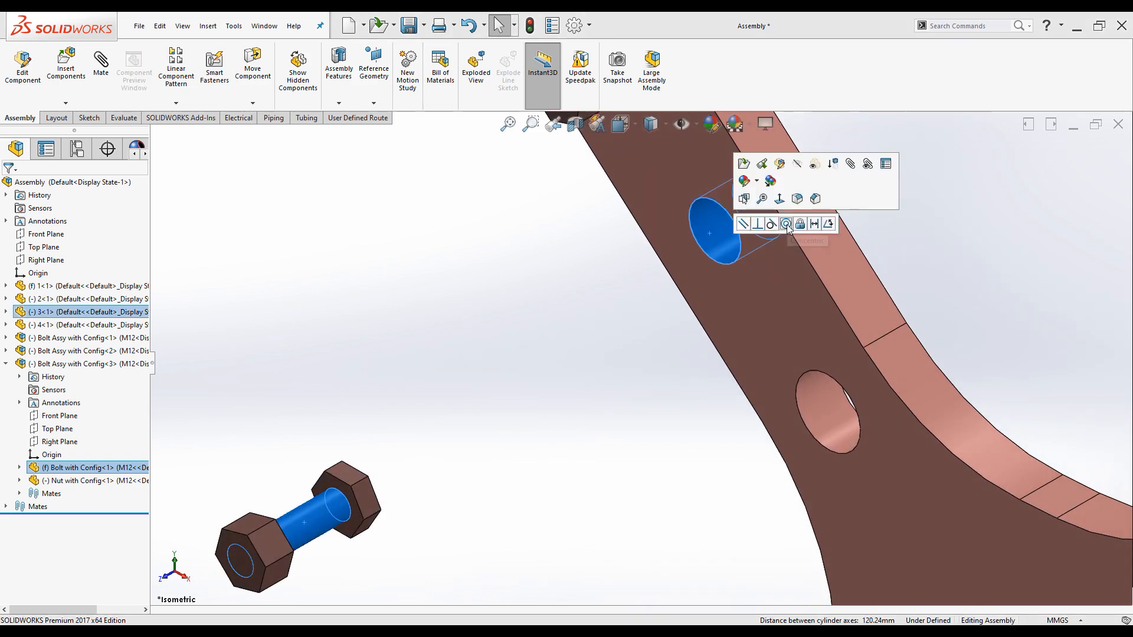
pyautogui.click(788, 232)
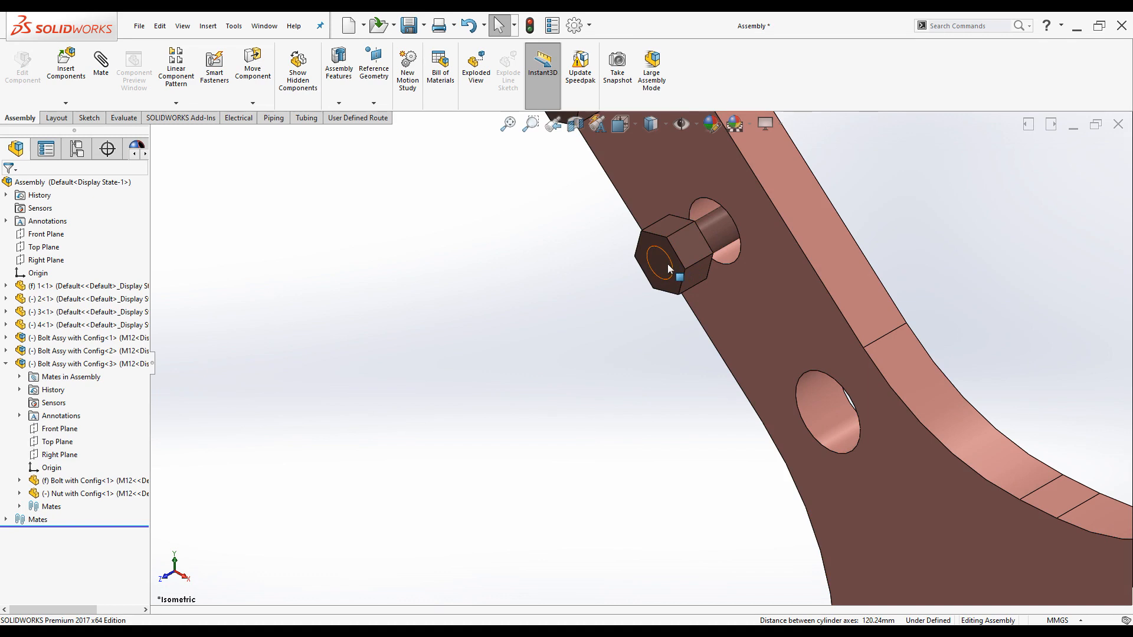
# Slide the third bolt through its hole and mate the underside of its head coincident with the cross plate's rear face.
pyautogui.moveTo(666, 264); pyautogui.dragTo(851, 210)
pyautogui.moveTo(774, 204); pyautogui.dragTo(794, 198)
pyautogui.moveTo(862, 190); pyautogui.dragTo(822, 220, button='middle')
pyautogui.scroll(-10, 897, 189)
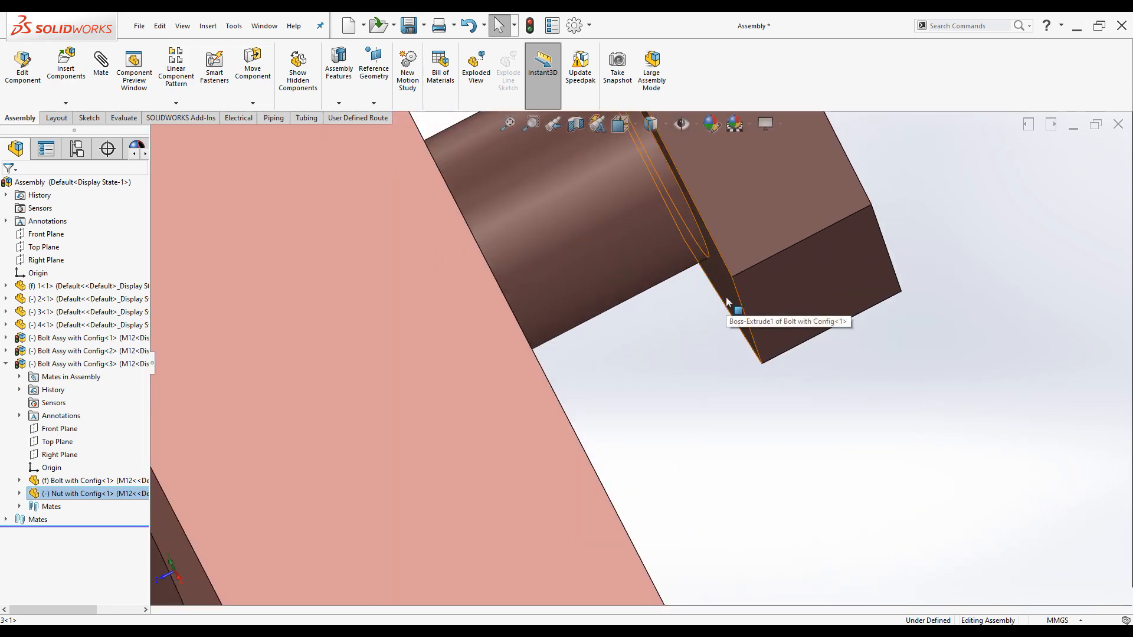
pyautogui.click(727, 302)
pyautogui.scroll(5, 745, 309)
pyautogui.moveTo(765, 332); pyautogui.dragTo(729, 352, button='middle')
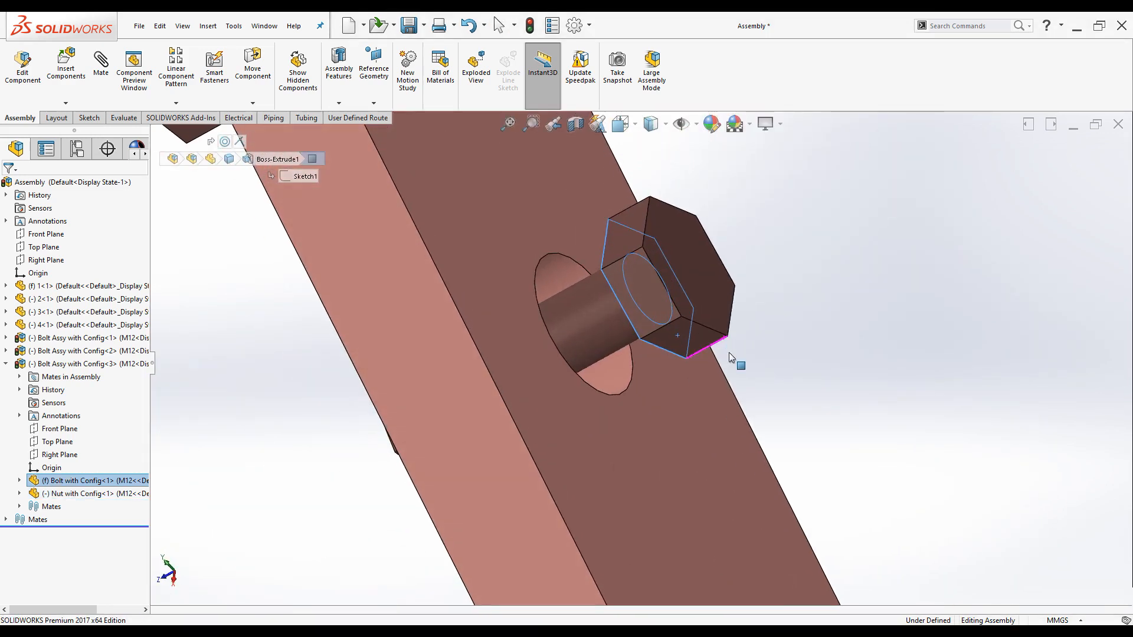
pyautogui.keyDown('ctrl'); pyautogui.click(501, 320); pyautogui.keyUp('ctrl')
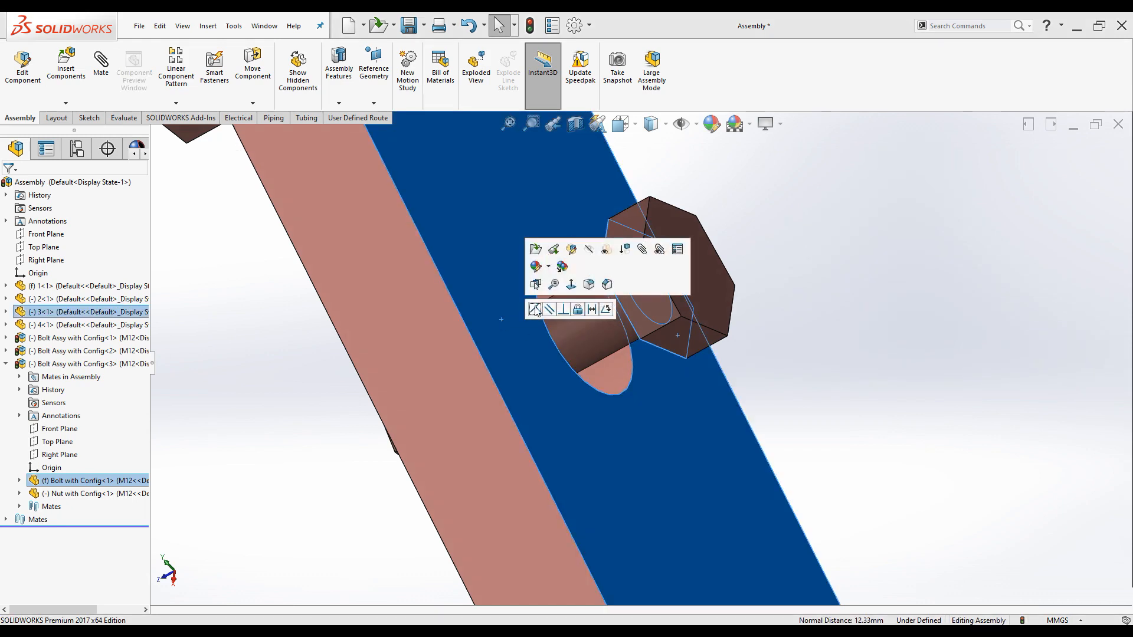
pyautogui.click(535, 311)
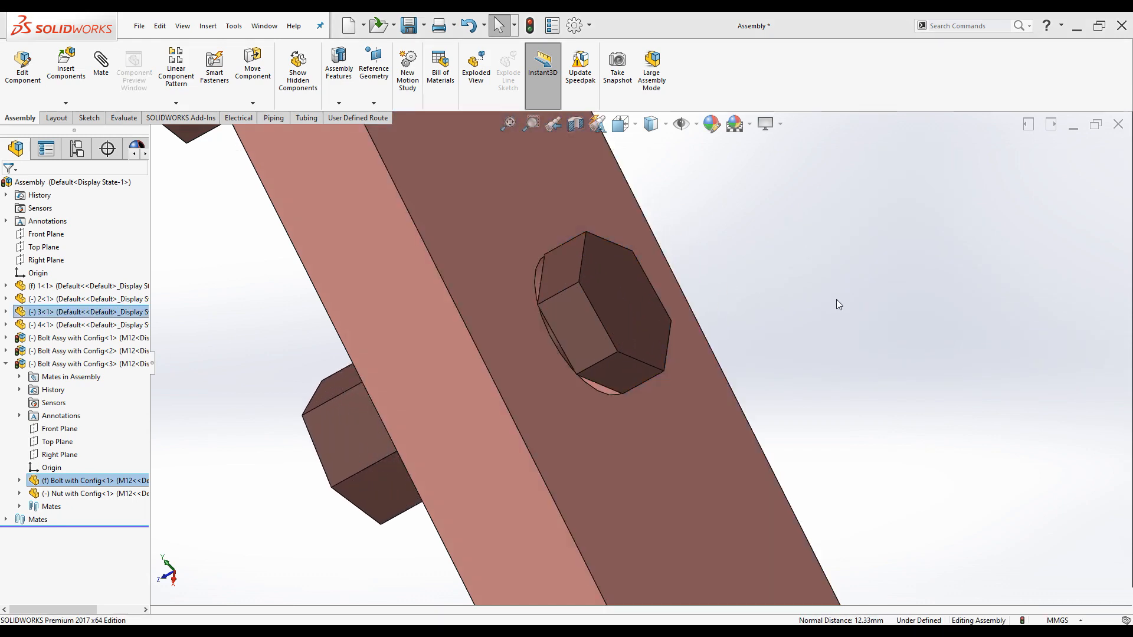
# Paste a fourth instance of the M12 bolt assembly into the open space beside the cross plate.
pyautogui.hotkey('ctrl', '7')
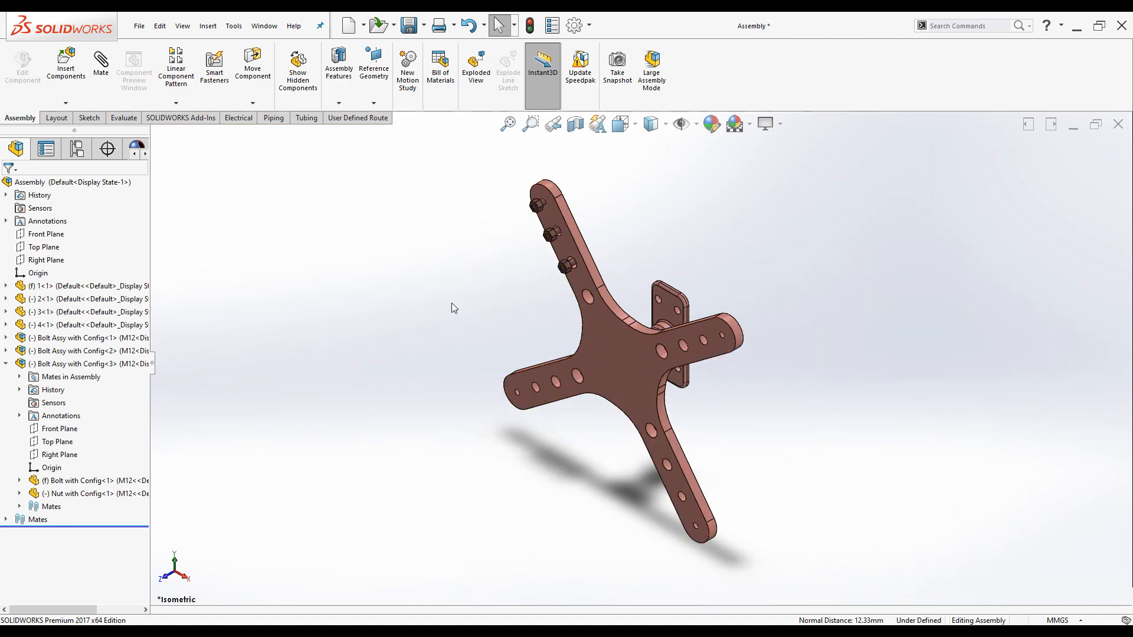
pyautogui.click(470, 303)
pyautogui.scroll(3, 495, 304)
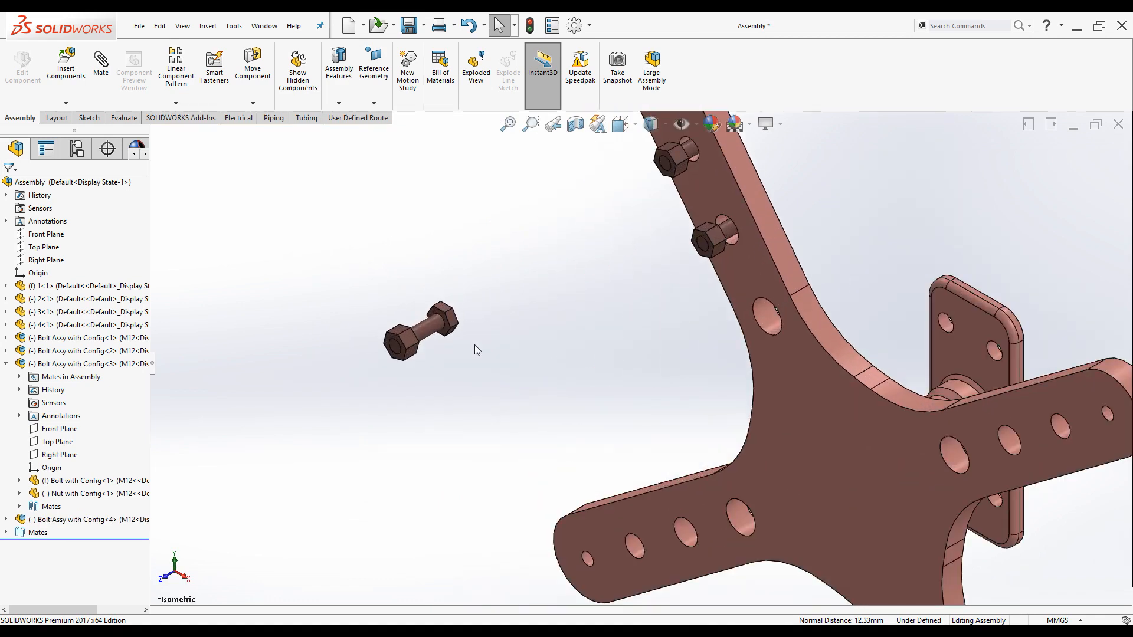
# Add a concentric mate between the fourth bolt's shank and the upper arm's innermost hole.
pyautogui.scroll(2, 473, 345)
pyautogui.click(418, 314)
pyautogui.scroll(3, 838, 348)
pyautogui.scroll(2, 841, 349)
pyautogui.keyDown('ctrl'); pyautogui.click(776, 307); pyautogui.keyUp('ctrl')
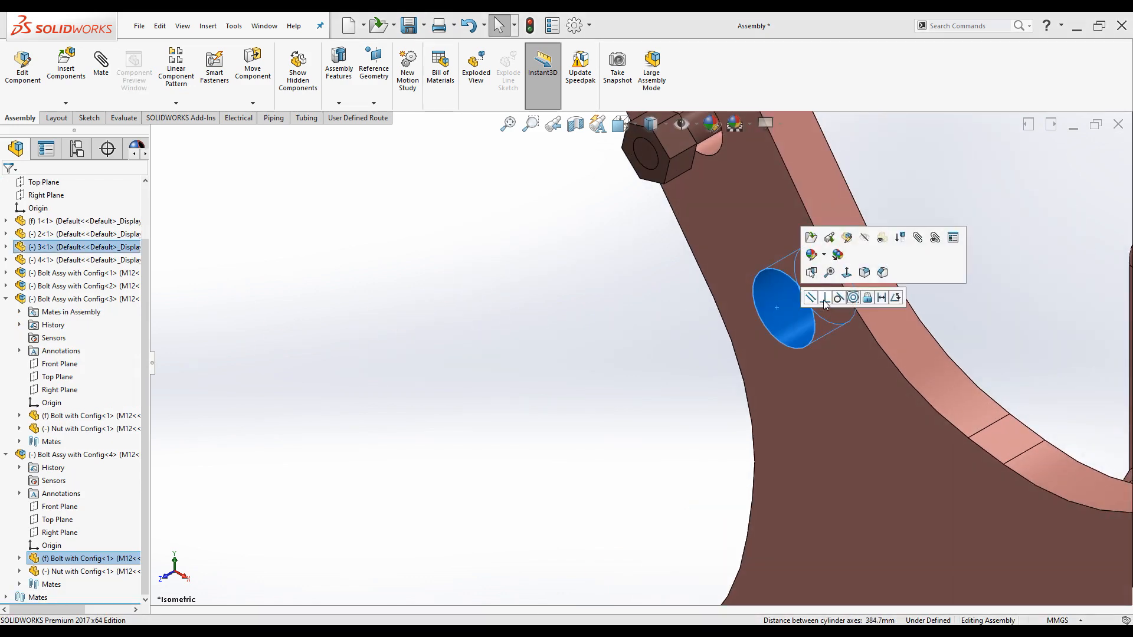
pyautogui.click(853, 298)
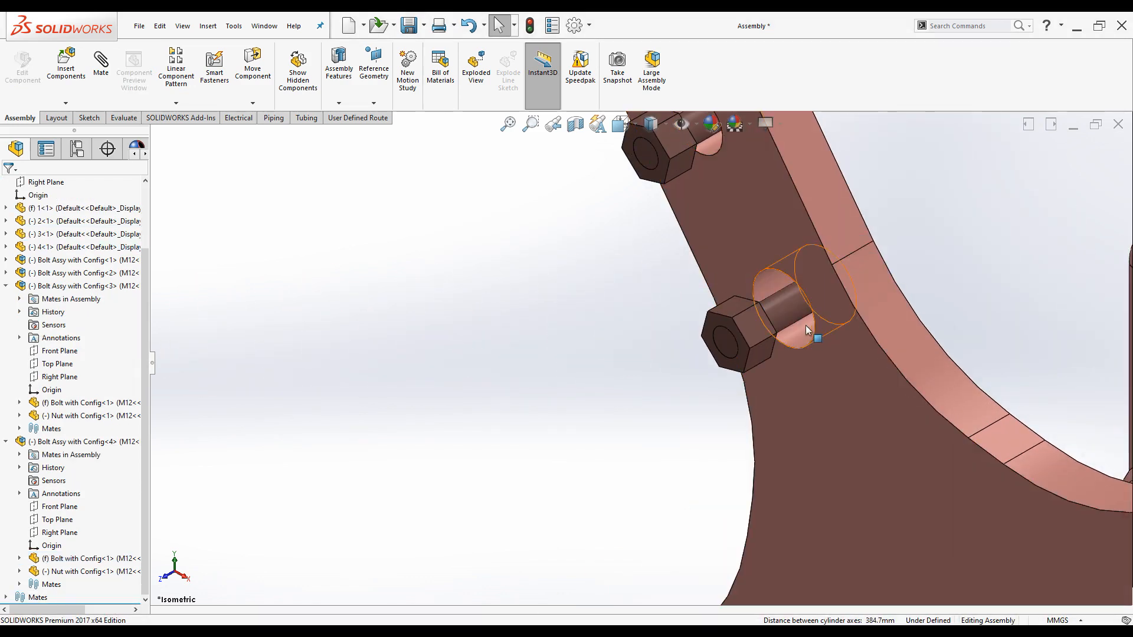
# Slide the fourth bolt through its hole and mate the underside of its head coincident with the cross plate's rear face.
pyautogui.click(756, 328)
pyautogui.moveTo(757, 328); pyautogui.dragTo(906, 288, button='middle')
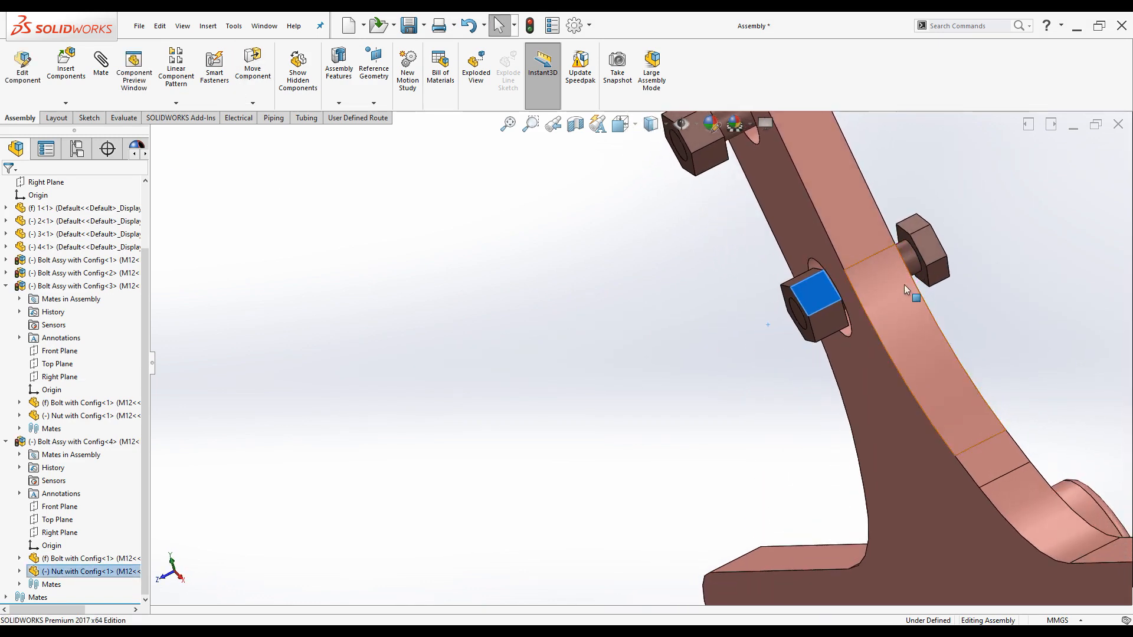
pyautogui.scroll(-5, 904, 285)
pyautogui.click(965, 181)
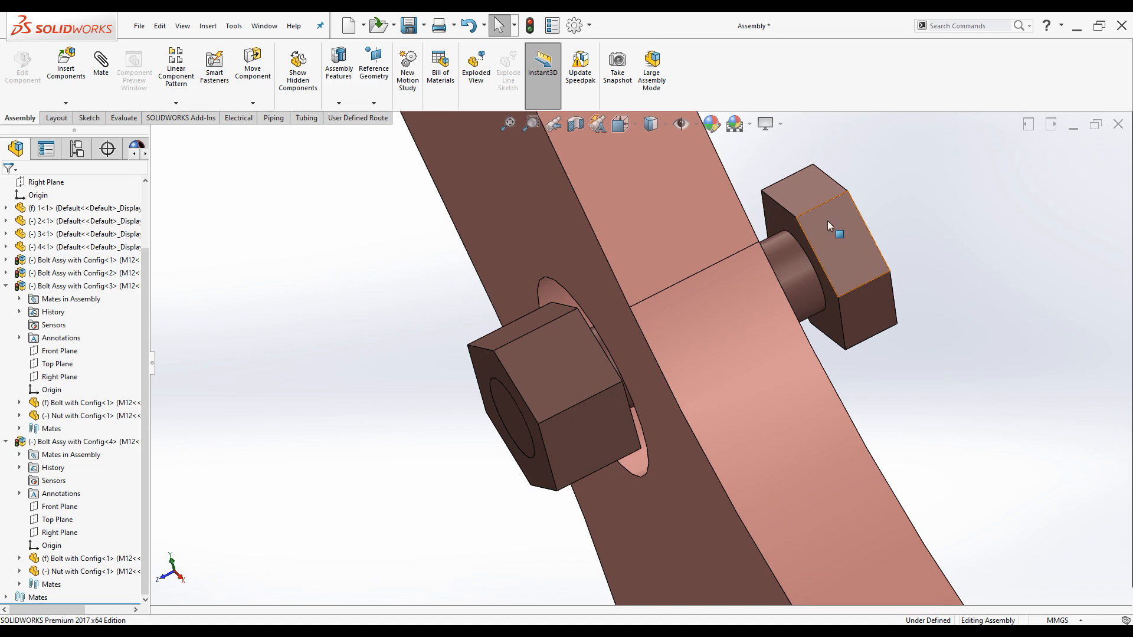
pyautogui.click(827, 222)
pyautogui.scroll(5, 812, 254)
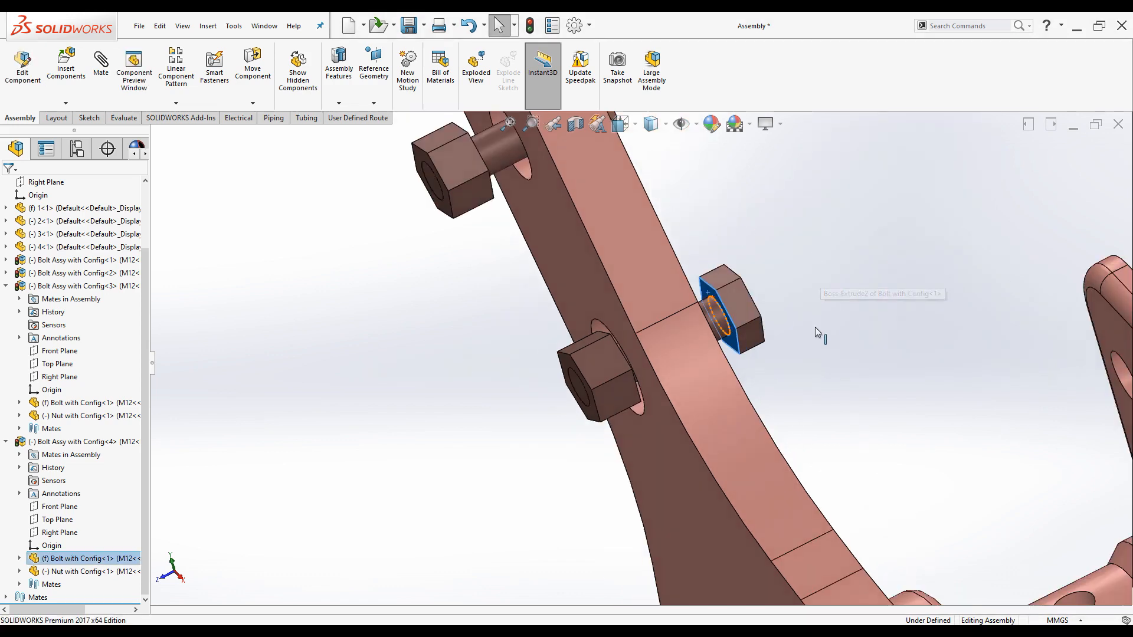
pyautogui.moveTo(816, 327); pyautogui.dragTo(772, 345, button='middle')
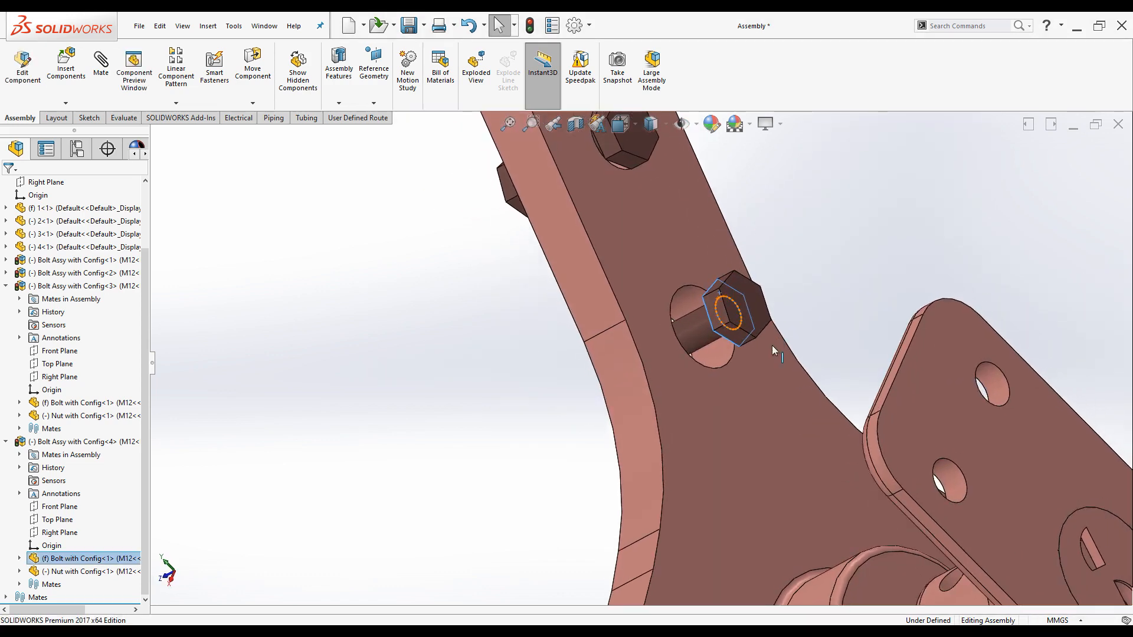
pyautogui.click(716, 452)
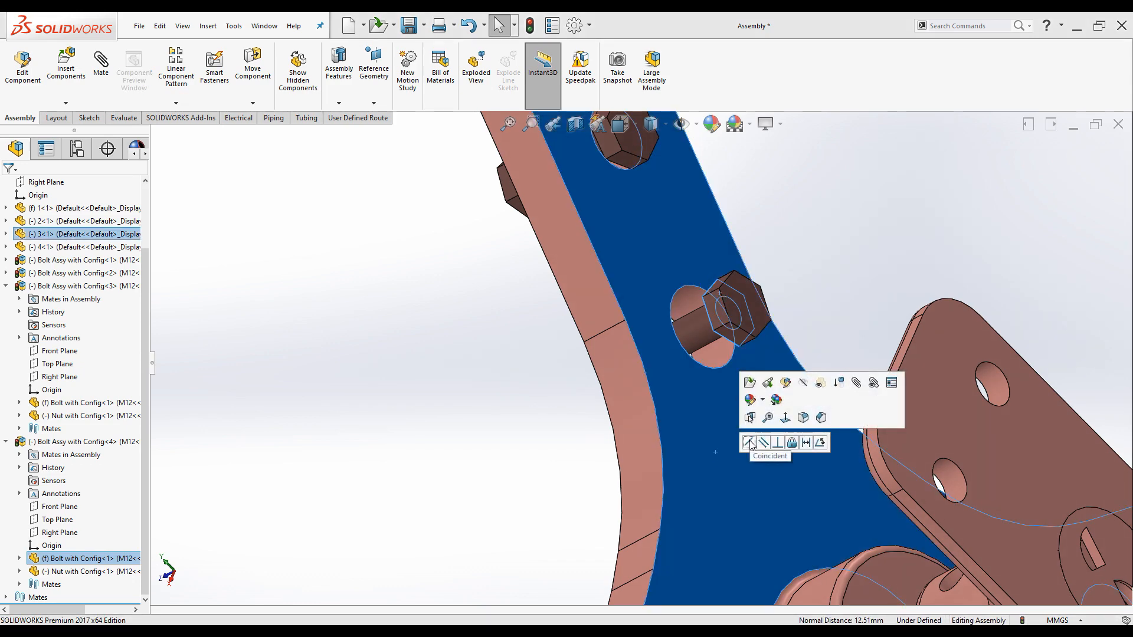
pyautogui.click(750, 441)
pyautogui.scroll(4, 727, 370)
pyautogui.moveTo(694, 420); pyautogui.dragTo(784, 345, button='middle')
pyautogui.scroll(-5, 699, 370)
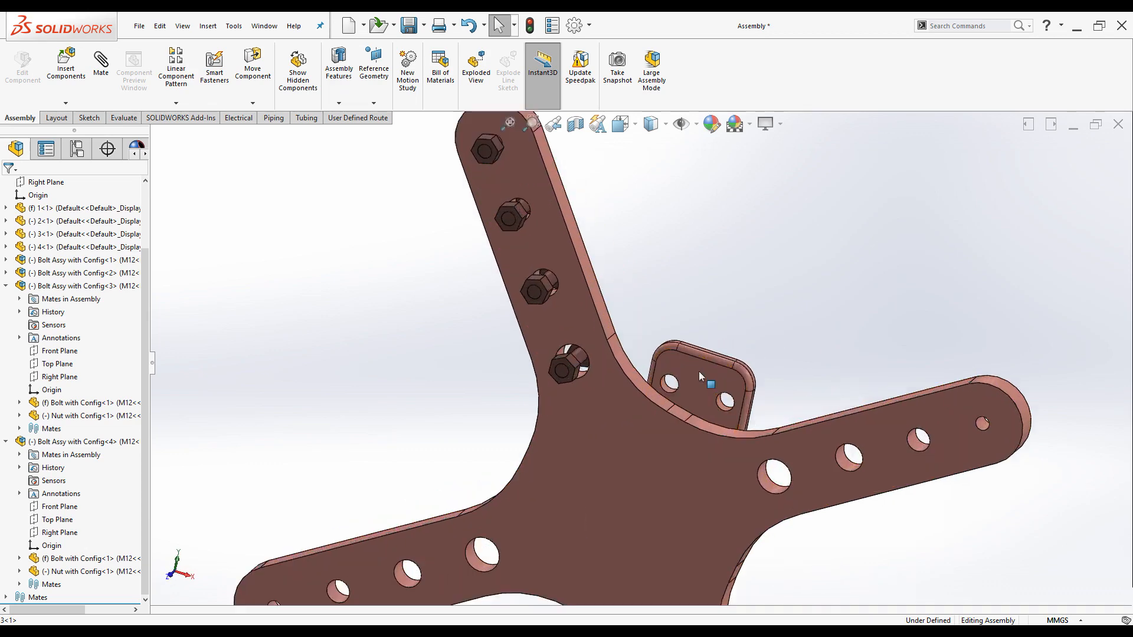
# Paste a fifth instance of the M12 bolt assembly into the open space beside the cross plate.
pyautogui.scroll(6, 638, 394)
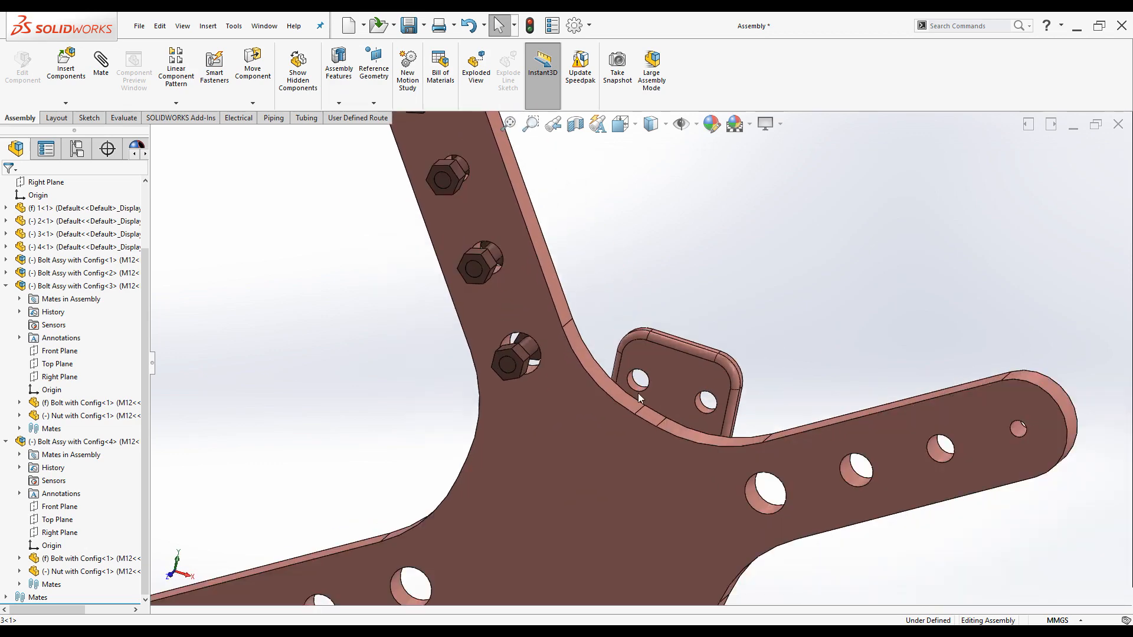
pyautogui.scroll(-4, 639, 371)
pyautogui.scroll(8, 639, 372)
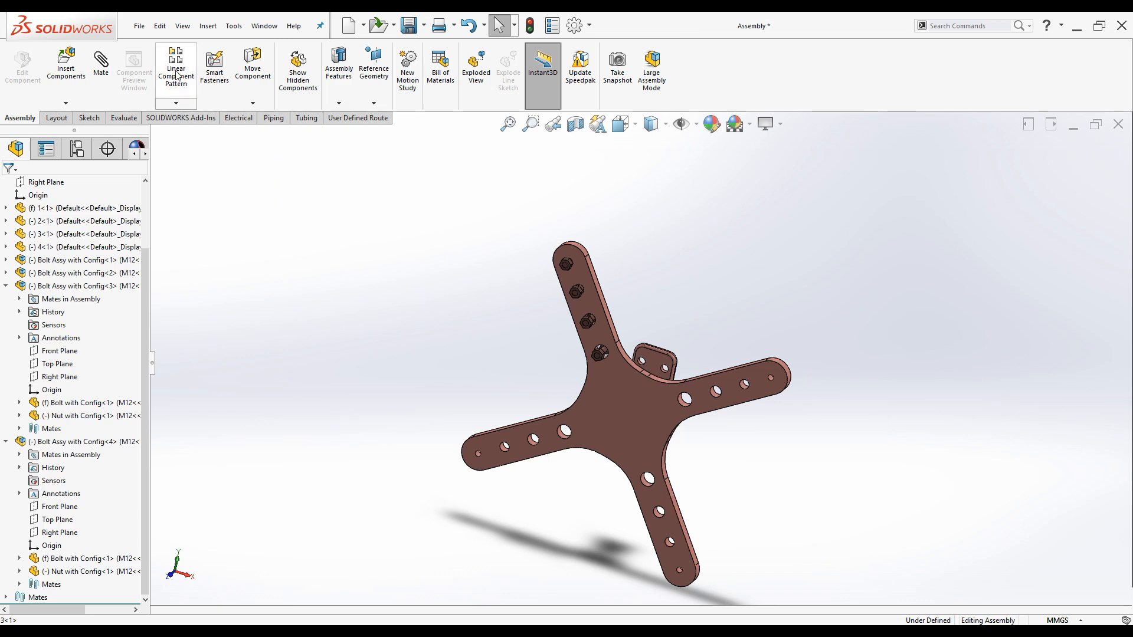
pyautogui.moveTo(893, 486); pyautogui.dragTo(794, 492, button='middle')
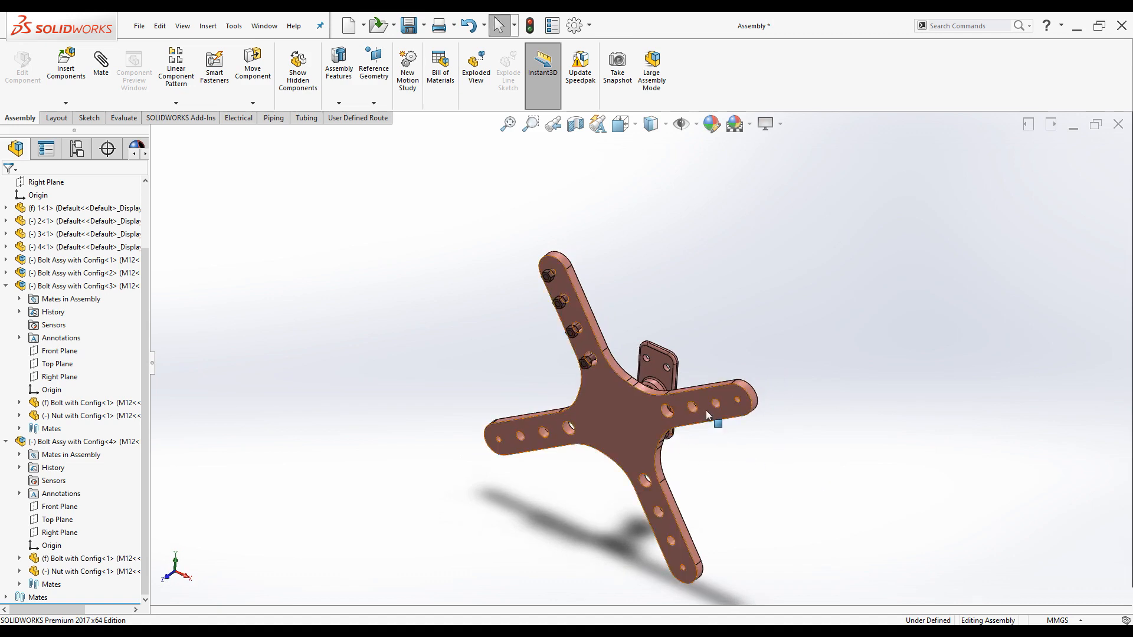
pyautogui.scroll(-3, 715, 341)
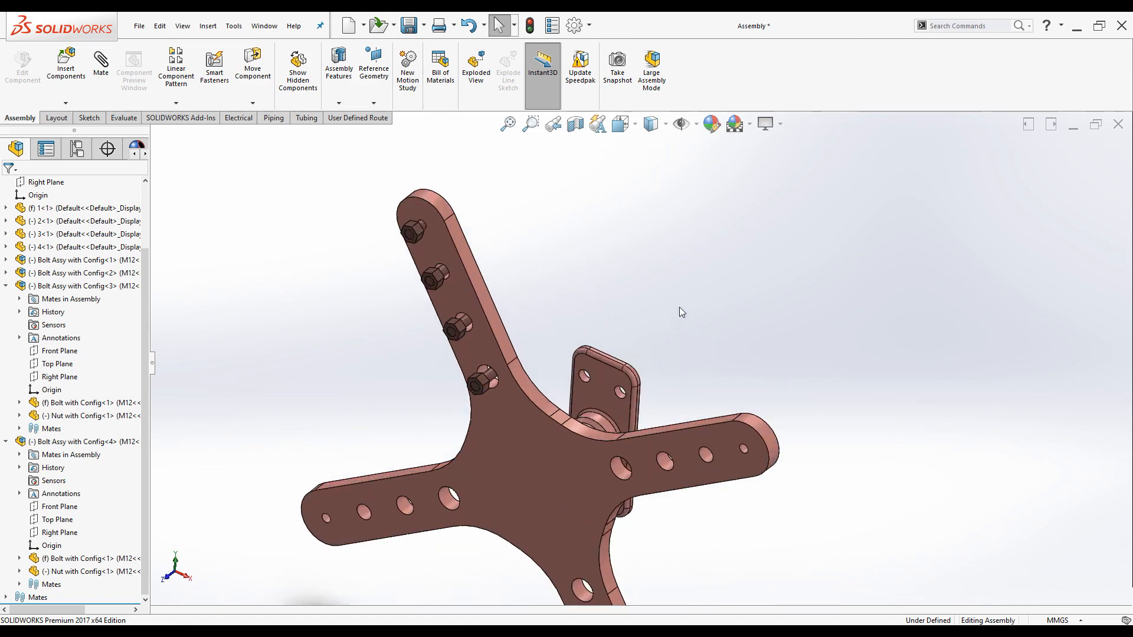
pyautogui.scroll(3, 678, 313)
pyautogui.hotkey('ctrl', 'v')
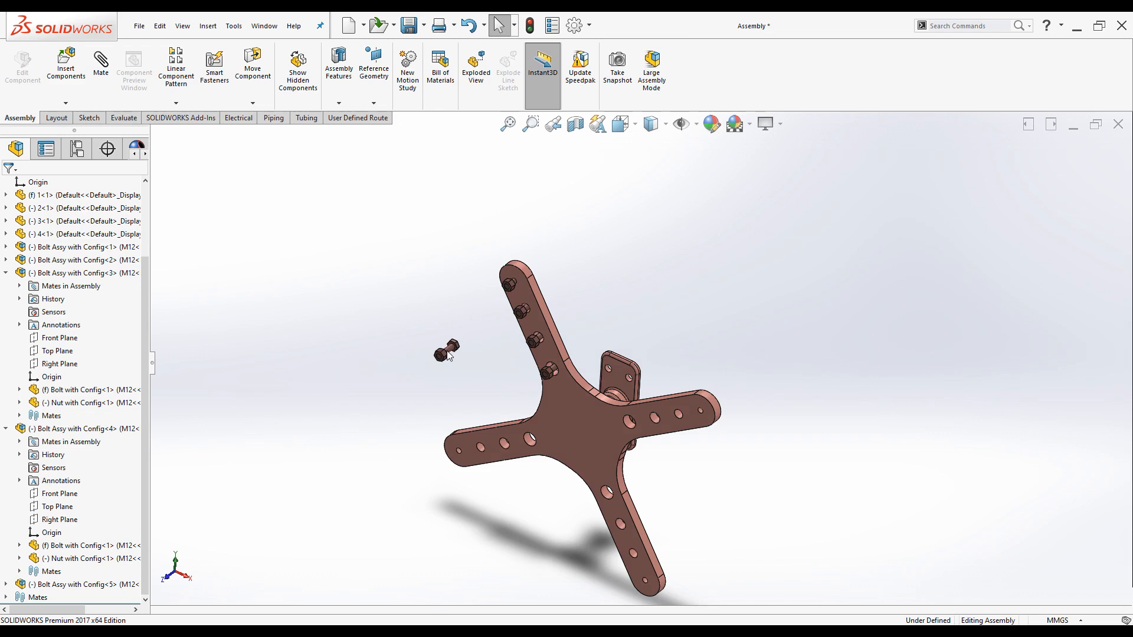
# Add a concentric mate between the fifth bolt's shank and the mounting plate's upper hole nearest the cross plate's bolted arm.
pyautogui.scroll(-4, 465, 356)
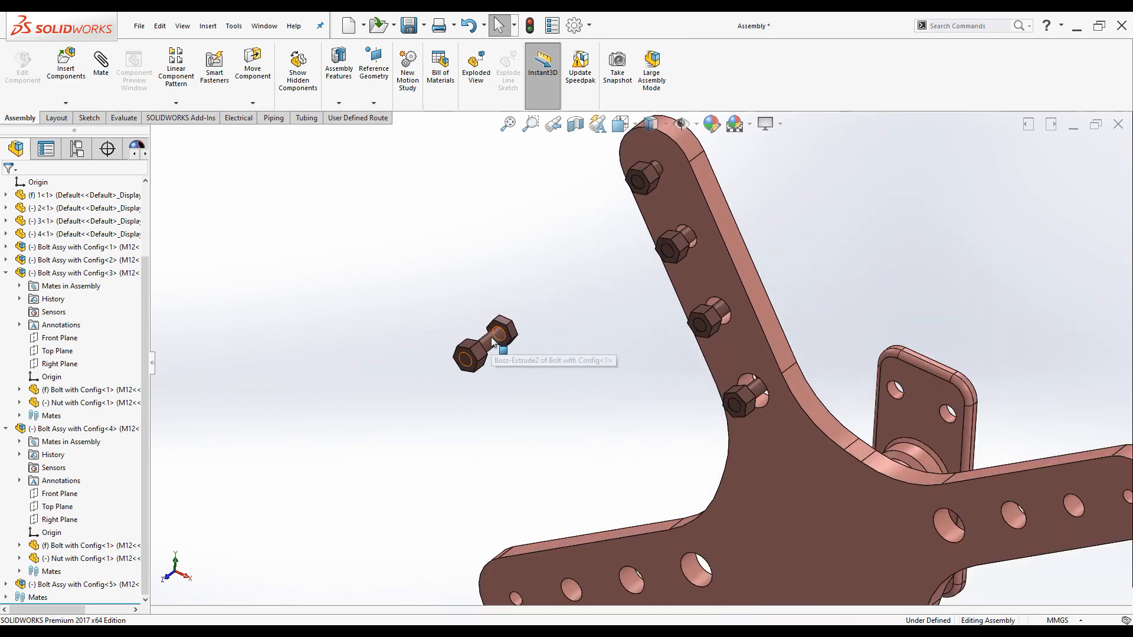
pyautogui.click(493, 339)
pyautogui.scroll(-4, 888, 415)
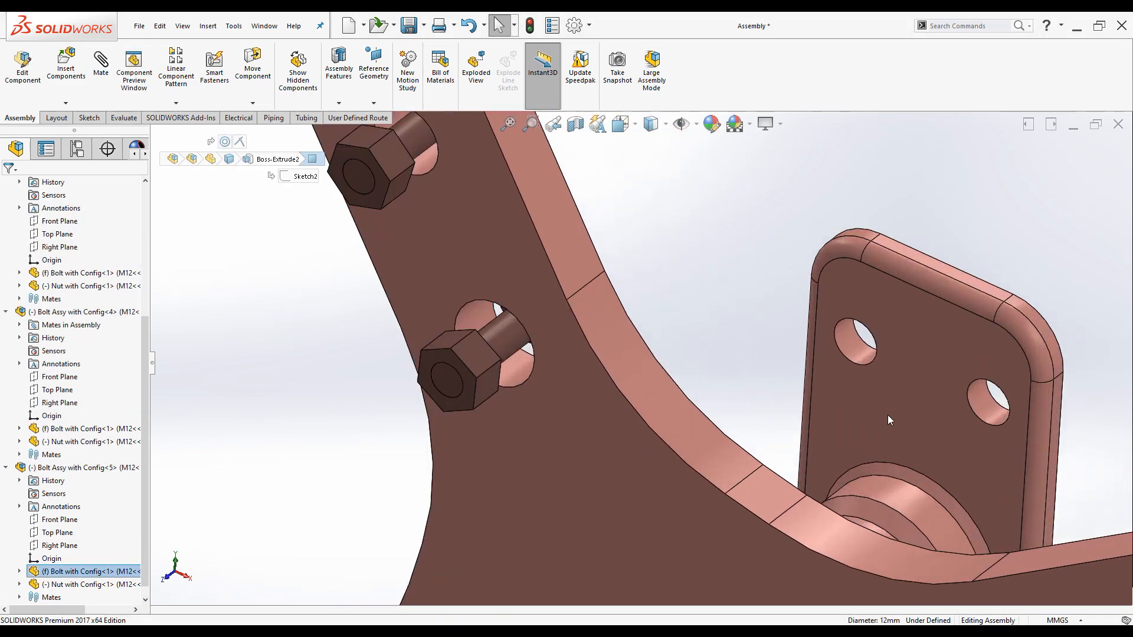
pyautogui.click(846, 350)
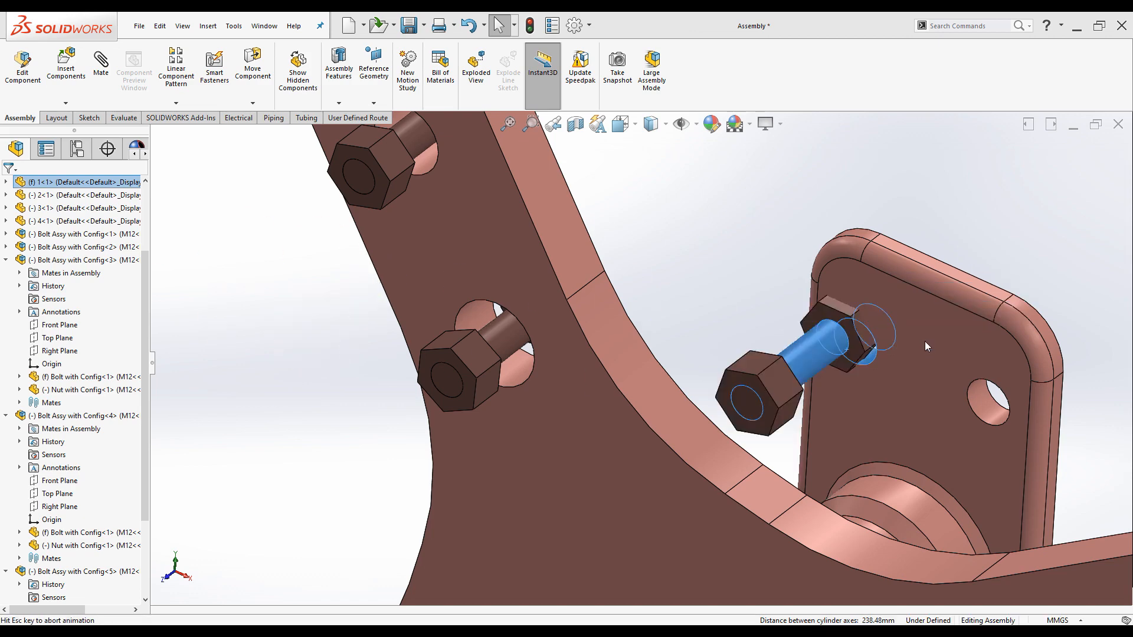
# Mate the underside of the fifth bolt's head coincident with the mounting plate's rear face.
pyautogui.scroll(3, 923, 342)
pyautogui.scroll(-5, 753, 335)
pyautogui.scroll(-3, 702, 337)
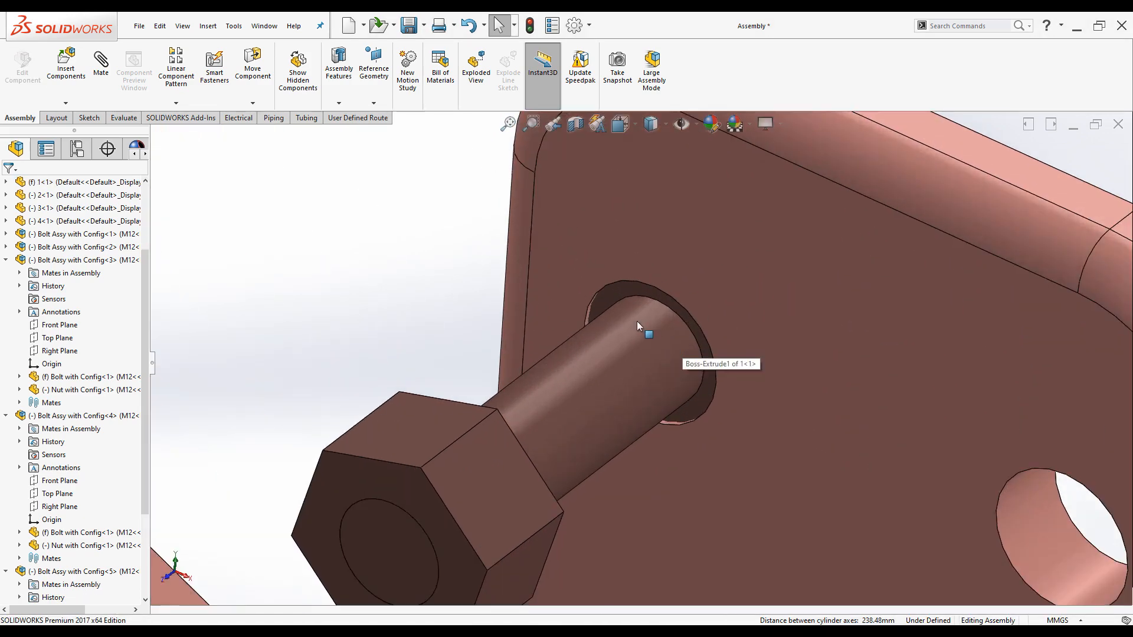
pyautogui.click(611, 304)
pyautogui.scroll(3, 761, 360)
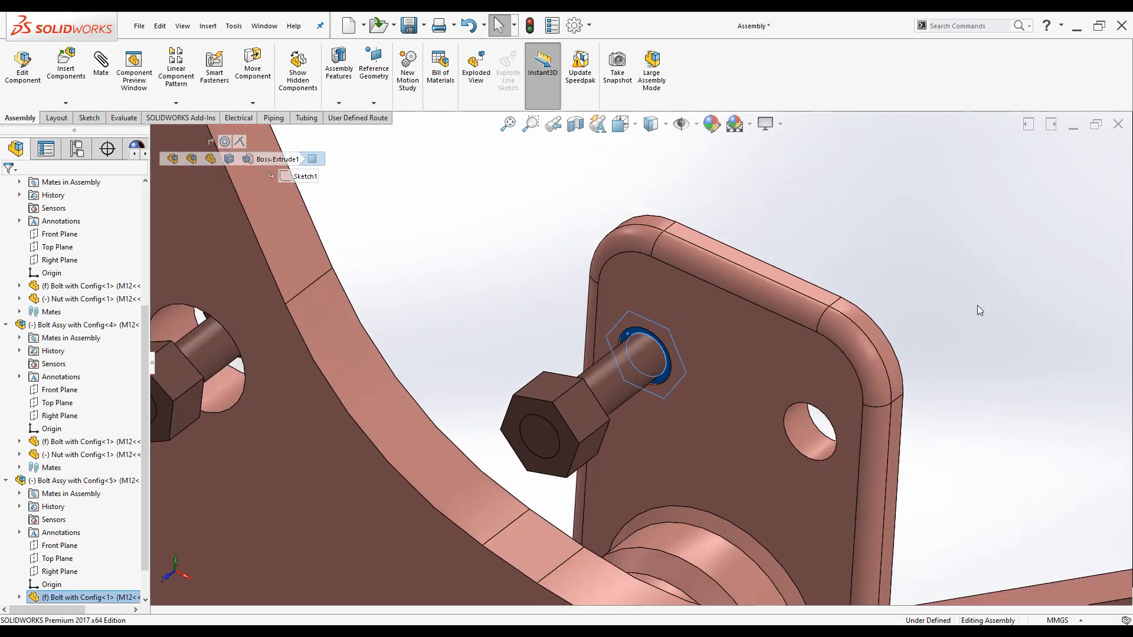
pyautogui.moveTo(977, 305); pyautogui.dragTo(858, 342, button='middle')
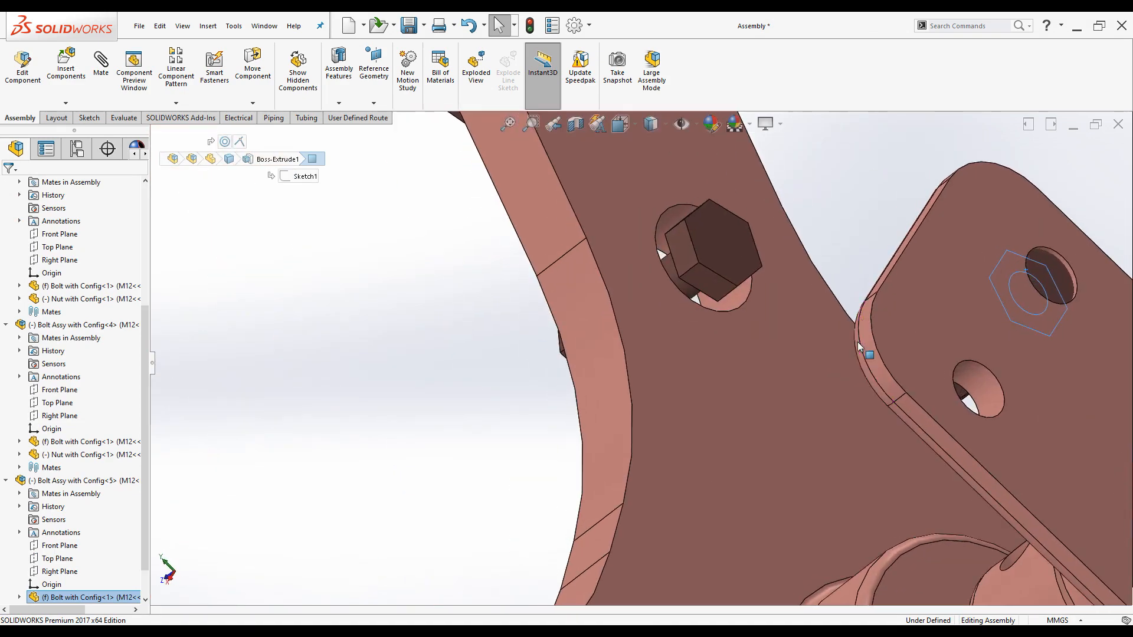
pyautogui.click(928, 303)
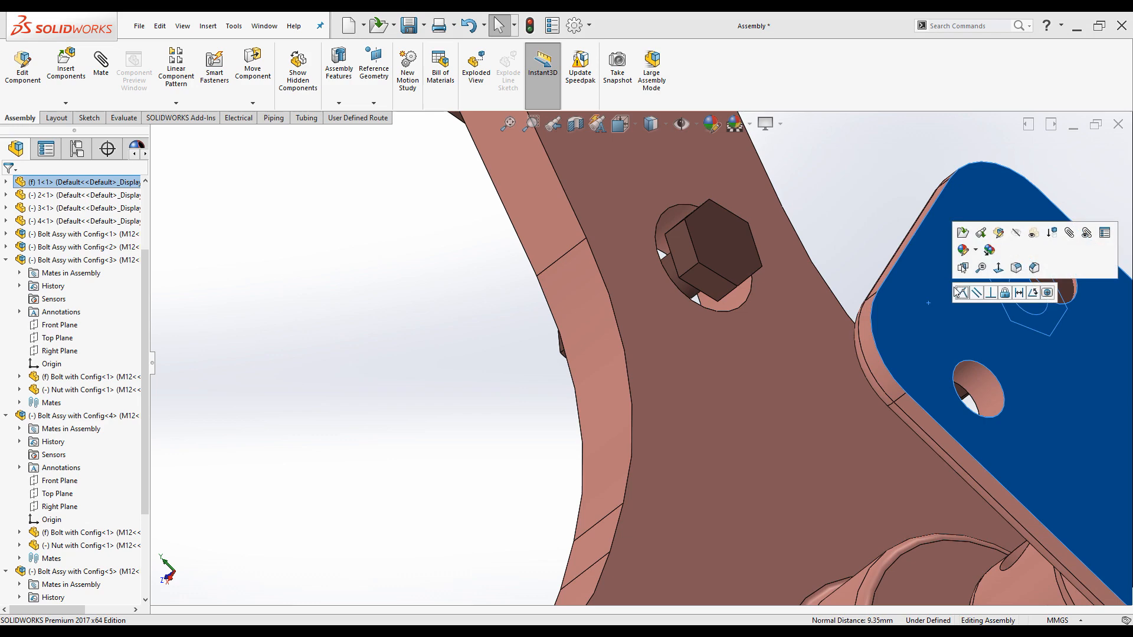
pyautogui.click(964, 295)
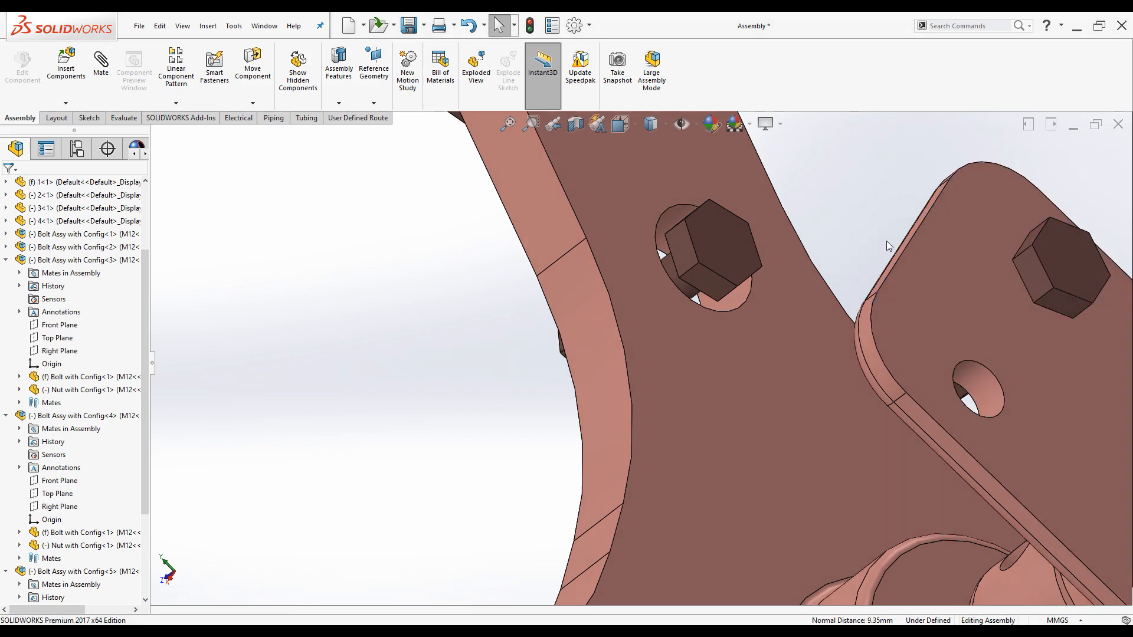
# Collapse the assembly tree and open the component configuration table for all five bolt assembly instances together.
pyautogui.hotkey('ctrl', '7')
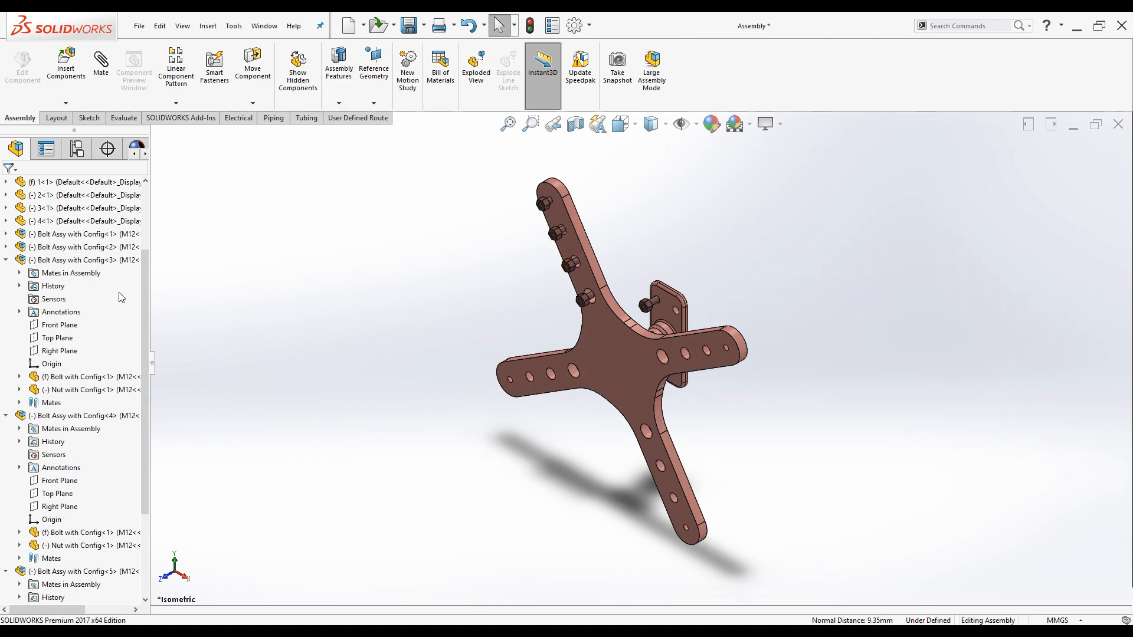
pyautogui.hotkey('shift', 'c')
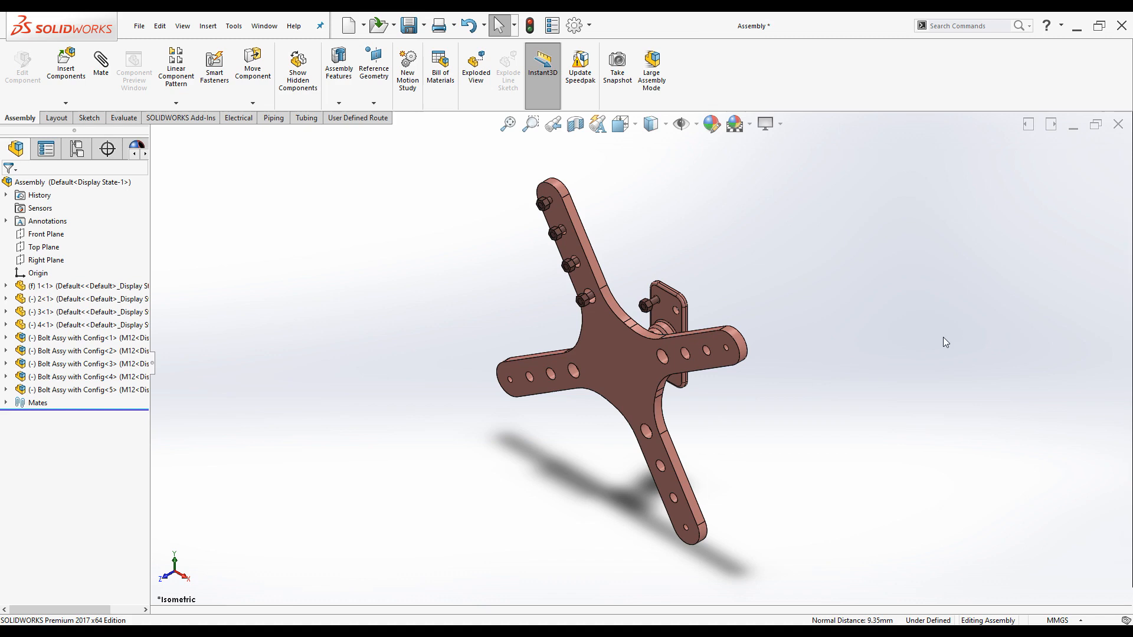
pyautogui.scroll(-1, 560, 334)
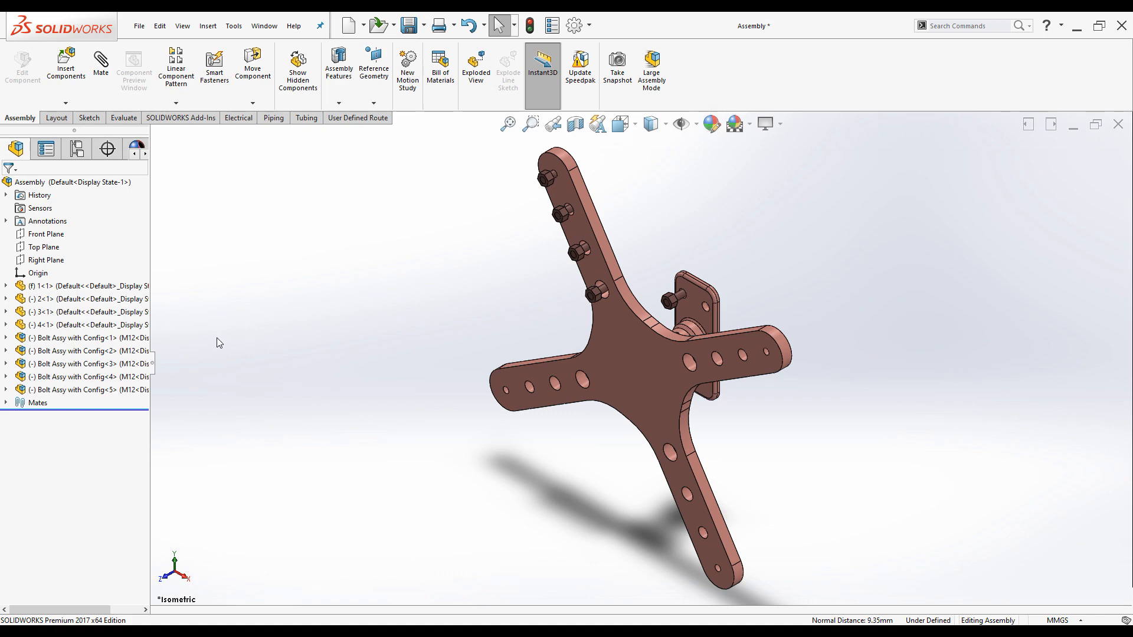
pyautogui.scroll(-5, 590, 295)
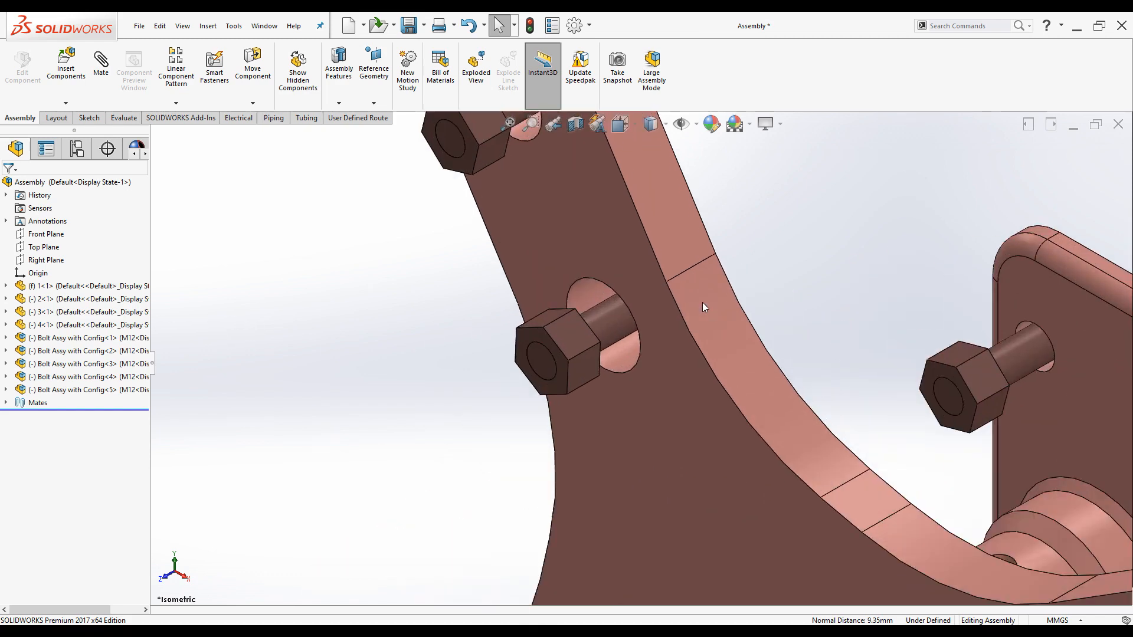
pyautogui.scroll(5, 682, 301)
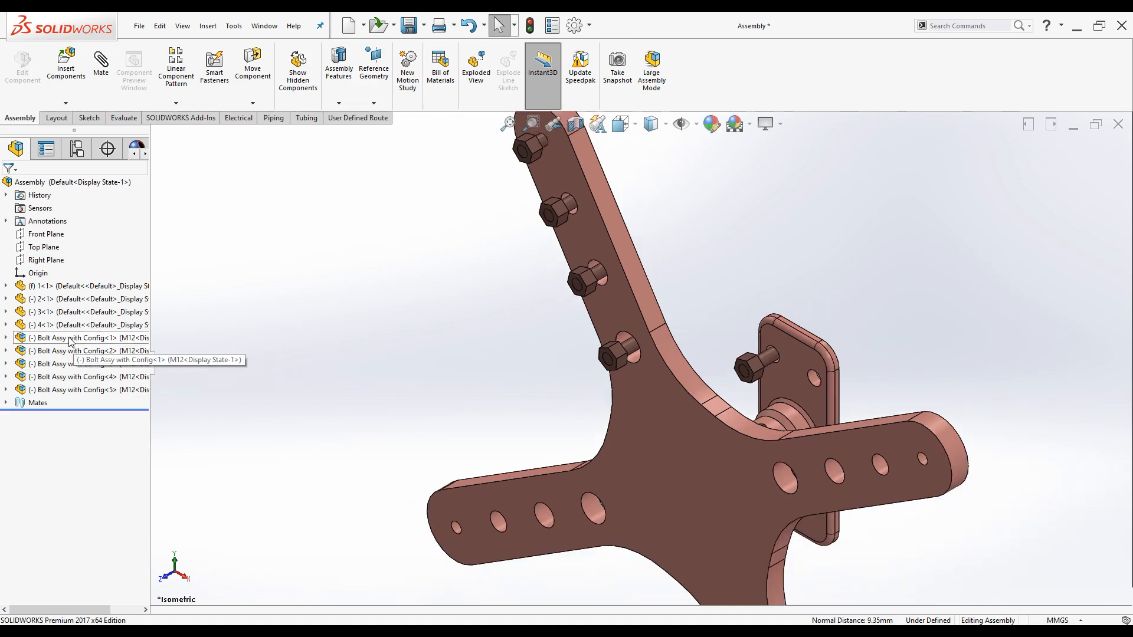
pyautogui.click(69, 339)
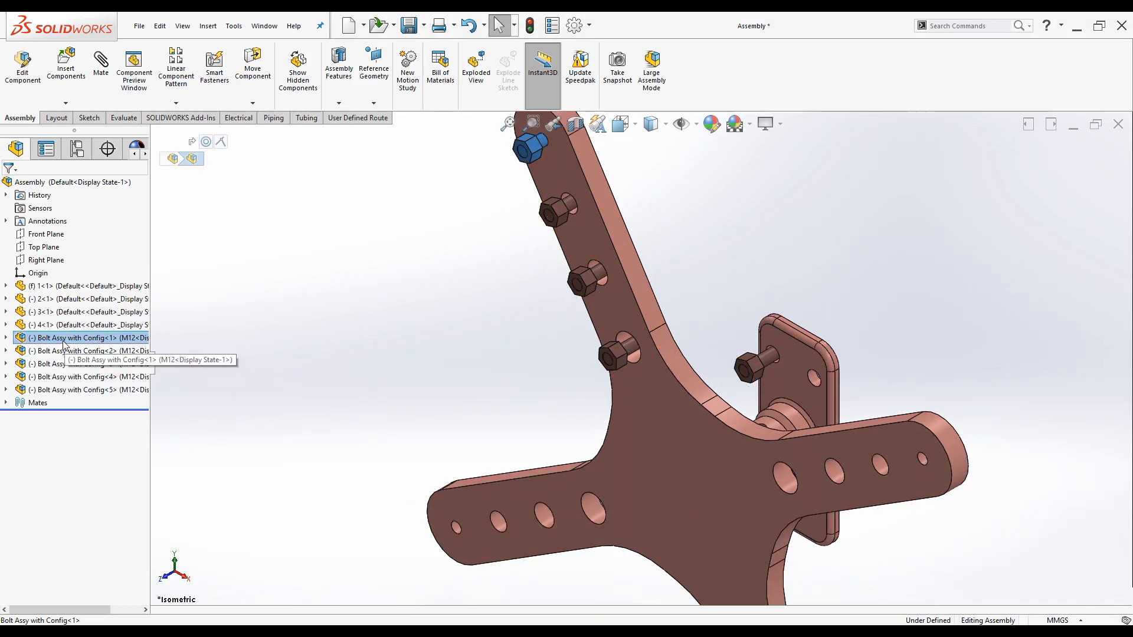
pyautogui.keyDown('shift'); pyautogui.click(59, 390); pyautogui.keyUp('shift')
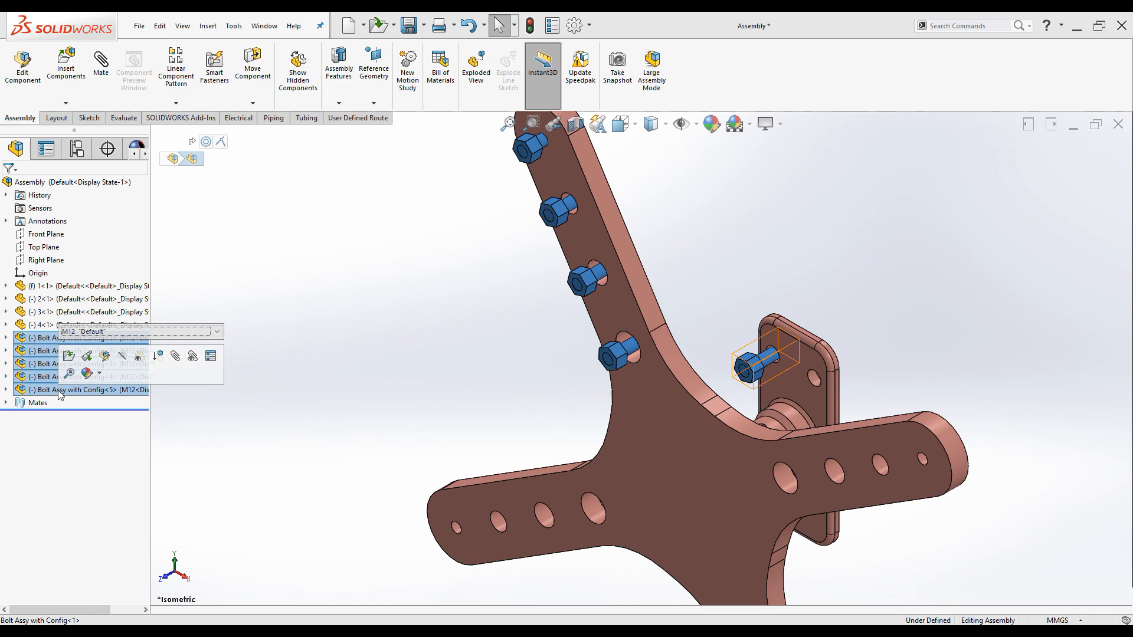
pyautogui.rightClick(60, 395)
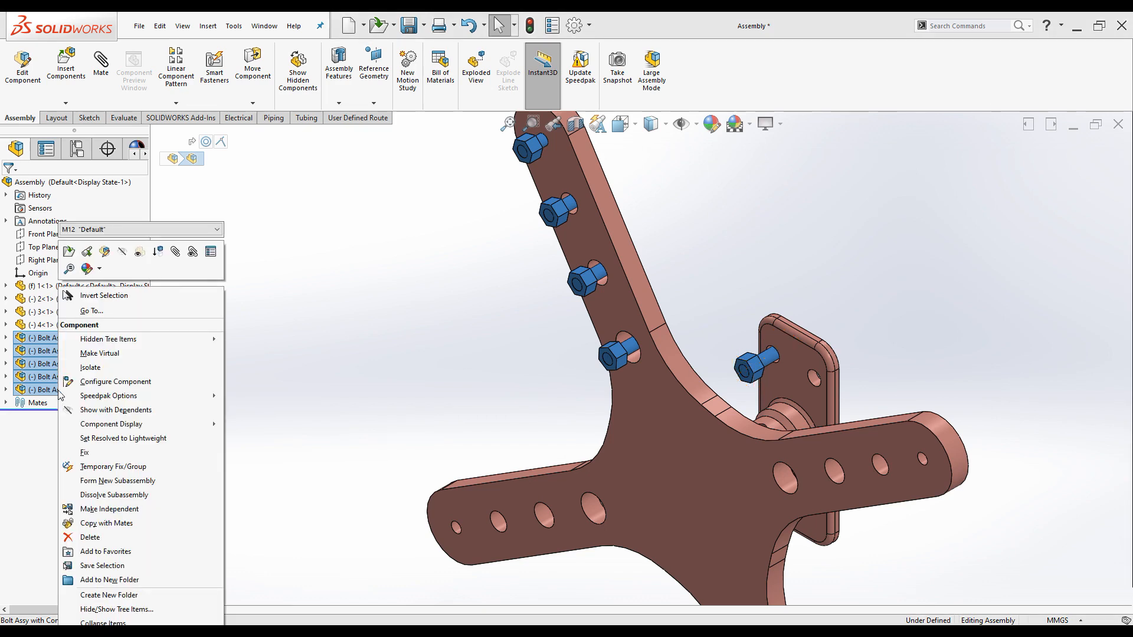
pyautogui.click(115, 382)
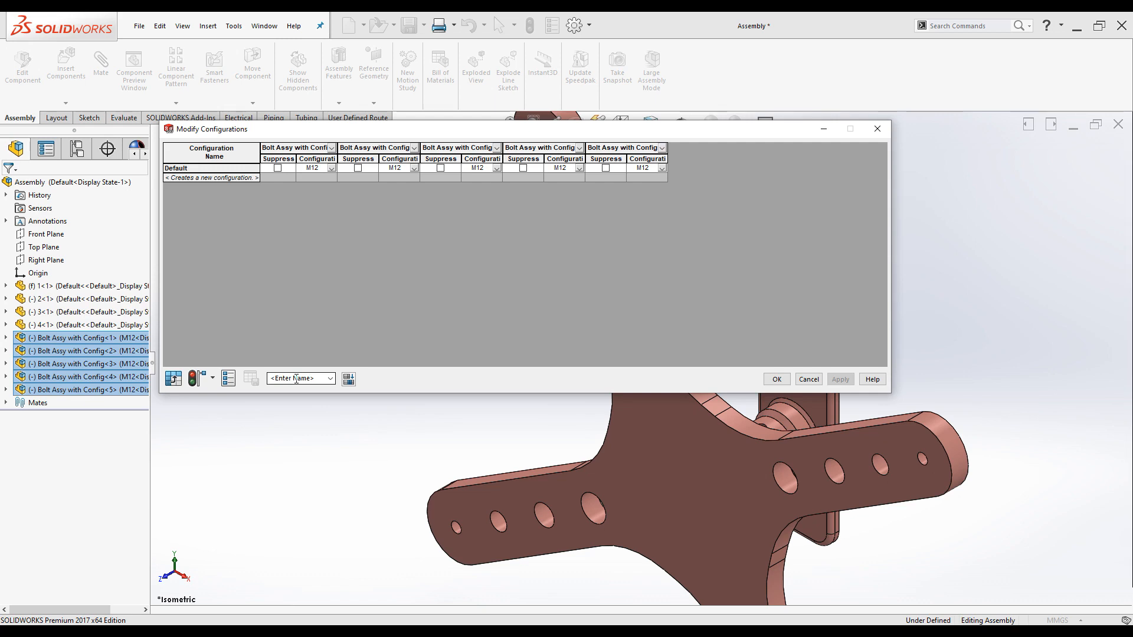
# Set the first four bolt assembly instances to configurations M16, M20, M24 and M30 respectively in the configuration table.
pyautogui.moveTo(372, 137); pyautogui.dragTo(416, 323)
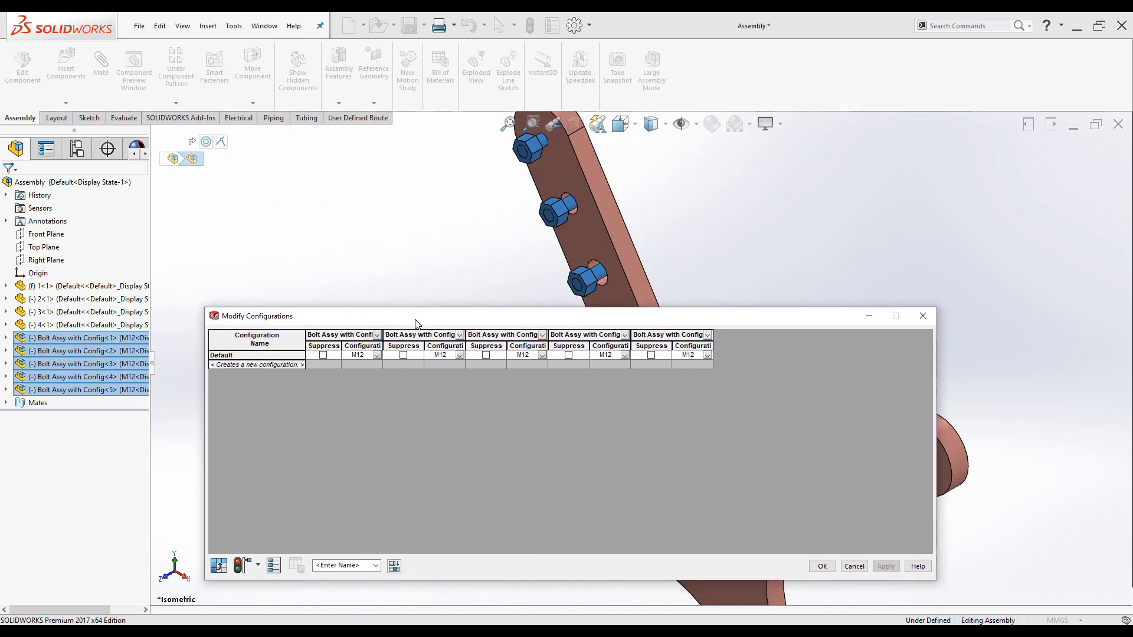
pyautogui.click(376, 355)
pyautogui.click(360, 377)
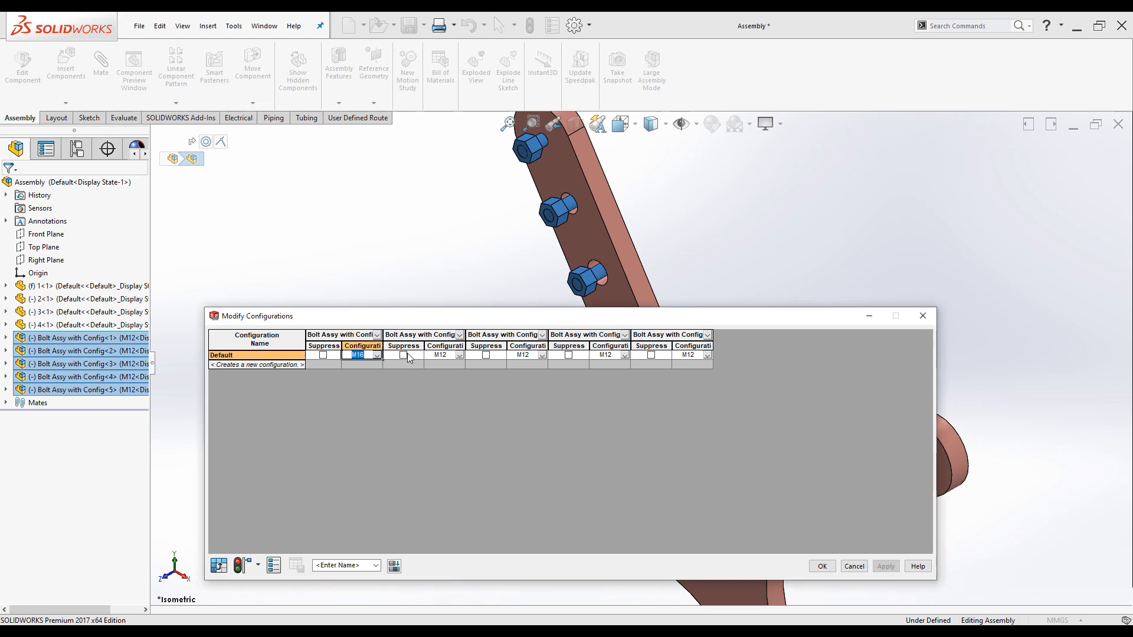
pyautogui.click(460, 355)
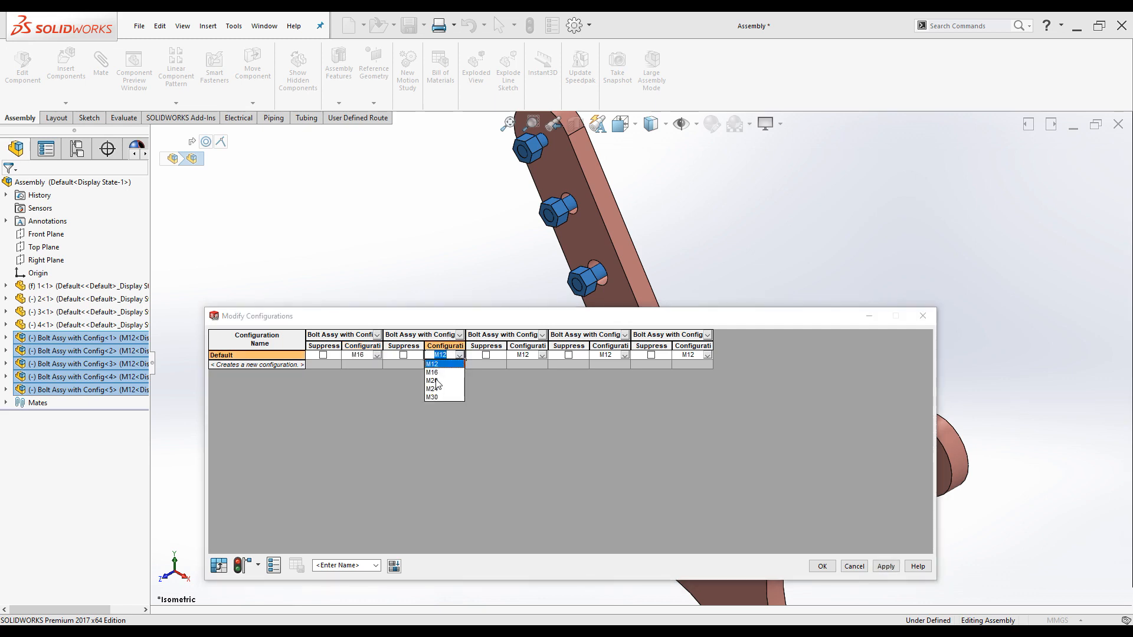
pyautogui.click(437, 380)
pyautogui.click(543, 355)
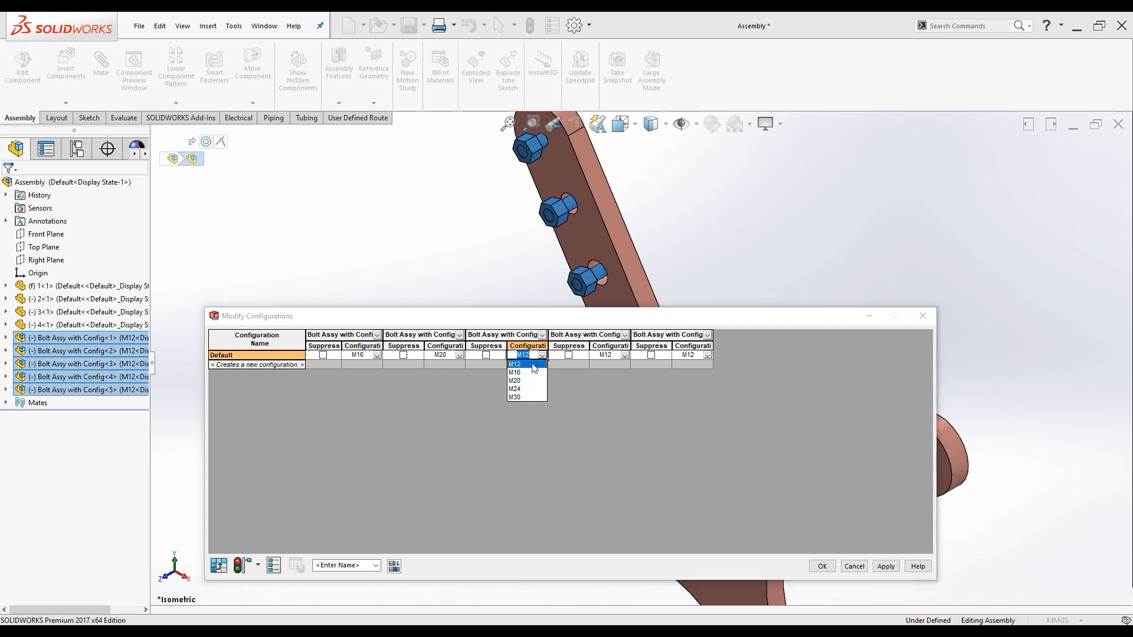
pyautogui.click(515, 389)
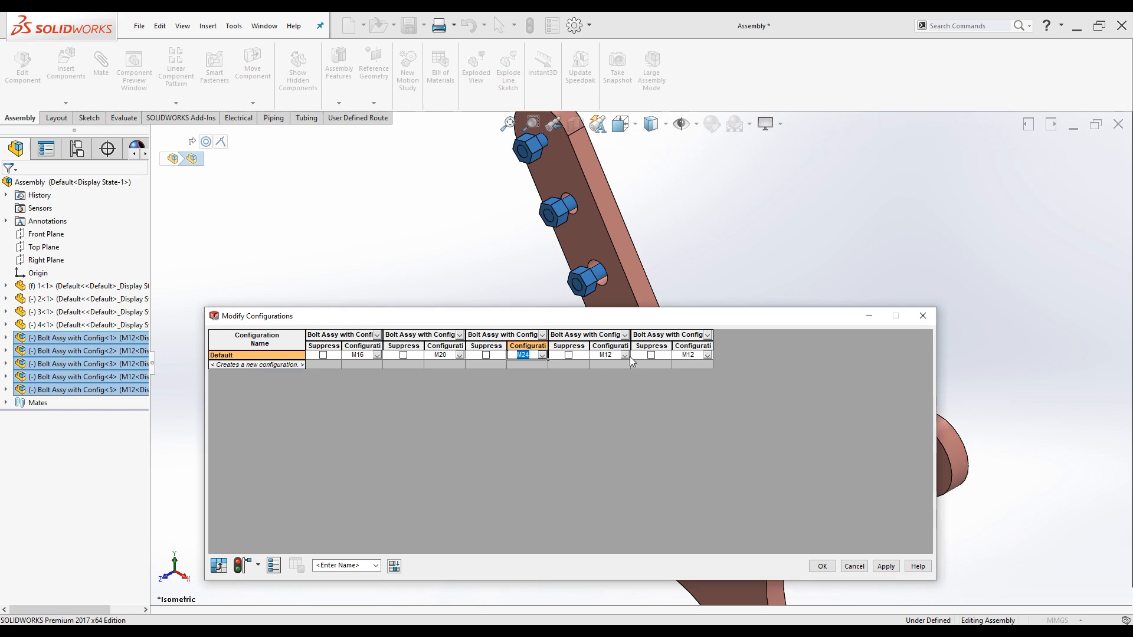
pyautogui.click(624, 356)
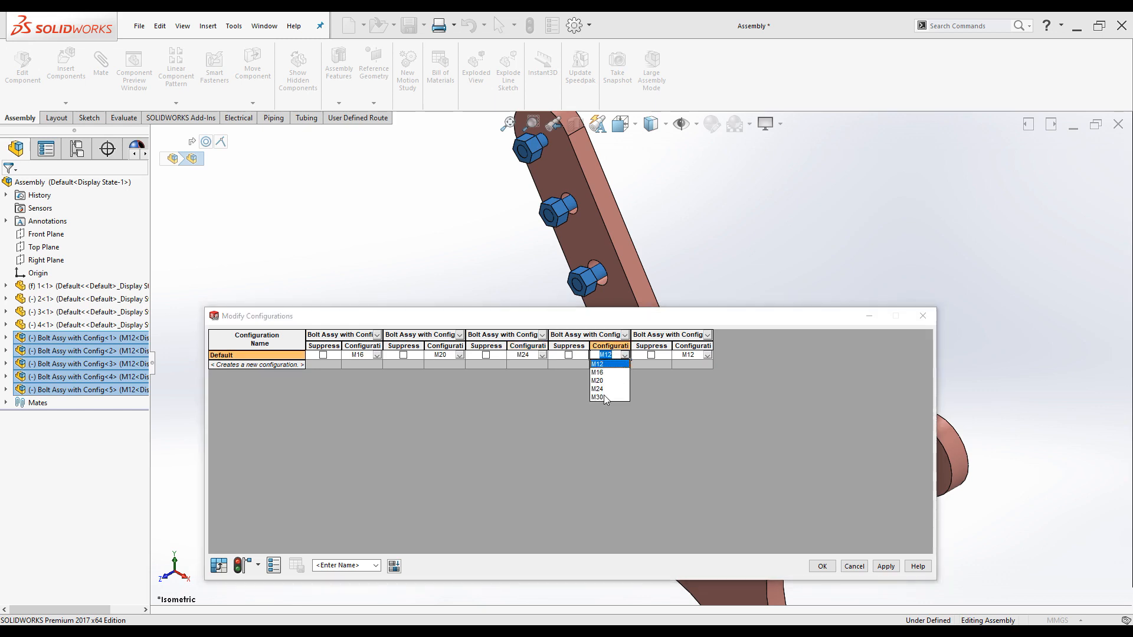
pyautogui.click(607, 398)
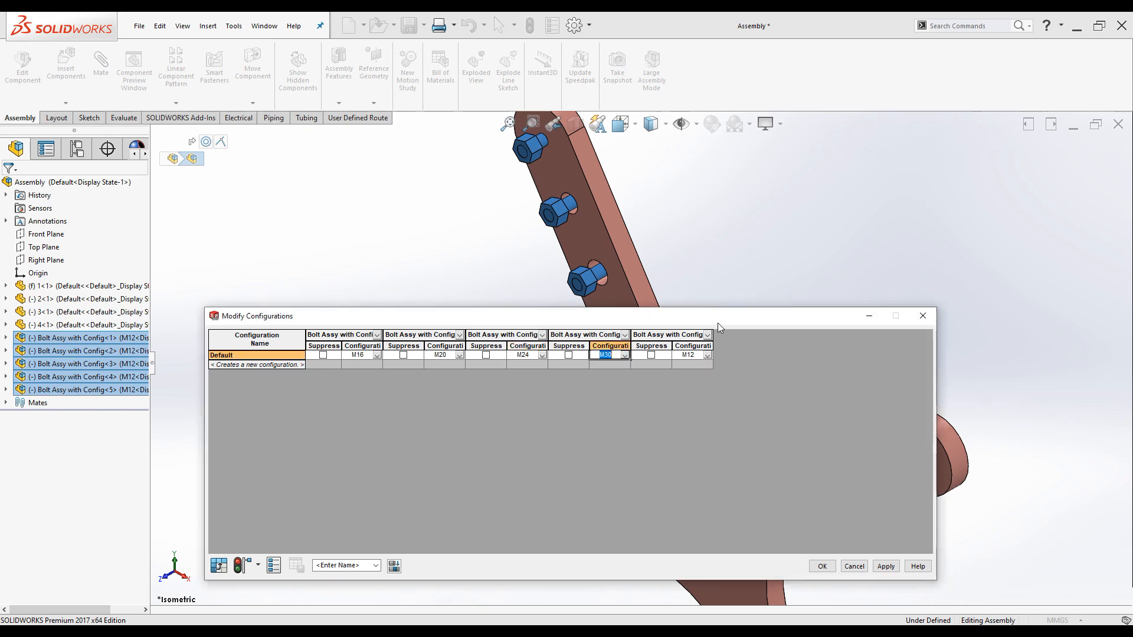
# Set the fifth bolt assembly instance to M16 and the first to M12, and apply the configuration changes.
pyautogui.moveTo(717, 325); pyautogui.dragTo(690, 393)
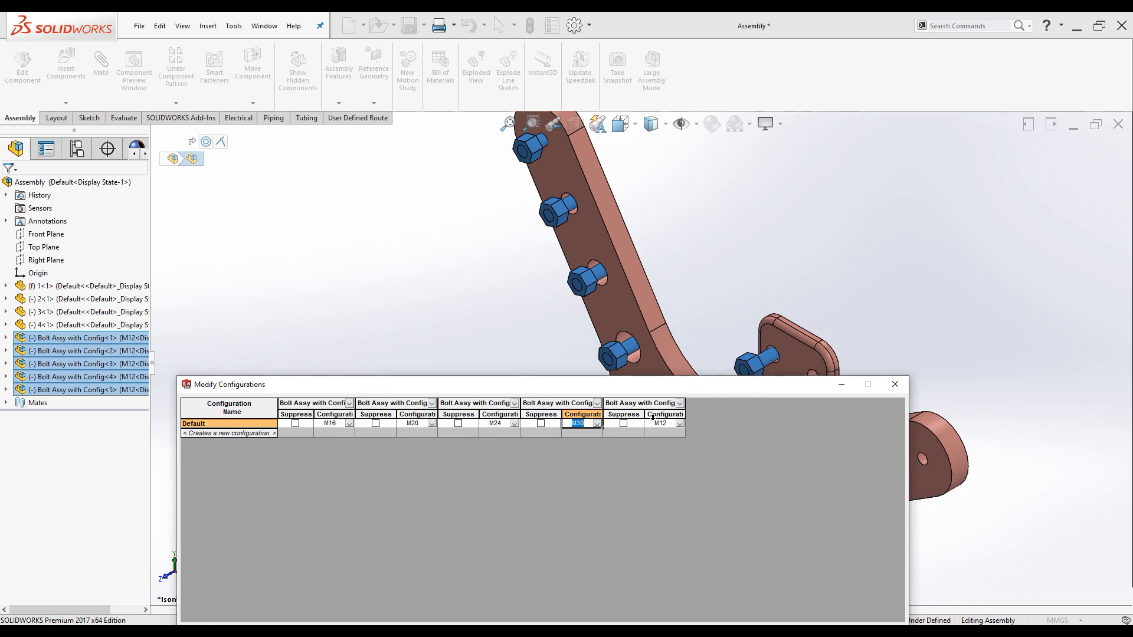
pyautogui.click(680, 424)
pyautogui.click(664, 441)
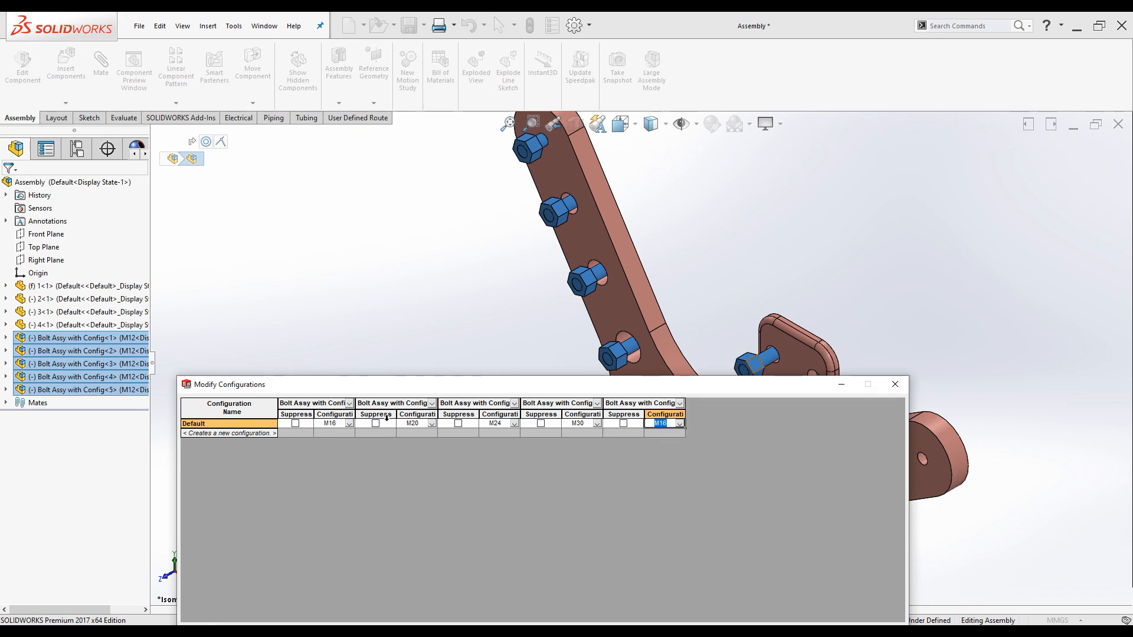
pyautogui.click(349, 424)
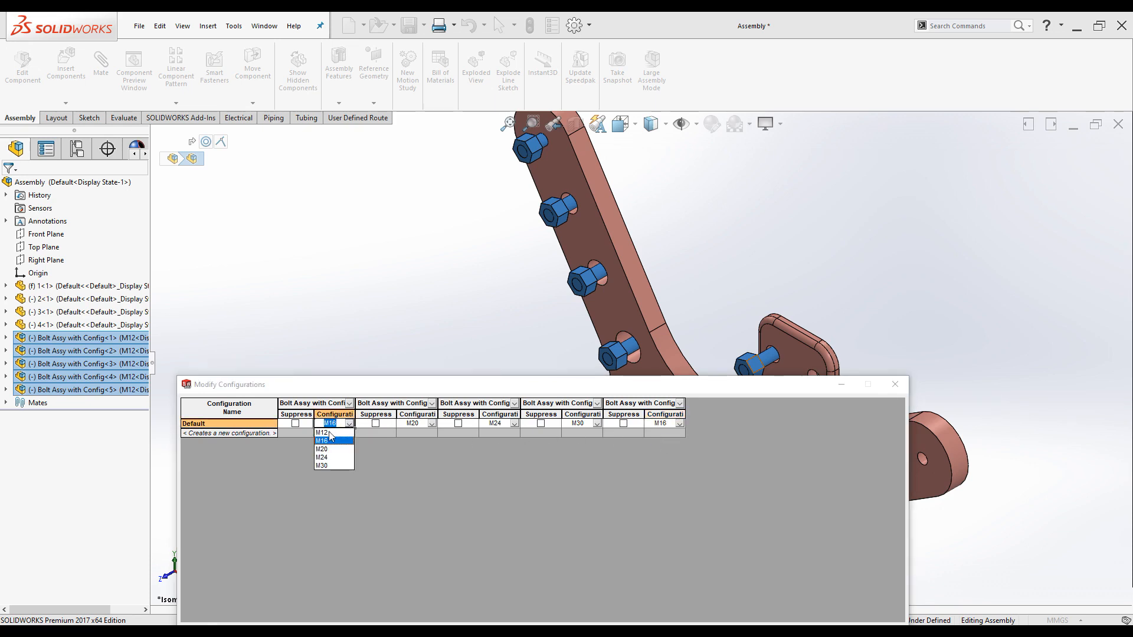
pyautogui.click(328, 432)
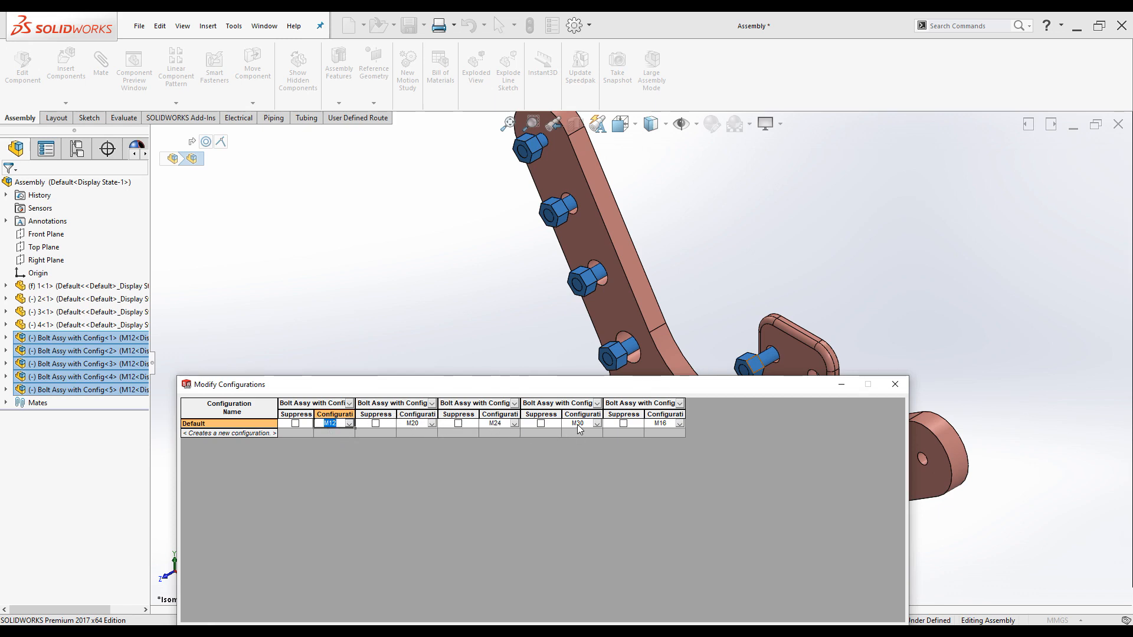
pyautogui.moveTo(701, 390); pyautogui.dragTo(696, 319)
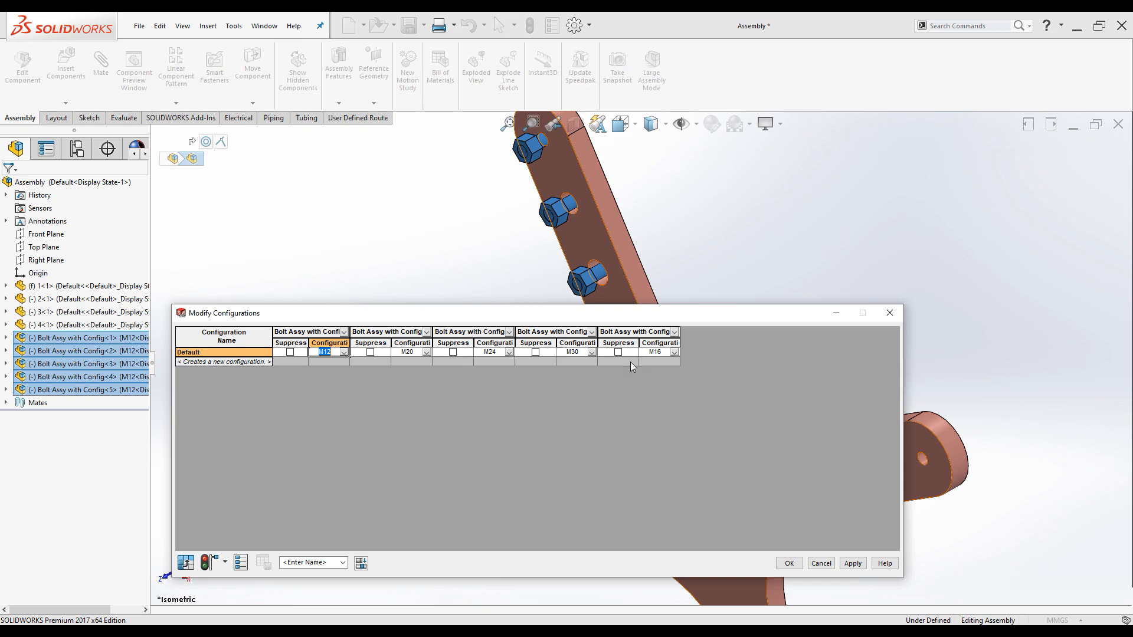
pyautogui.click(852, 563)
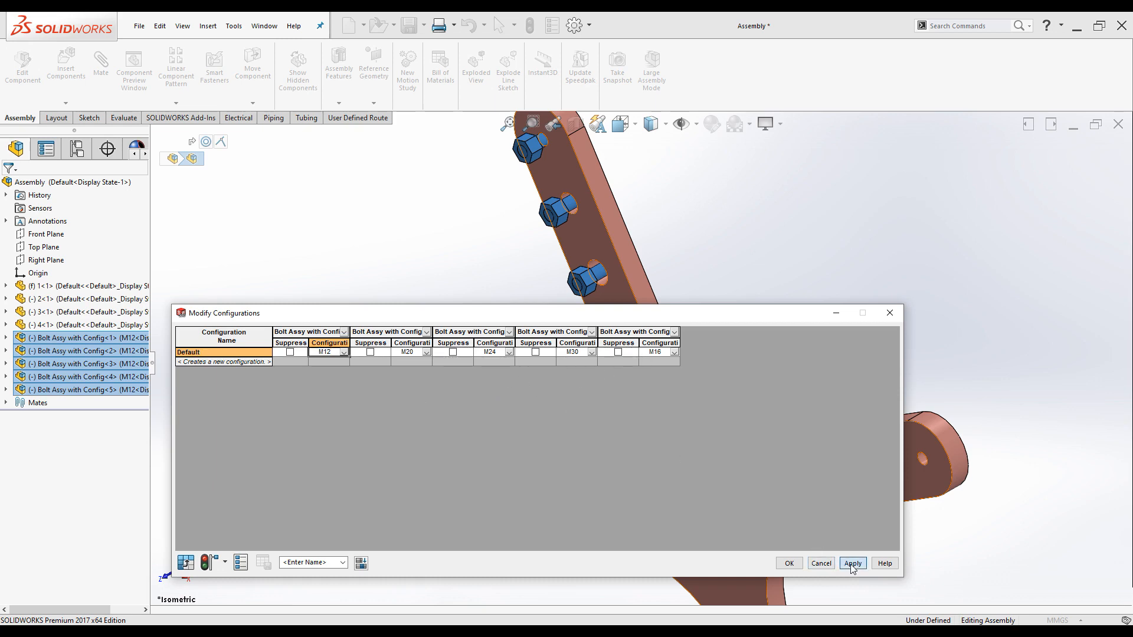
# Accept the bolt assembly configurations and close the configuration table.
pyautogui.click(782, 566)
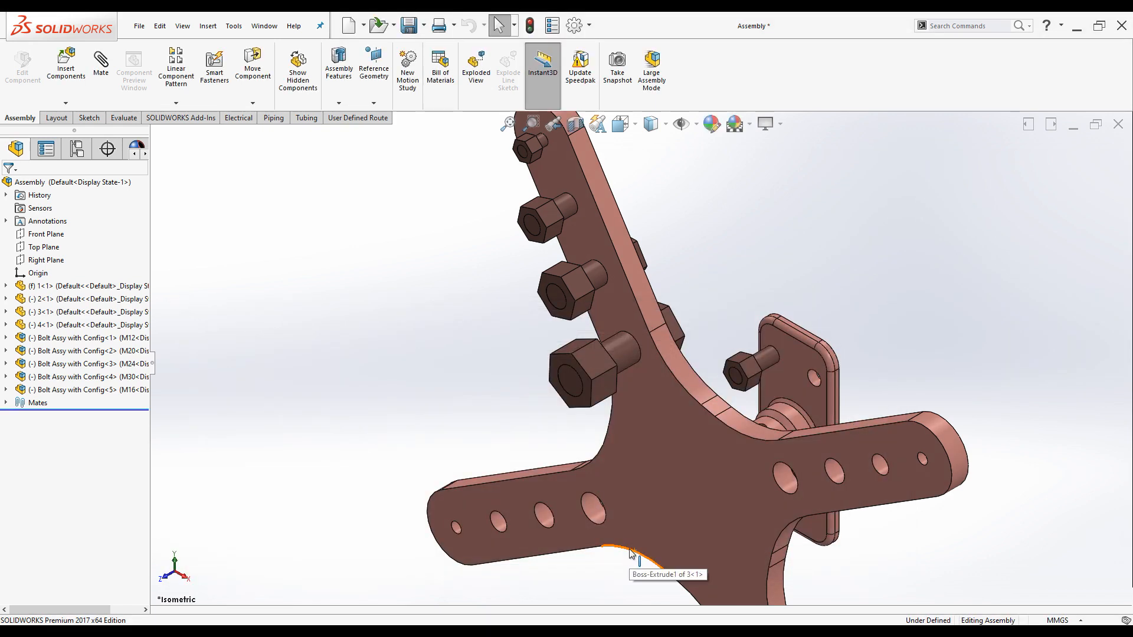
# Examine the five resized bolt assemblies and how they fit their holes in the cross-shaped arm and mounting plate.
pyautogui.scroll(3, 633, 553)
pyautogui.scroll(-2, 711, 330)
pyautogui.scroll(-1, 716, 324)
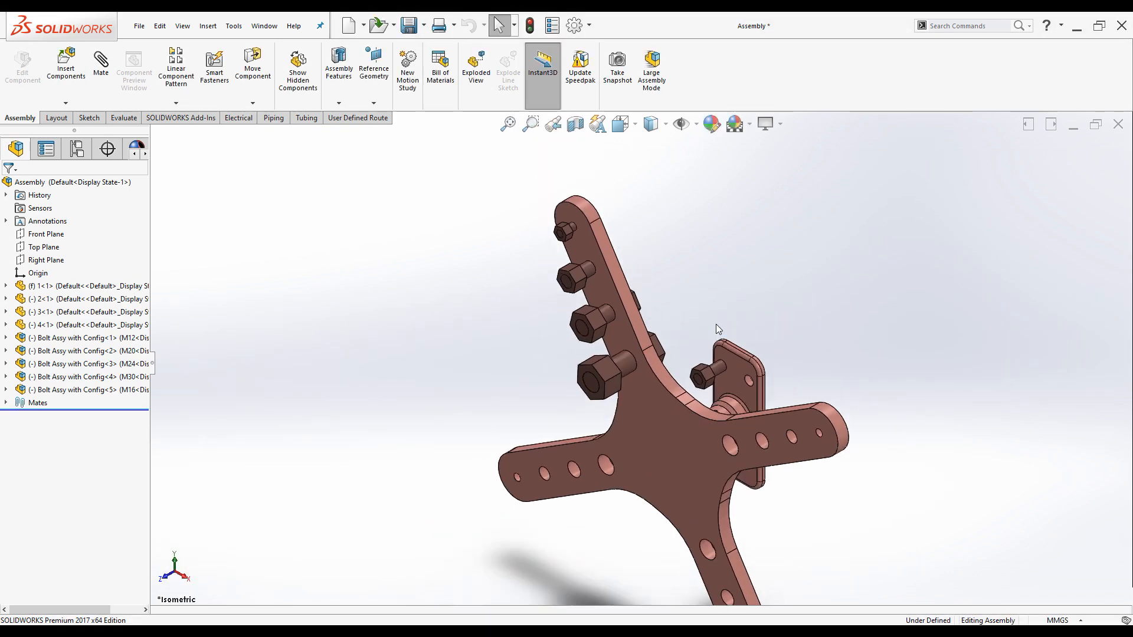
pyautogui.scroll(-4, 626, 363)
pyautogui.scroll(-1, 632, 361)
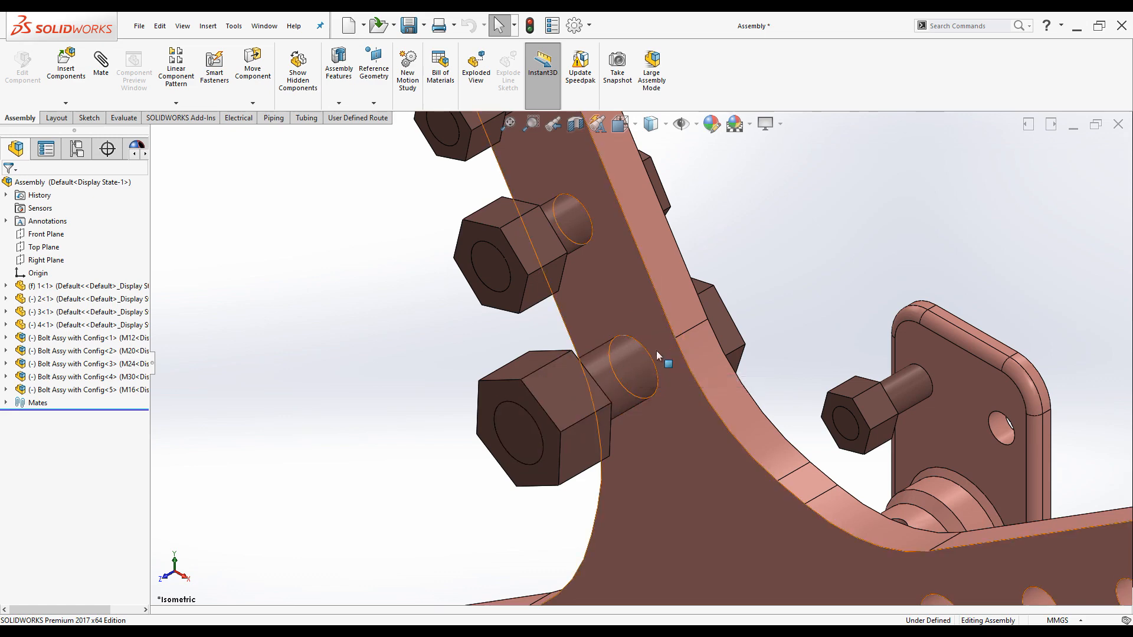
pyautogui.scroll(3, 624, 376)
pyautogui.scroll(2, 619, 375)
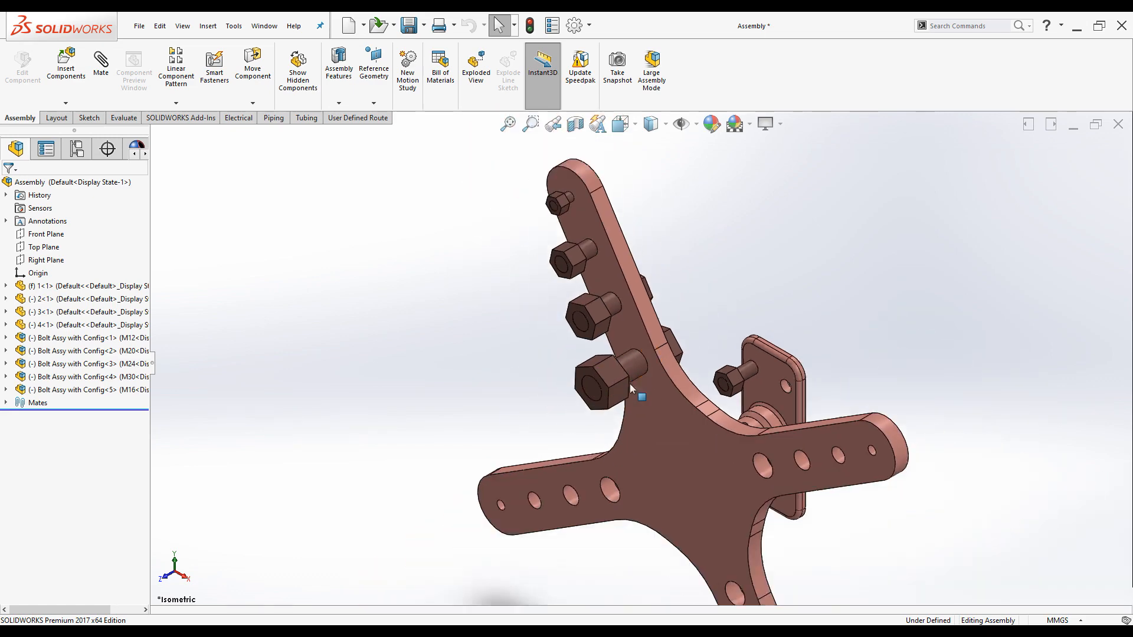
pyautogui.scroll(-4, 629, 384)
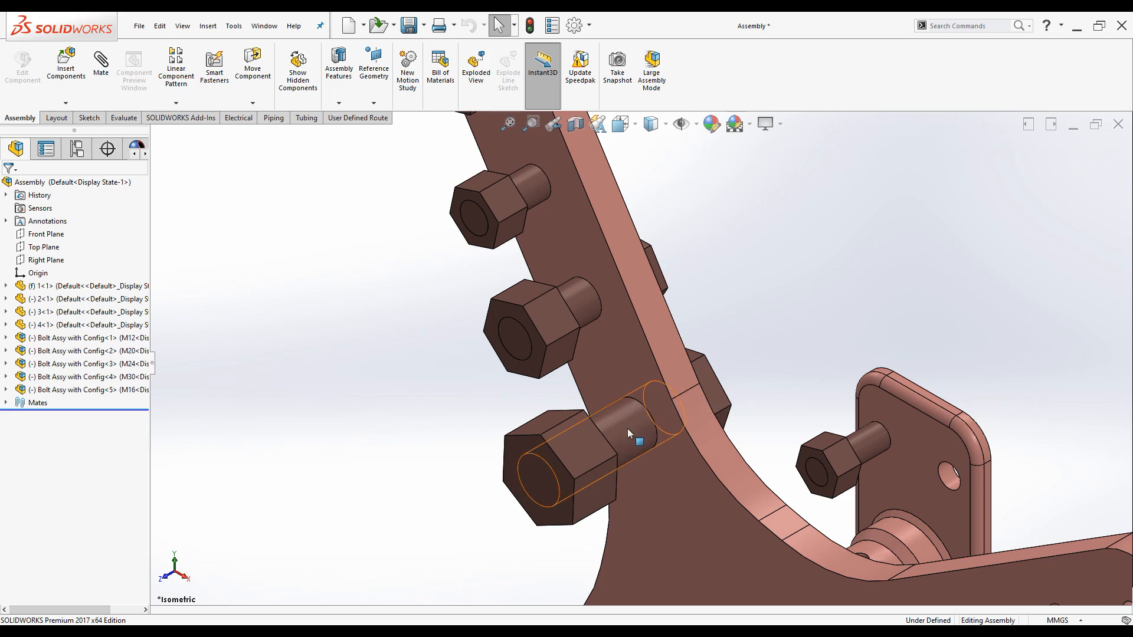
pyautogui.scroll(5, 579, 463)
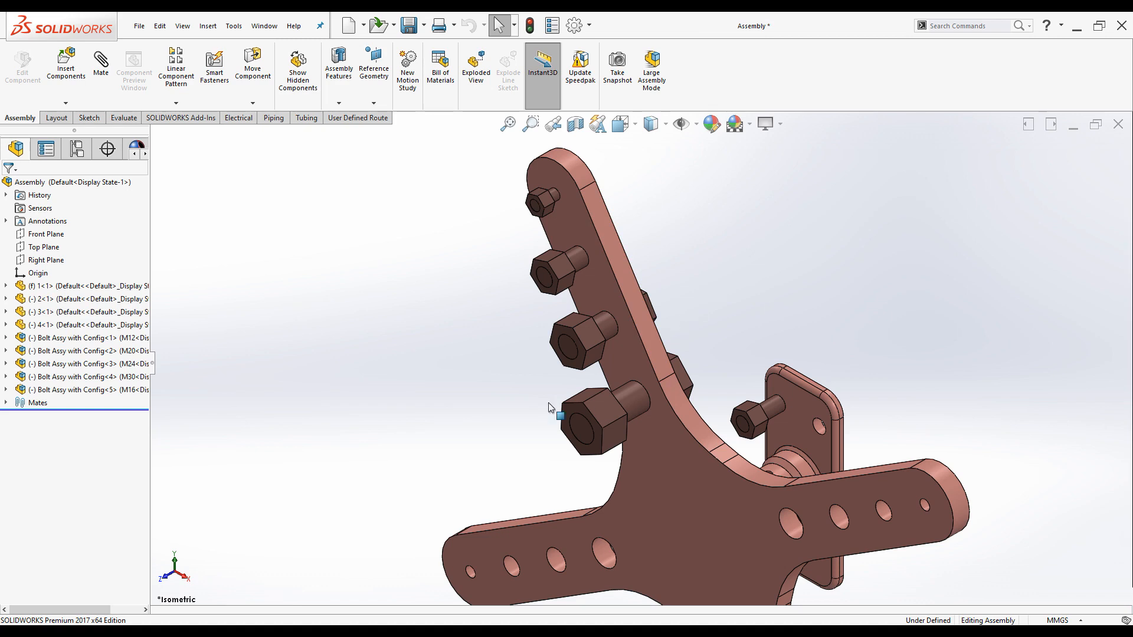
pyautogui.scroll(3, 666, 360)
pyautogui.scroll(-3, 635, 436)
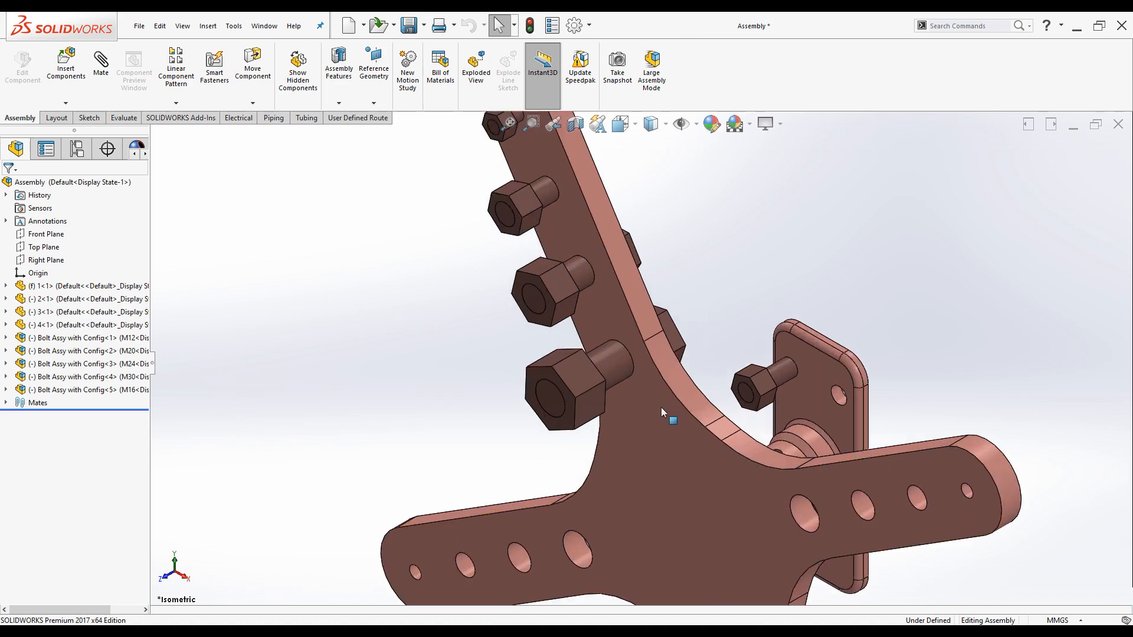
pyautogui.scroll(3, 672, 366)
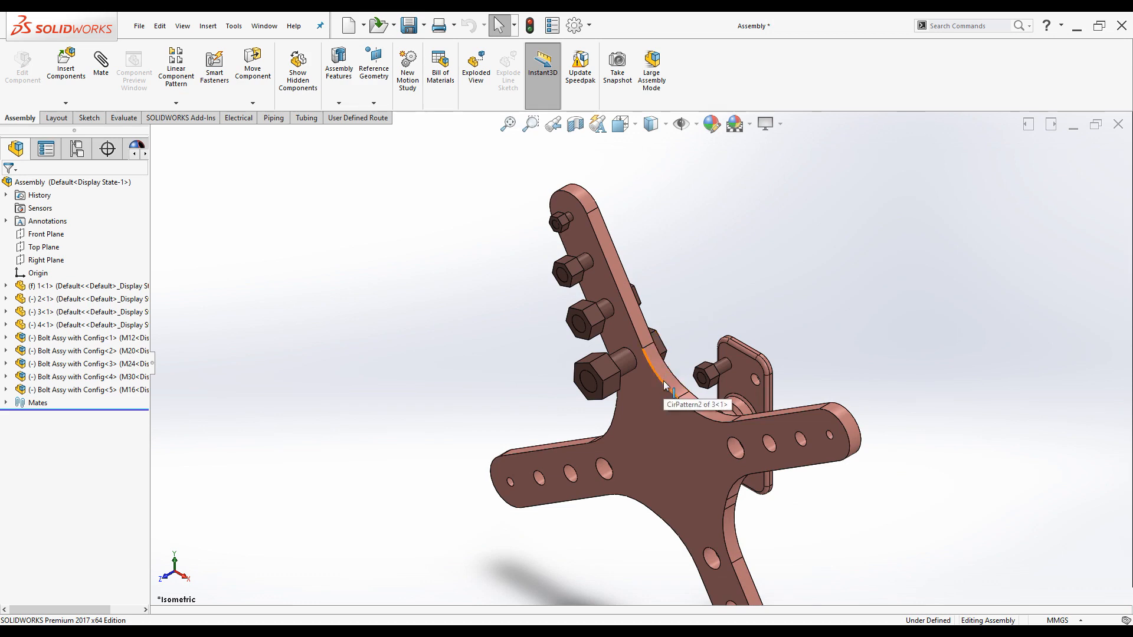
pyautogui.scroll(2, 666, 386)
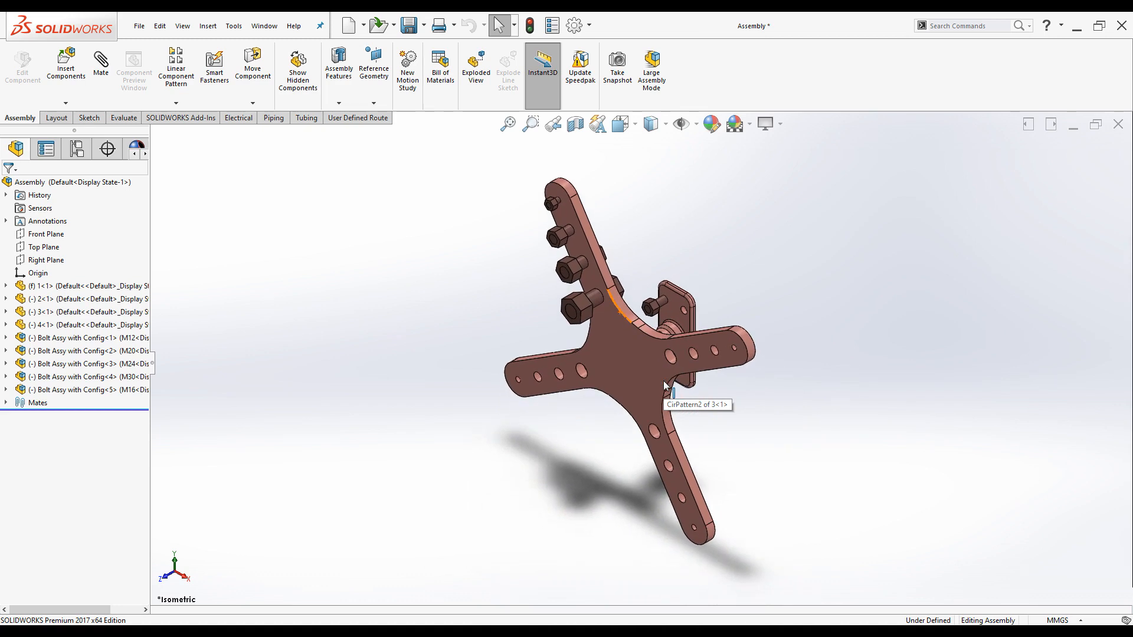